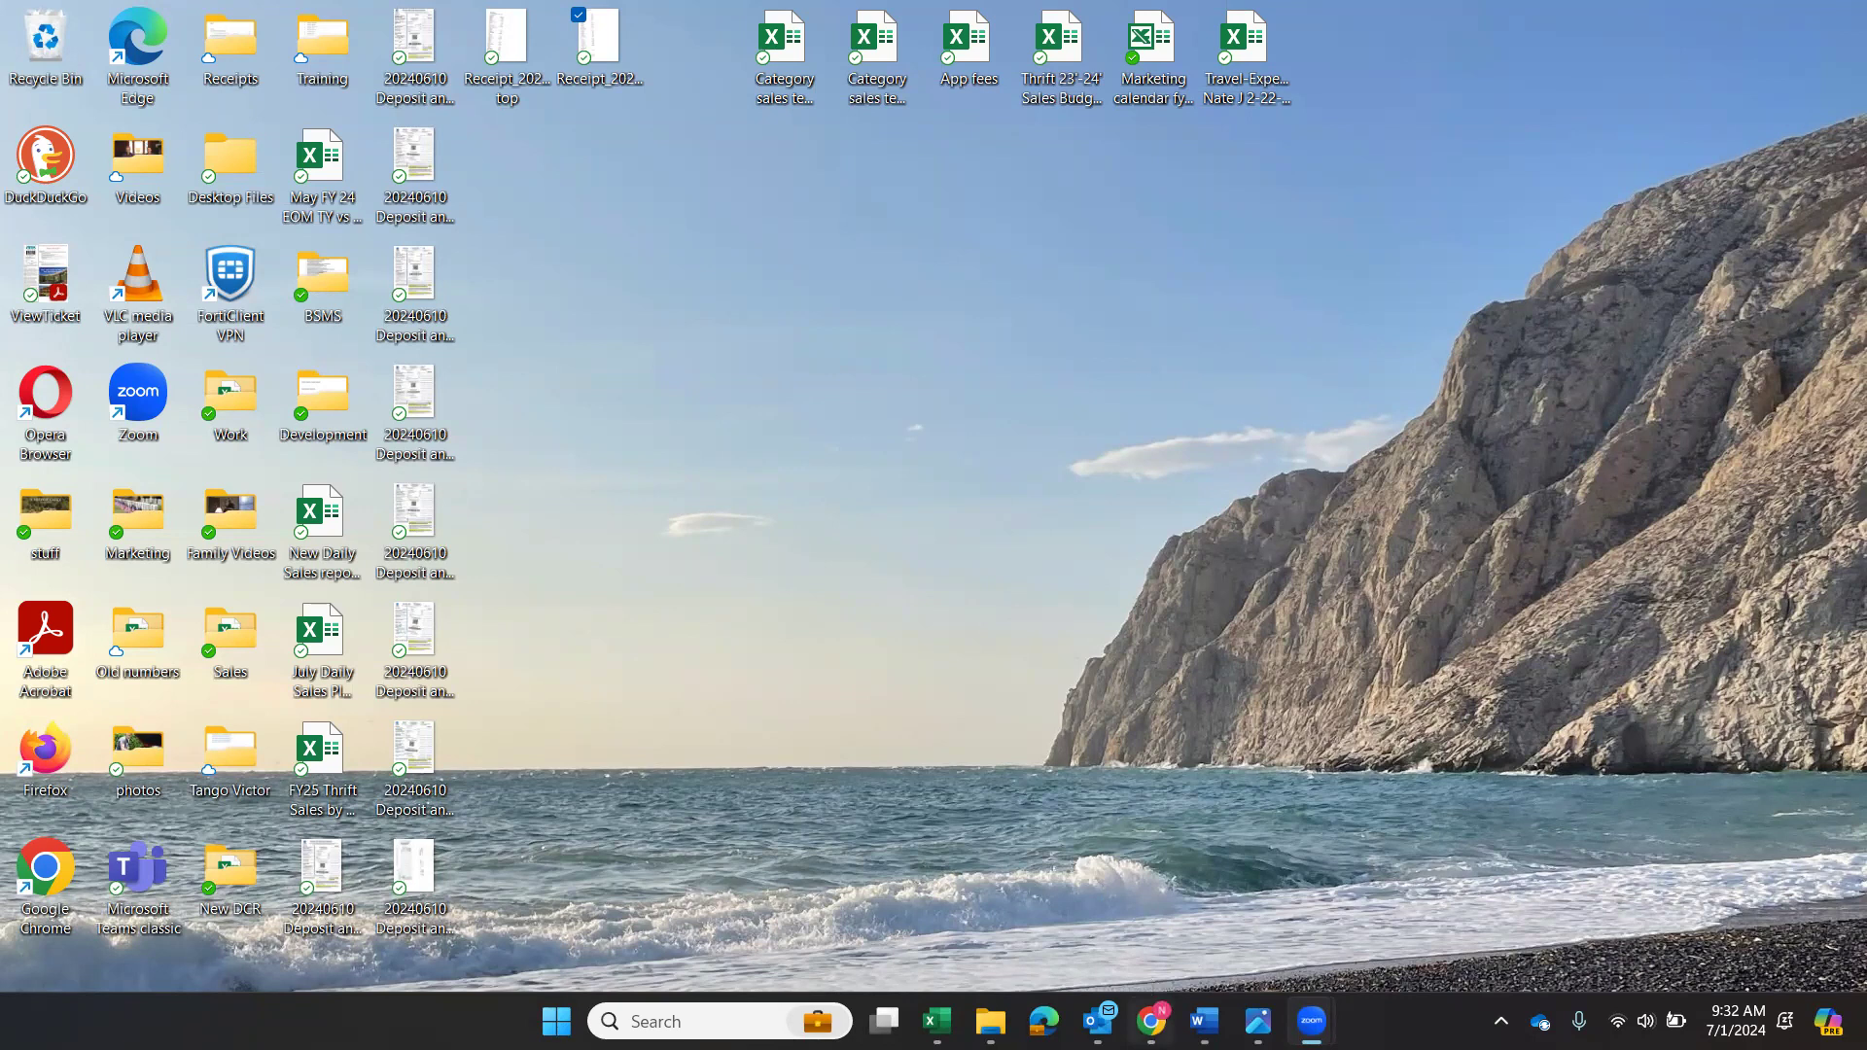
Switch to the Chrome window with the Pleasantburg daily sales report and review the July 31 Daily Sales Recap.
{"action": "left_click", "coordinate": [1152, 1021]}
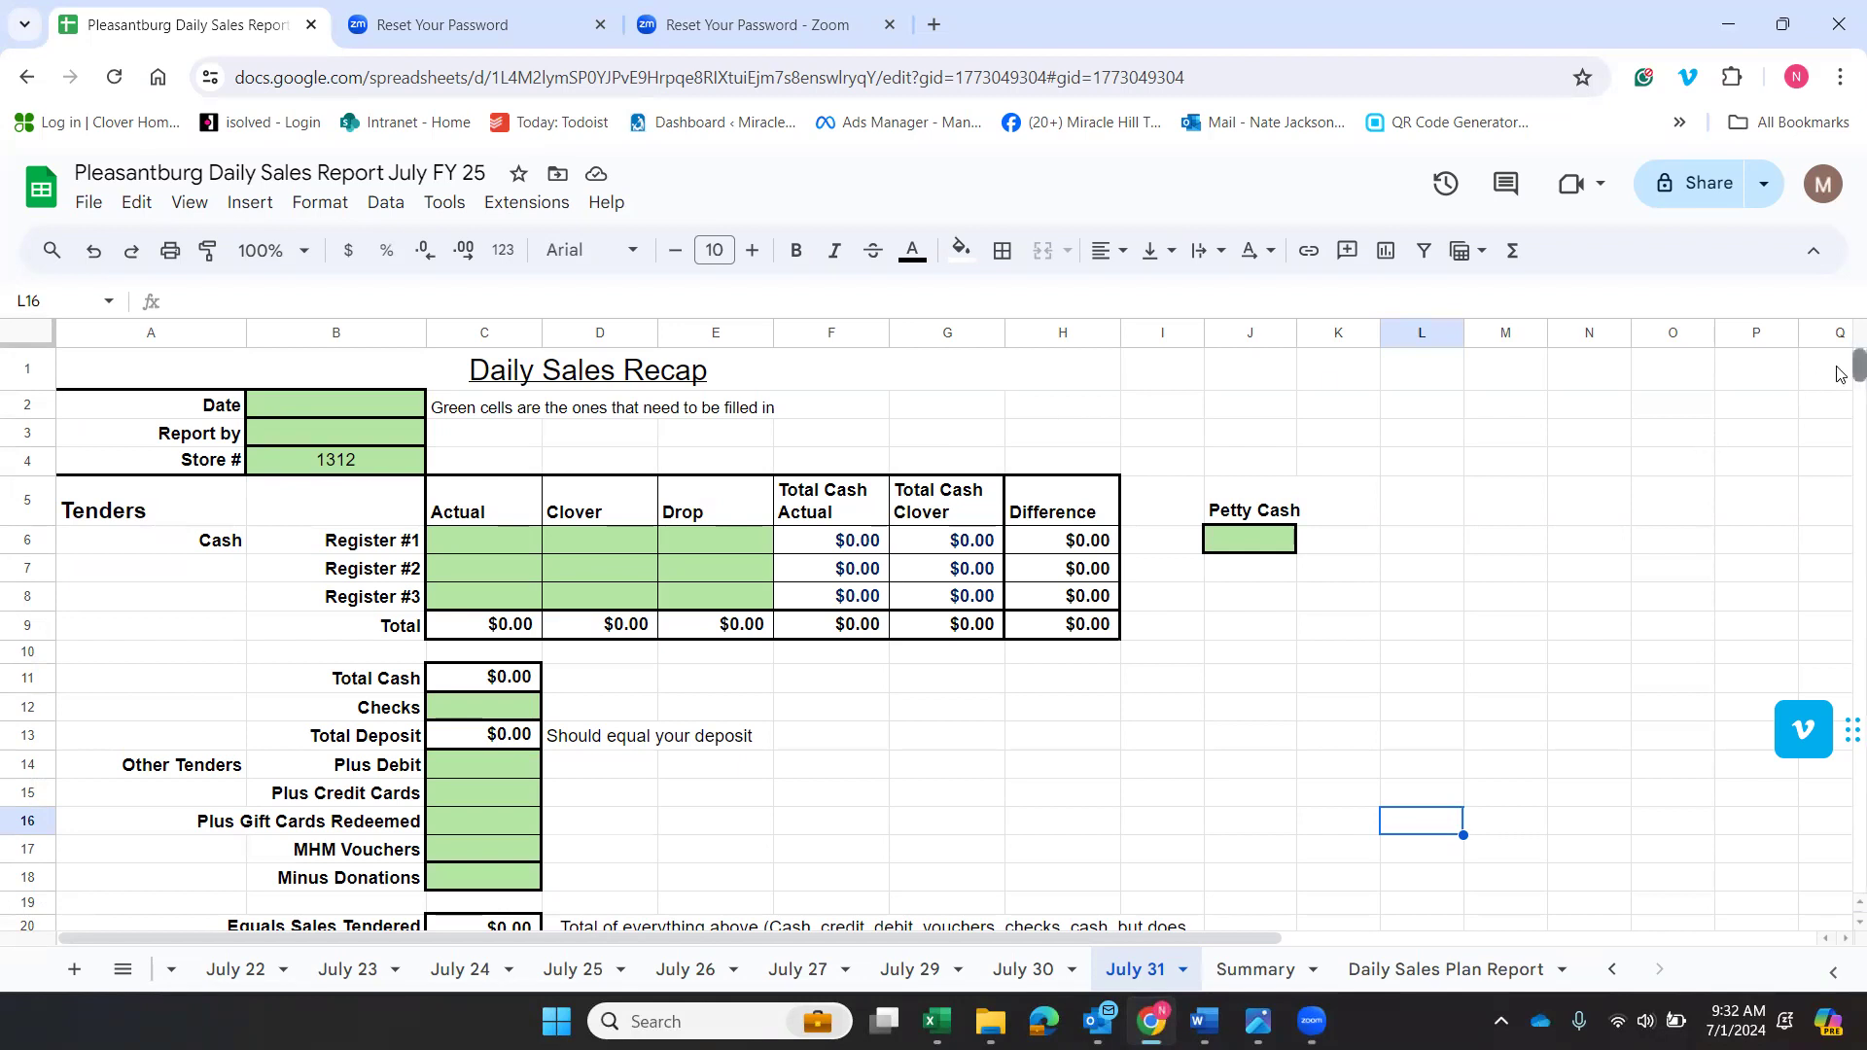
{"action": "scroll", "coordinate": [1836, 374], "scroll_direction": "down", "scroll_amount": 5}
{"action": "scroll", "coordinate": [1837, 365], "scroll_direction": "up", "scroll_amount": 5}
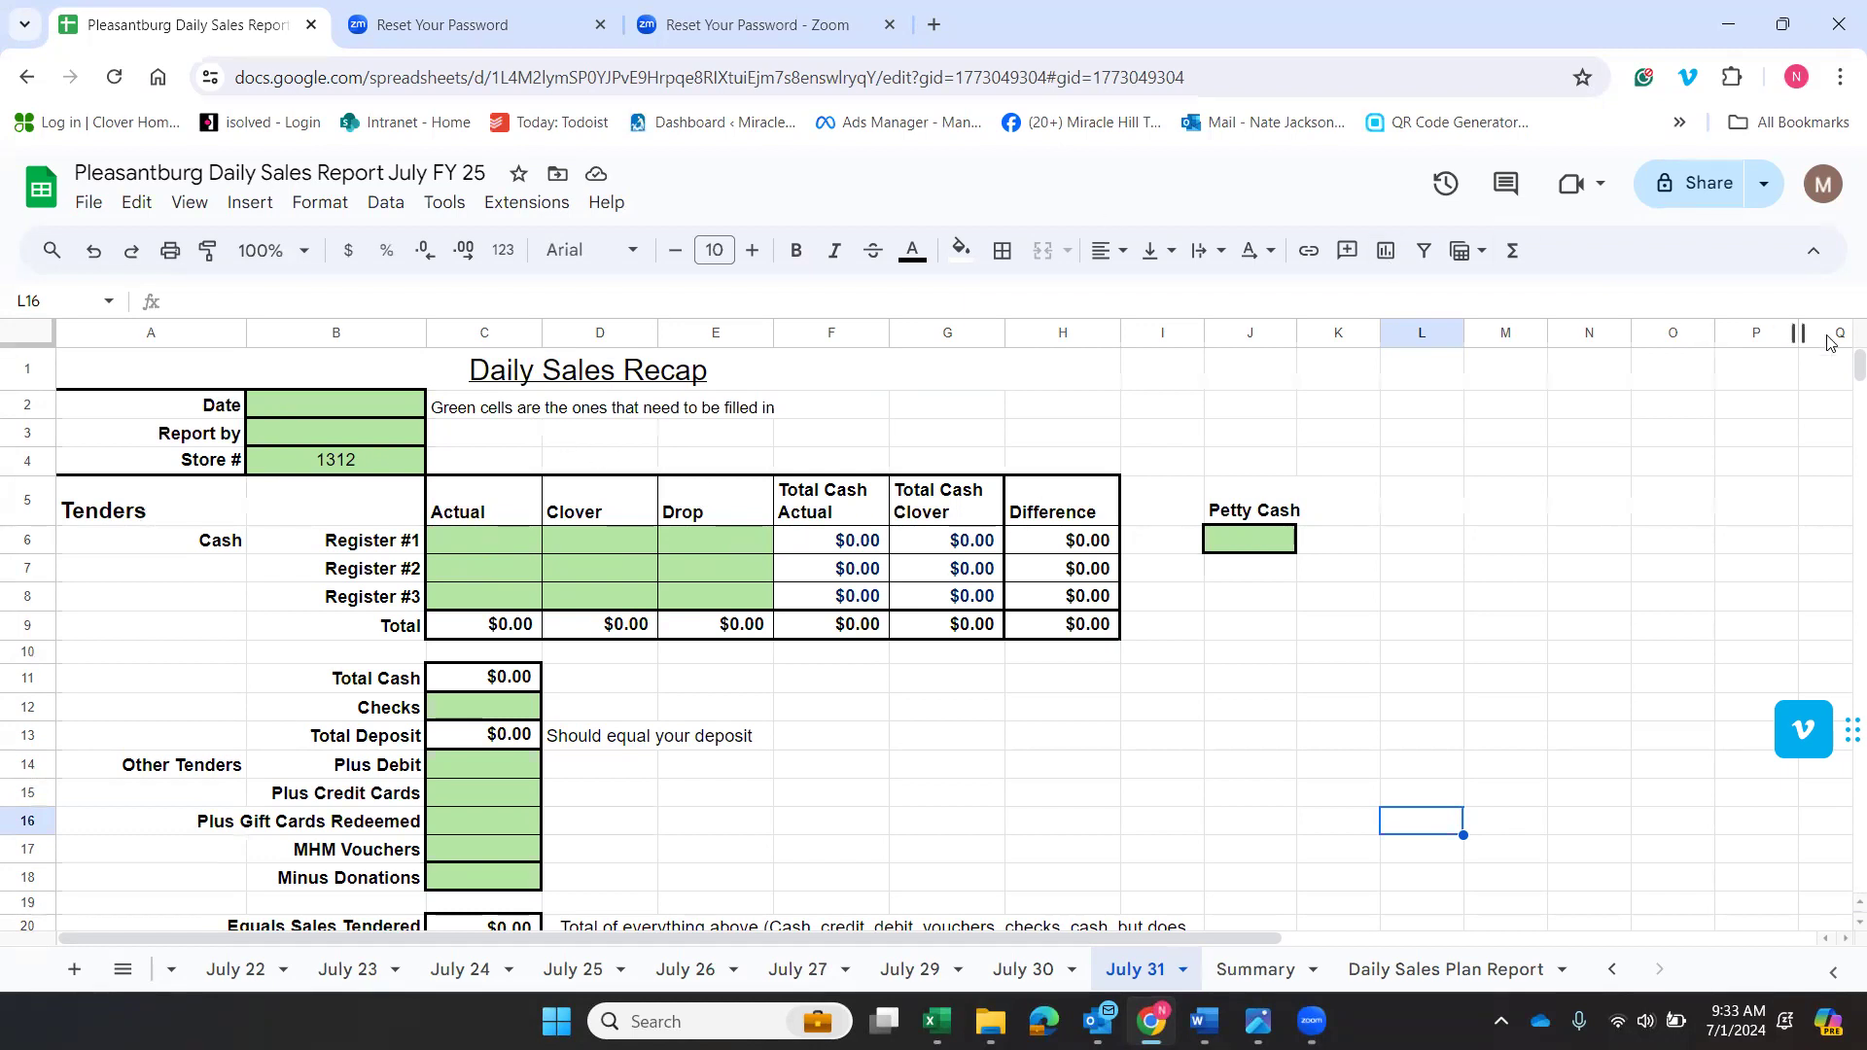
{"action": "scroll", "coordinate": [1837, 365], "scroll_direction": "down", "scroll_amount": 3}
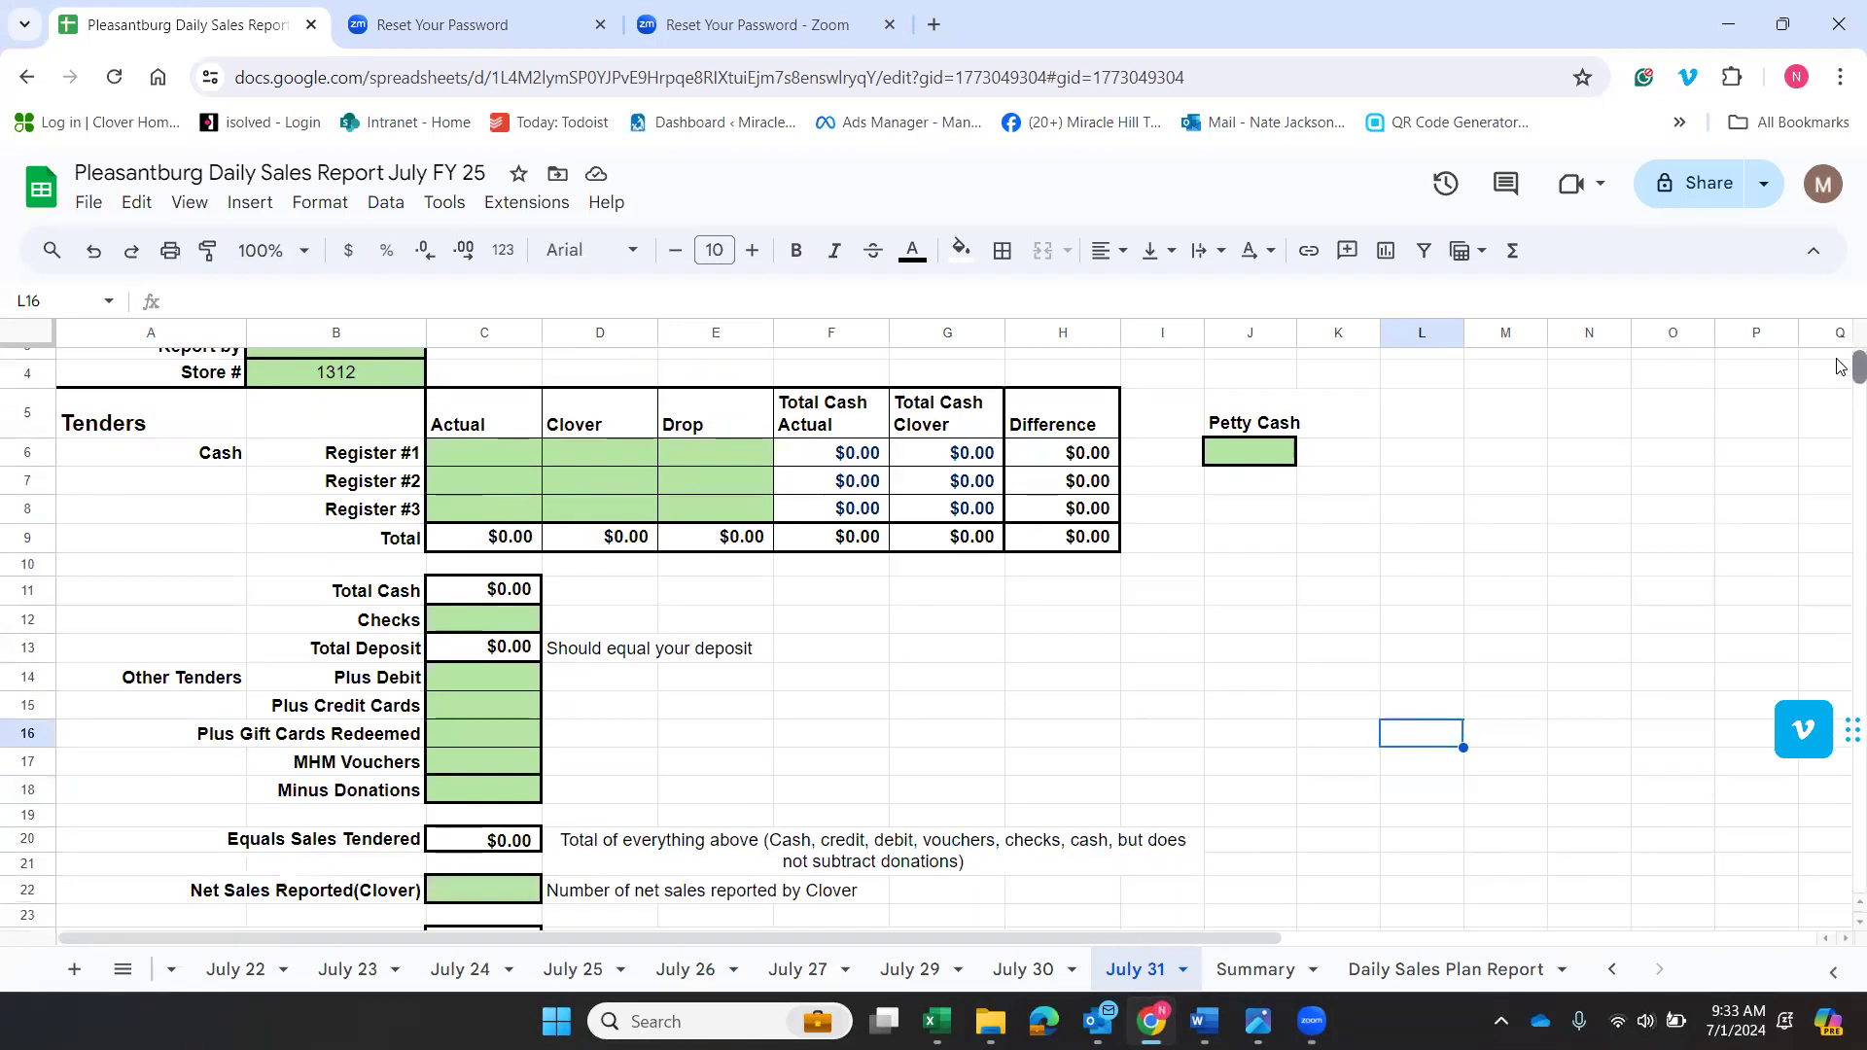
{"action": "scroll", "coordinate": [1837, 367], "scroll_direction": "down", "scroll_amount": 3}
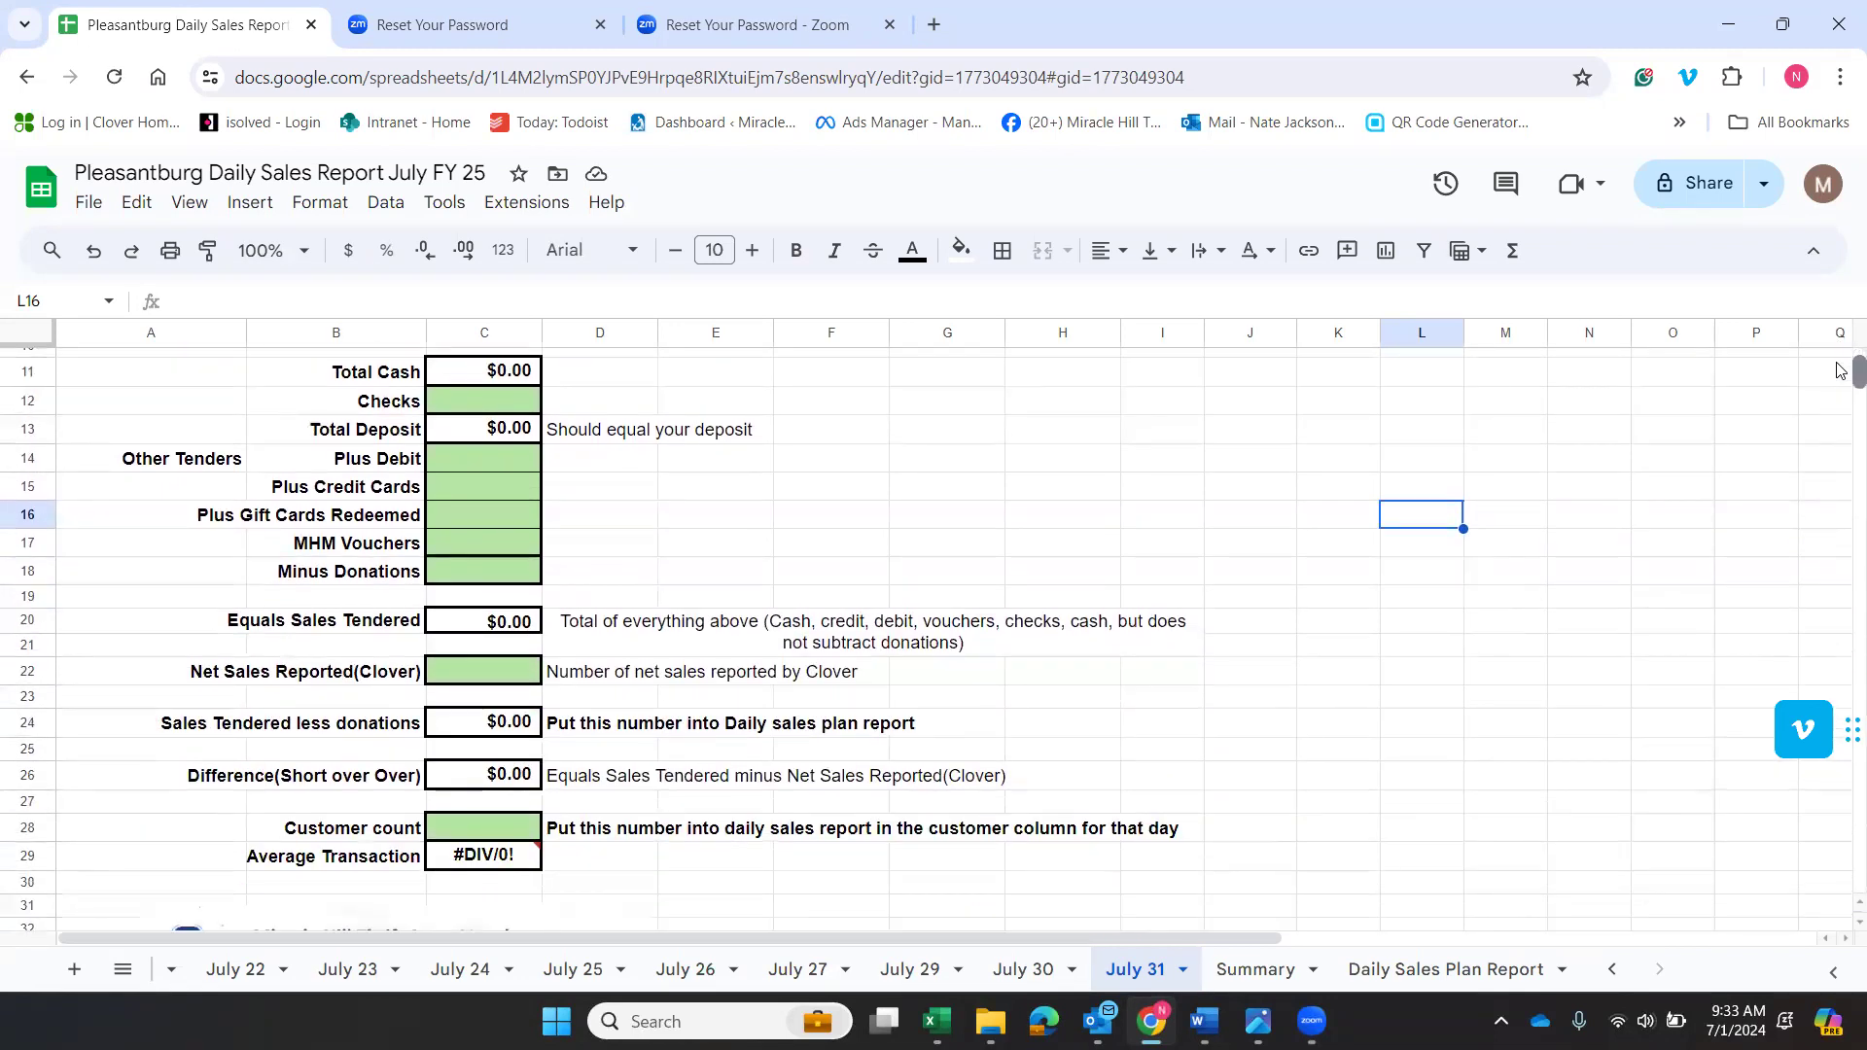
{"action": "scroll", "coordinate": [1837, 371], "scroll_direction": "down", "scroll_amount": 3}
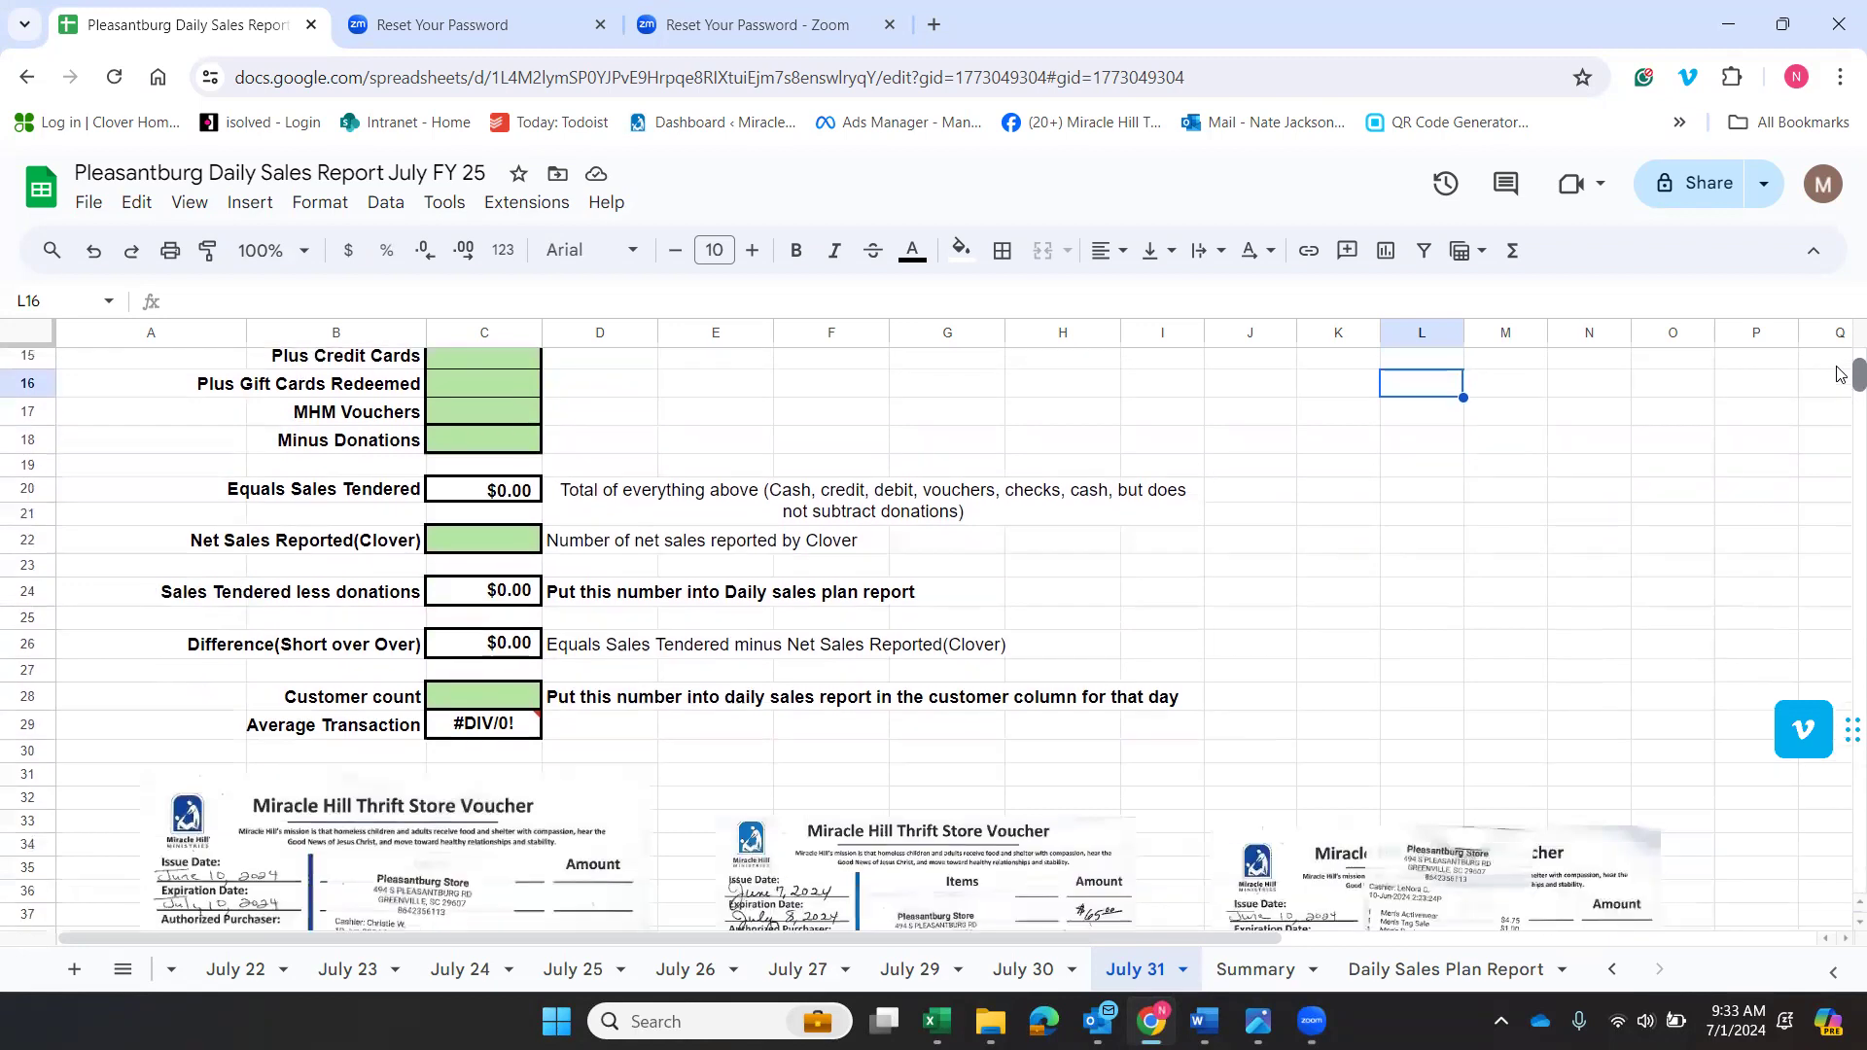
{"action": "scroll", "coordinate": [1837, 373], "scroll_direction": "up", "scroll_amount": 8}
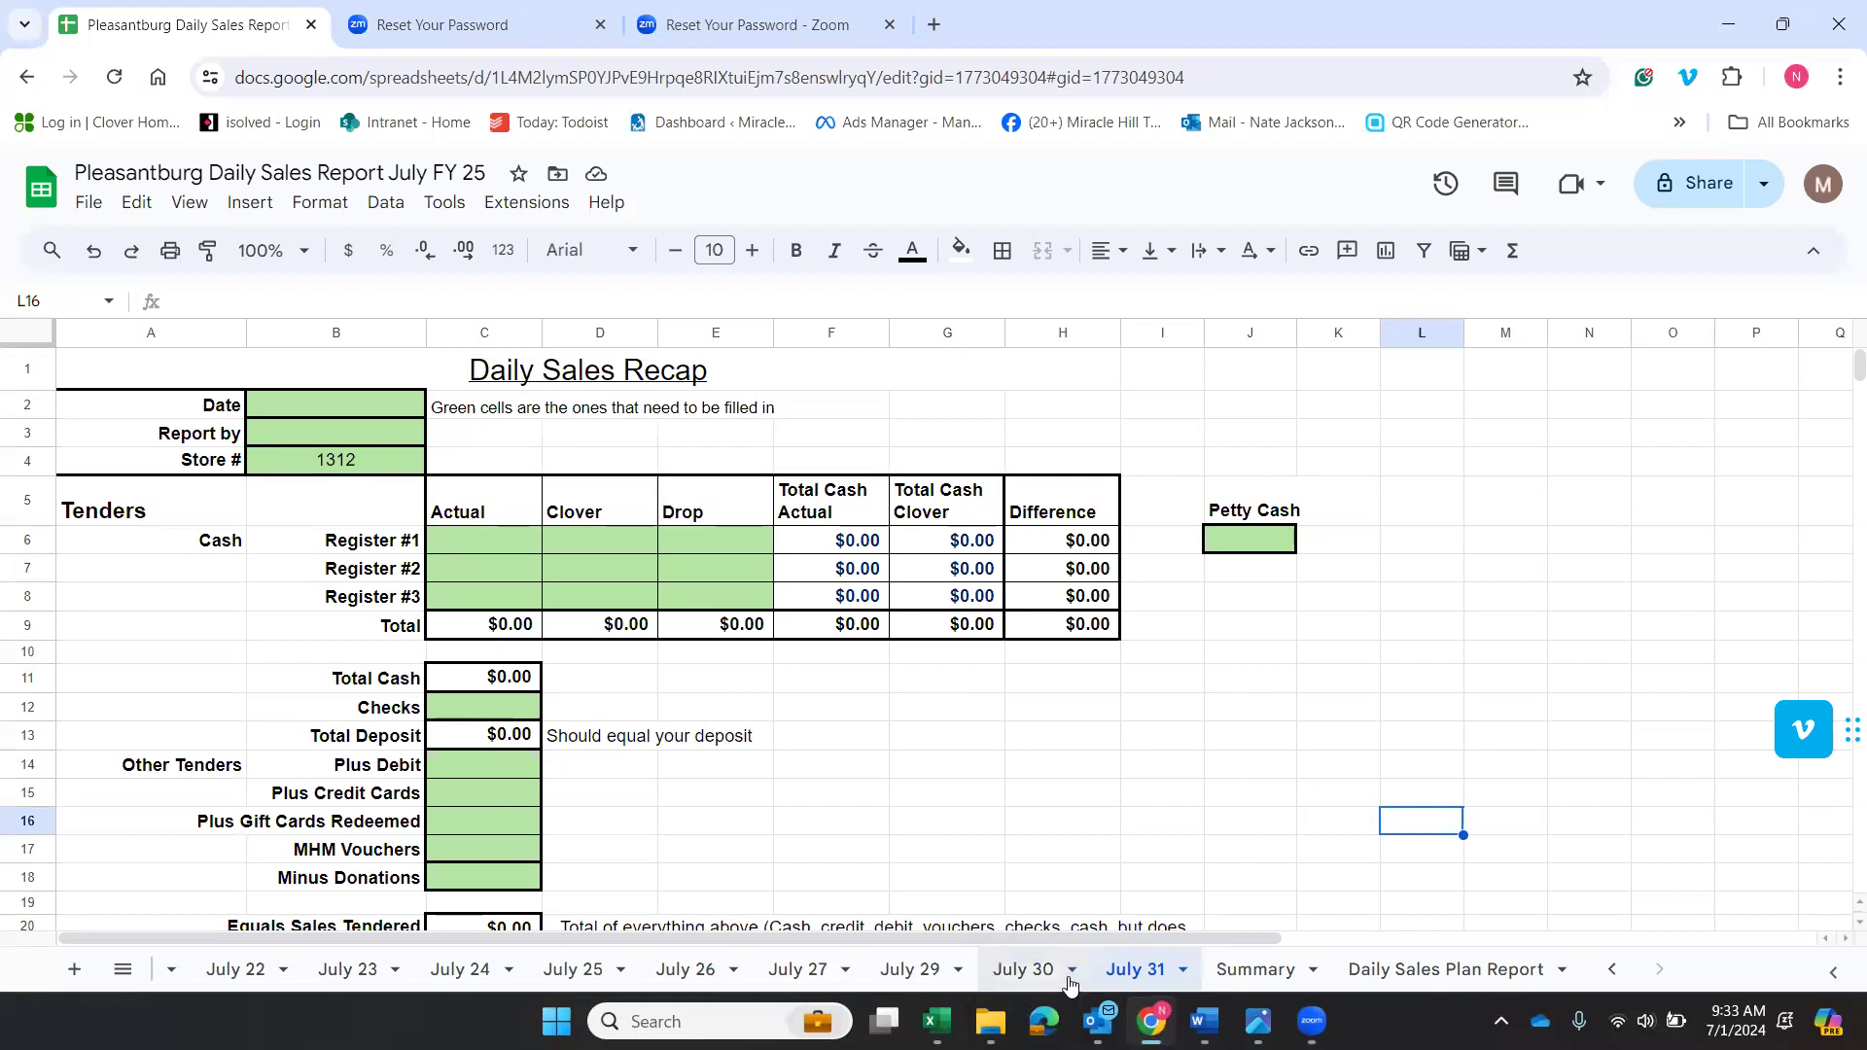
Switch to the scanned receipt images and examine the Sales Overview receipt and the per-register cash receipt Receipt_2024-06-12_104905.jpg.
{"action": "mouse_move", "coordinate": [1096, 1021]}
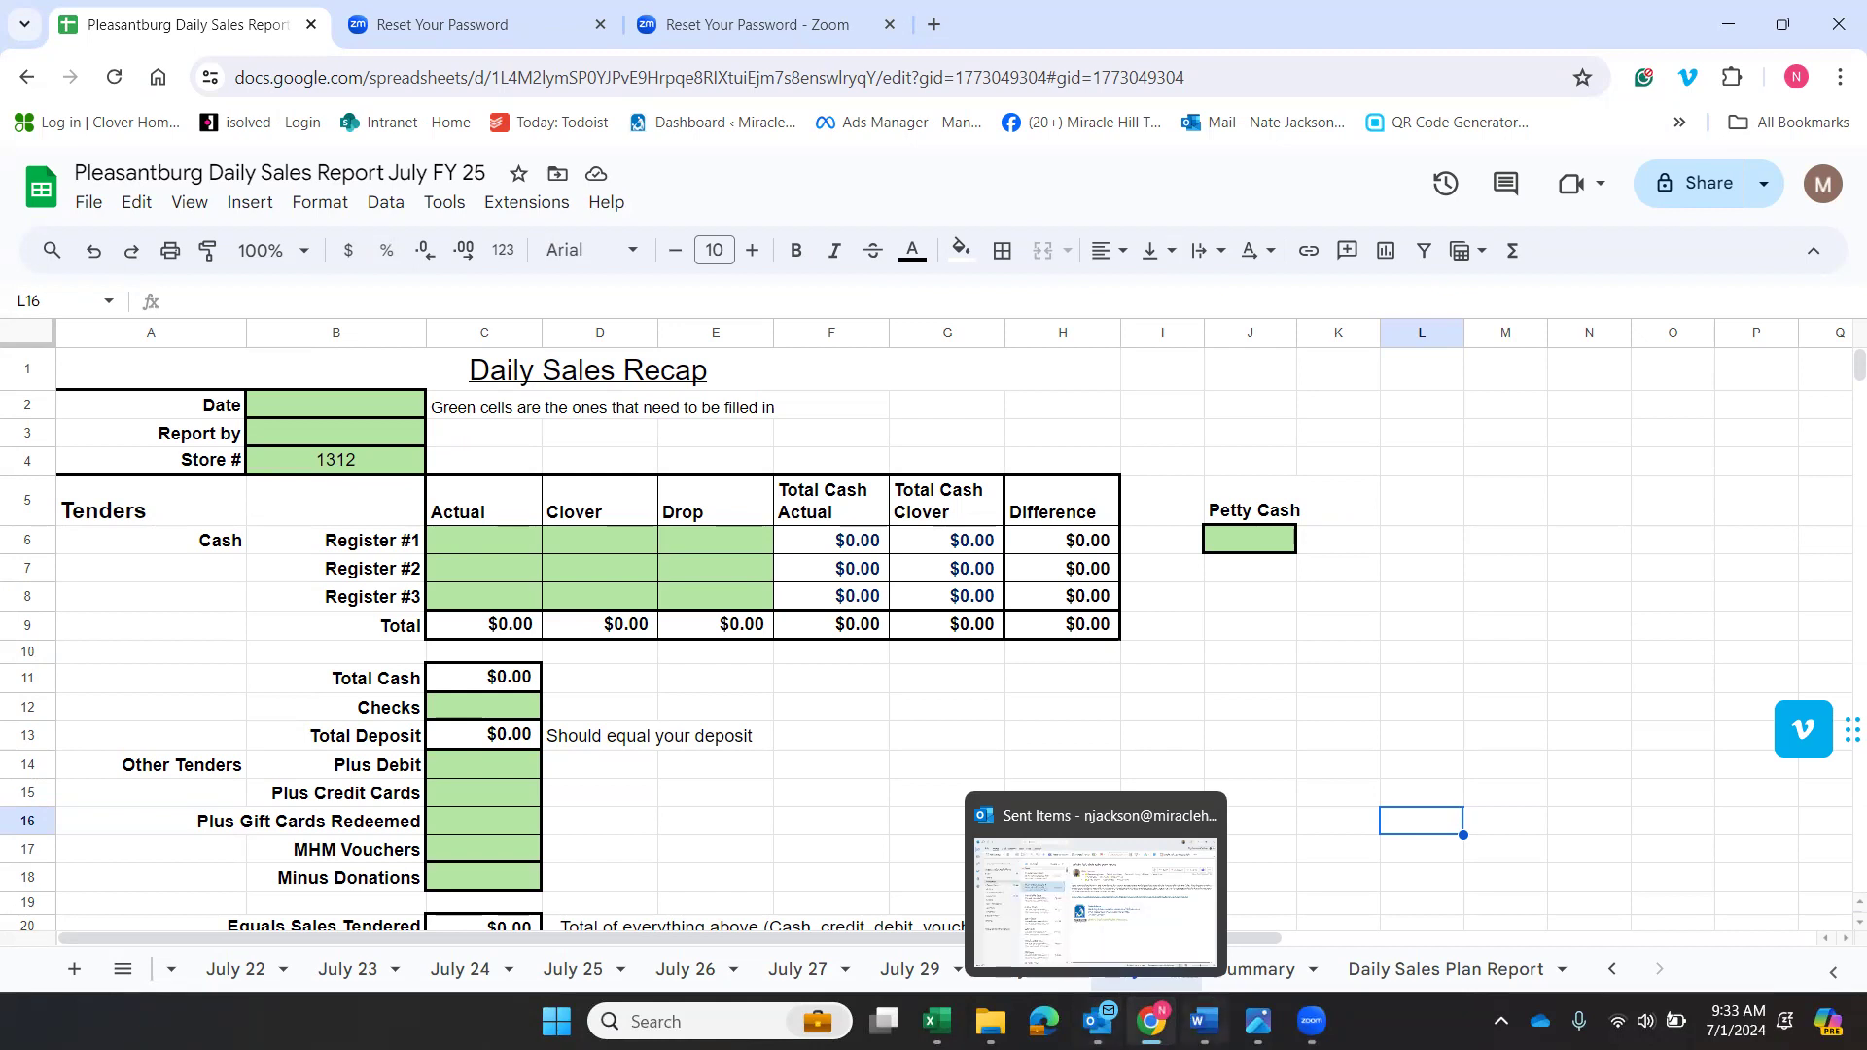
{"action": "mouse_move", "coordinate": [1203, 1021]}
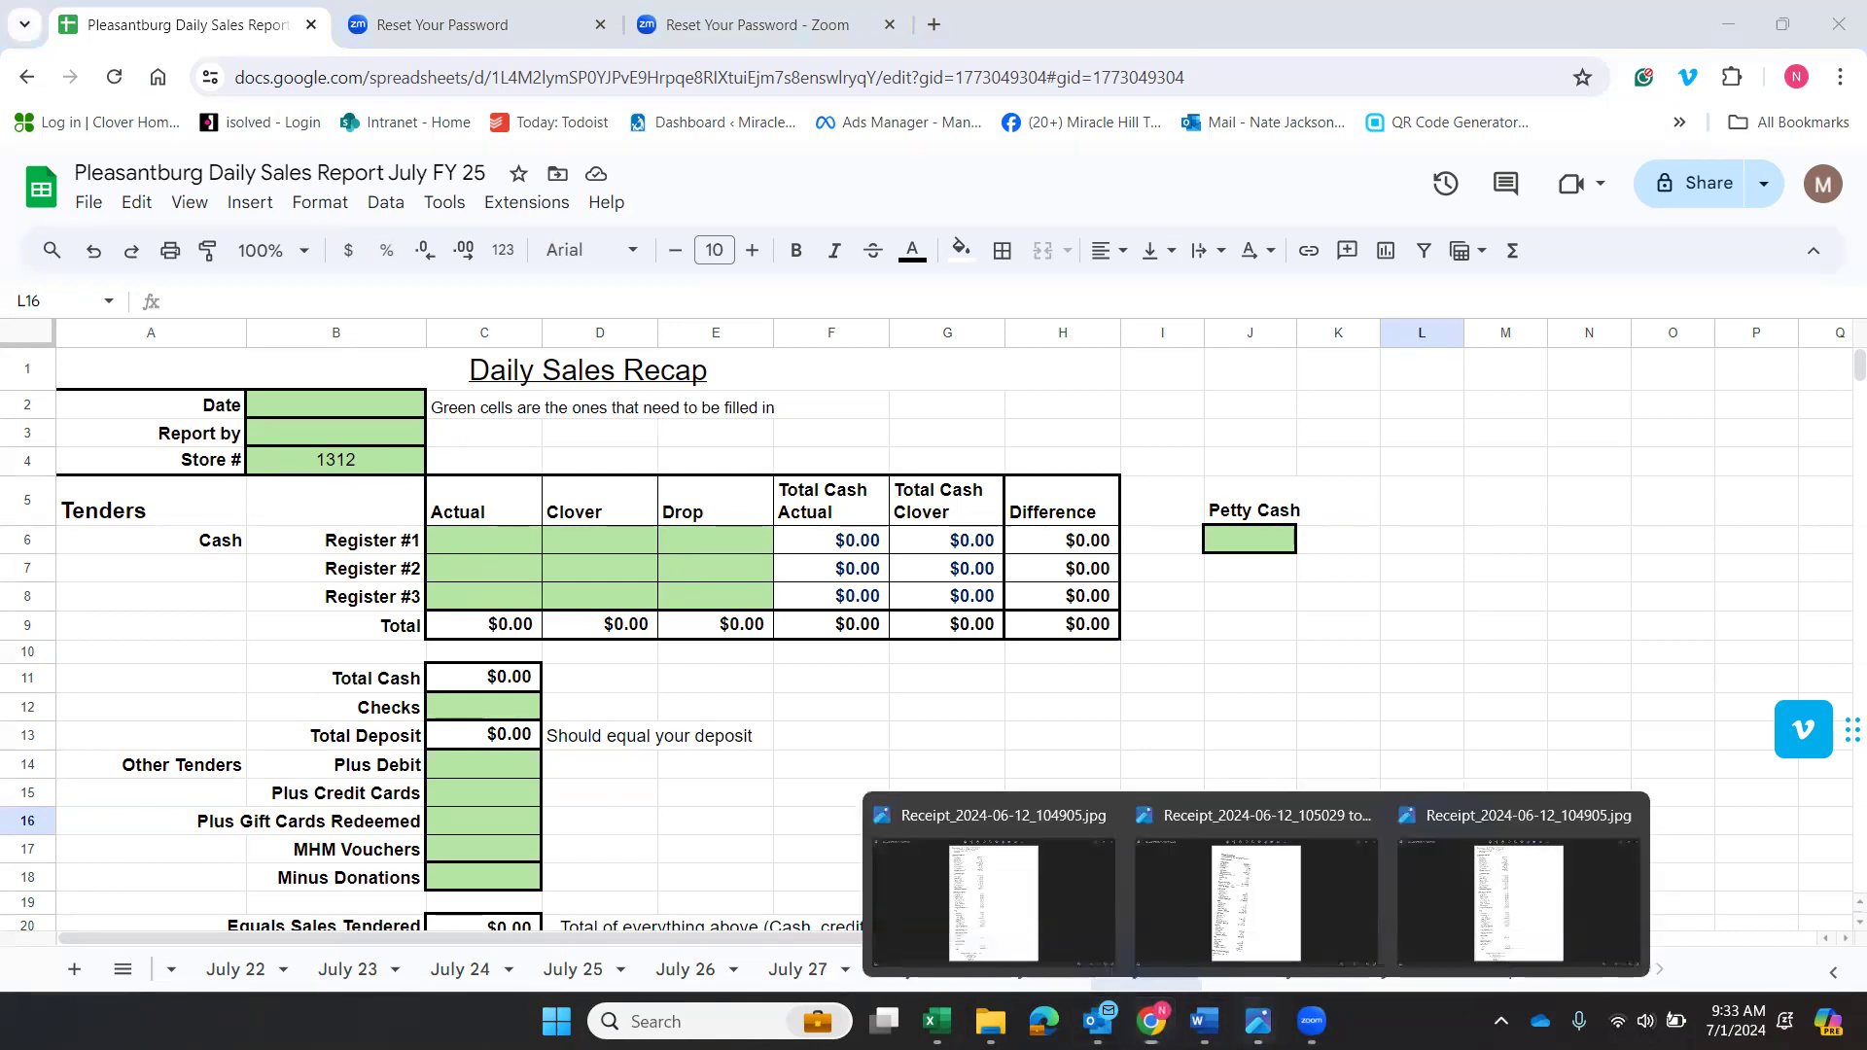
{"action": "left_click", "coordinate": [1277, 924]}
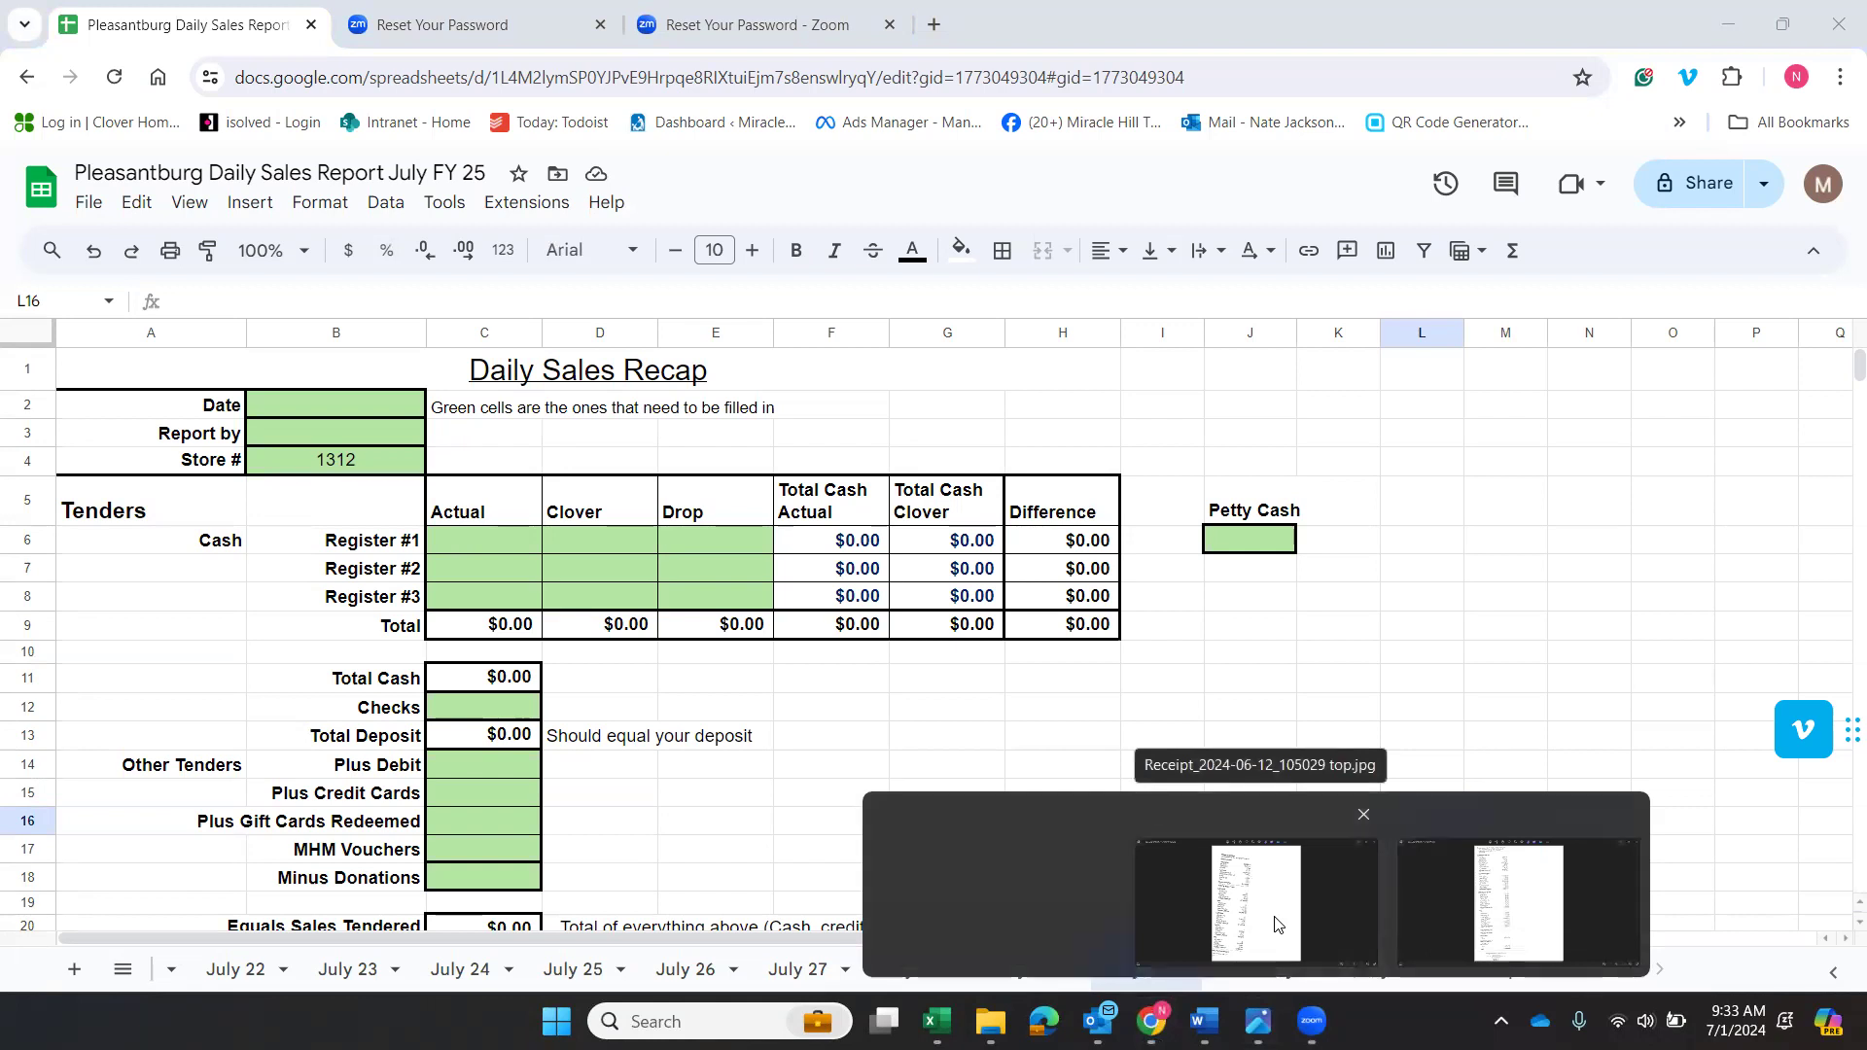
{"action": "mouse_move", "coordinate": [1258, 1021]}
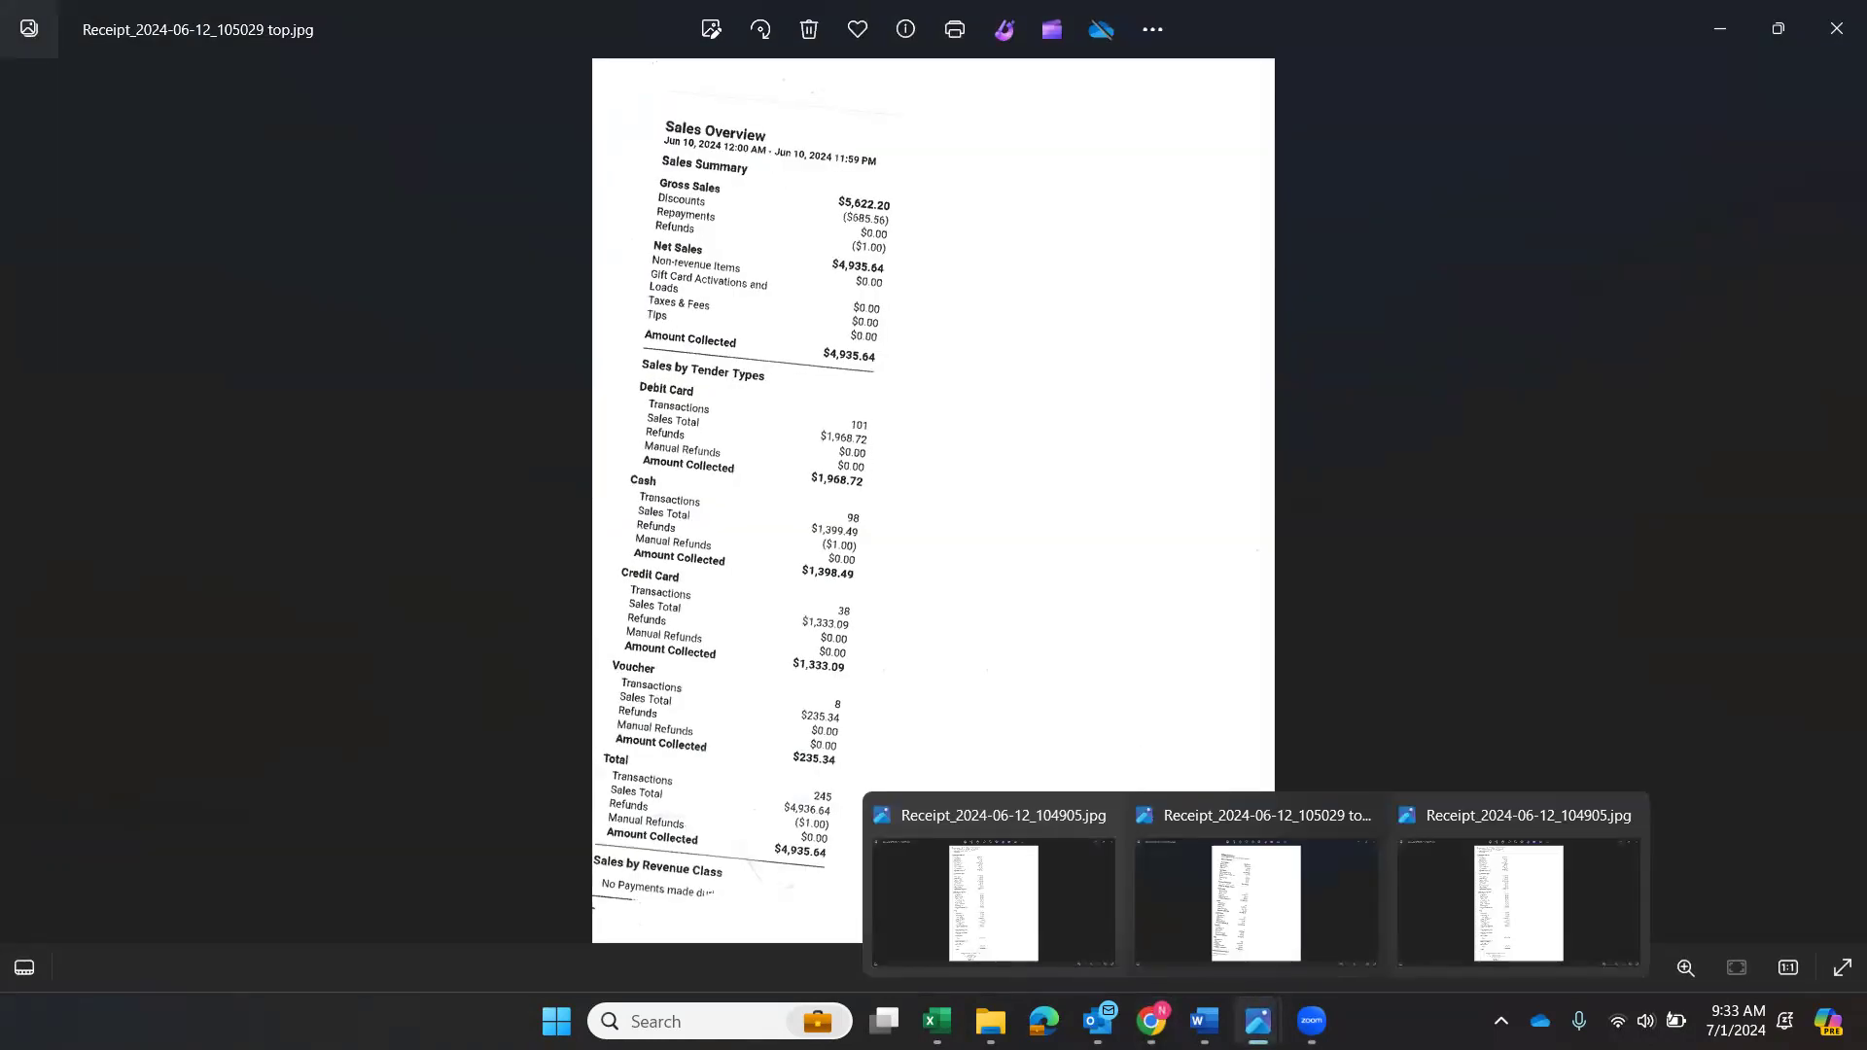
{"action": "left_click", "coordinate": [998, 899]}
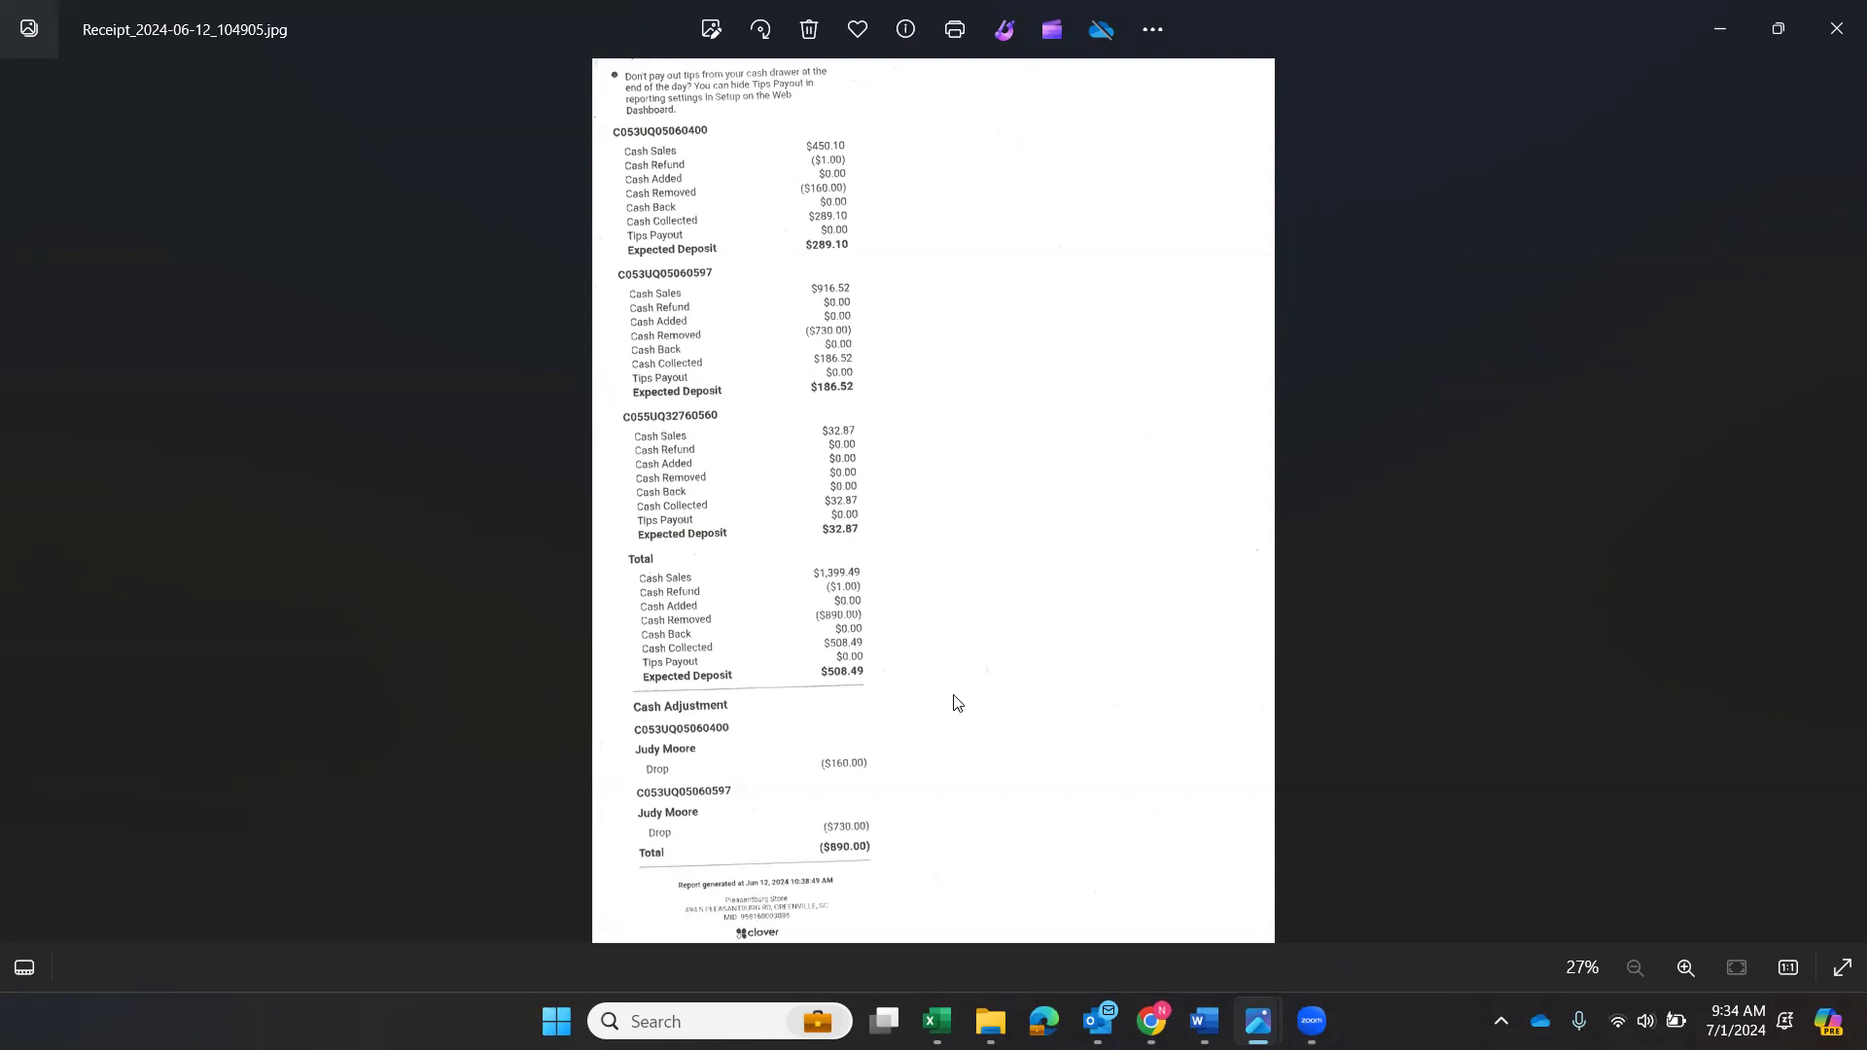
Return to the sales report in Chrome and enter Register #1's cash as 289.10 for Clover and 289.19 for Actual.
{"action": "mouse_move", "coordinate": [1120, 1011]}
{"action": "left_click", "coordinate": [1151, 1021]}
{"action": "left_click", "coordinate": [628, 535]}
{"action": "type", "text": "289.10"}
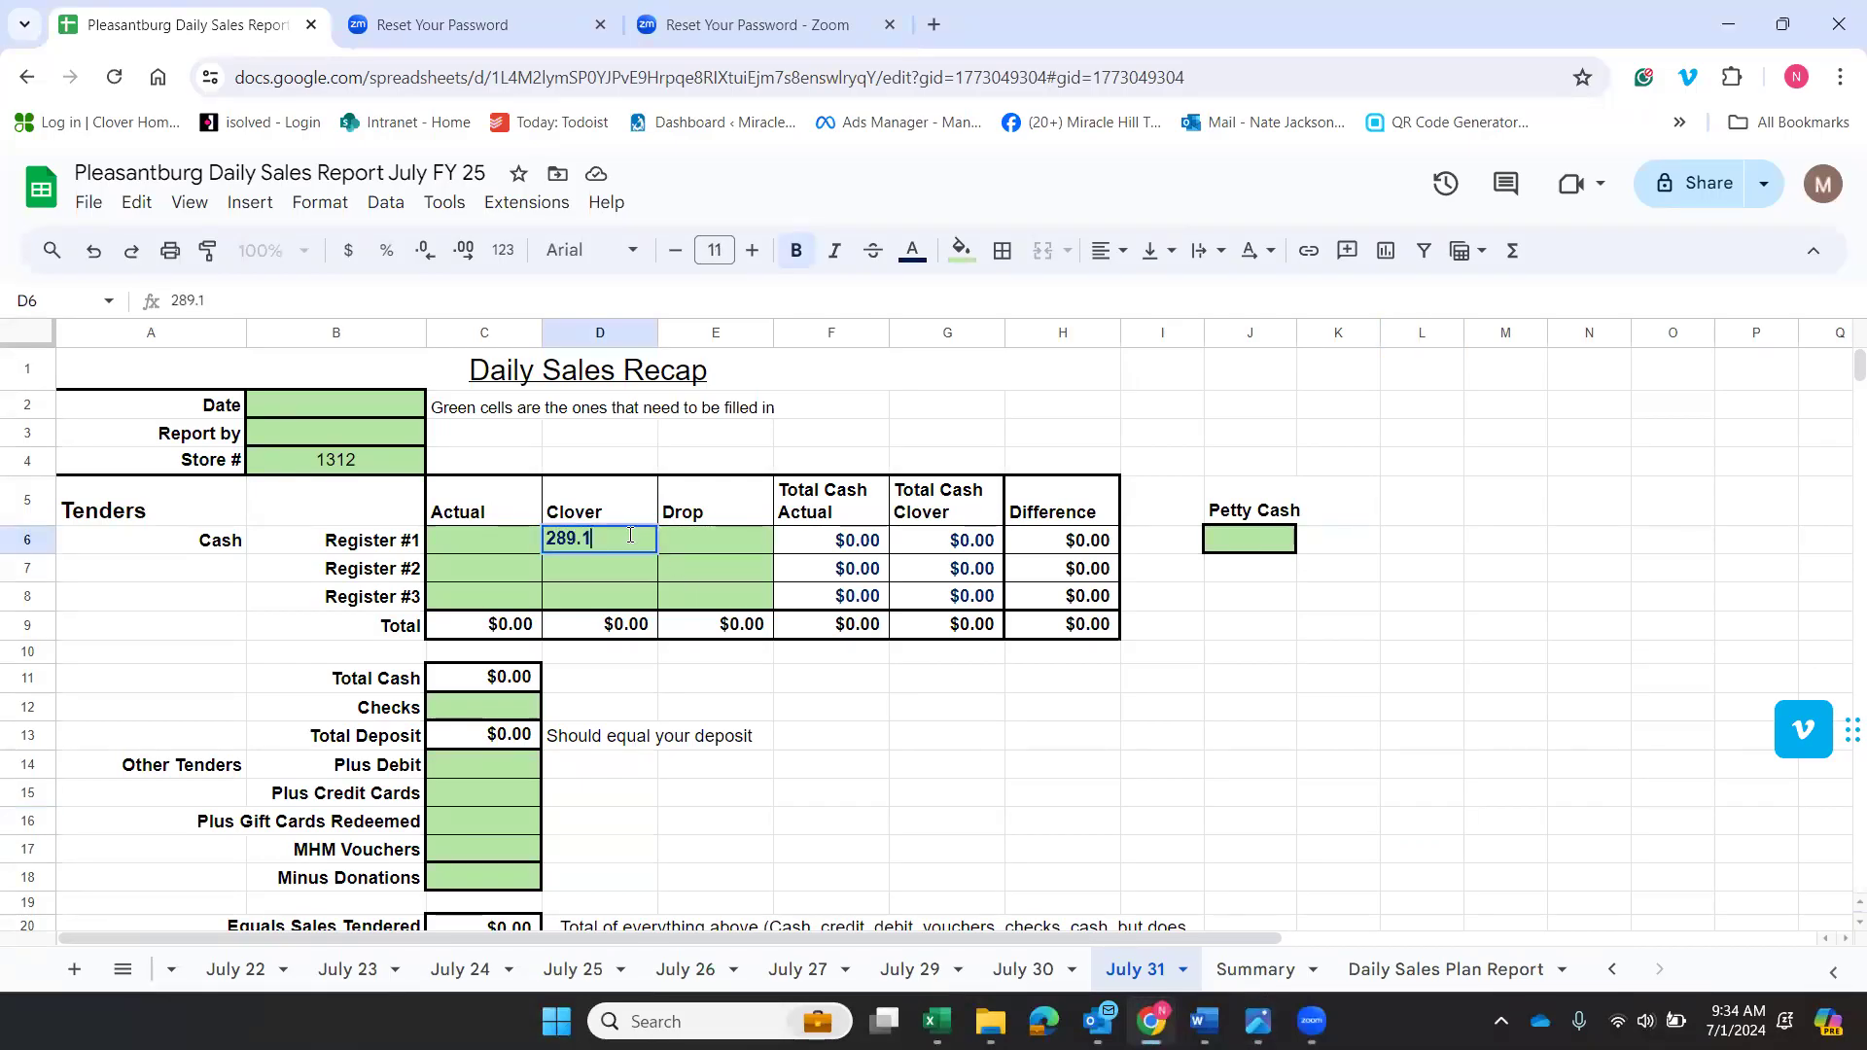
{"action": "right_click", "coordinate": [510, 544]}
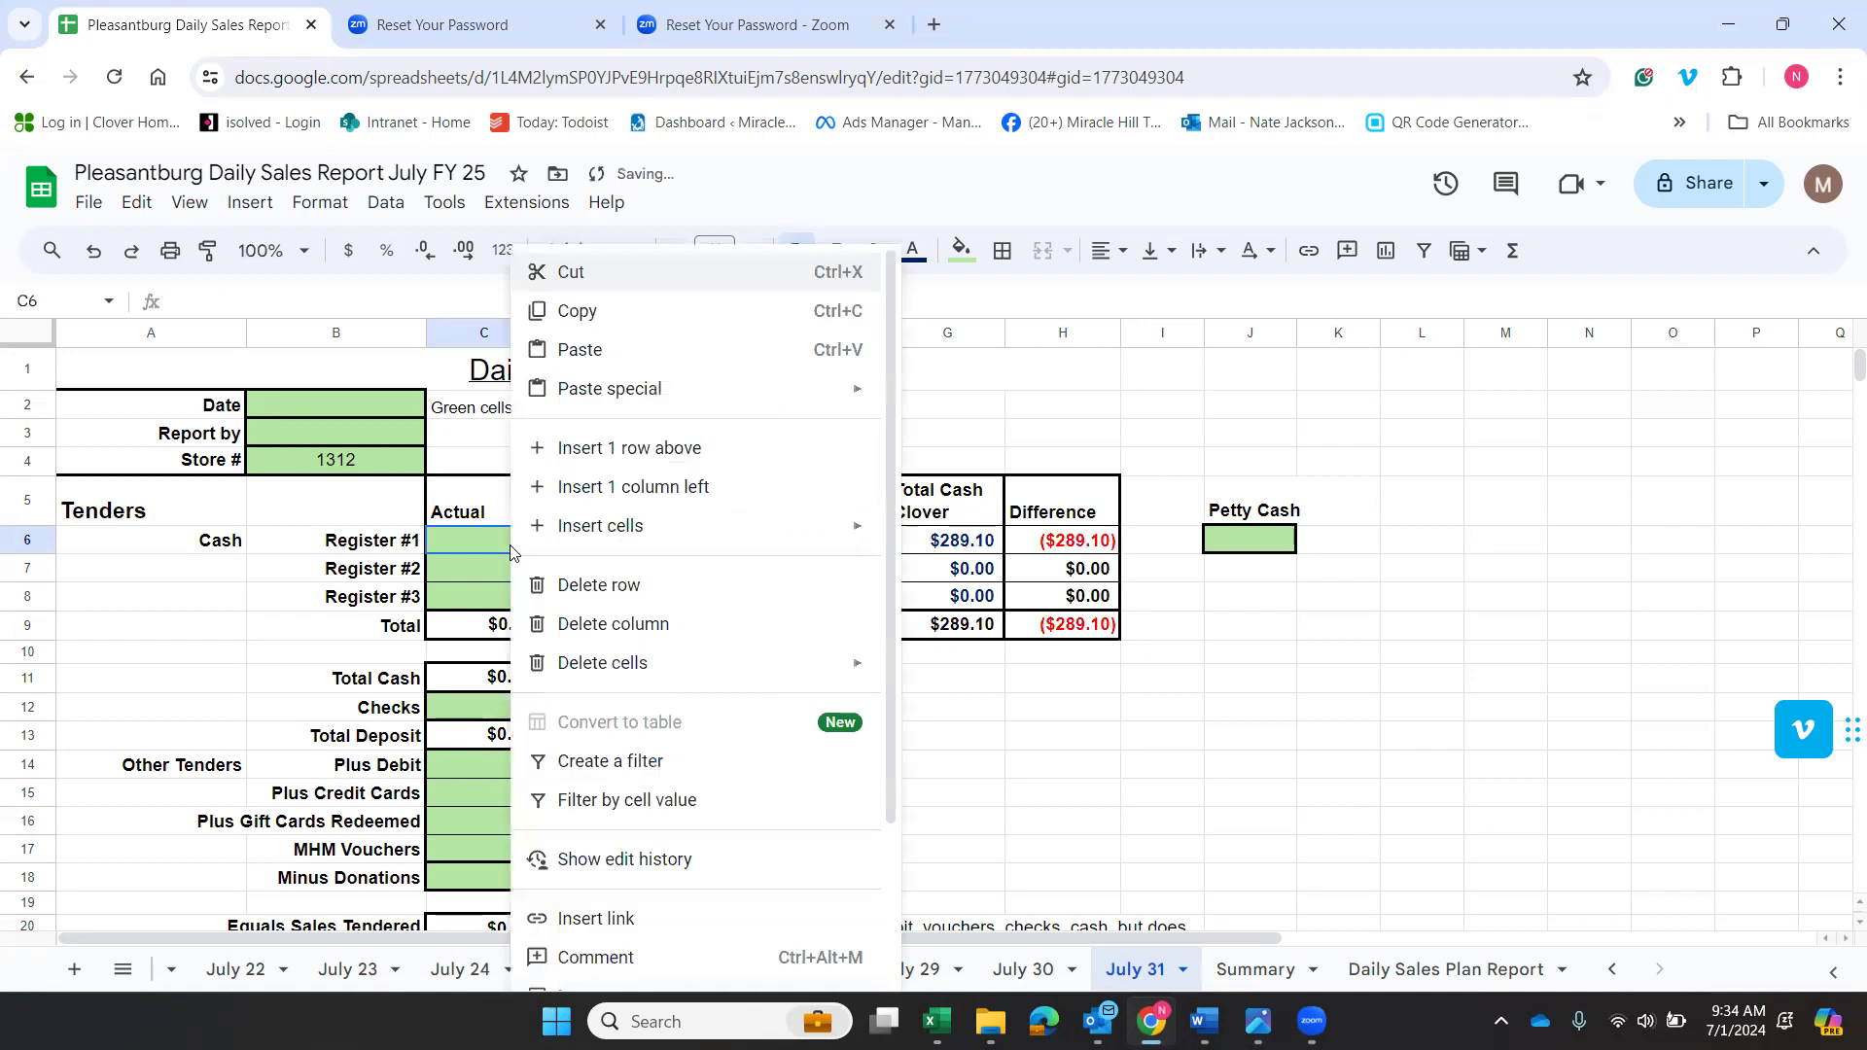
{"action": "left_click", "coordinate": [467, 537]}
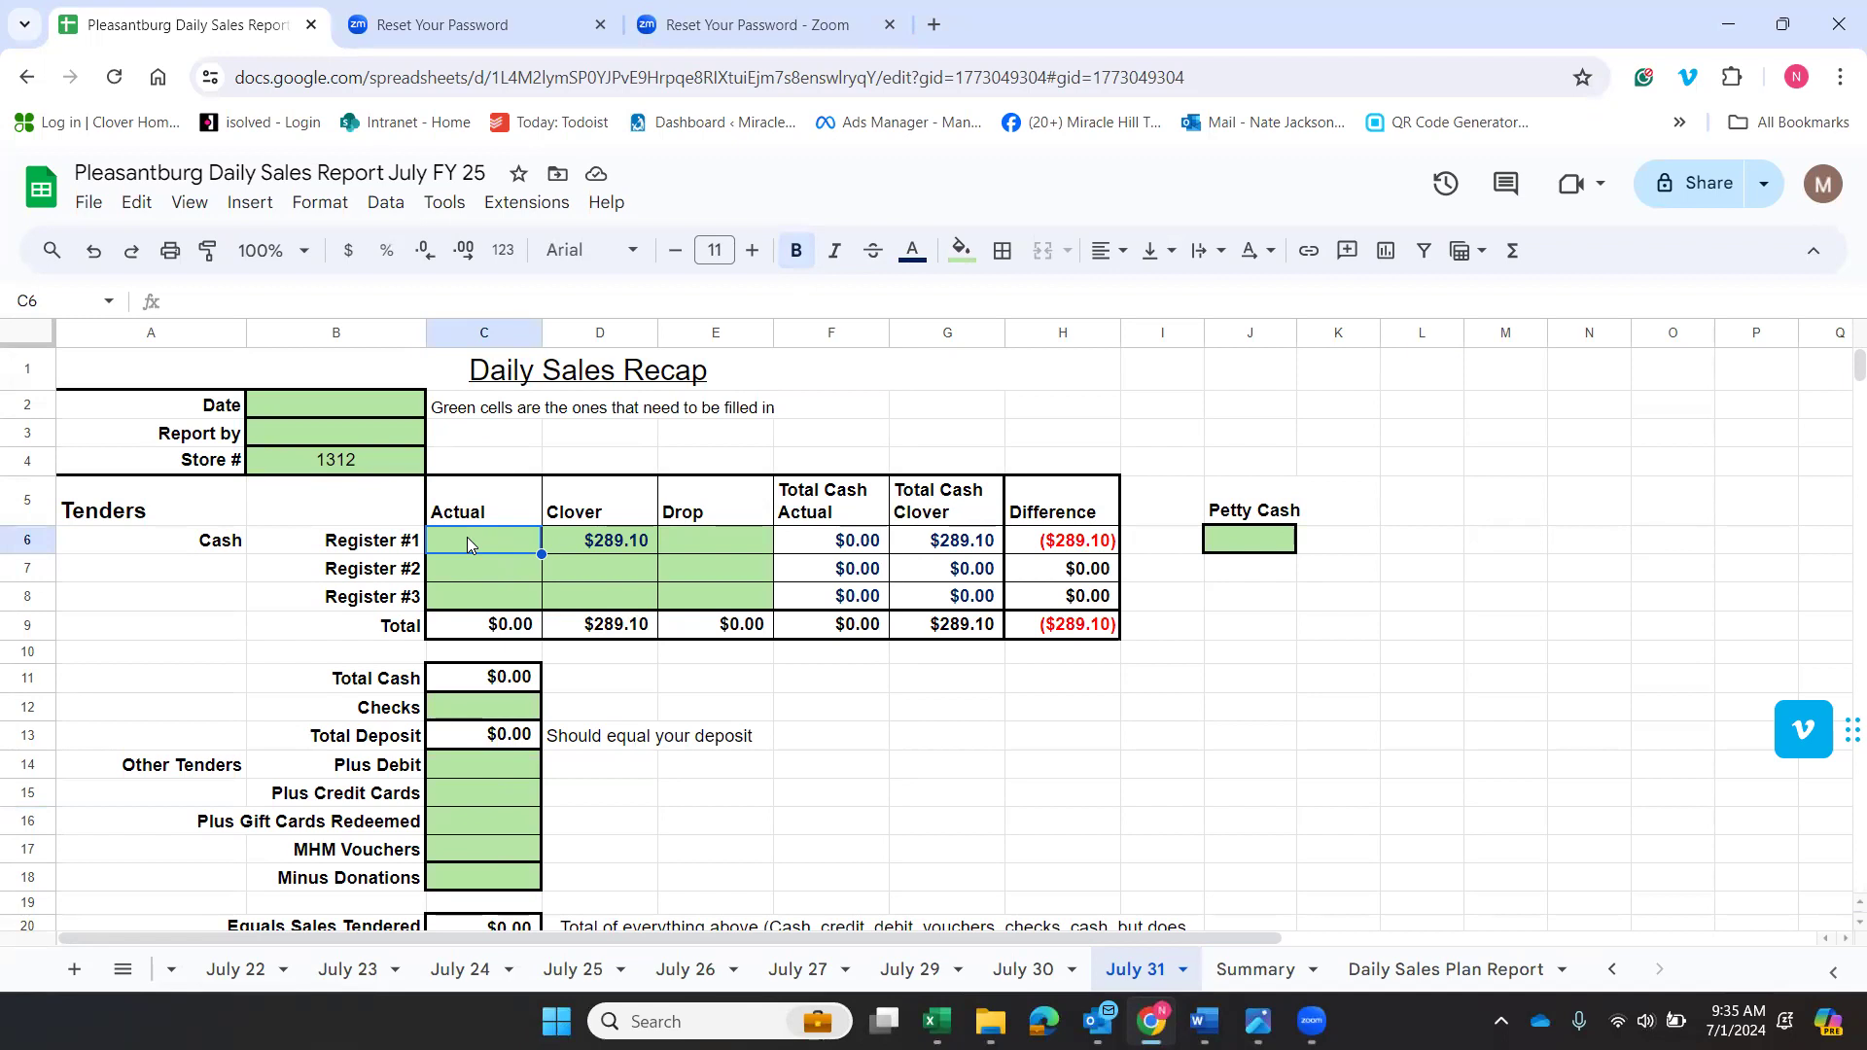
{"action": "type", "text": "289.19"}
{"action": "left_click", "coordinate": [556, 543]}
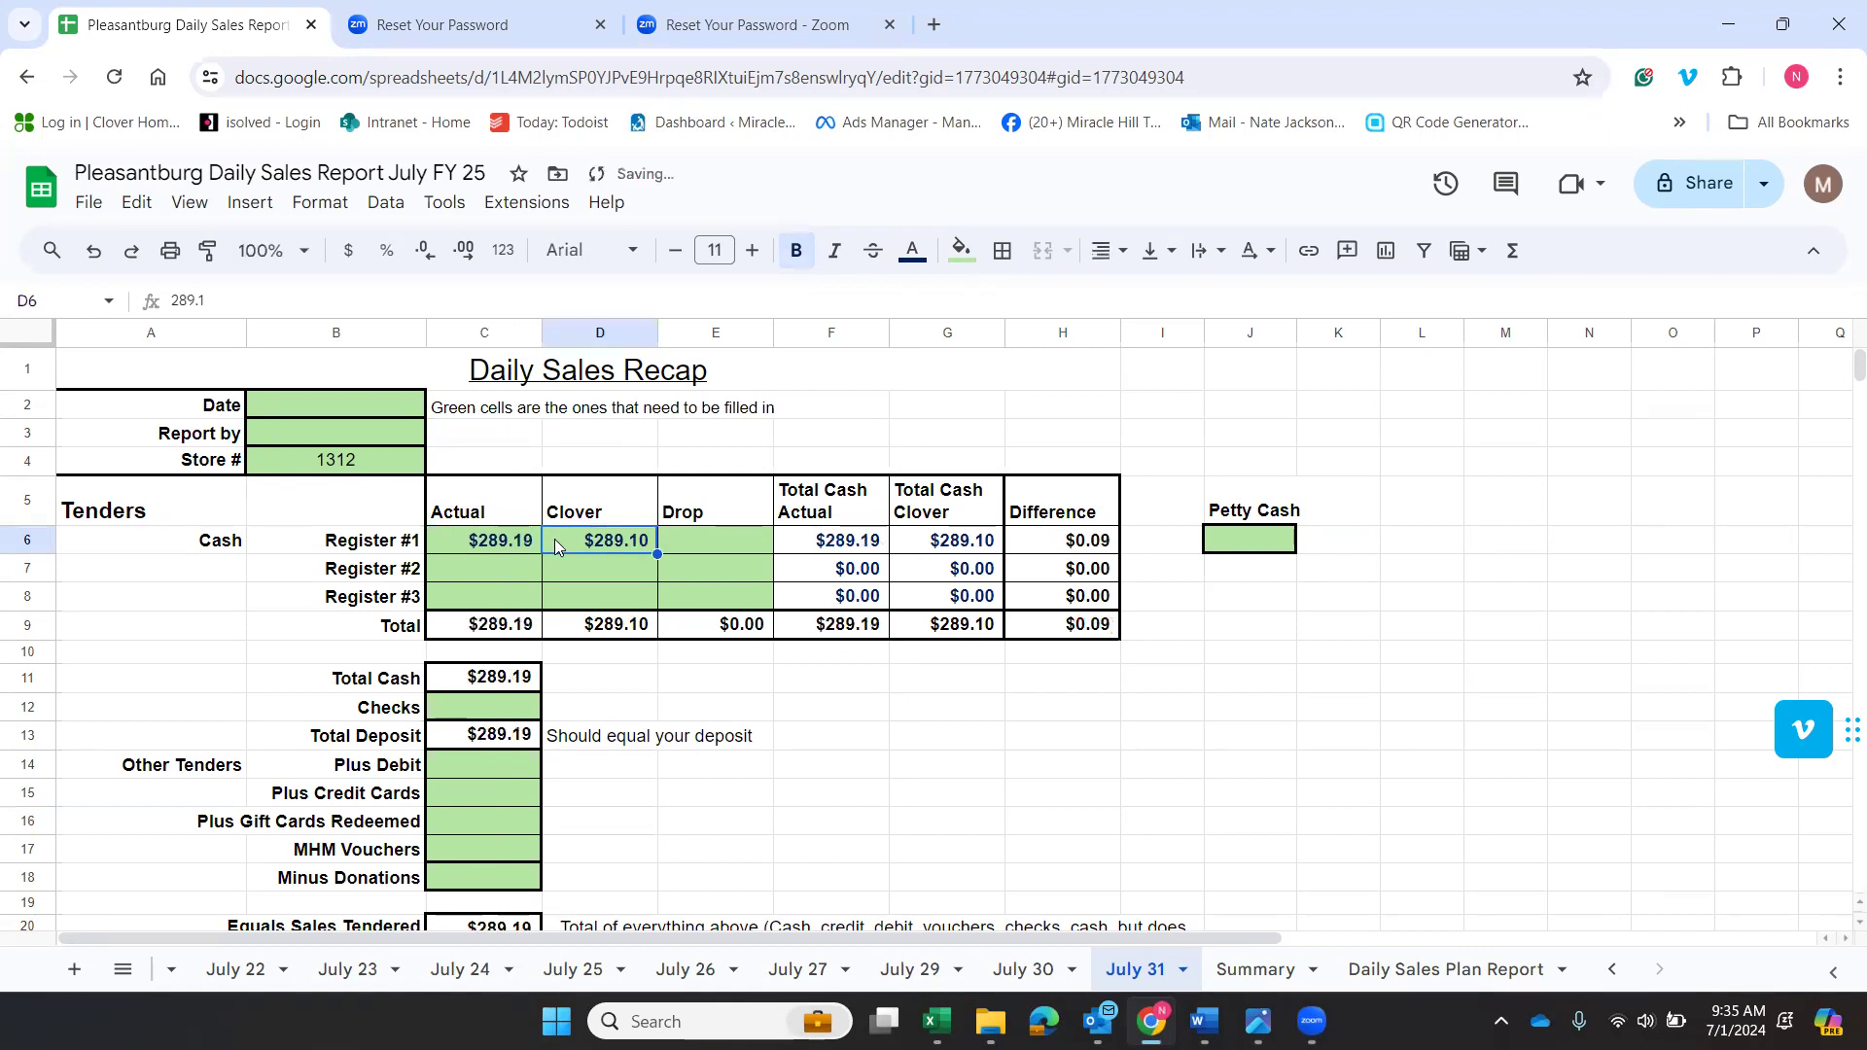
Look up Register #1's removed cash on the receipt image and enter 160 as its Drop in the recap.
{"action": "left_click", "coordinate": [693, 544]}
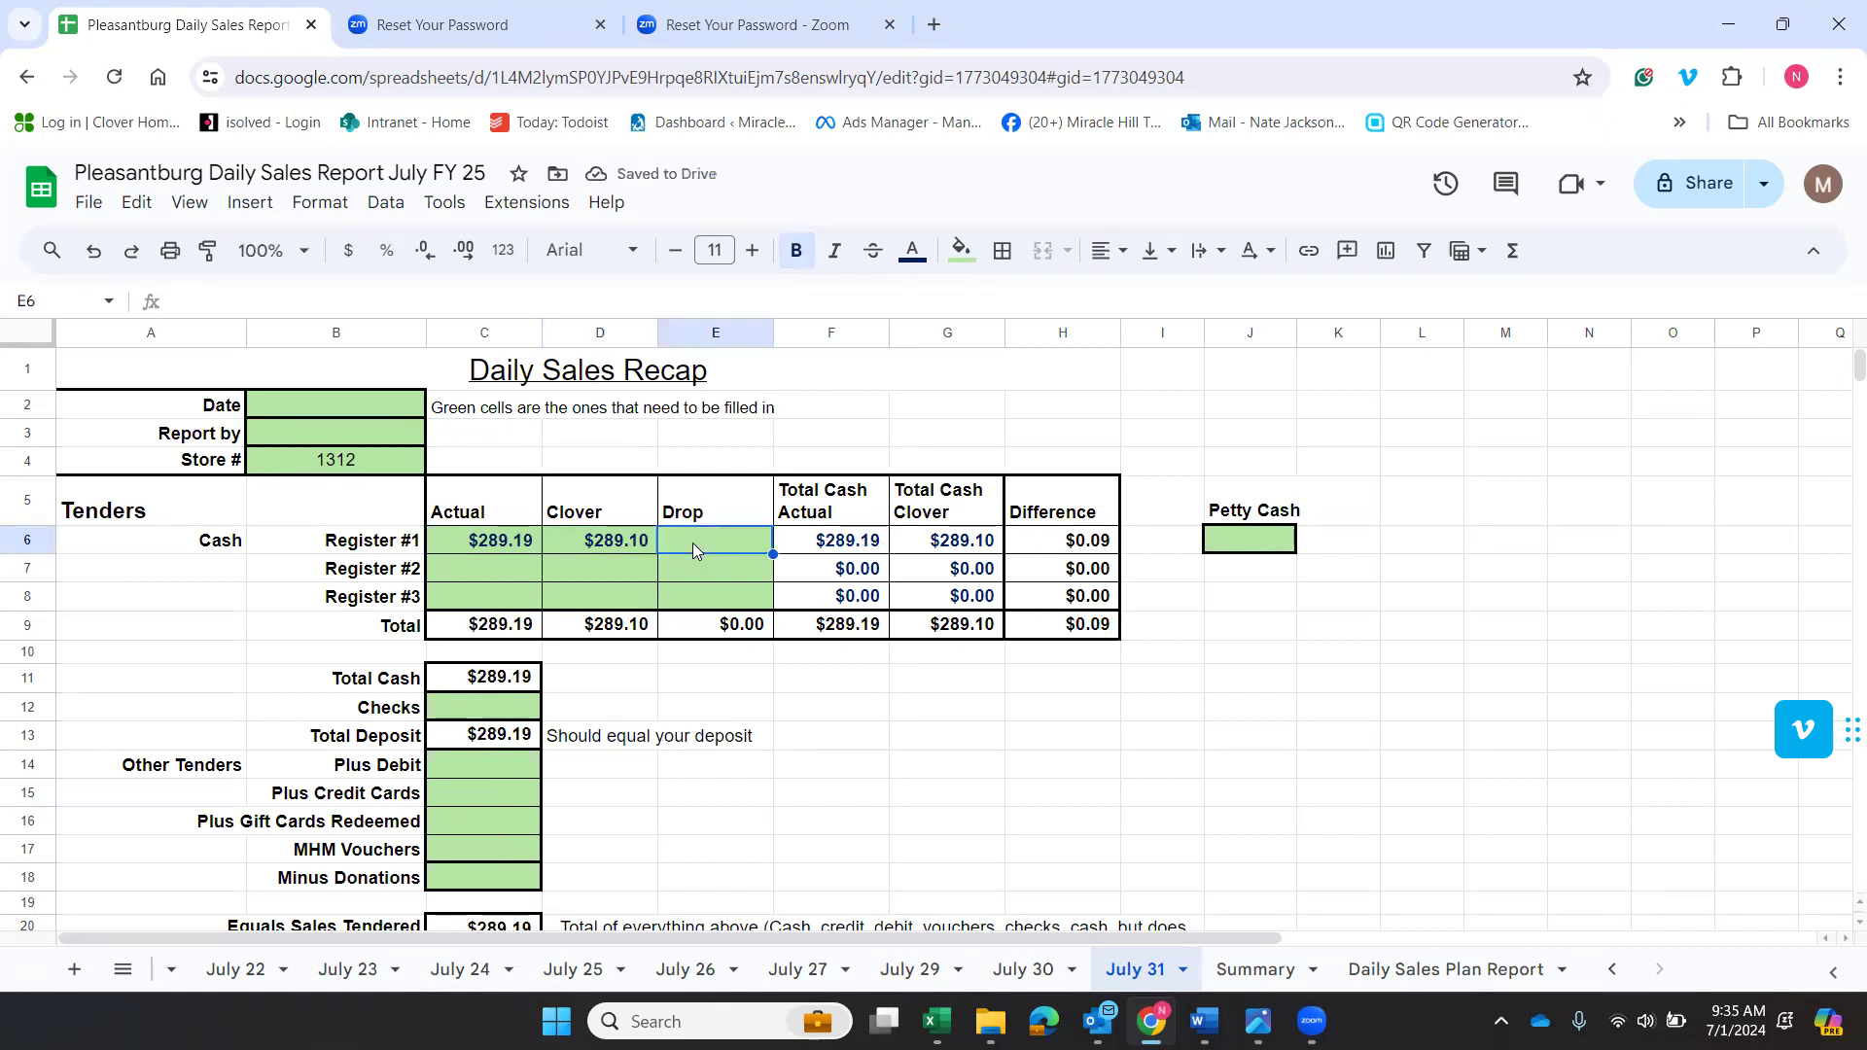
{"action": "mouse_move", "coordinate": [1203, 1020]}
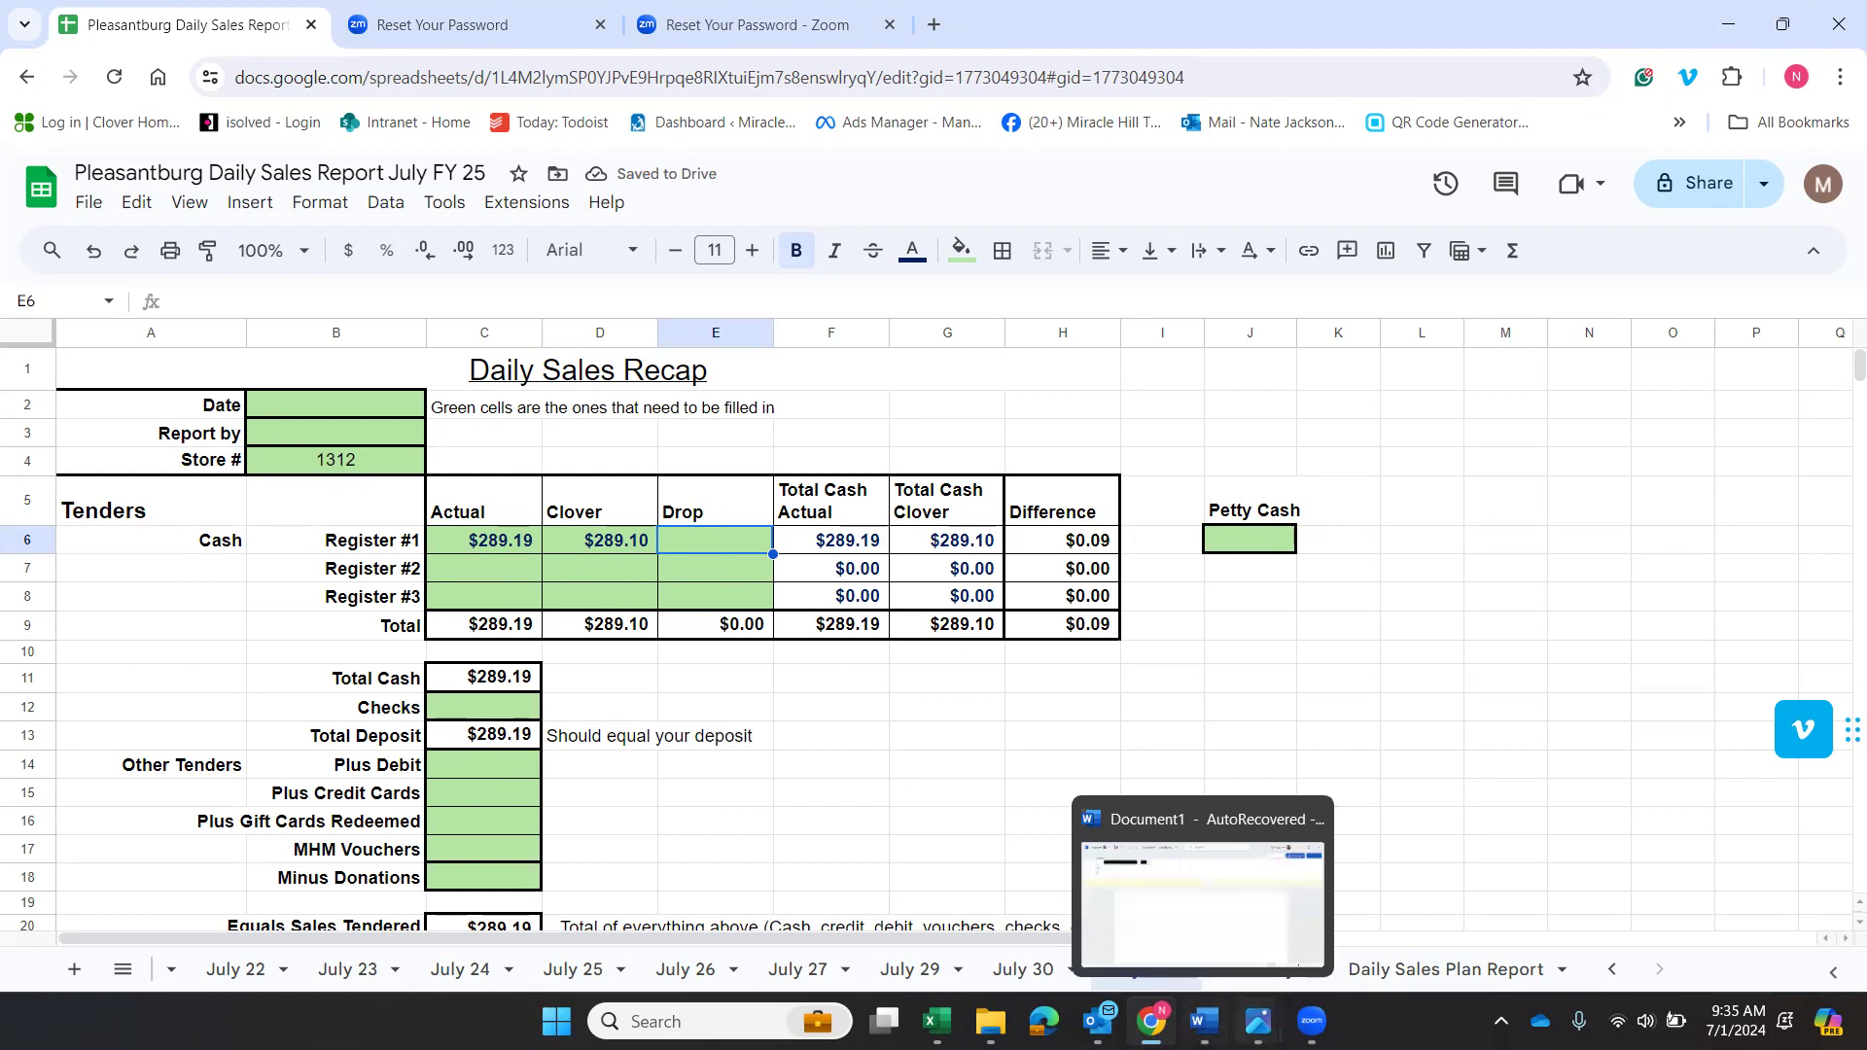
{"action": "left_click", "coordinate": [1264, 880]}
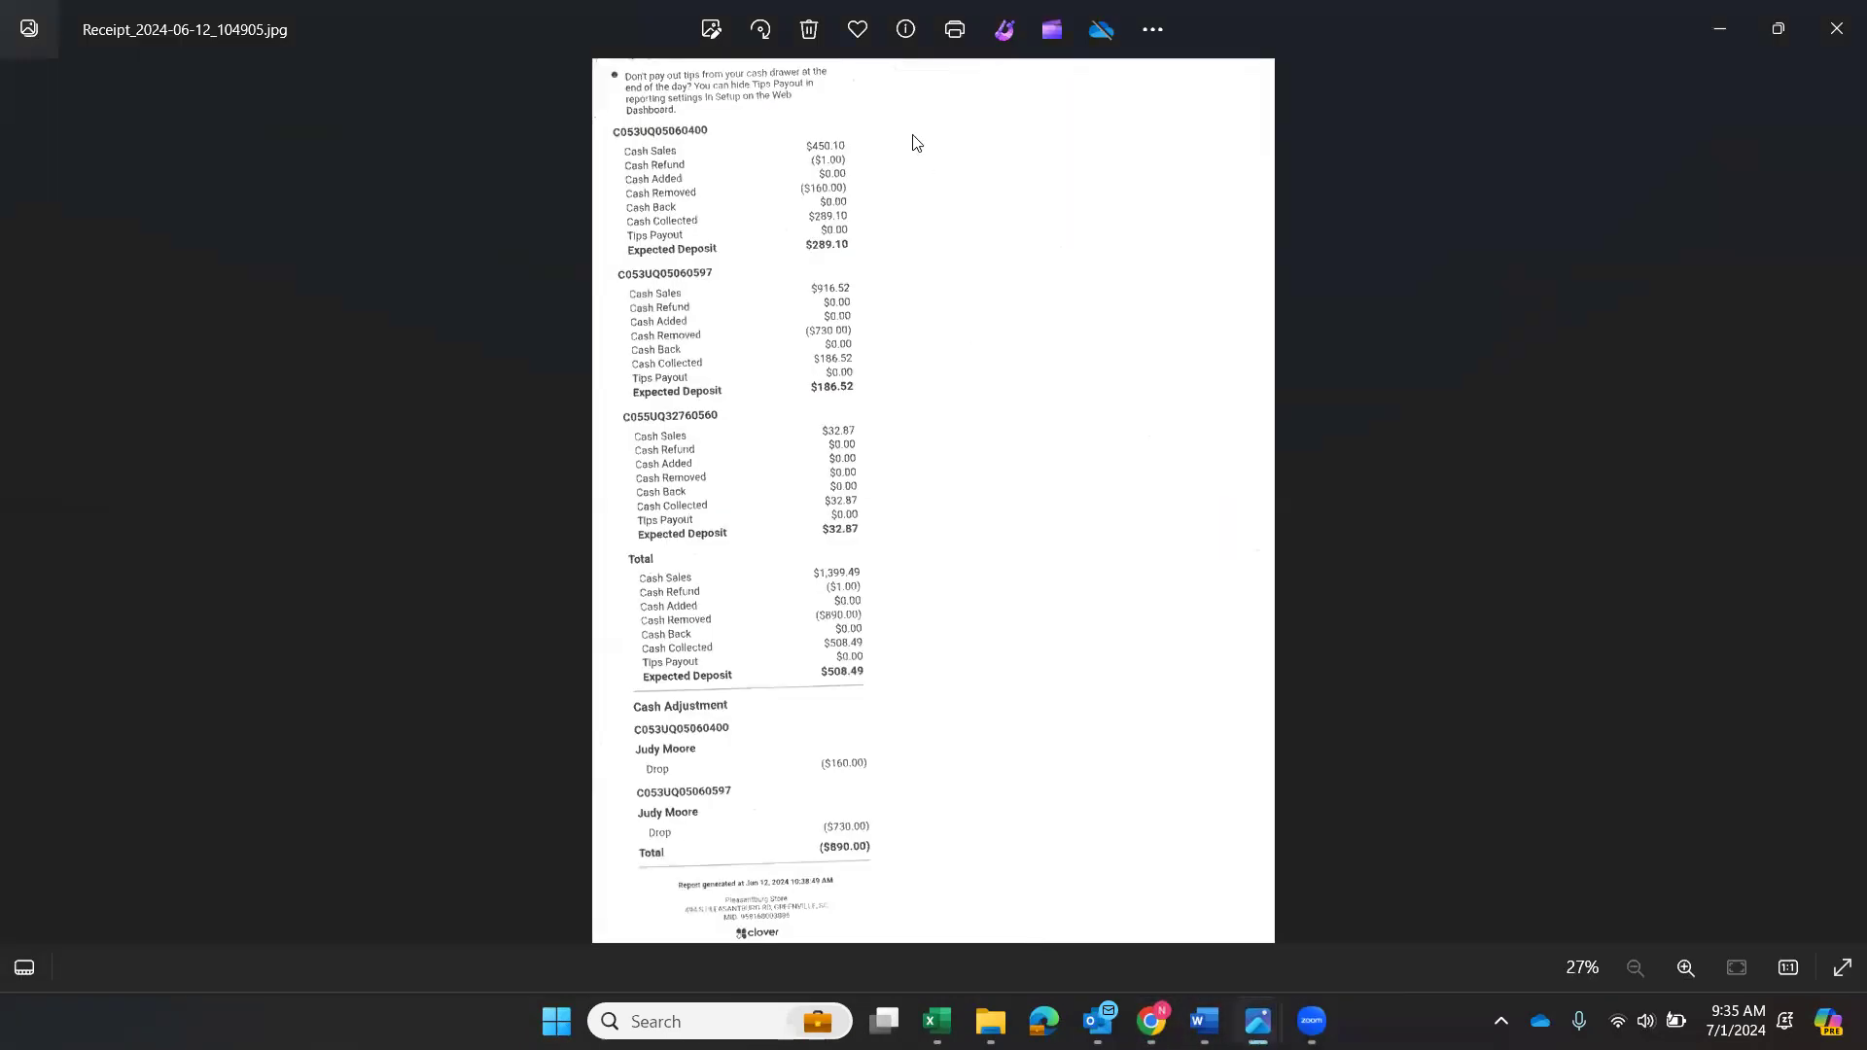
{"action": "left_click", "coordinate": [1717, 26]}
{"action": "type", "text": "160"}
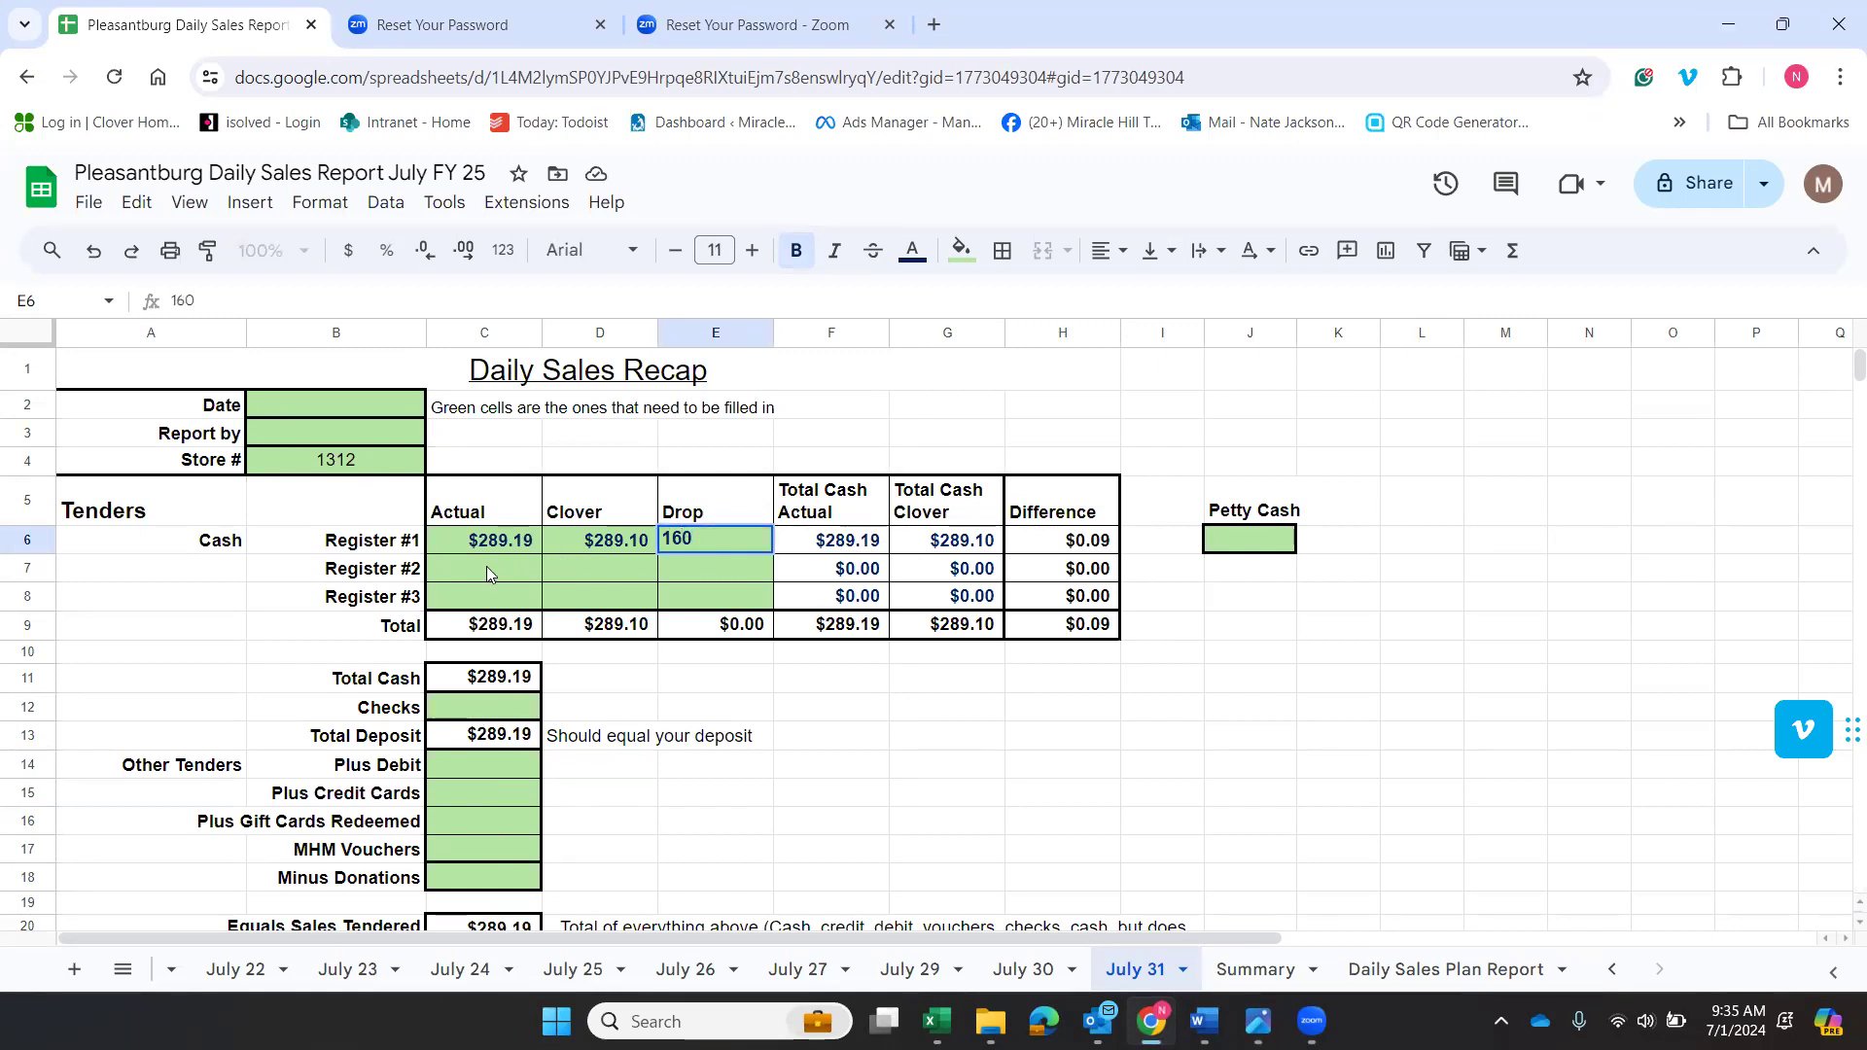
Fill in the Register #2 cash row with 186.52 for Actual, 182.52 for Clover and 730 for Drop.
{"action": "left_click", "coordinate": [476, 570]}
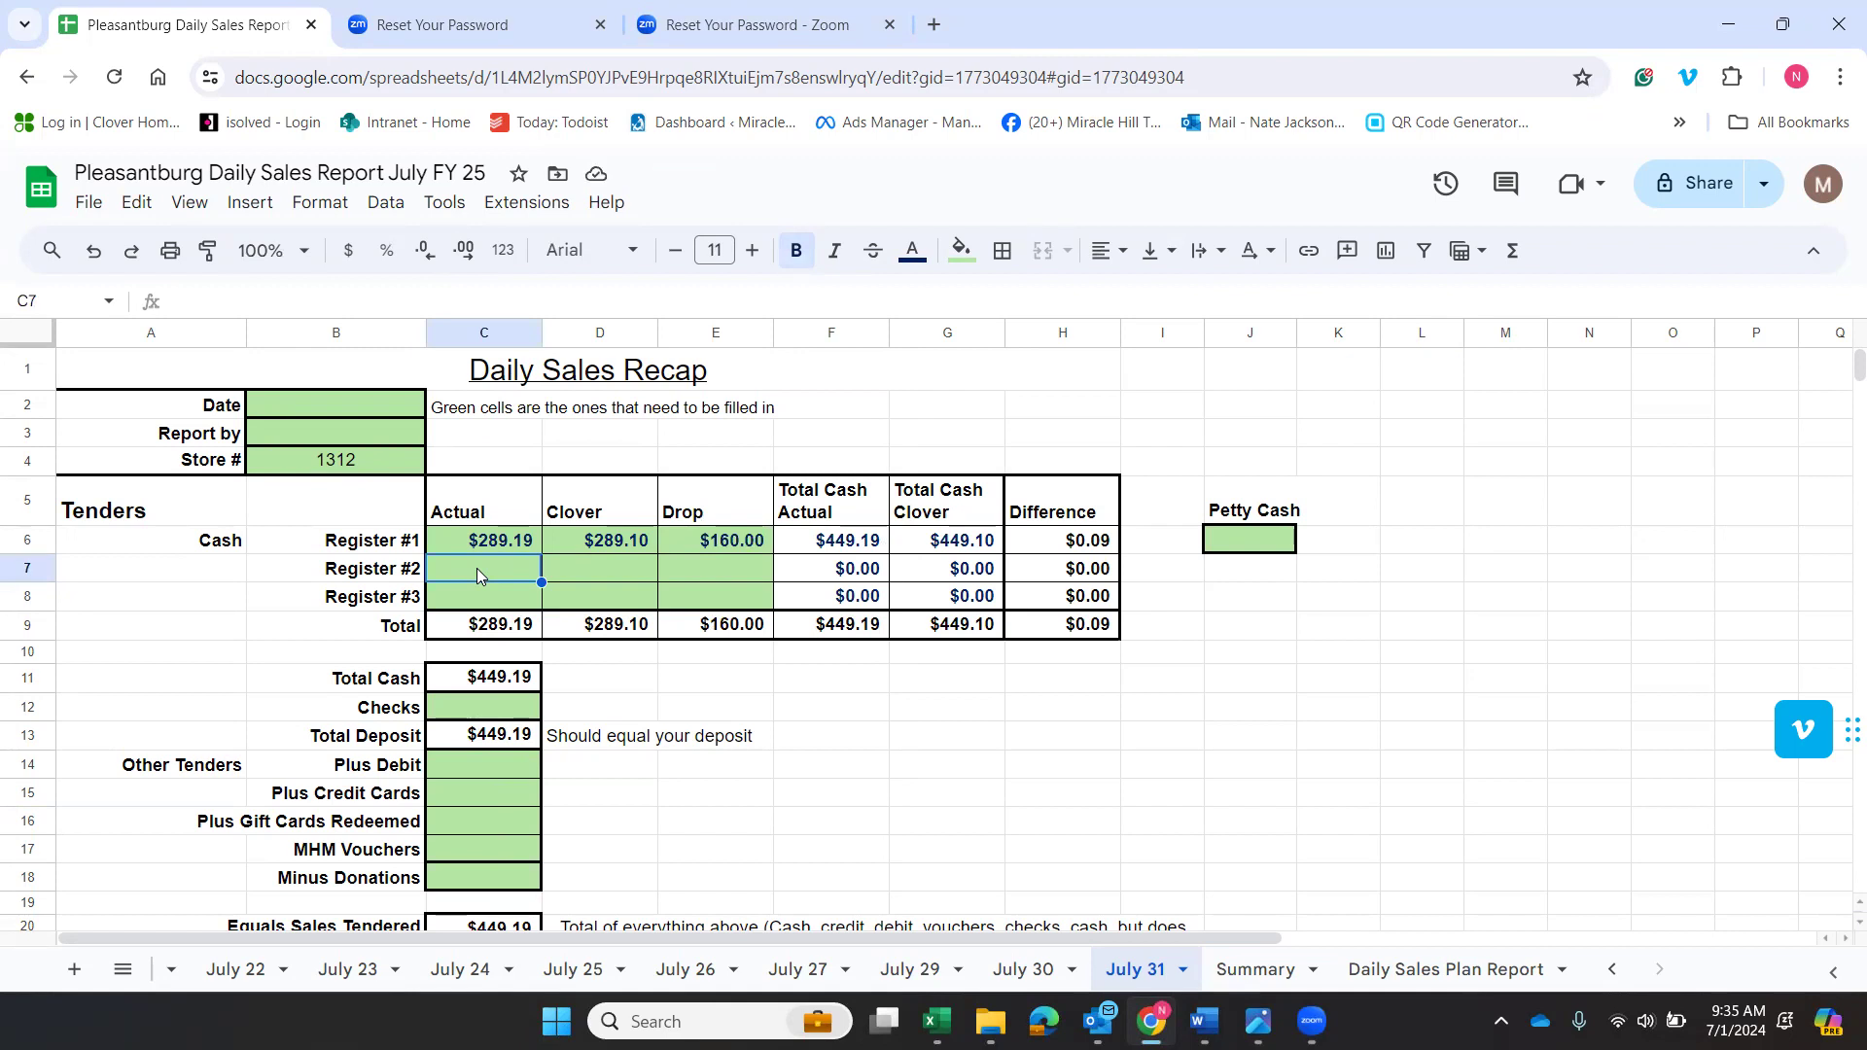
{"action": "type", "text": "18"}
{"action": "type", "text": "6.52"}
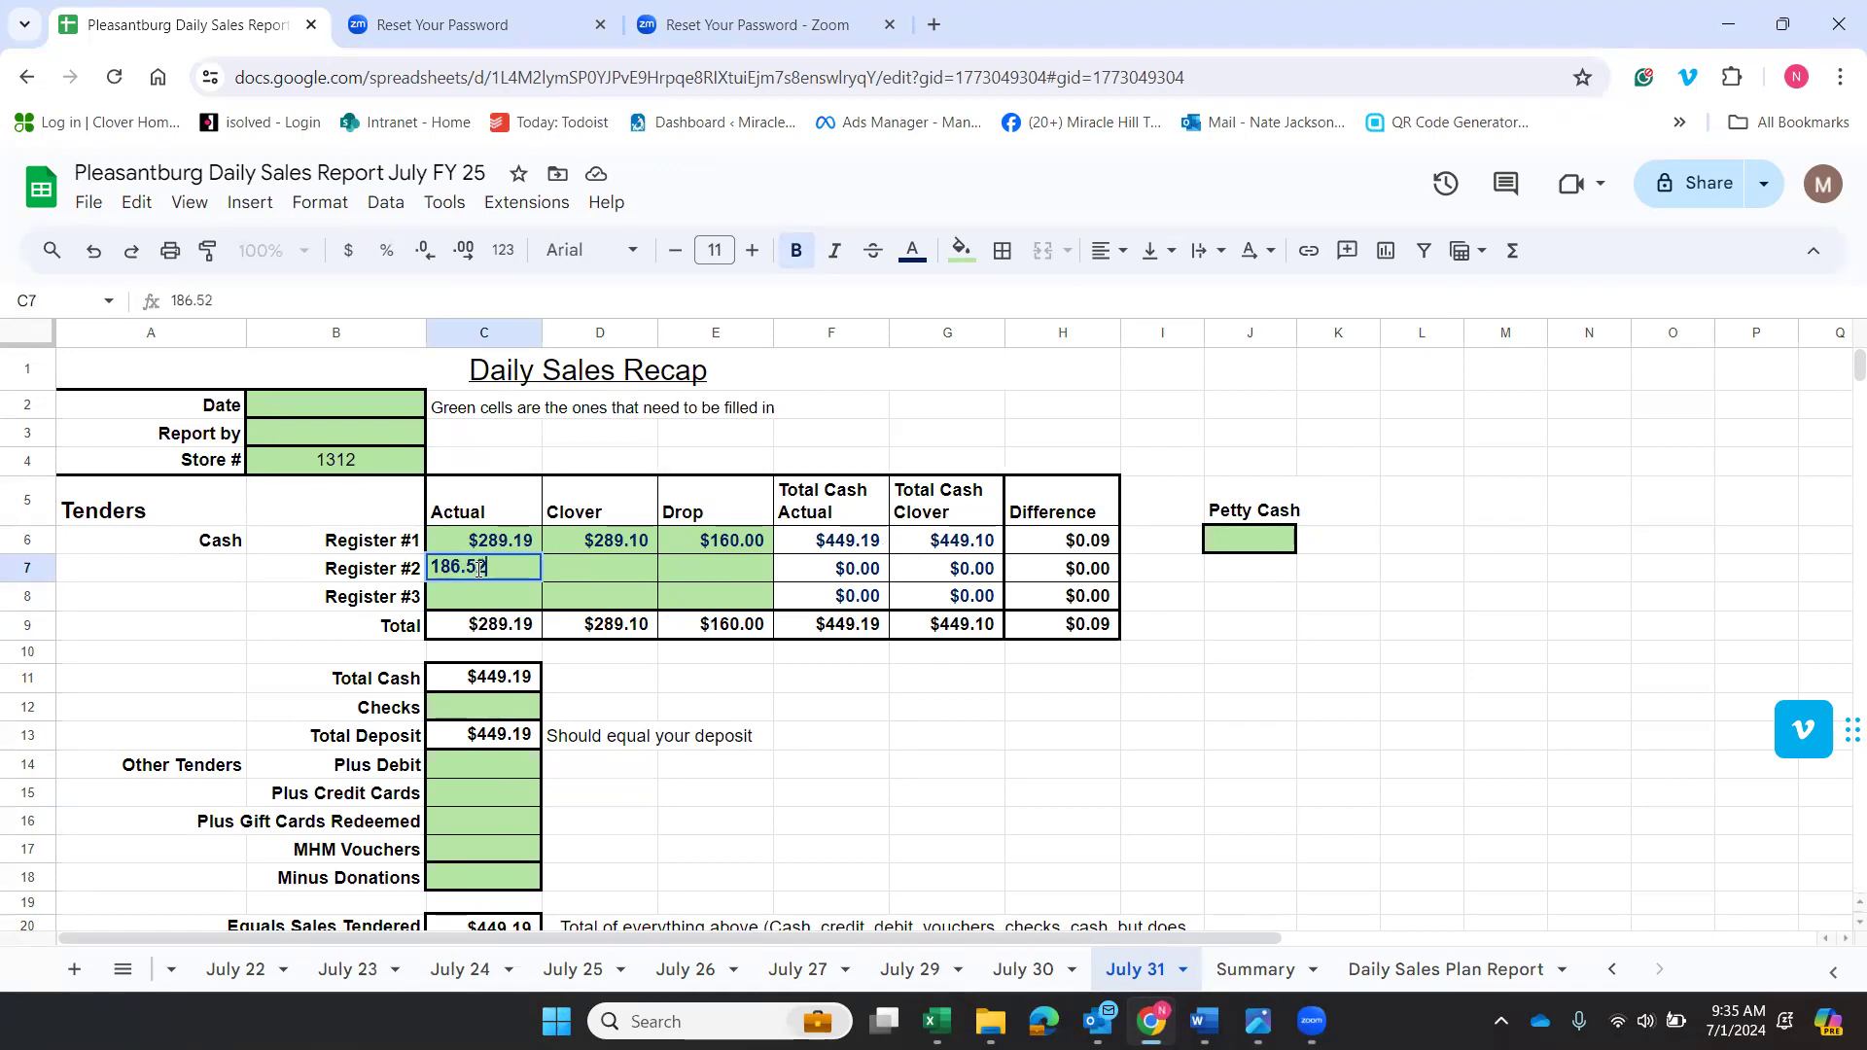
{"action": "right_click", "coordinate": [581, 562]}
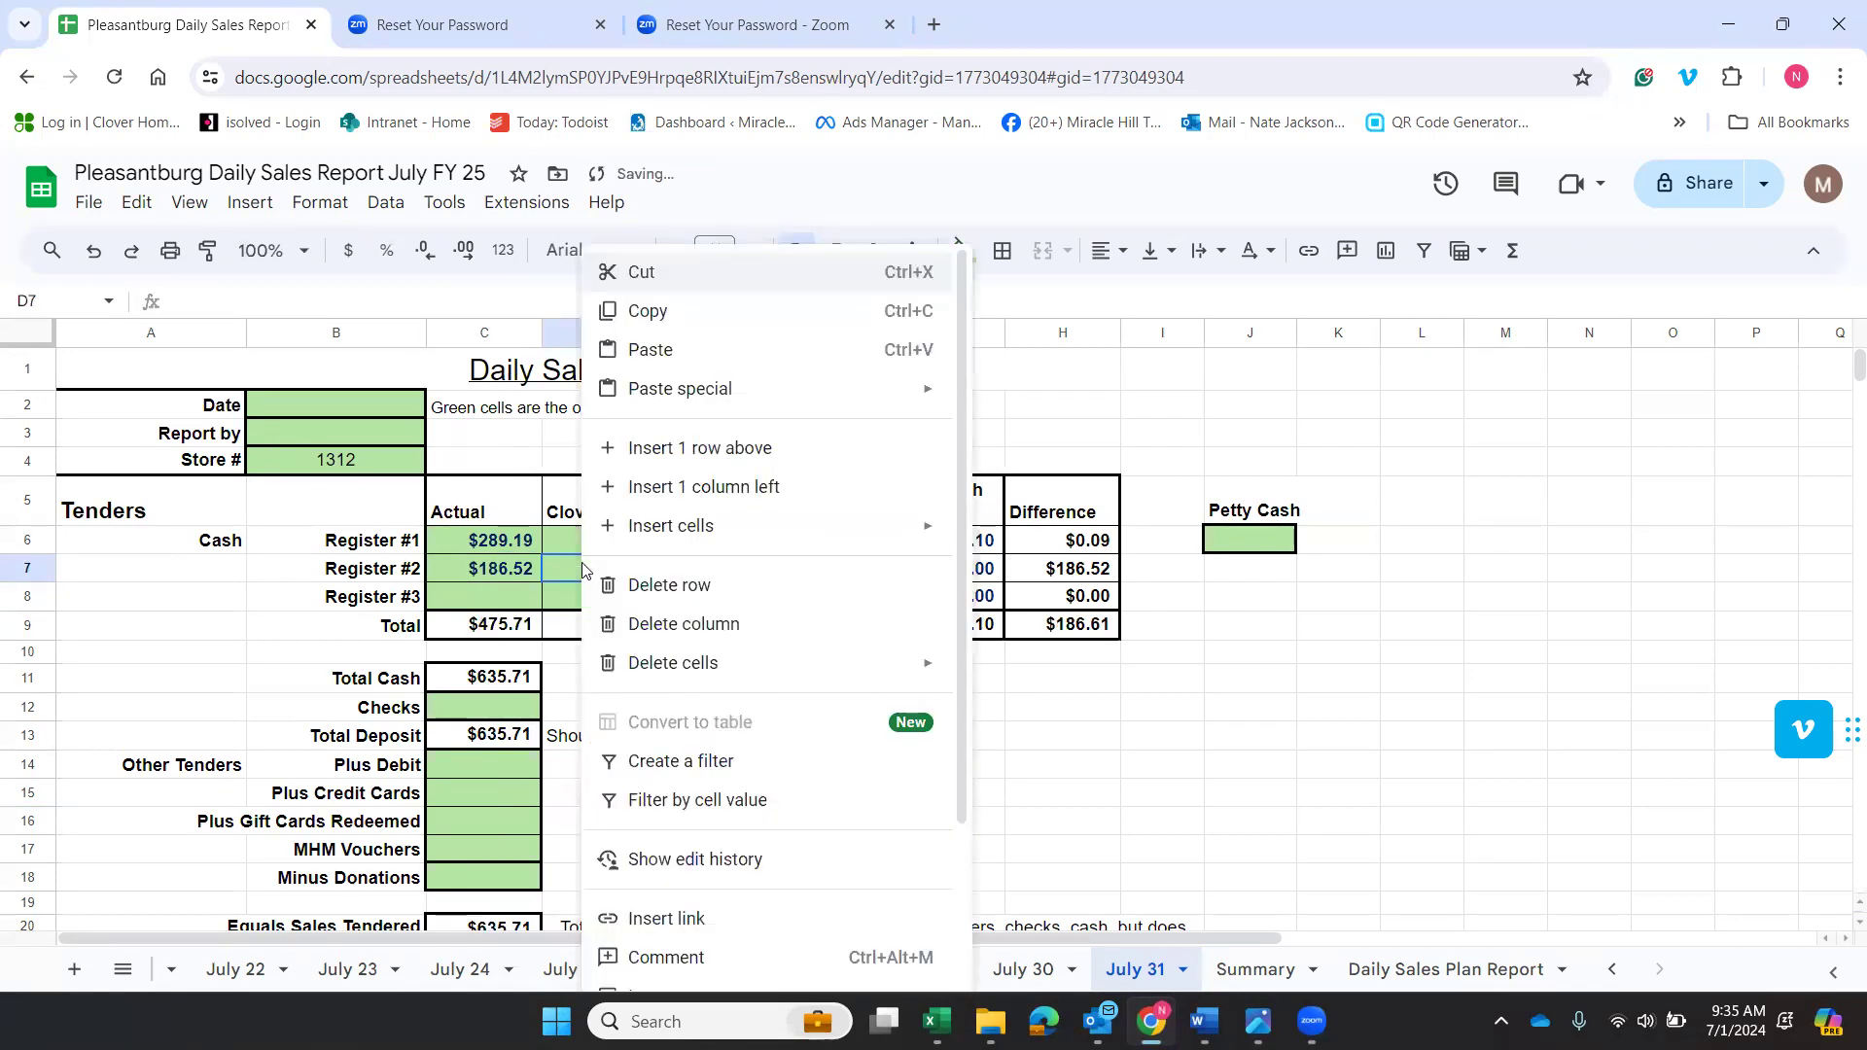
{"action": "left_click", "coordinate": [562, 564]}
{"action": "type", "text": "182.52"}
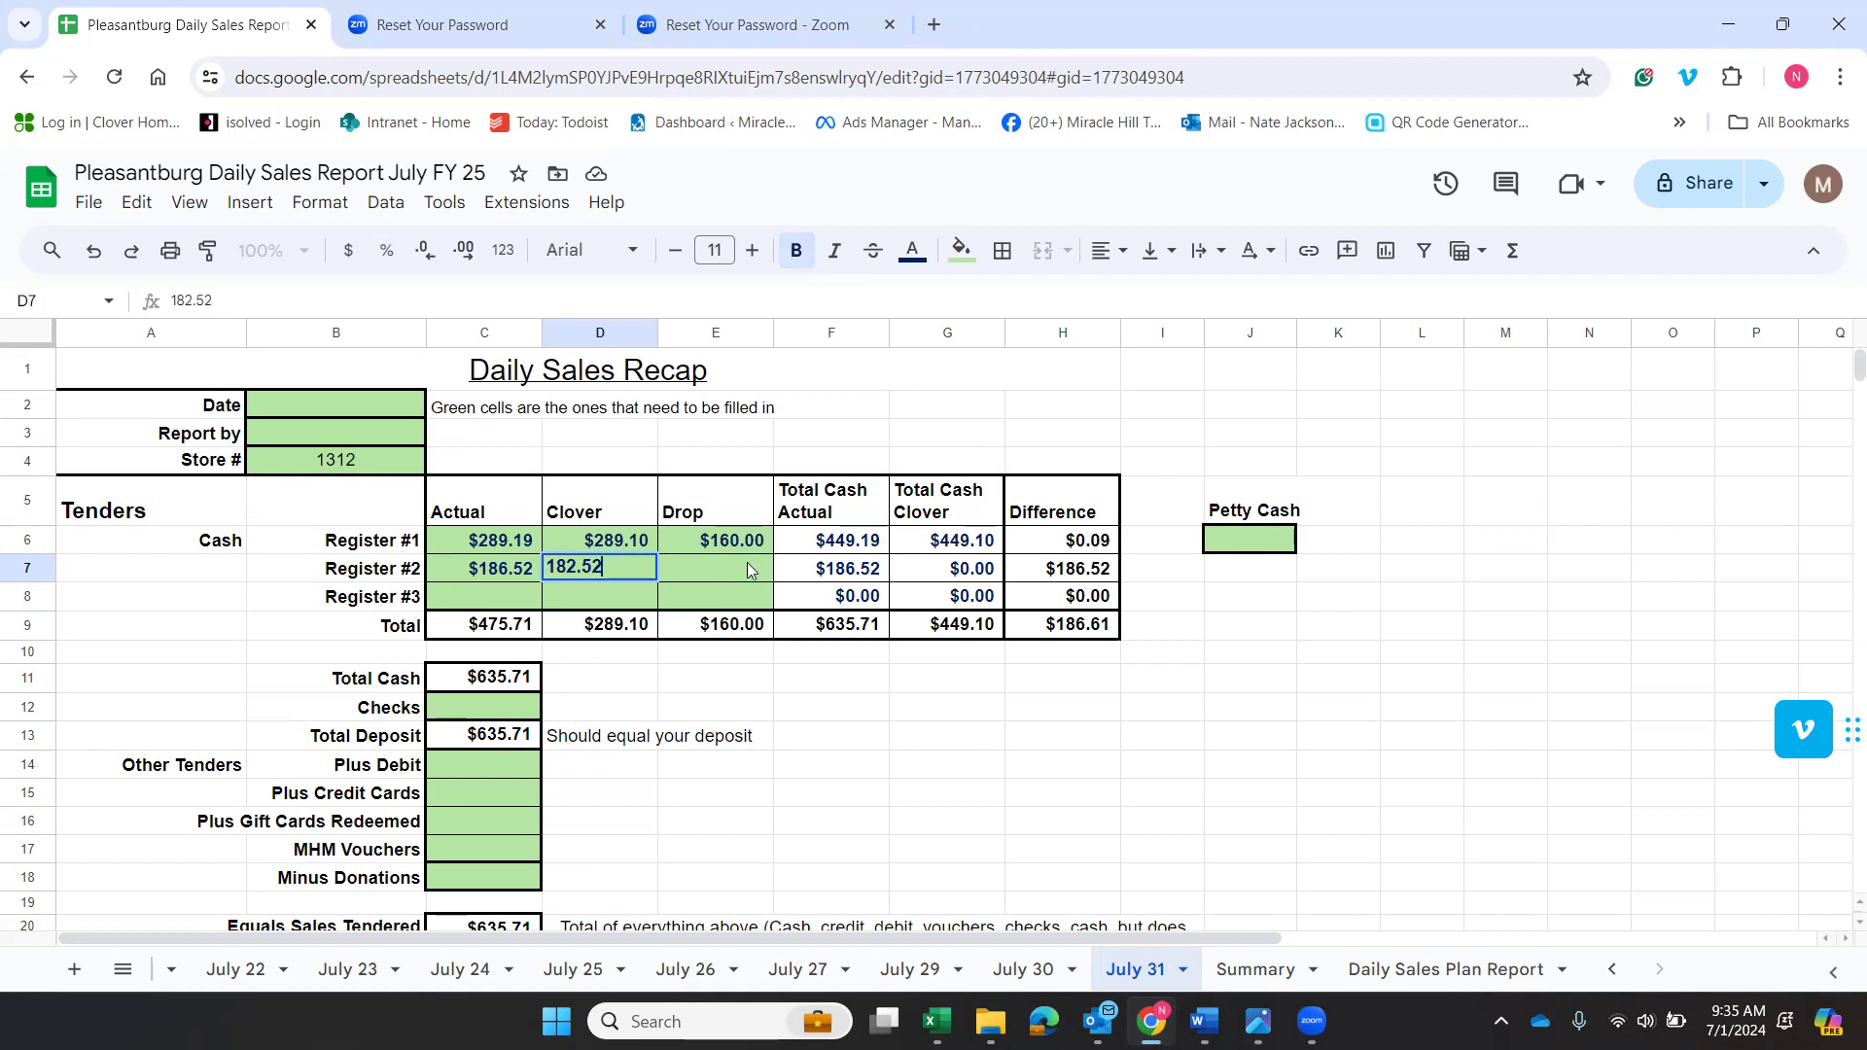
{"action": "left_click", "coordinate": [747, 568]}
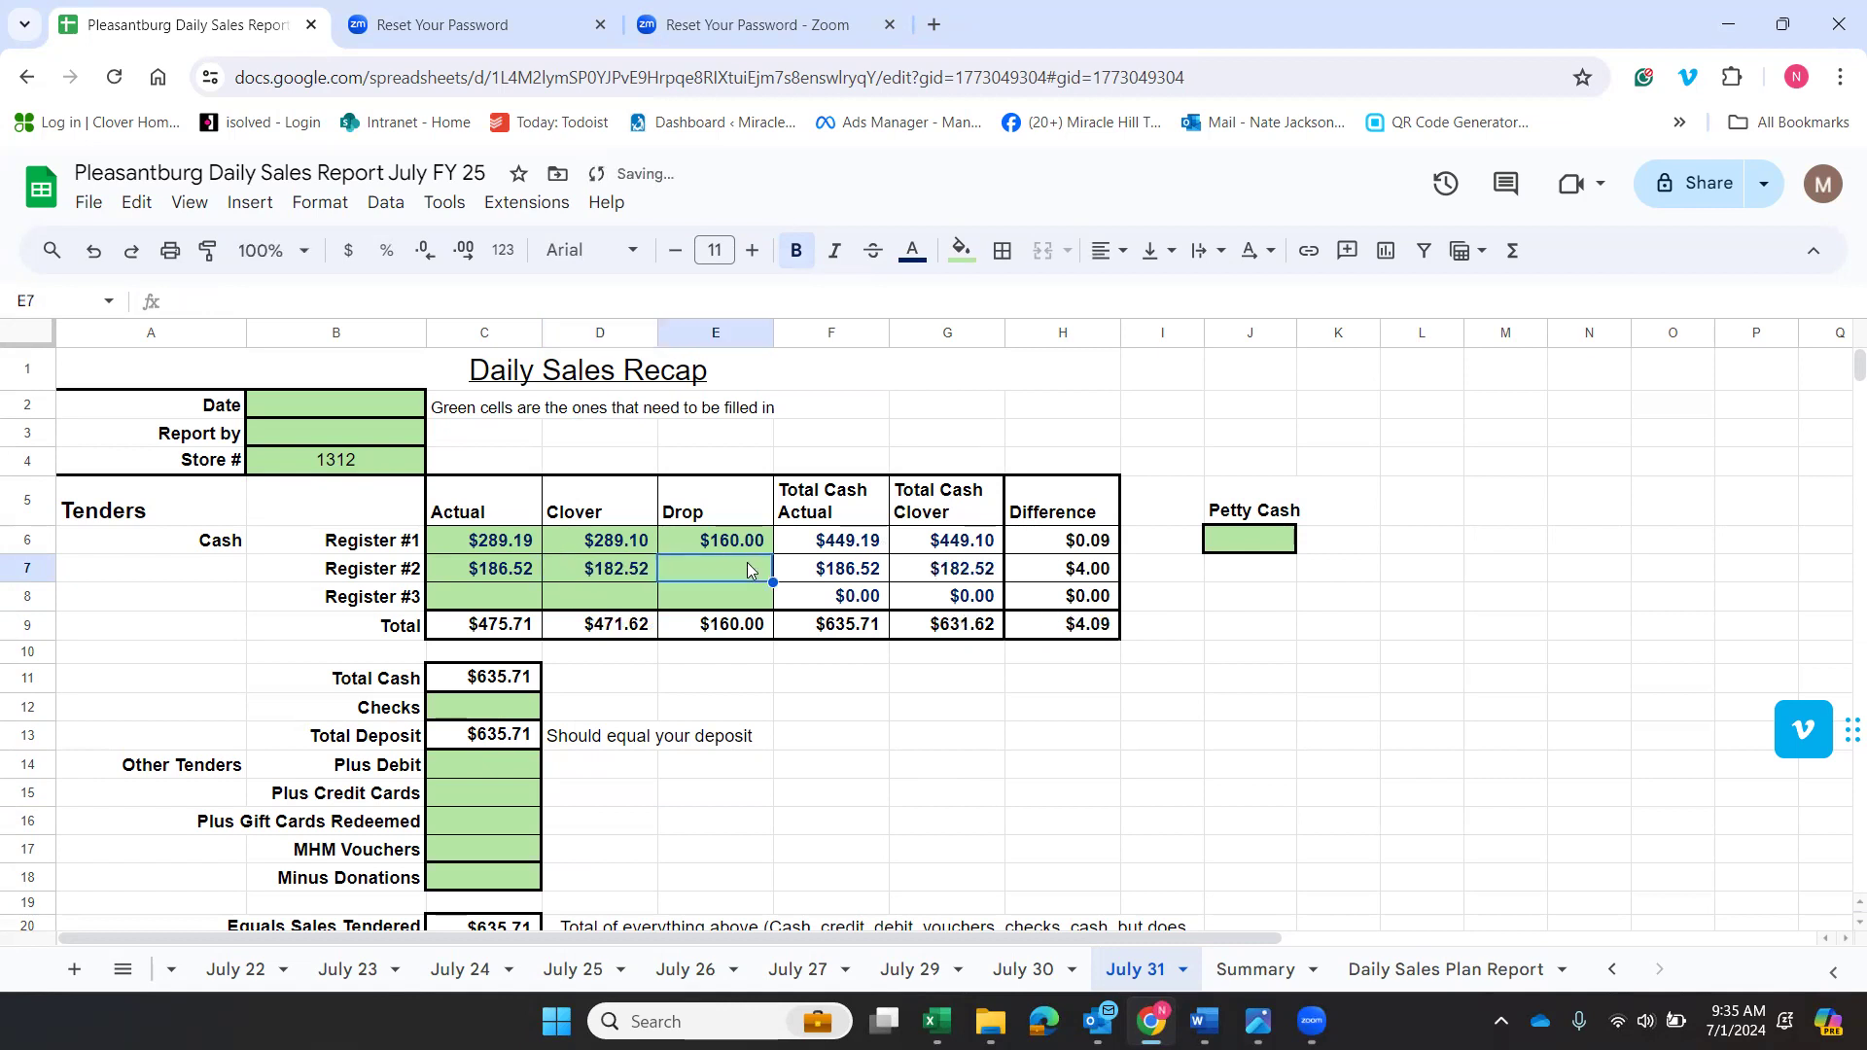
{"action": "type", "text": "730"}
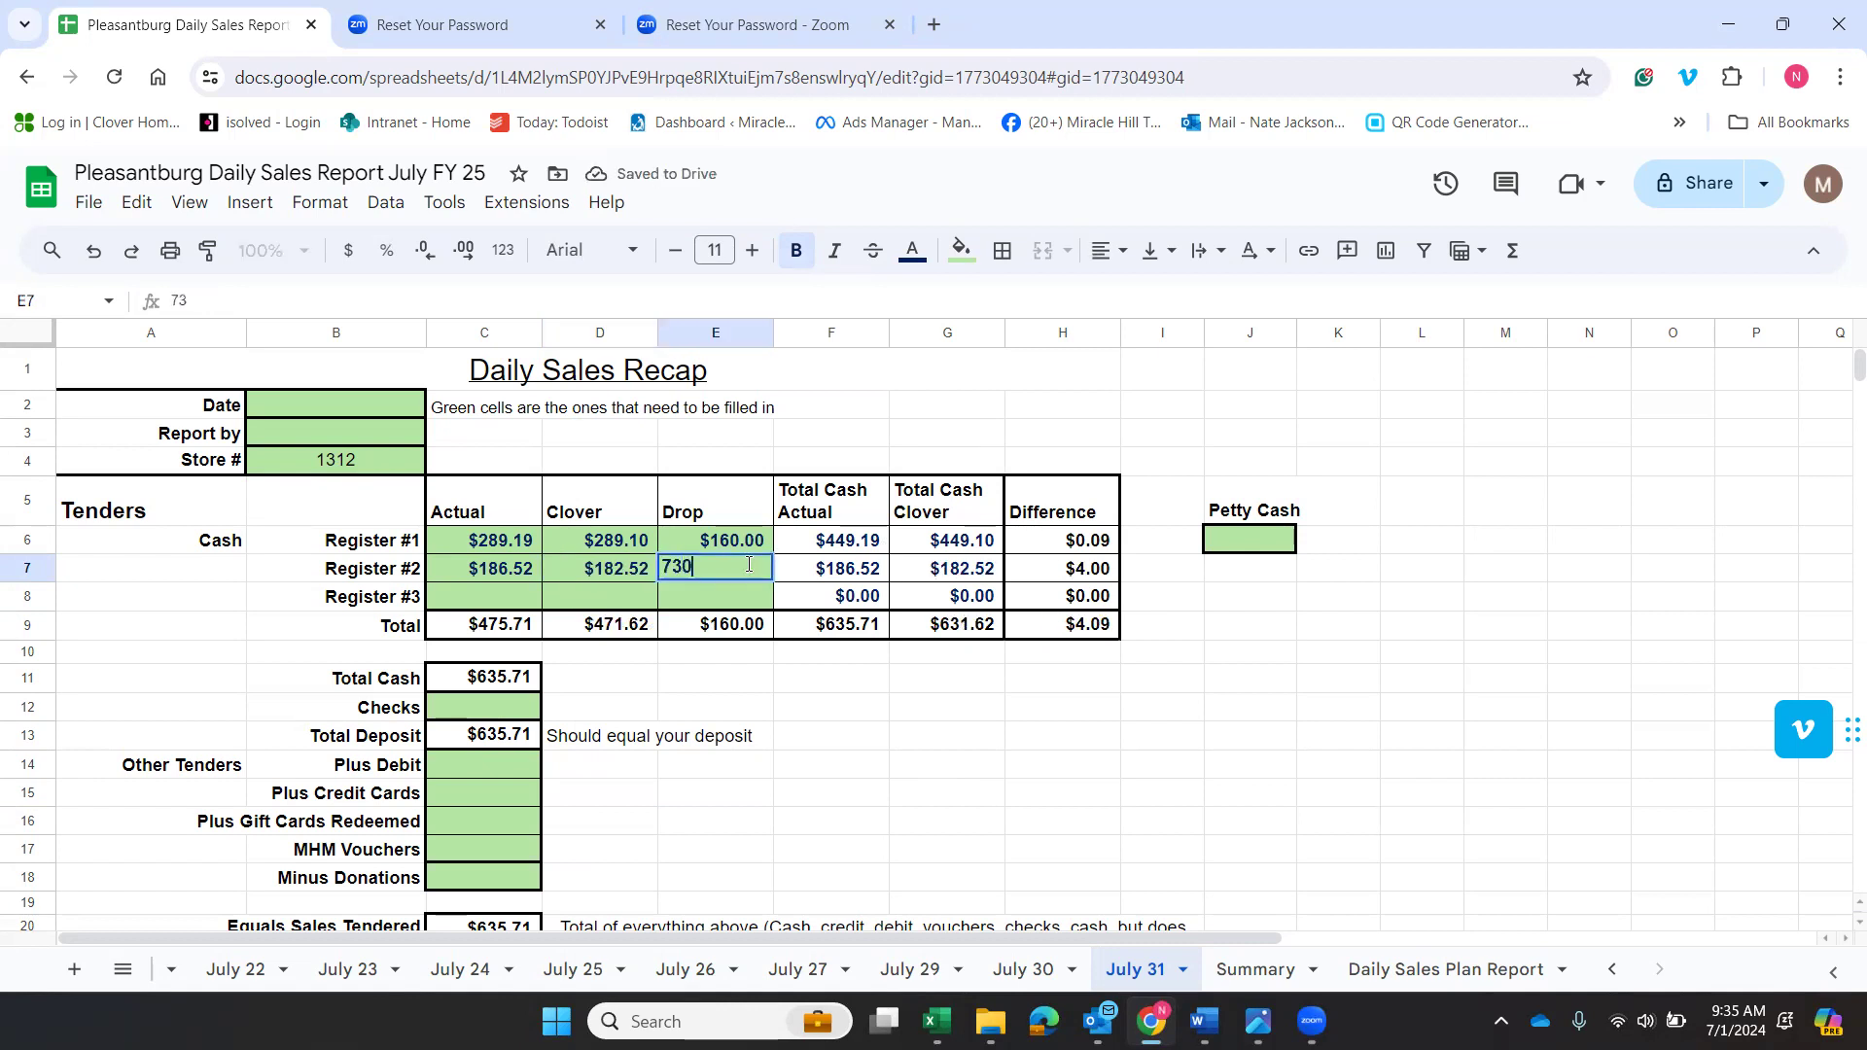
{"action": "key", "text": "Return"}
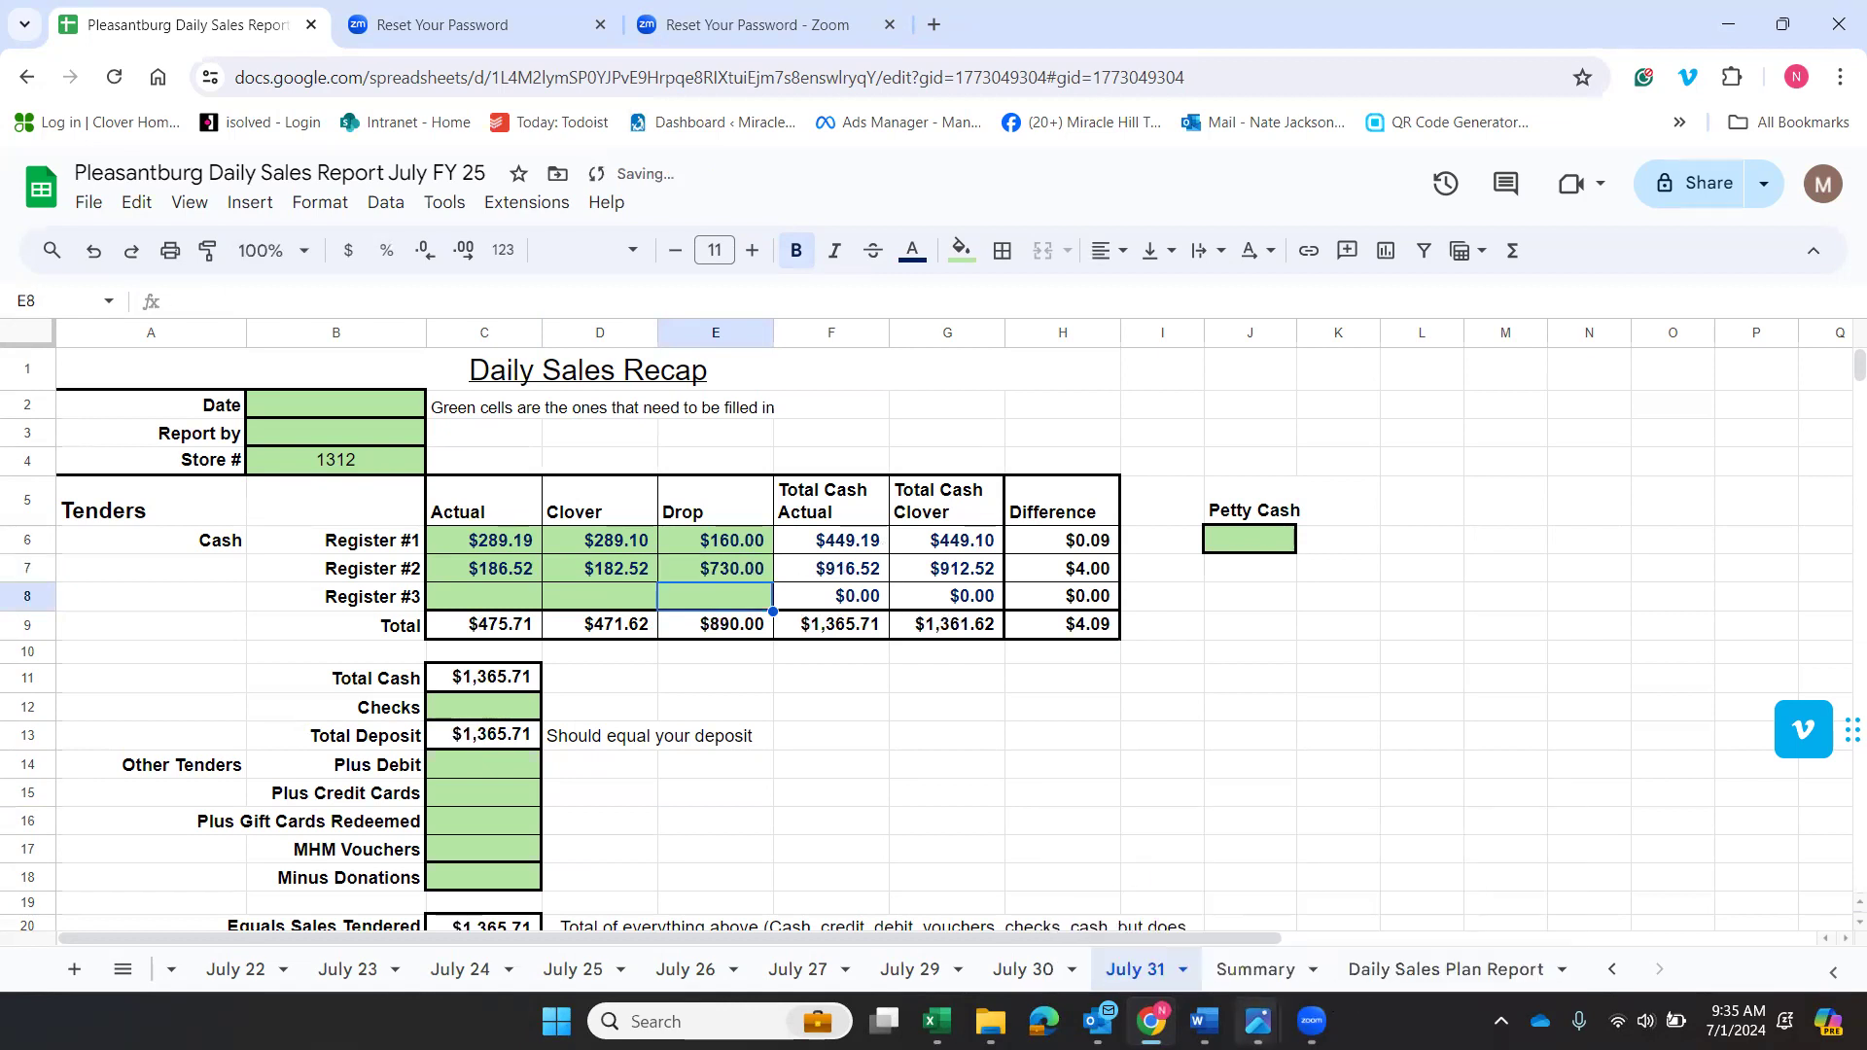
Consult the cash receipt image and enter Register #3's cash in the recap as 32.88 for Actual and 32.87 for Clover.
{"action": "mouse_move", "coordinate": [1257, 1021]}
{"action": "left_click", "coordinate": [1517, 895]}
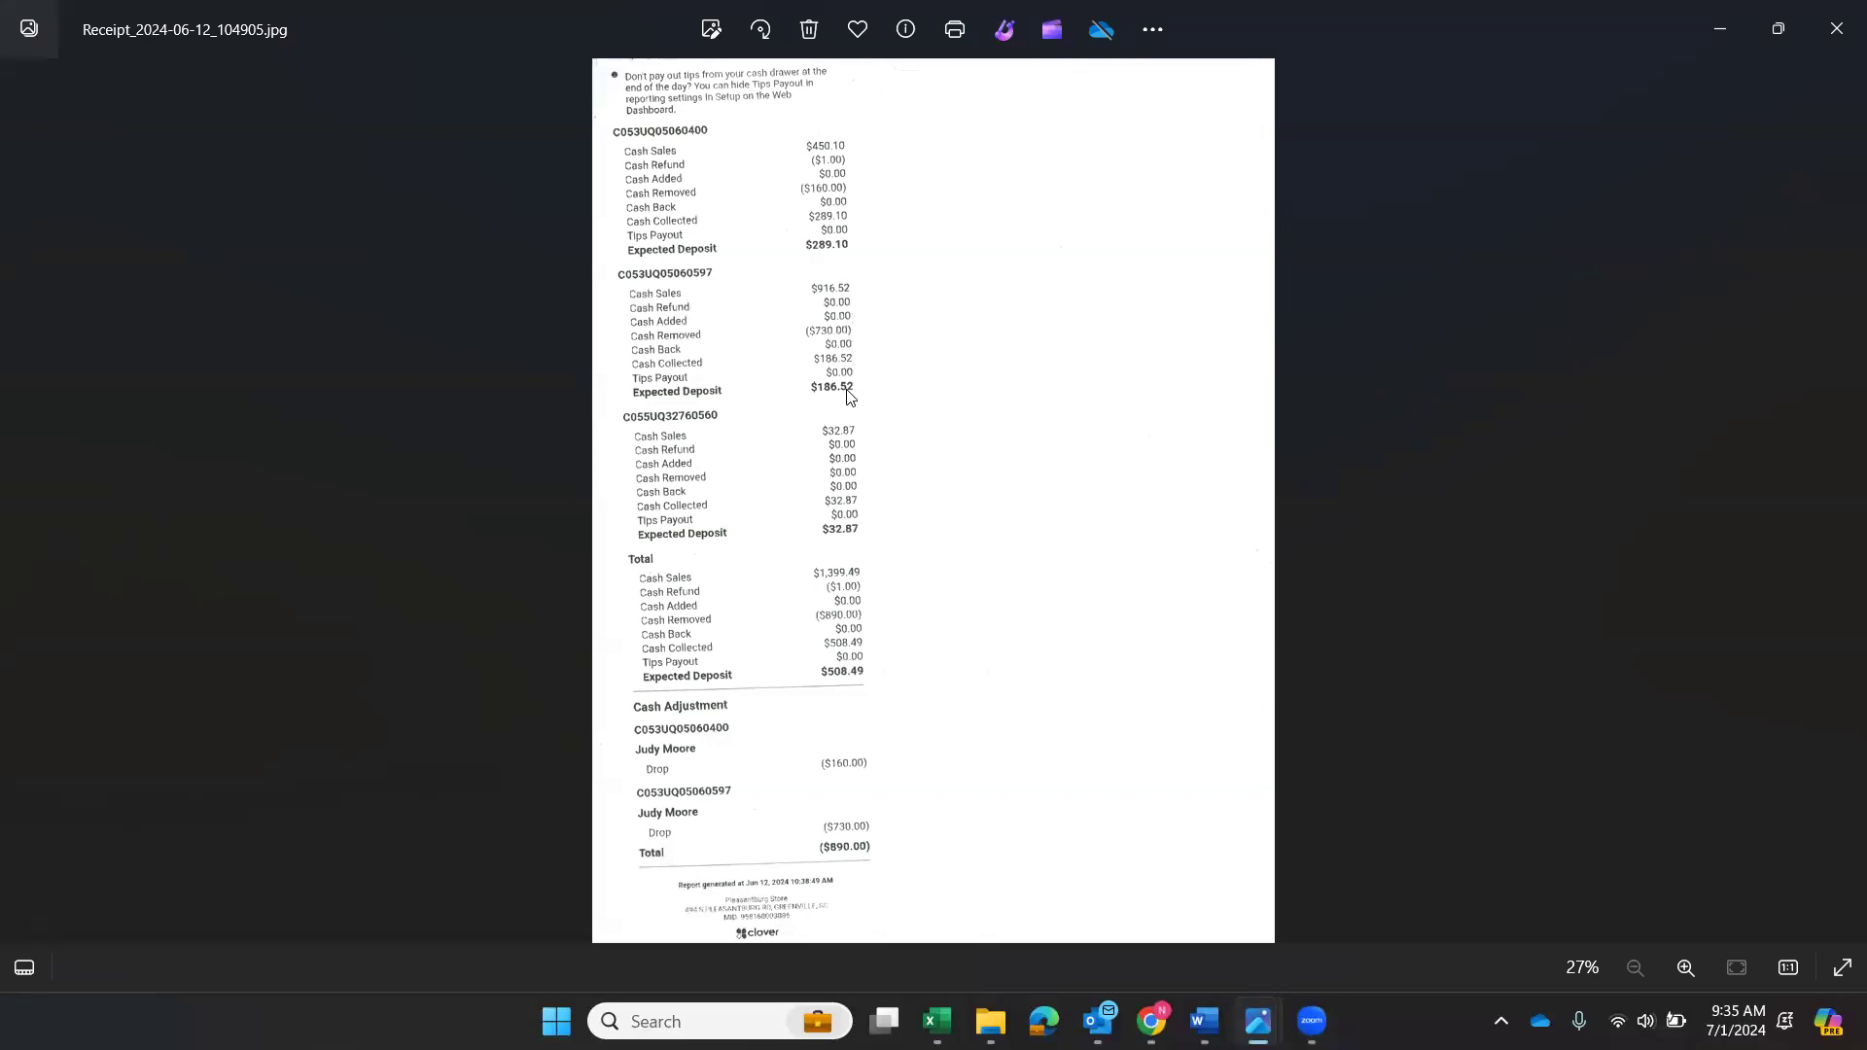
{"action": "mouse_move", "coordinate": [1257, 1021]}
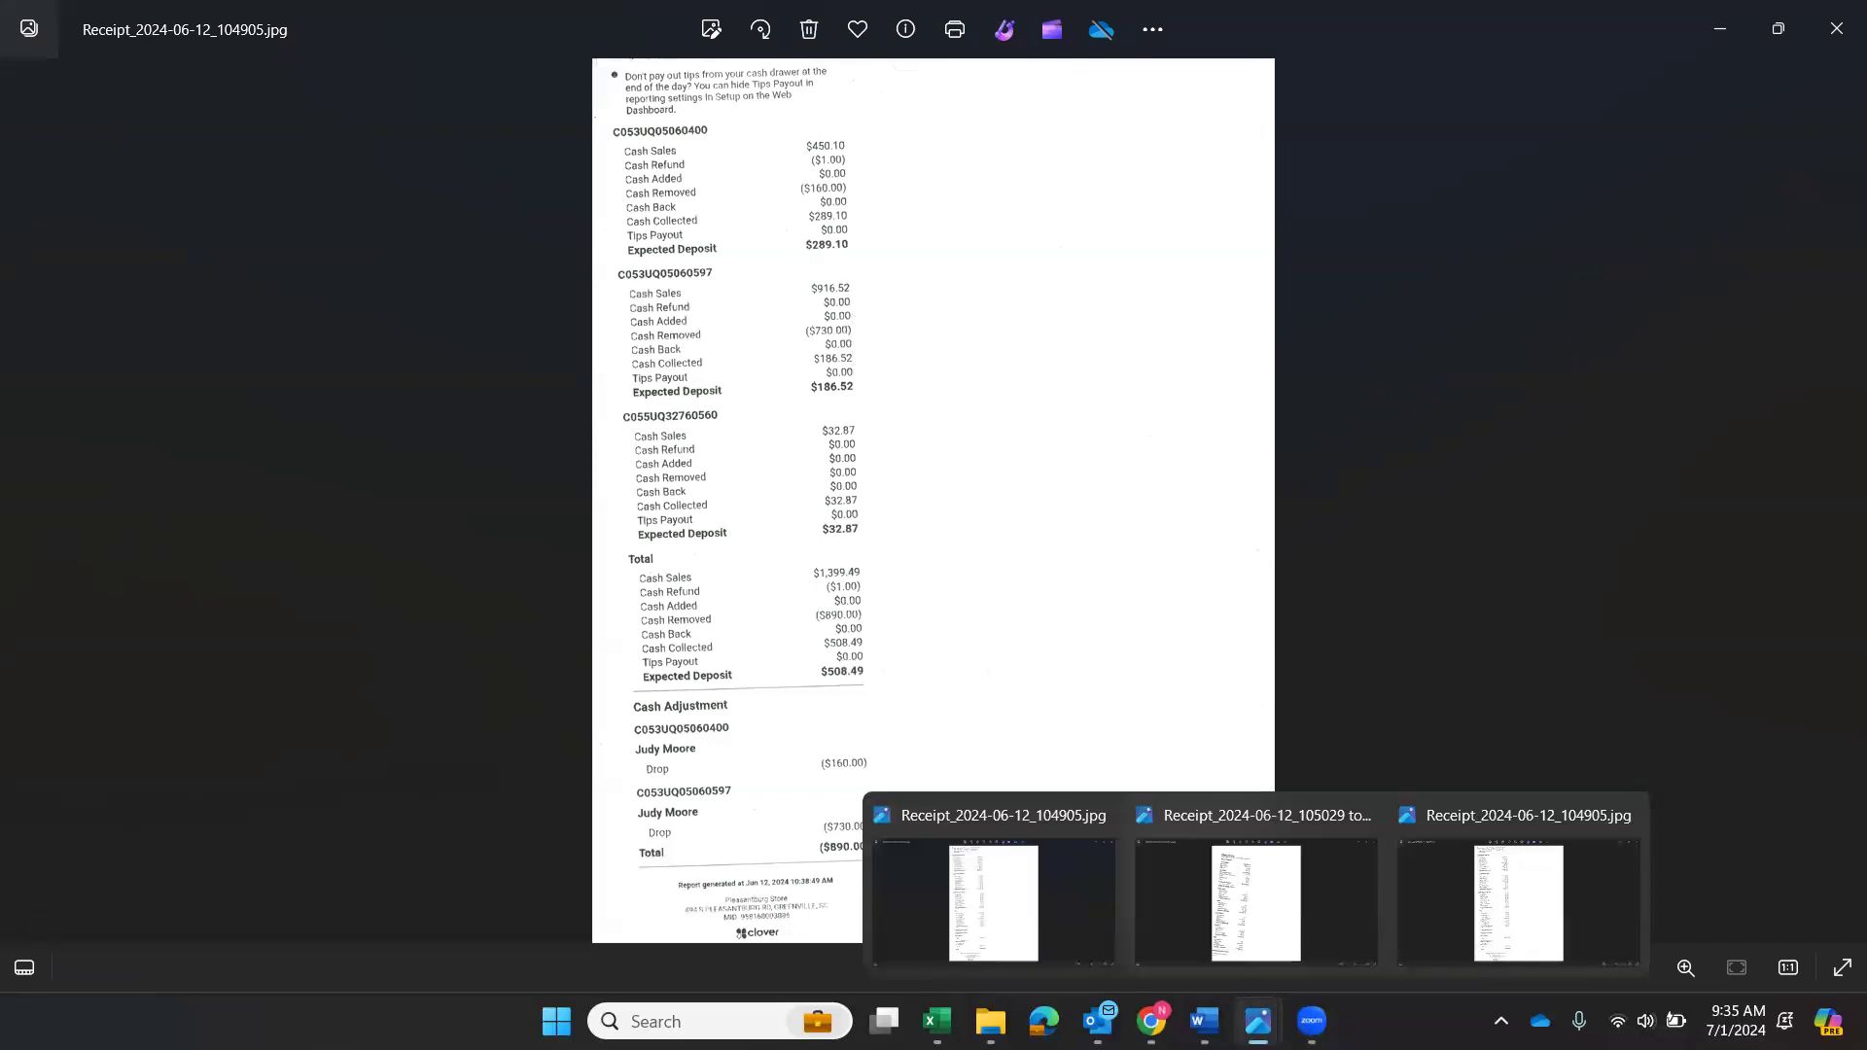
{"action": "mouse_move", "coordinate": [1150, 1021]}
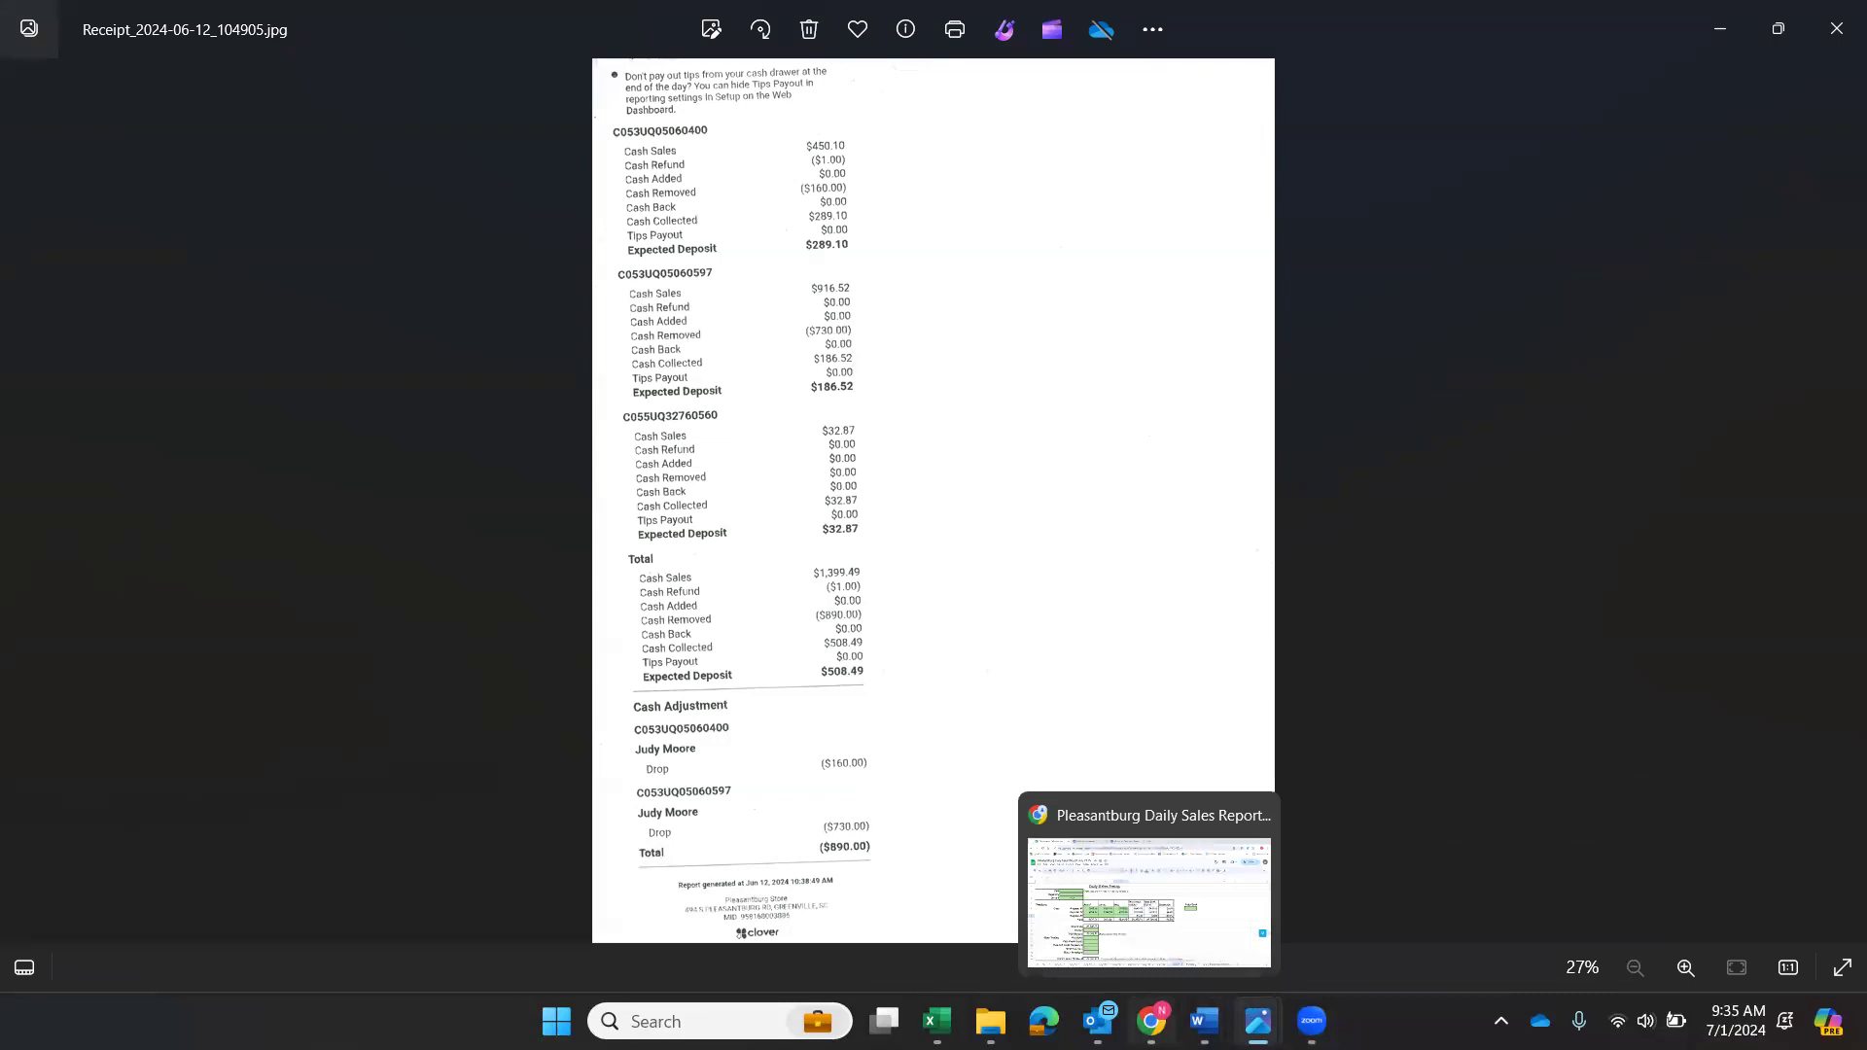
{"action": "left_click", "coordinate": [1183, 826]}
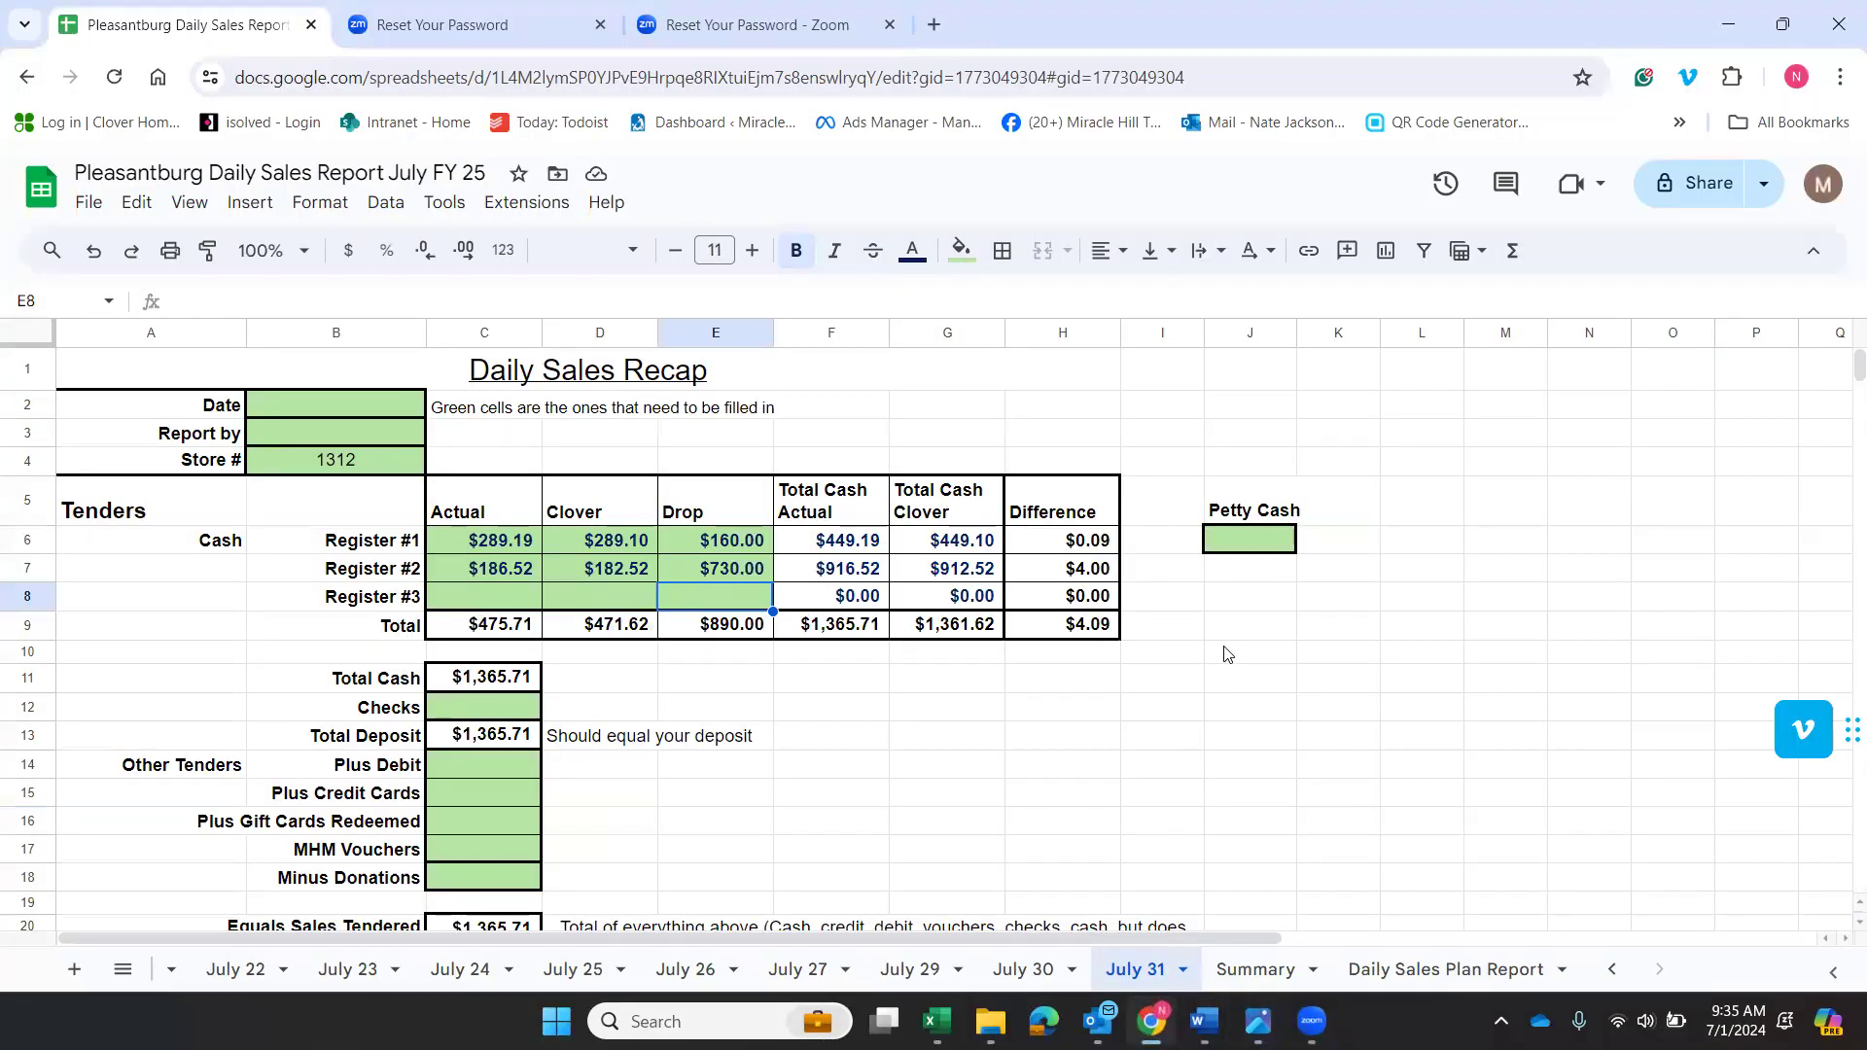
{"action": "left_click", "coordinate": [504, 606]}
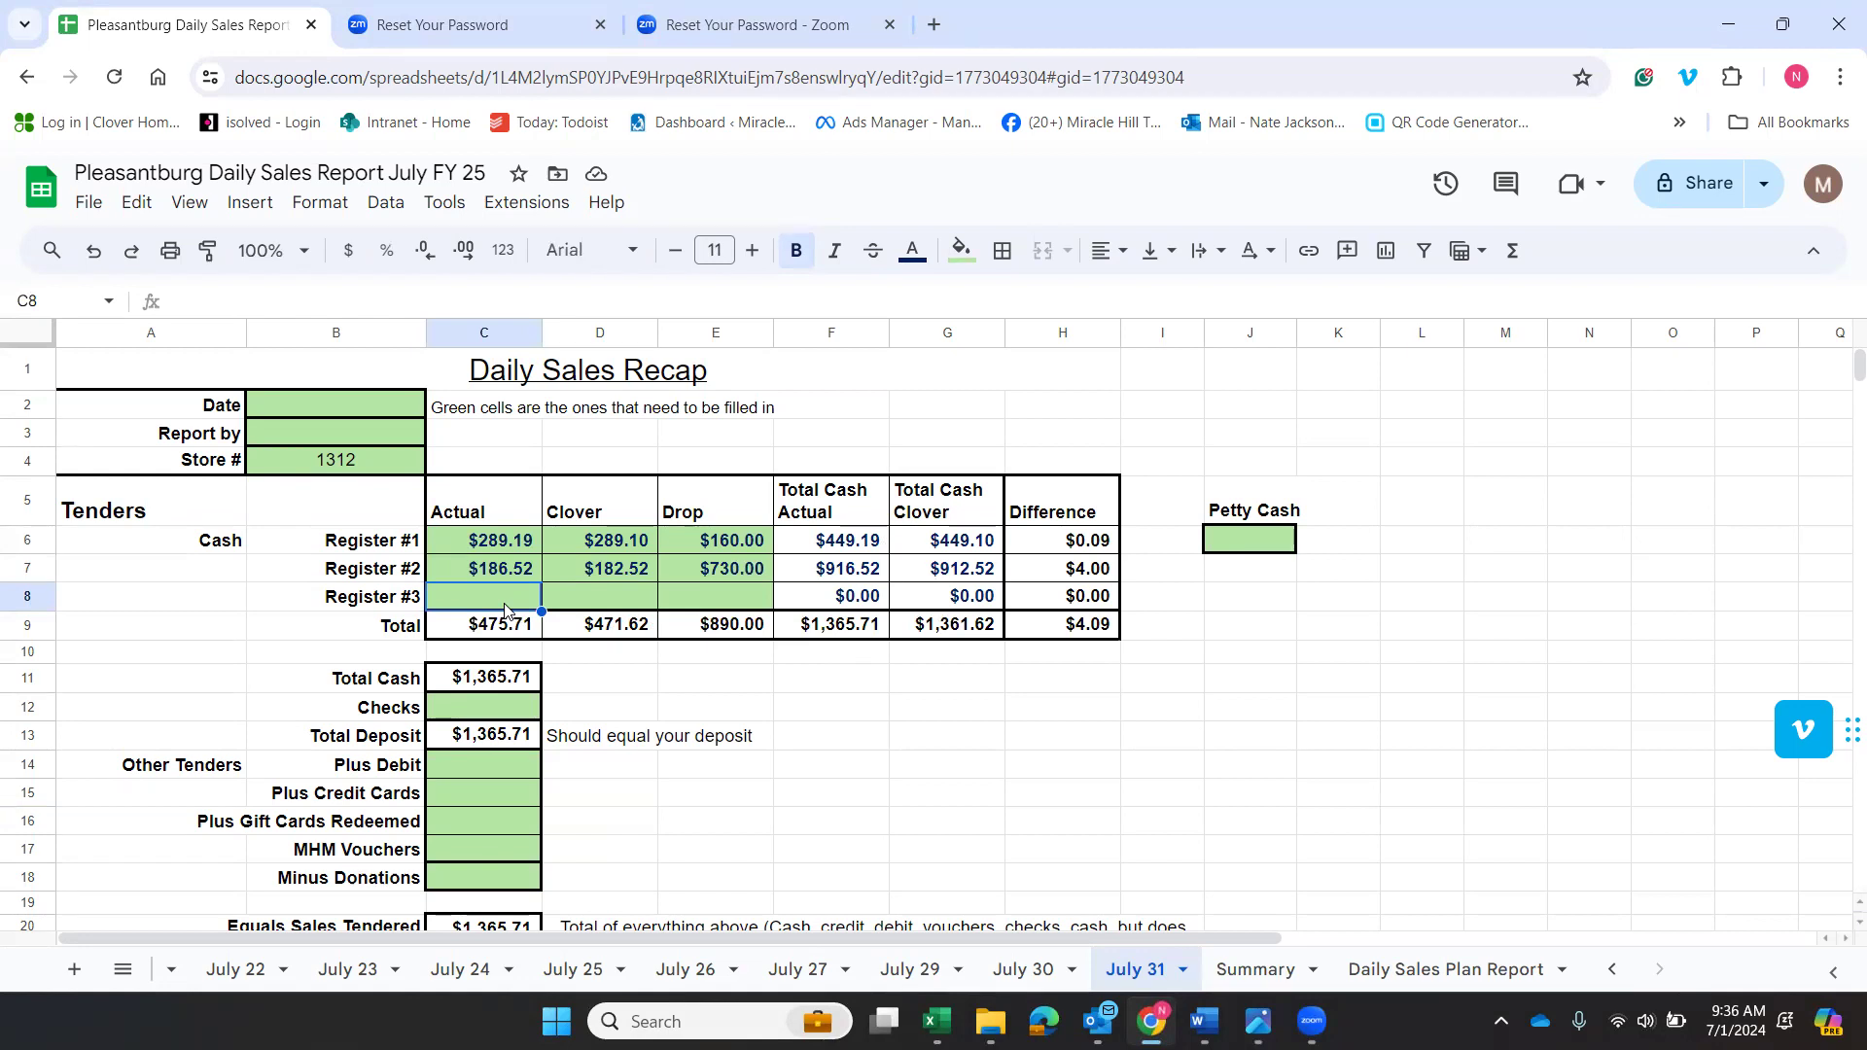
{"action": "type", "text": "32.88"}
{"action": "right_click", "coordinate": [560, 610]}
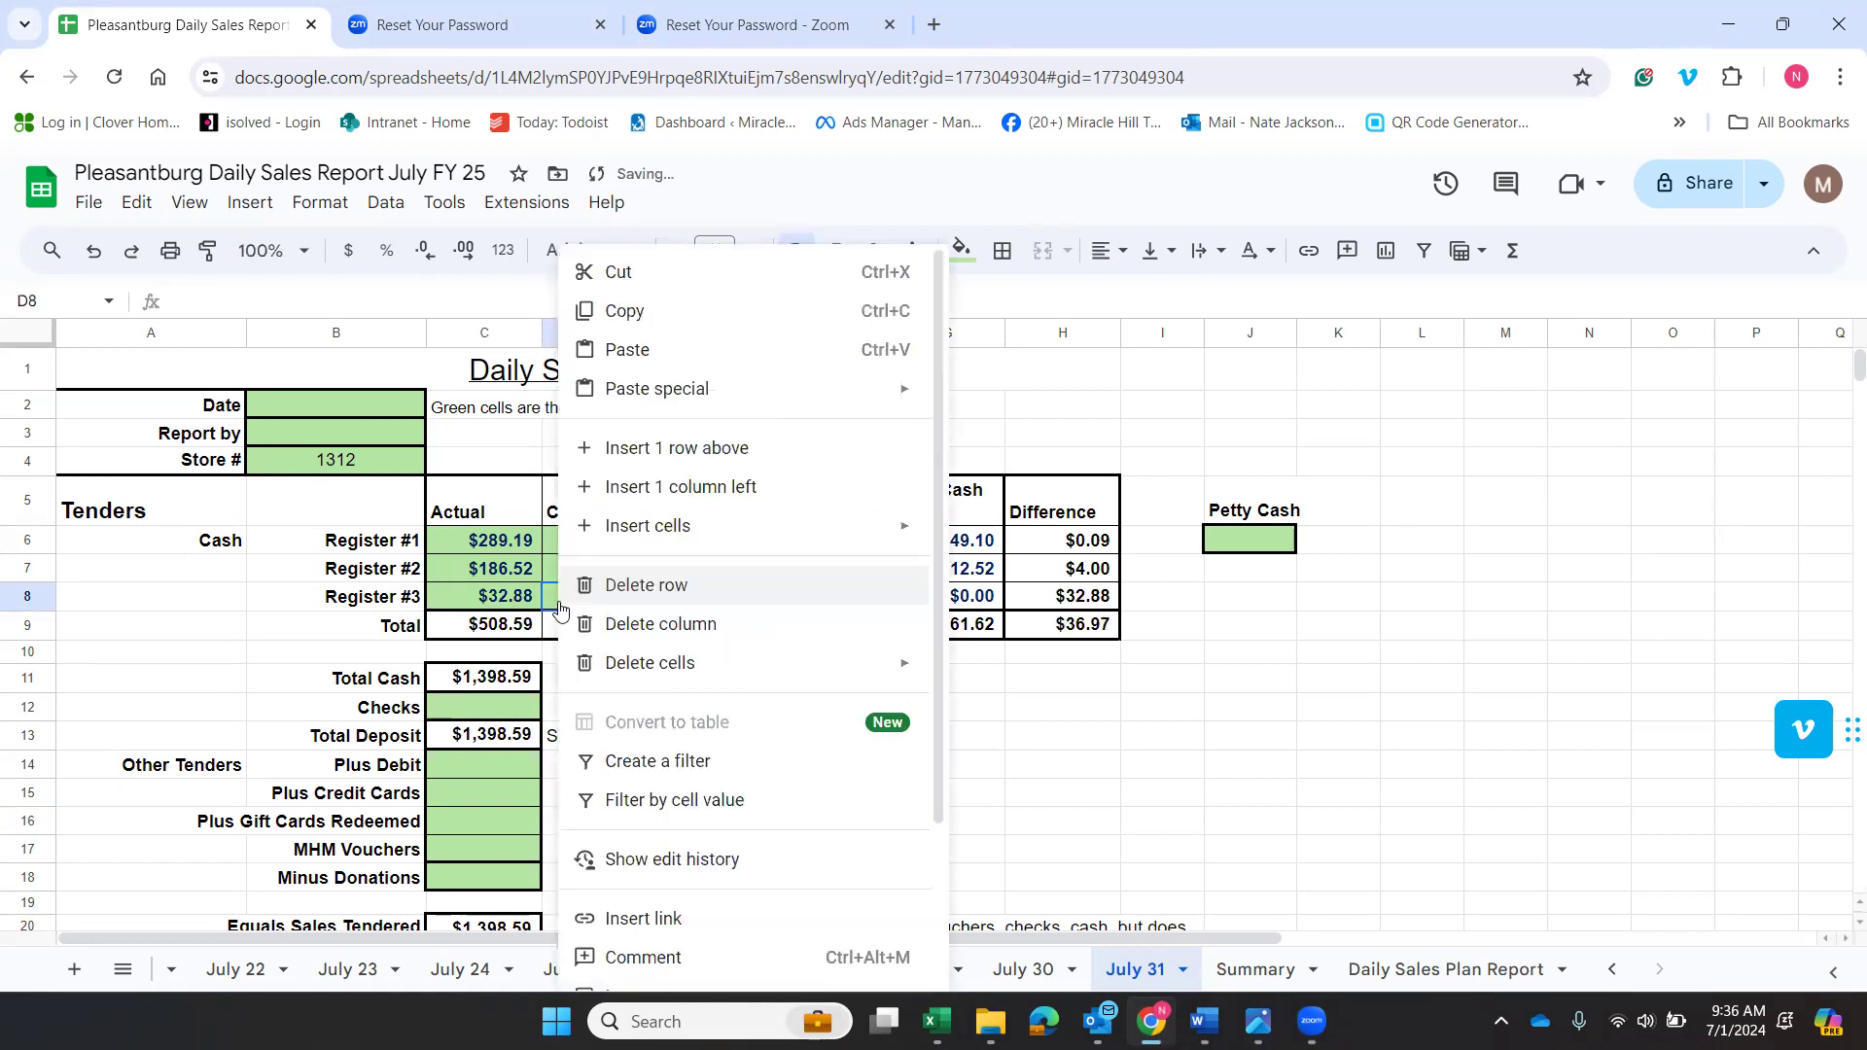
{"action": "left_click", "coordinate": [551, 593]}
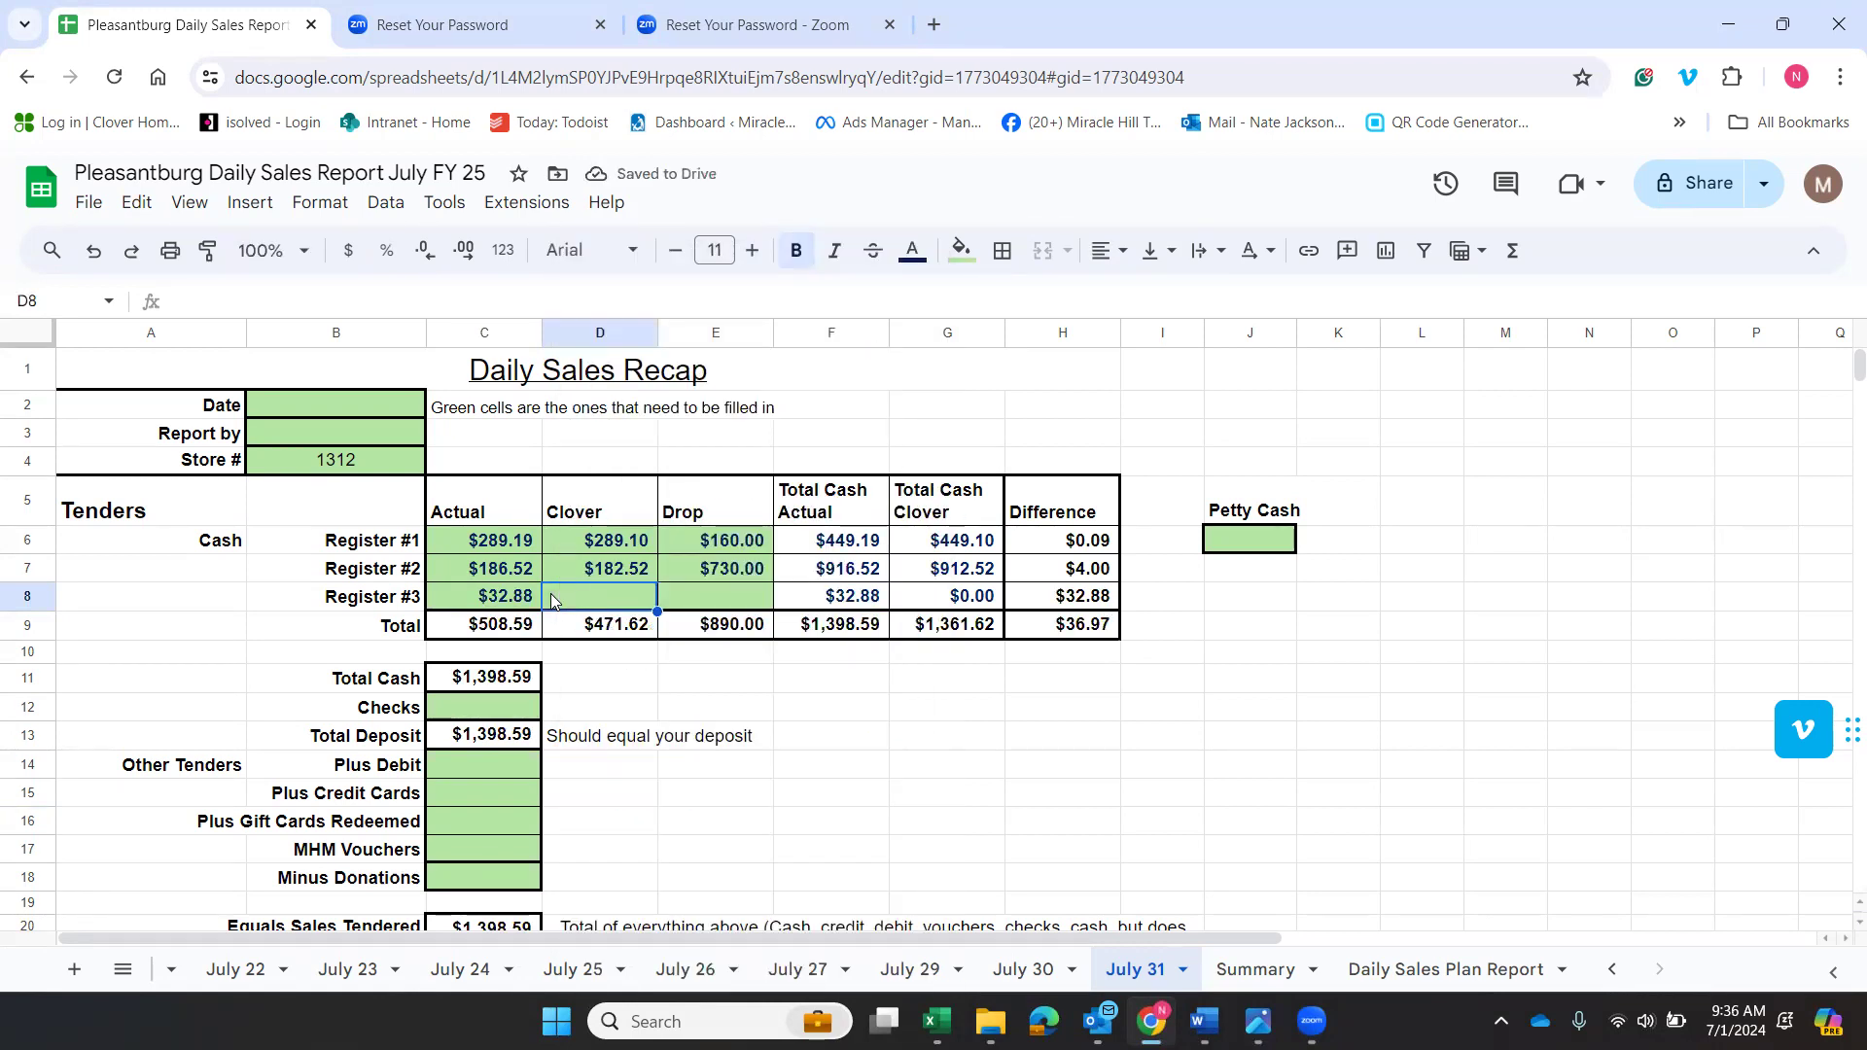
{"action": "type", "text": "32.87"}
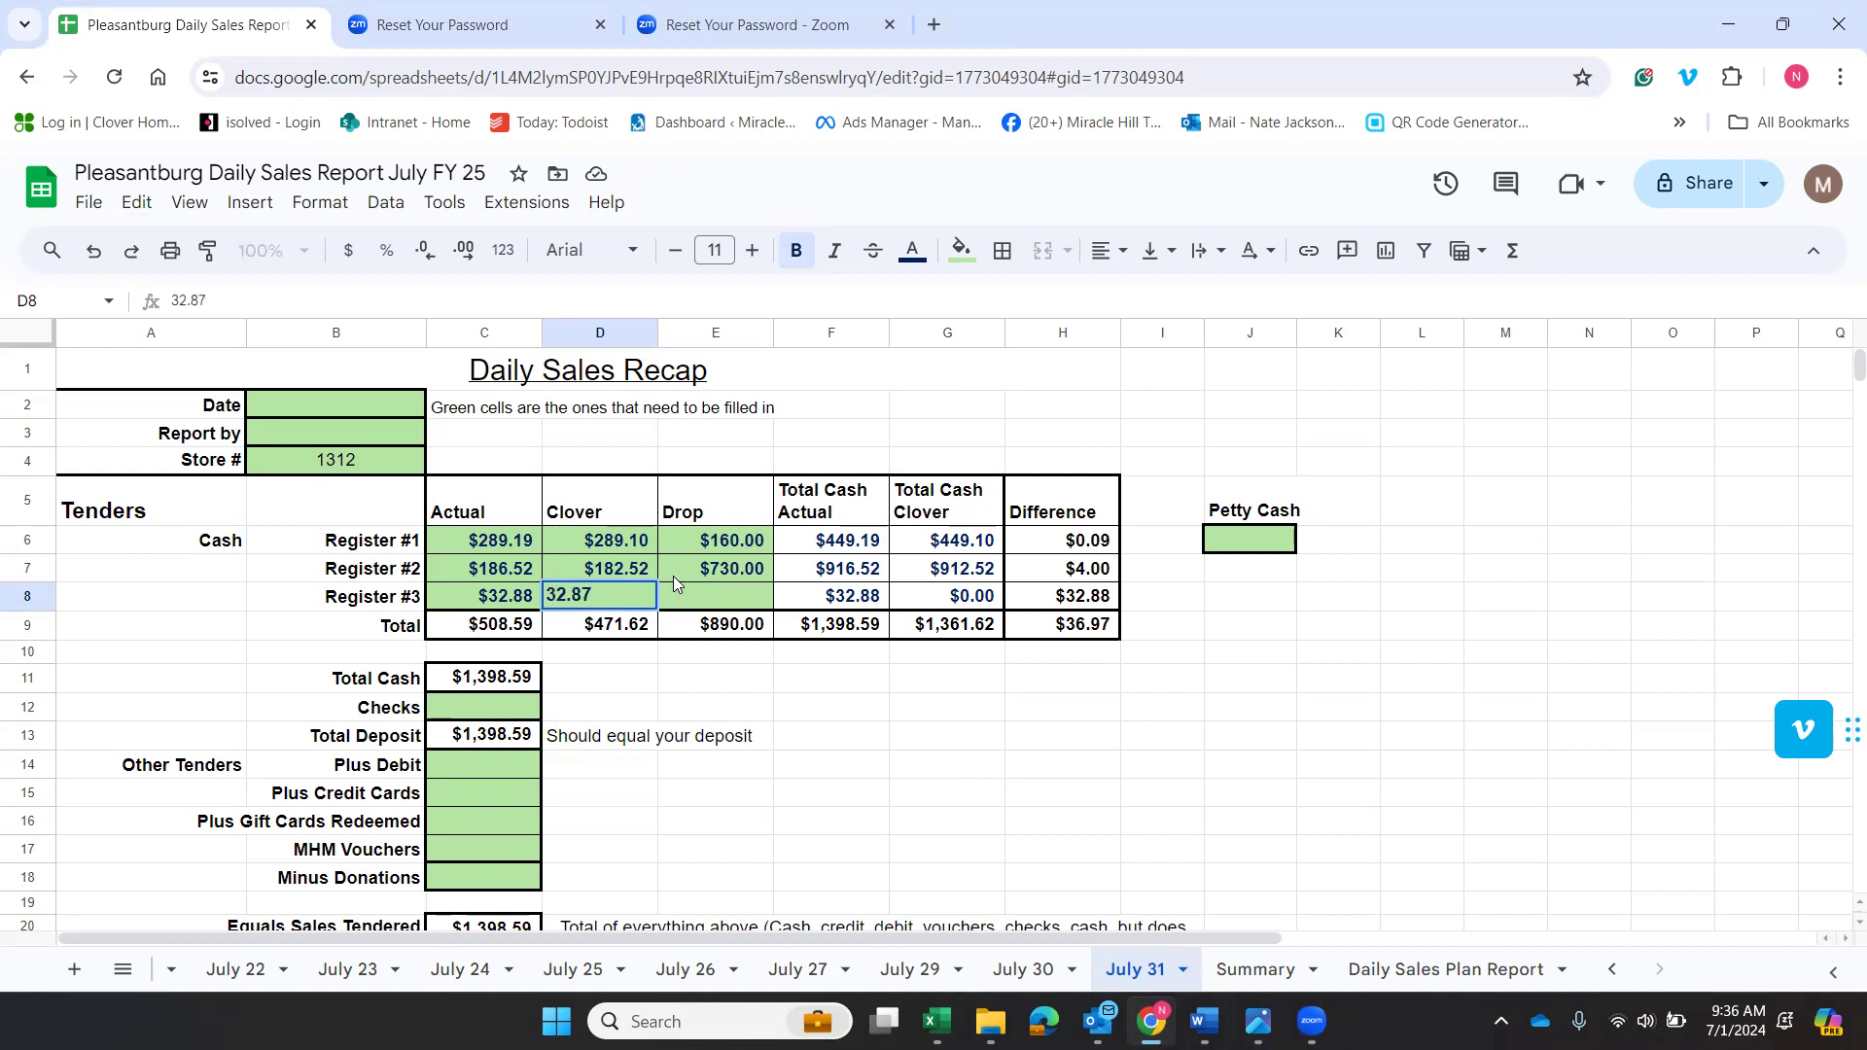
{"action": "left_click", "coordinate": [707, 598]}
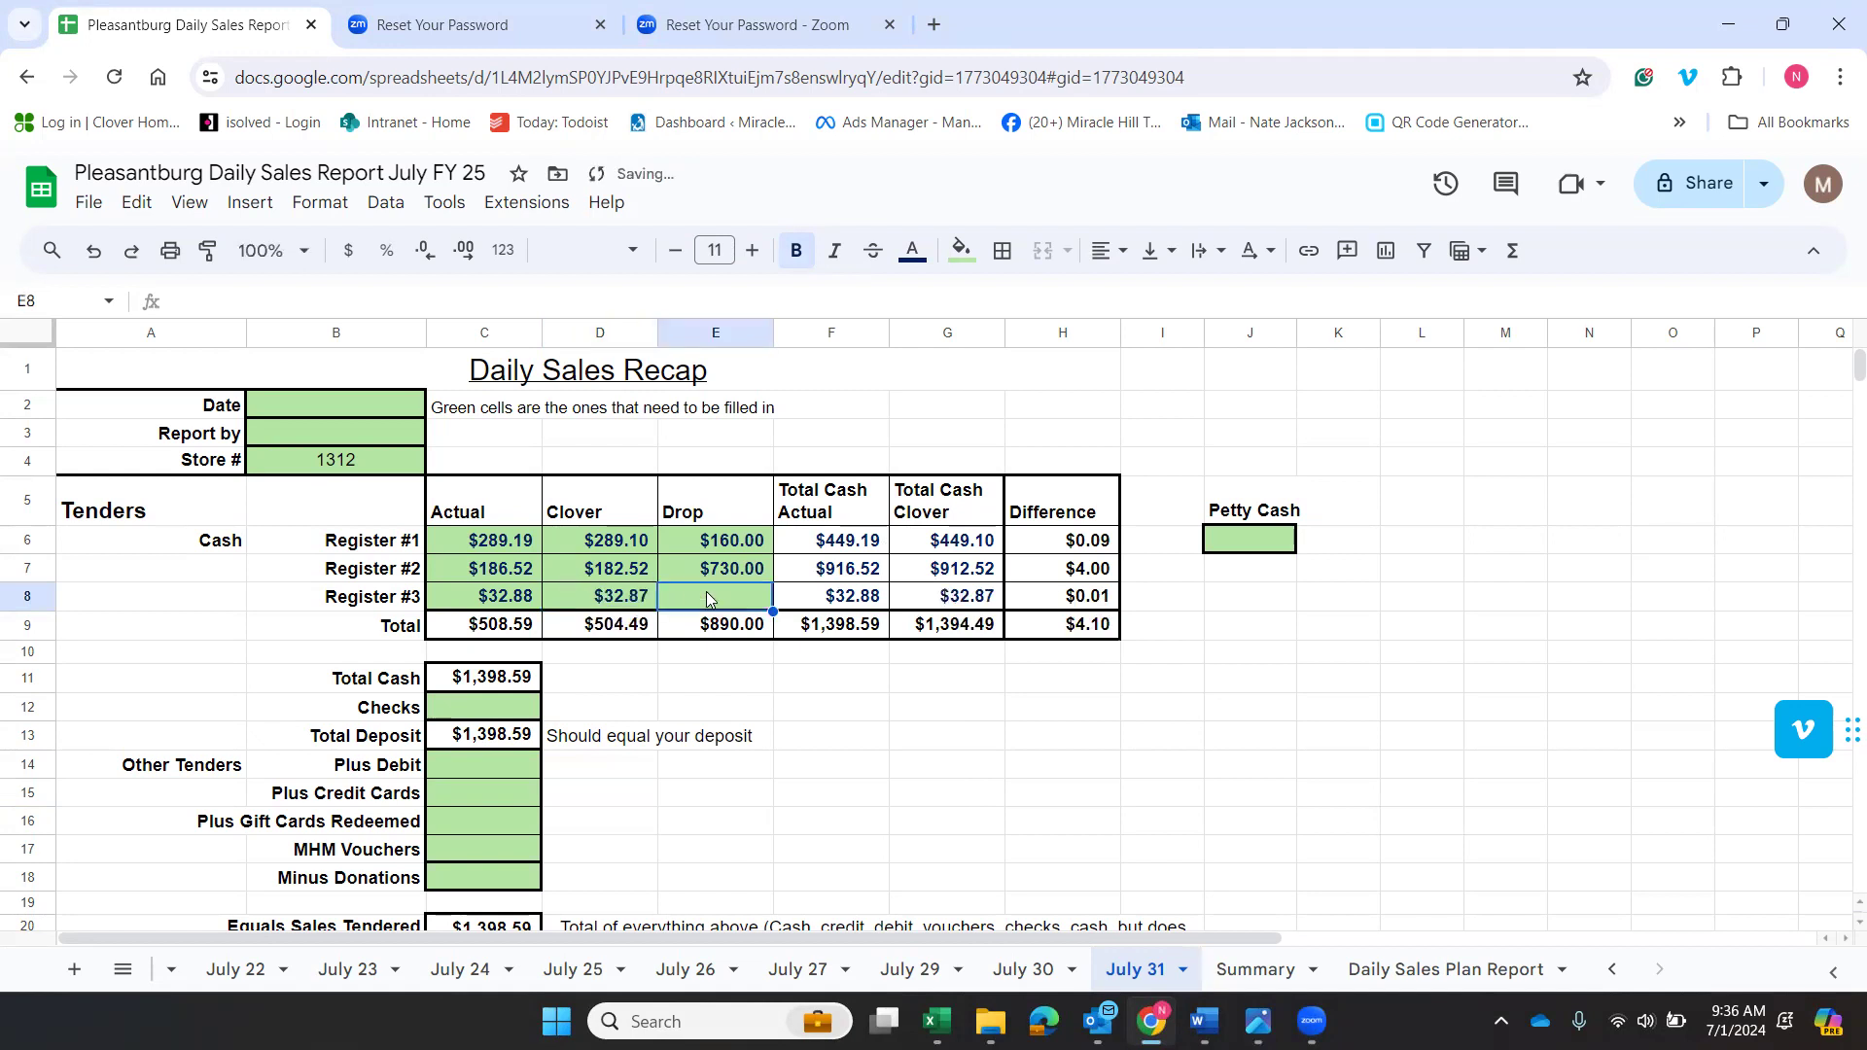
Check Register #2's cash on the receipt image and correct its Clover amount in the recap to 186.52.
{"action": "left_click", "coordinate": [1258, 1021]}
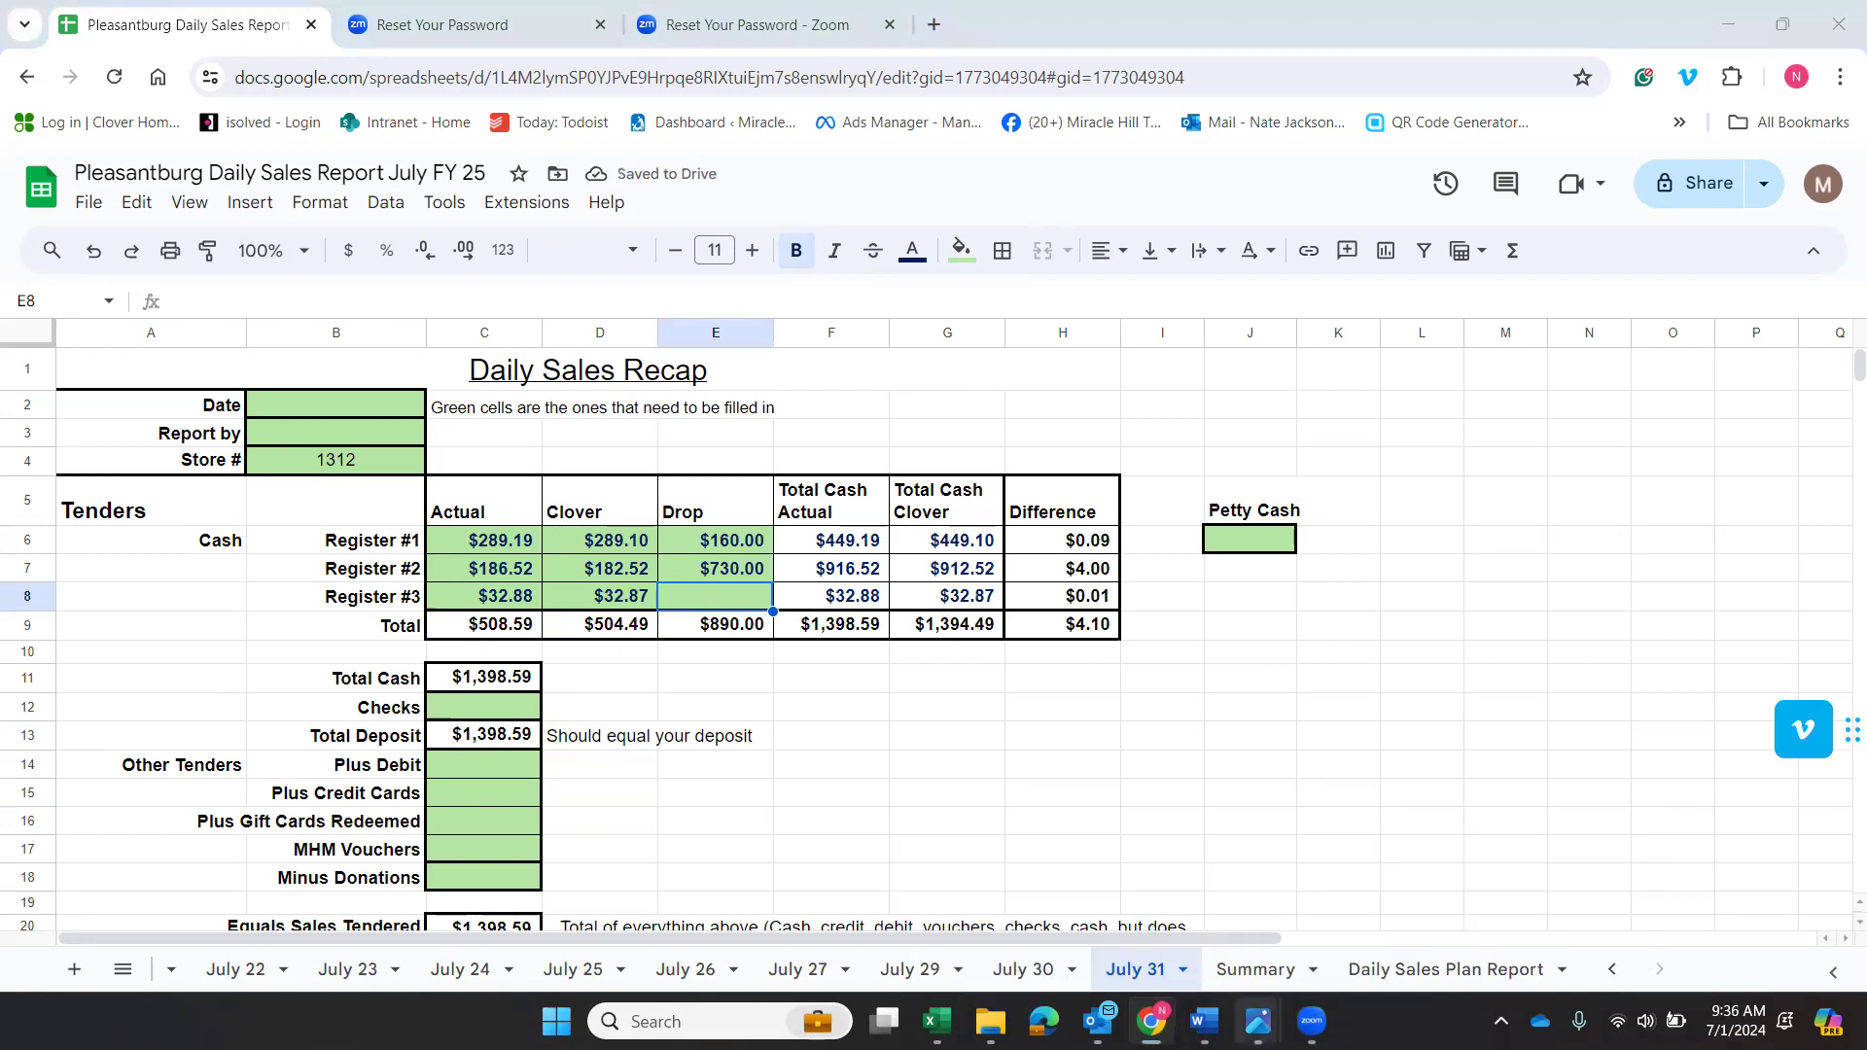
{"action": "left_click", "coordinate": [1056, 938]}
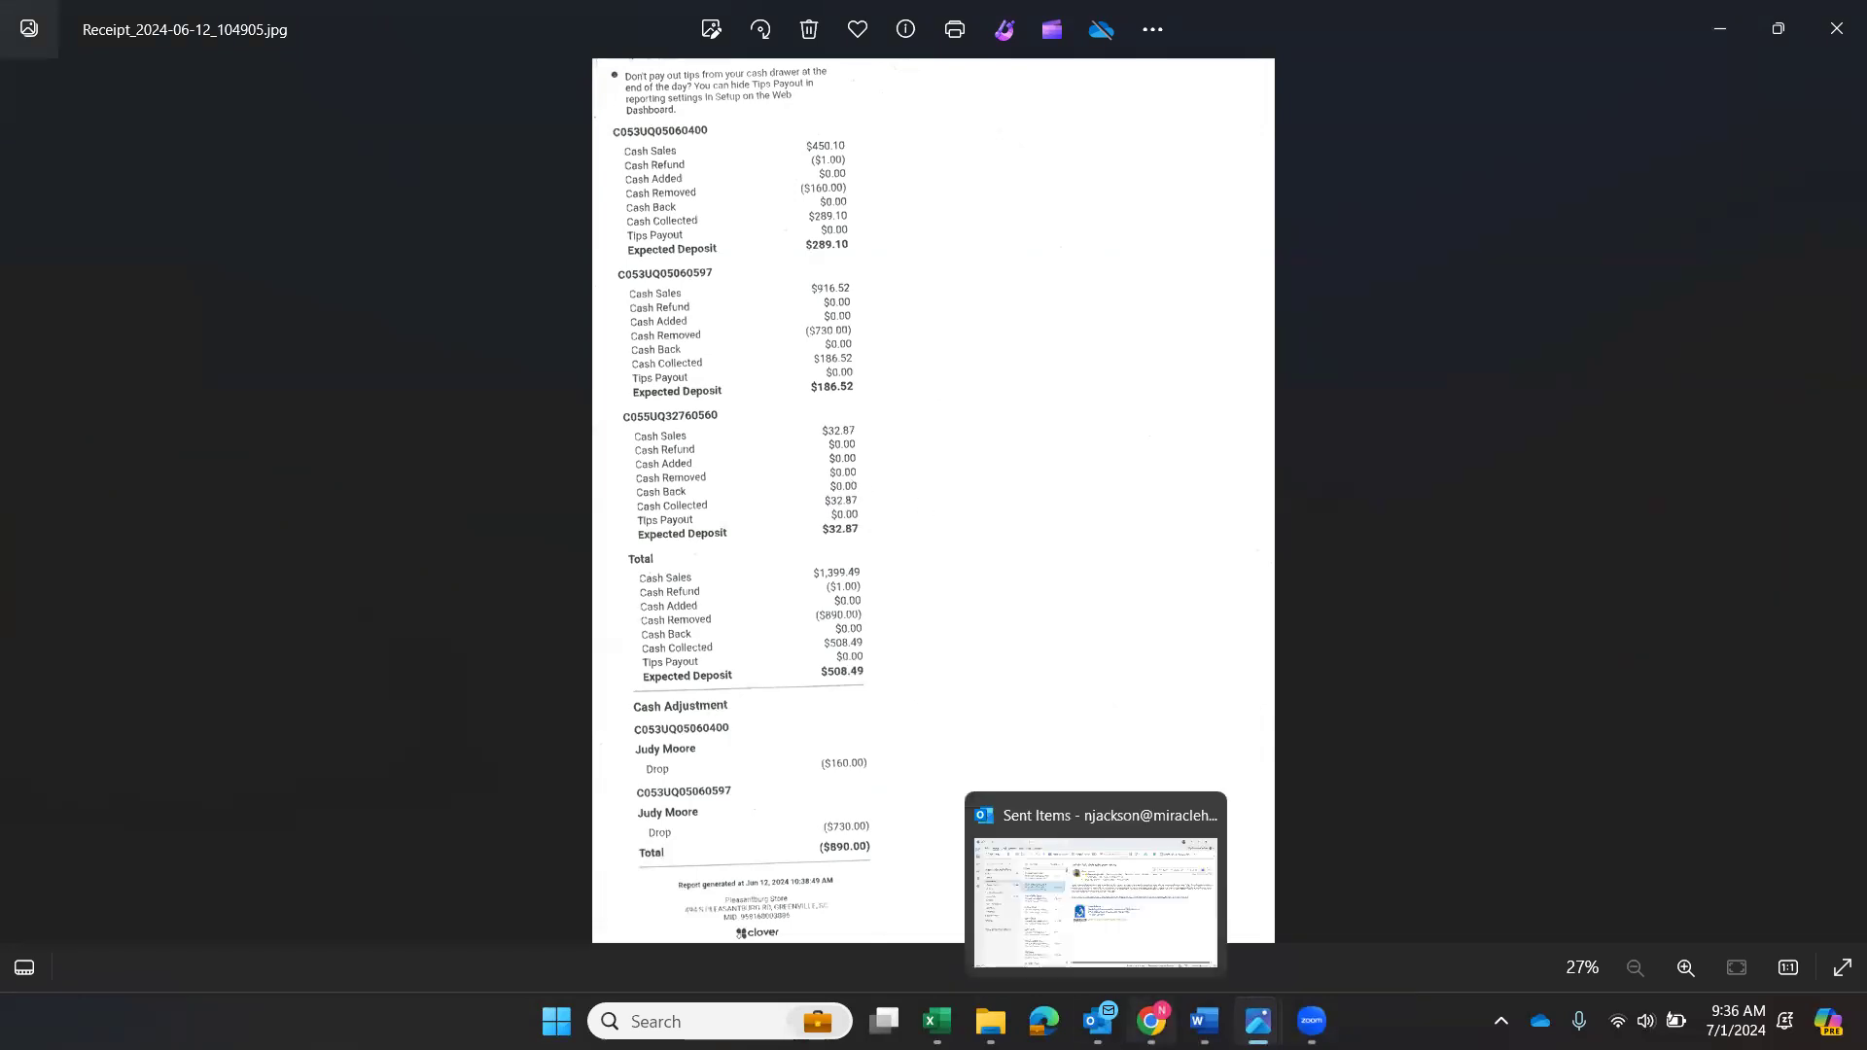
{"action": "left_click", "coordinate": [1150, 1020]}
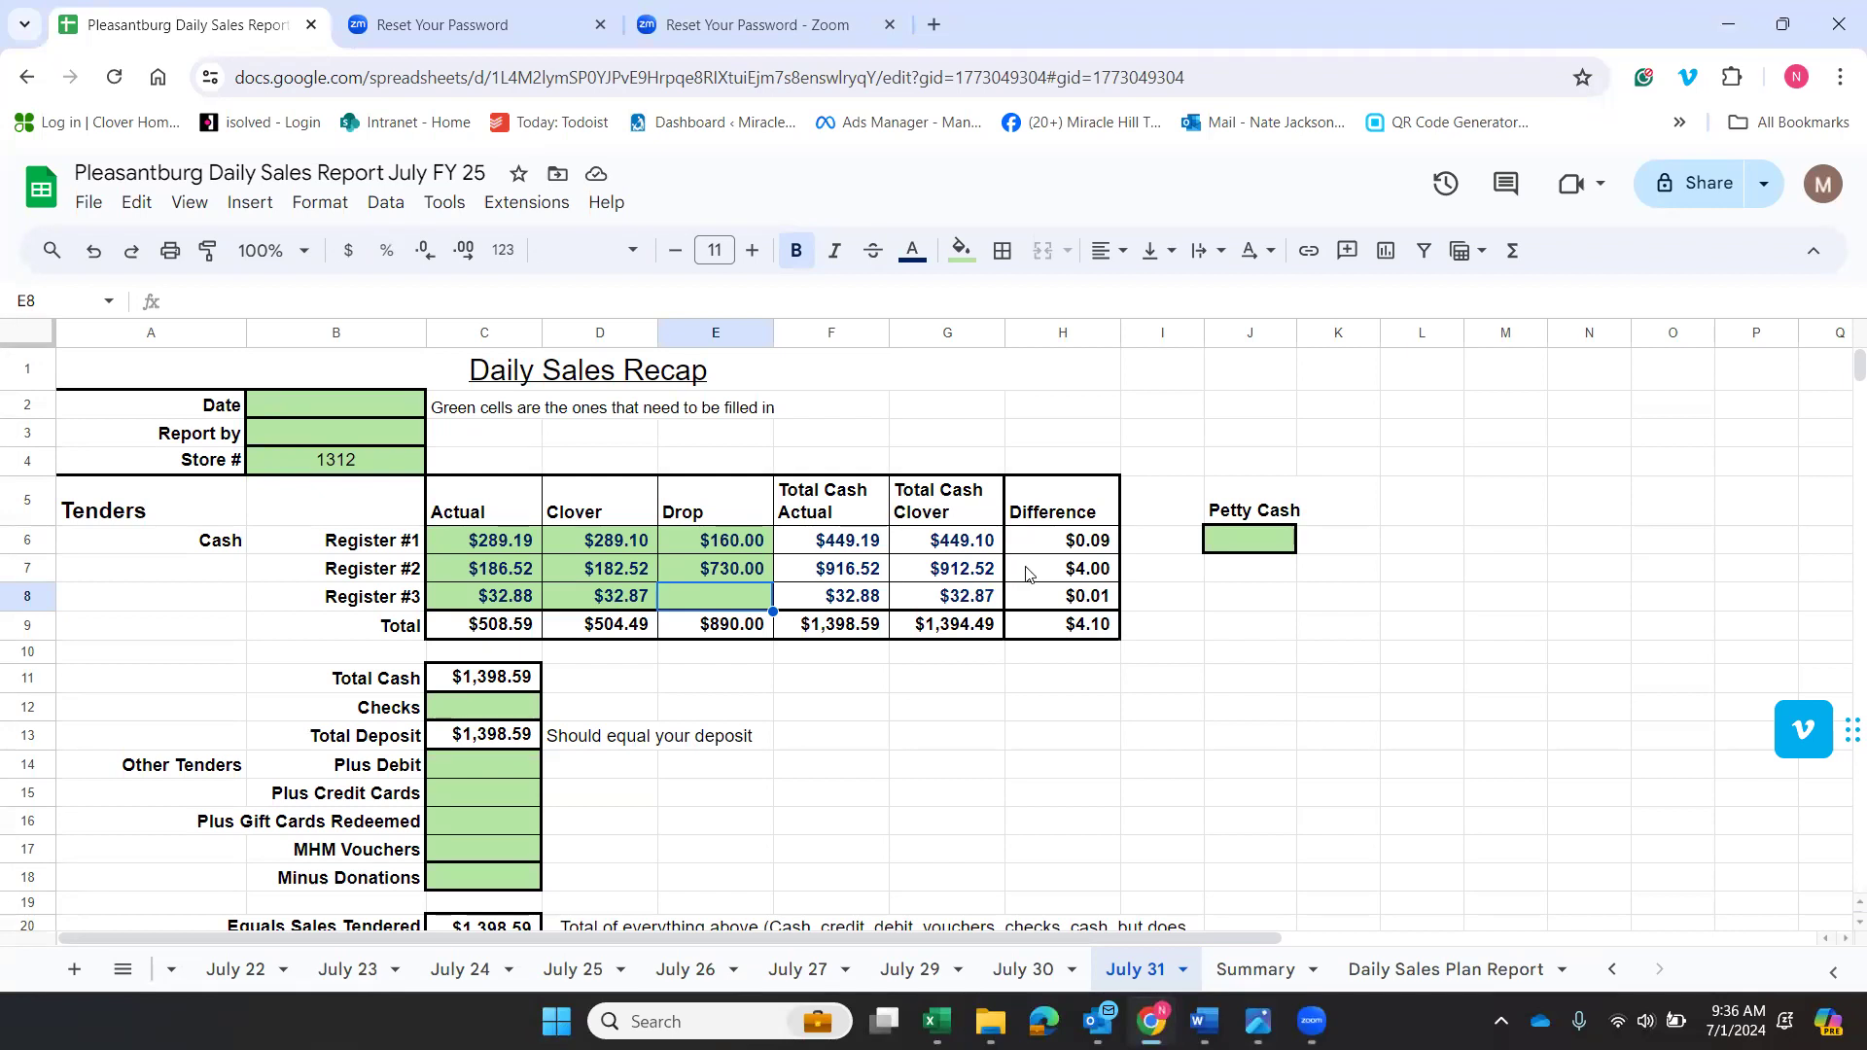
{"action": "double_click", "coordinate": [611, 576]}
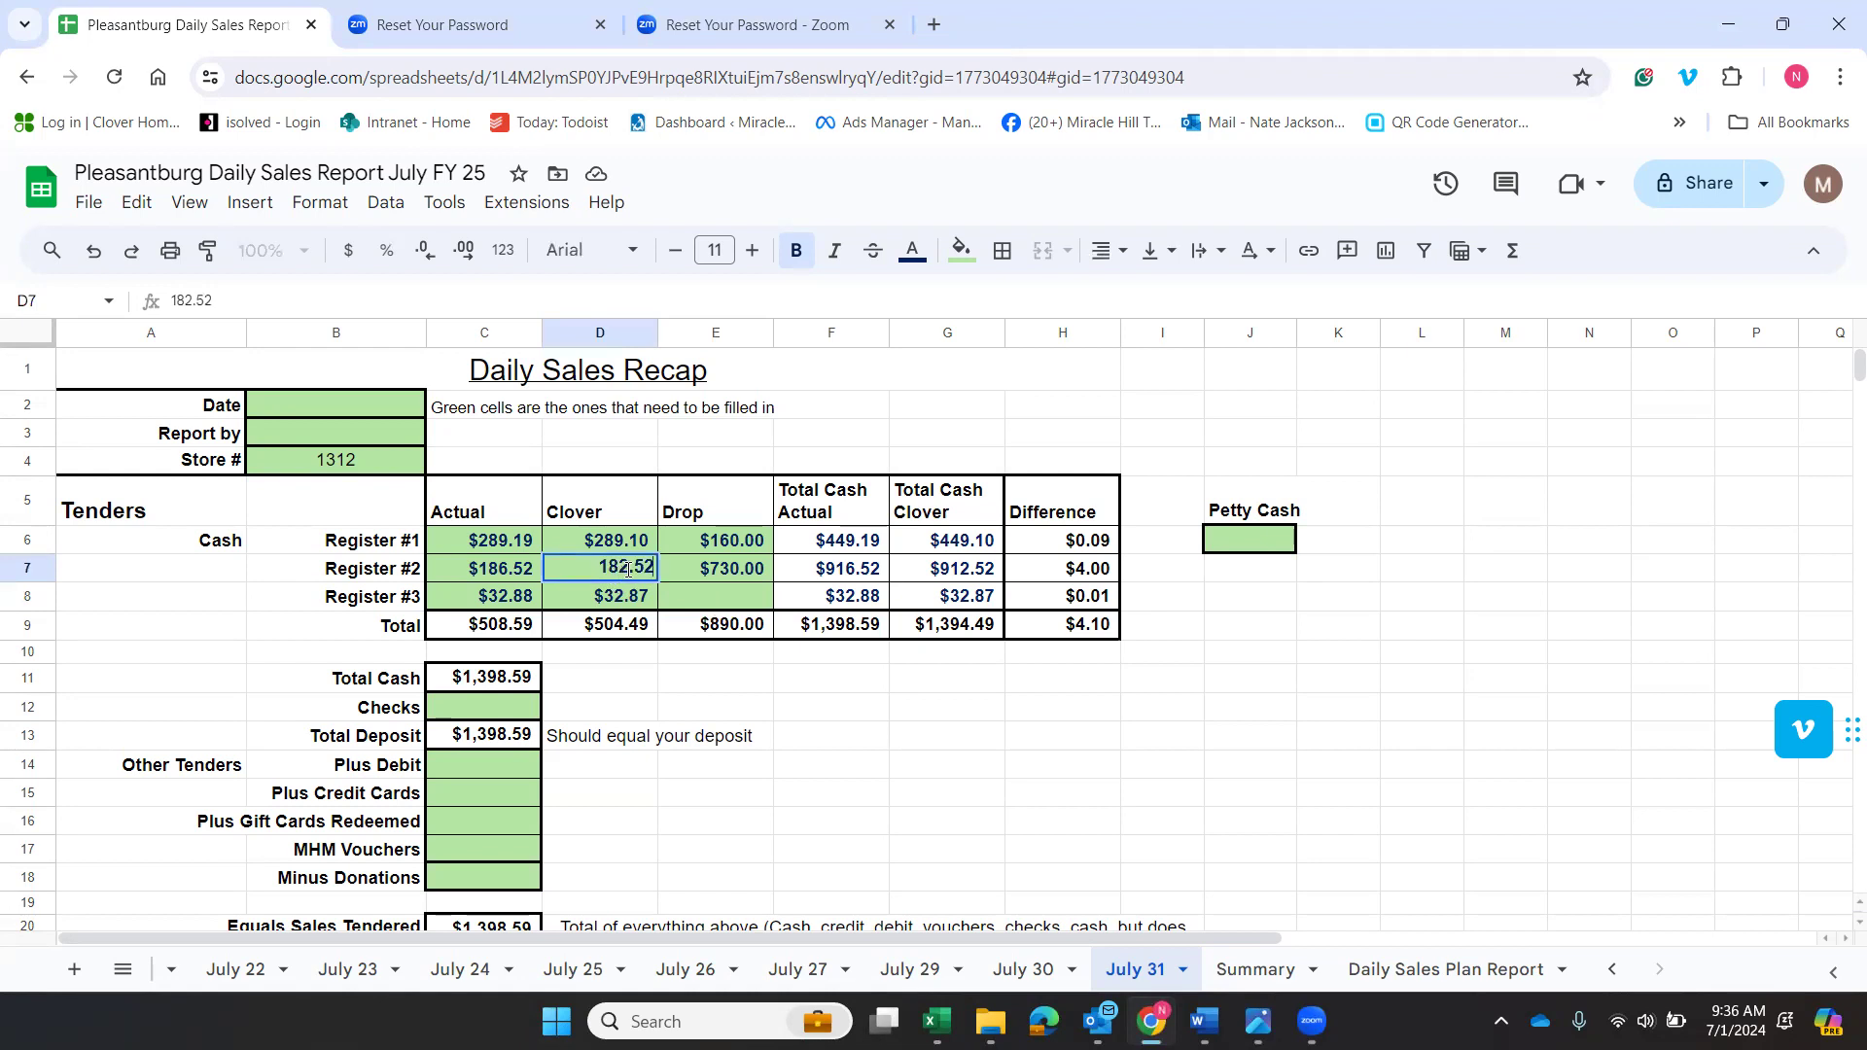
{"action": "key", "text": "BackSpace"}
{"action": "type", "text": "6"}
{"action": "key", "text": "Tab"}
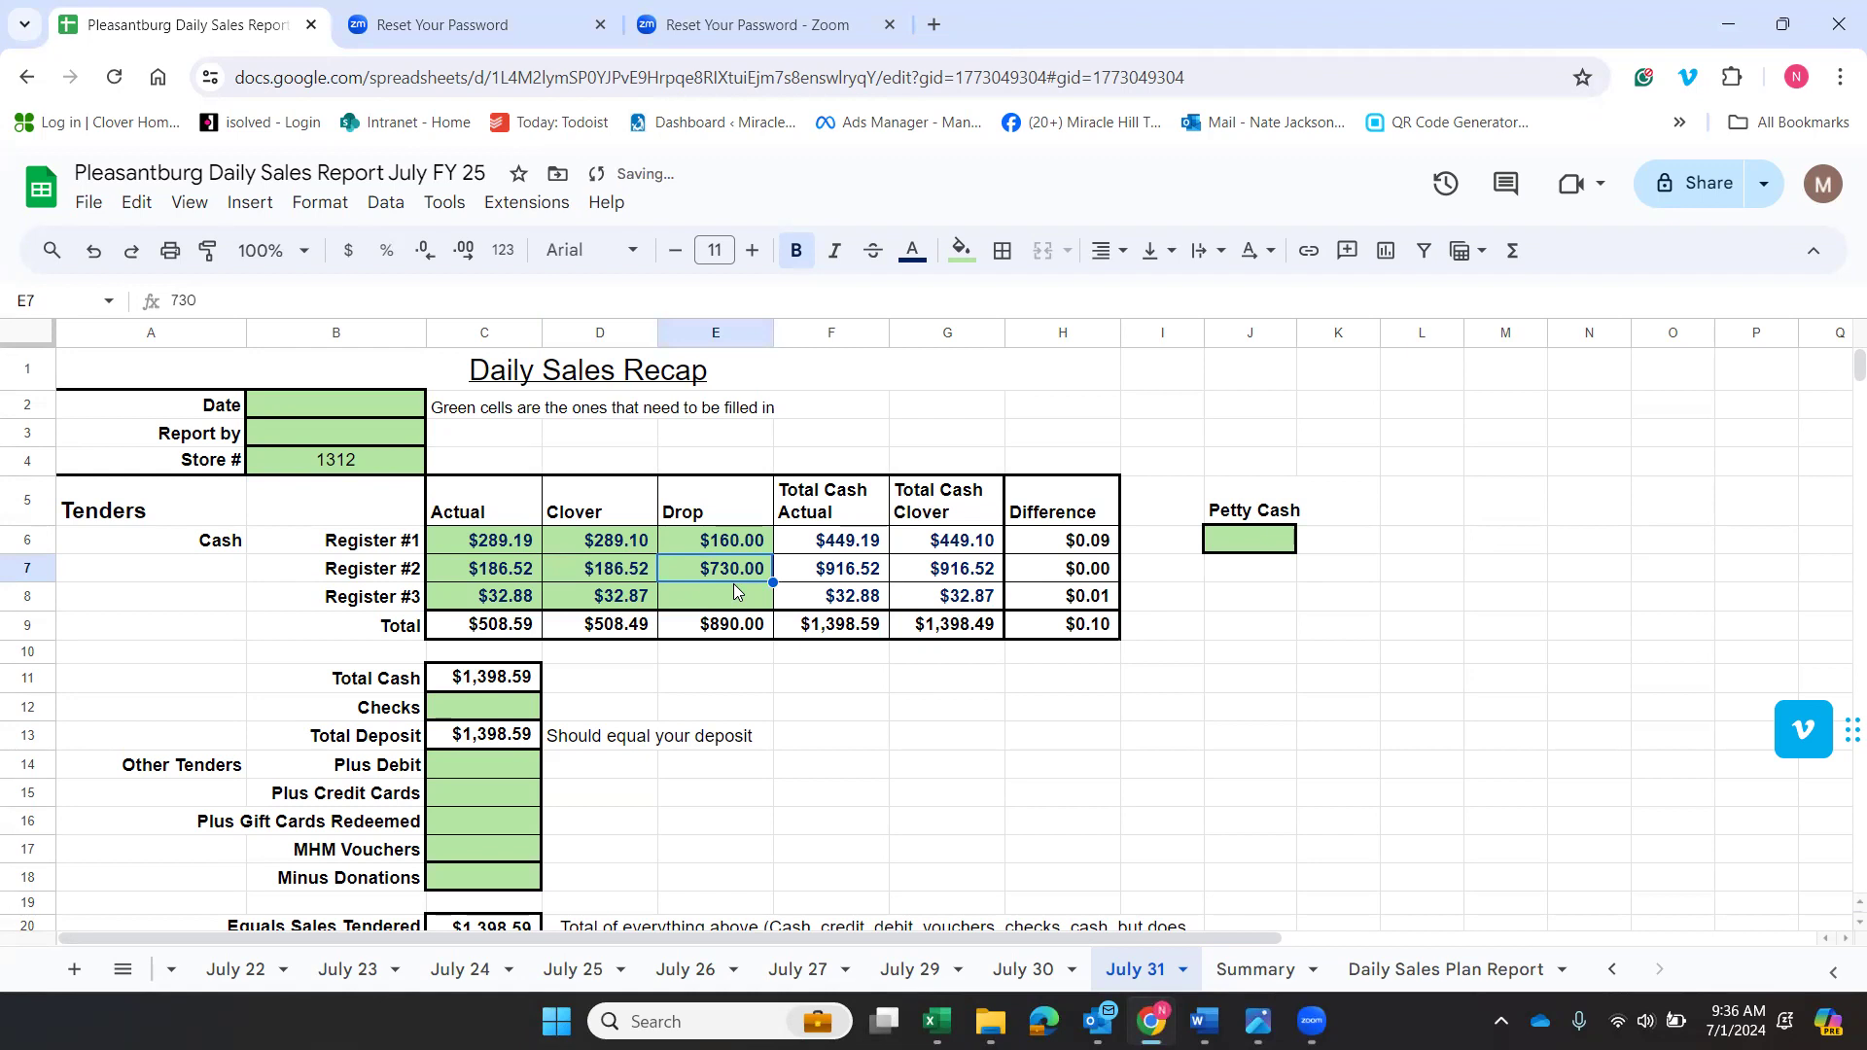
{"action": "mouse_move", "coordinate": [1257, 1021]}
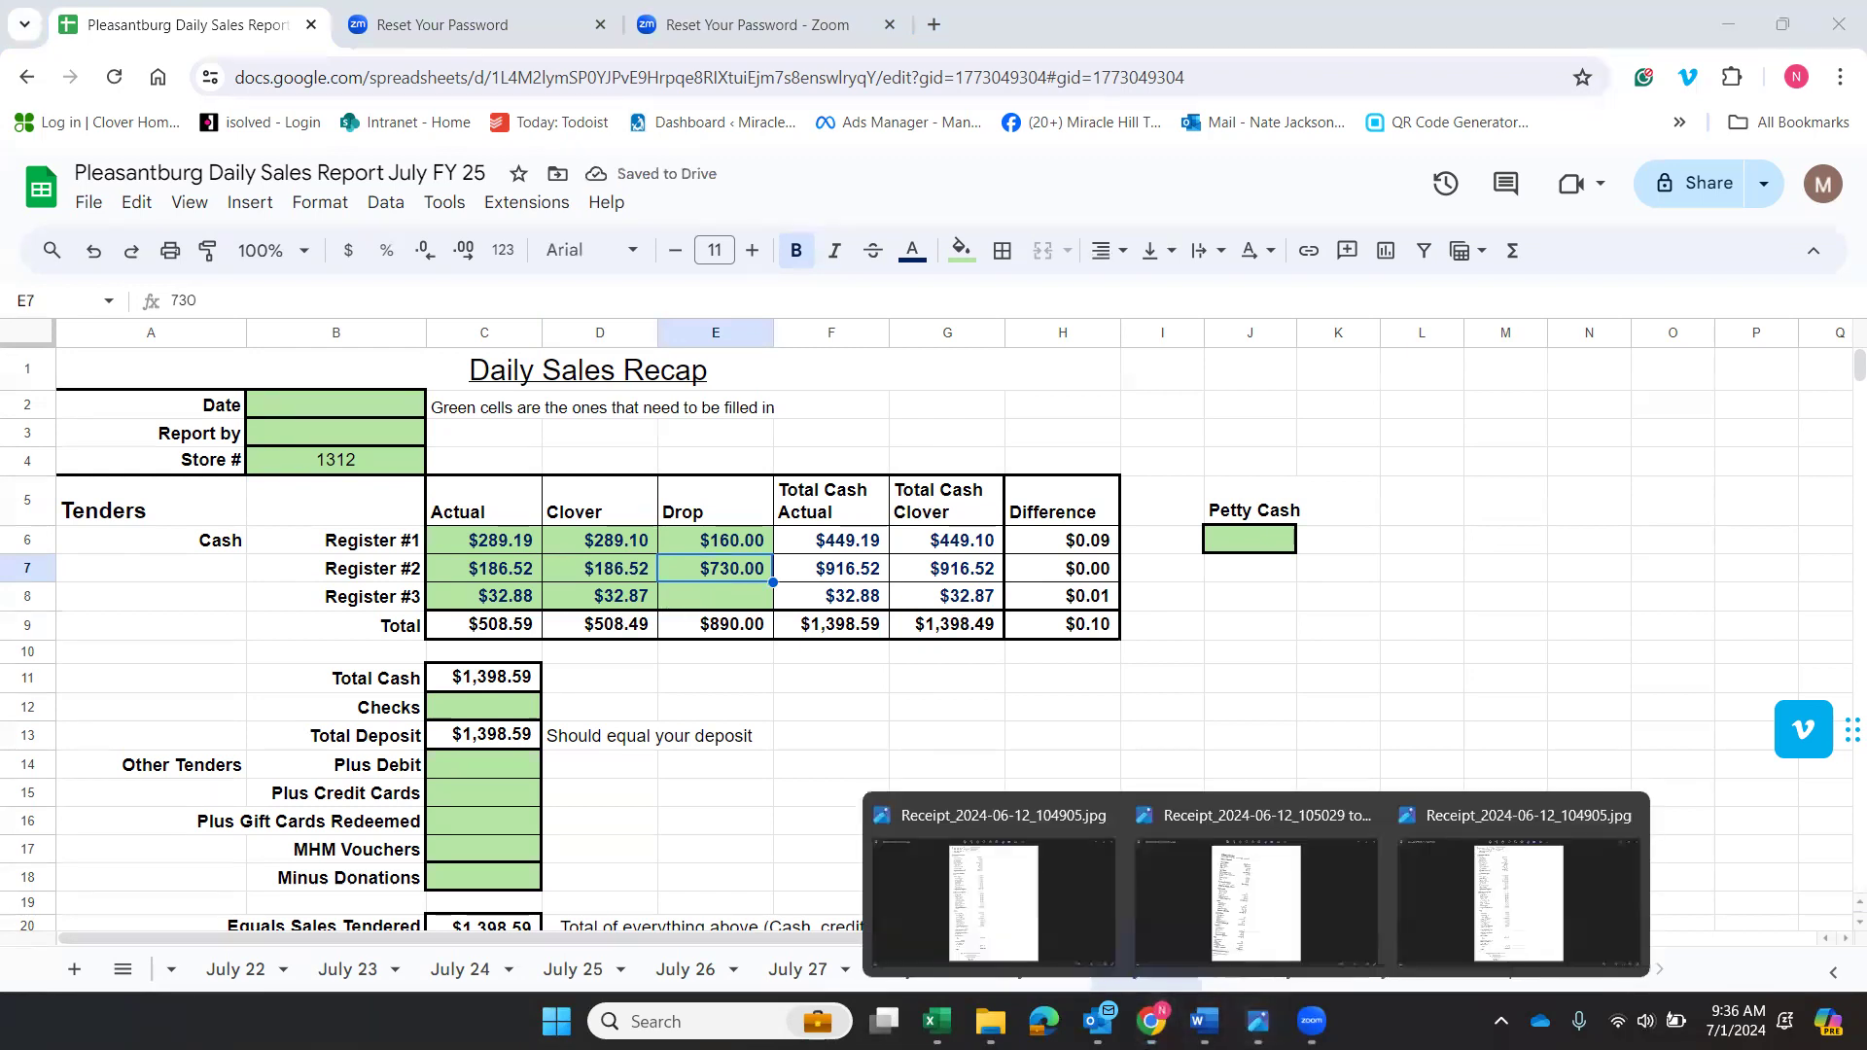
{"action": "left_click", "coordinate": [990, 926]}
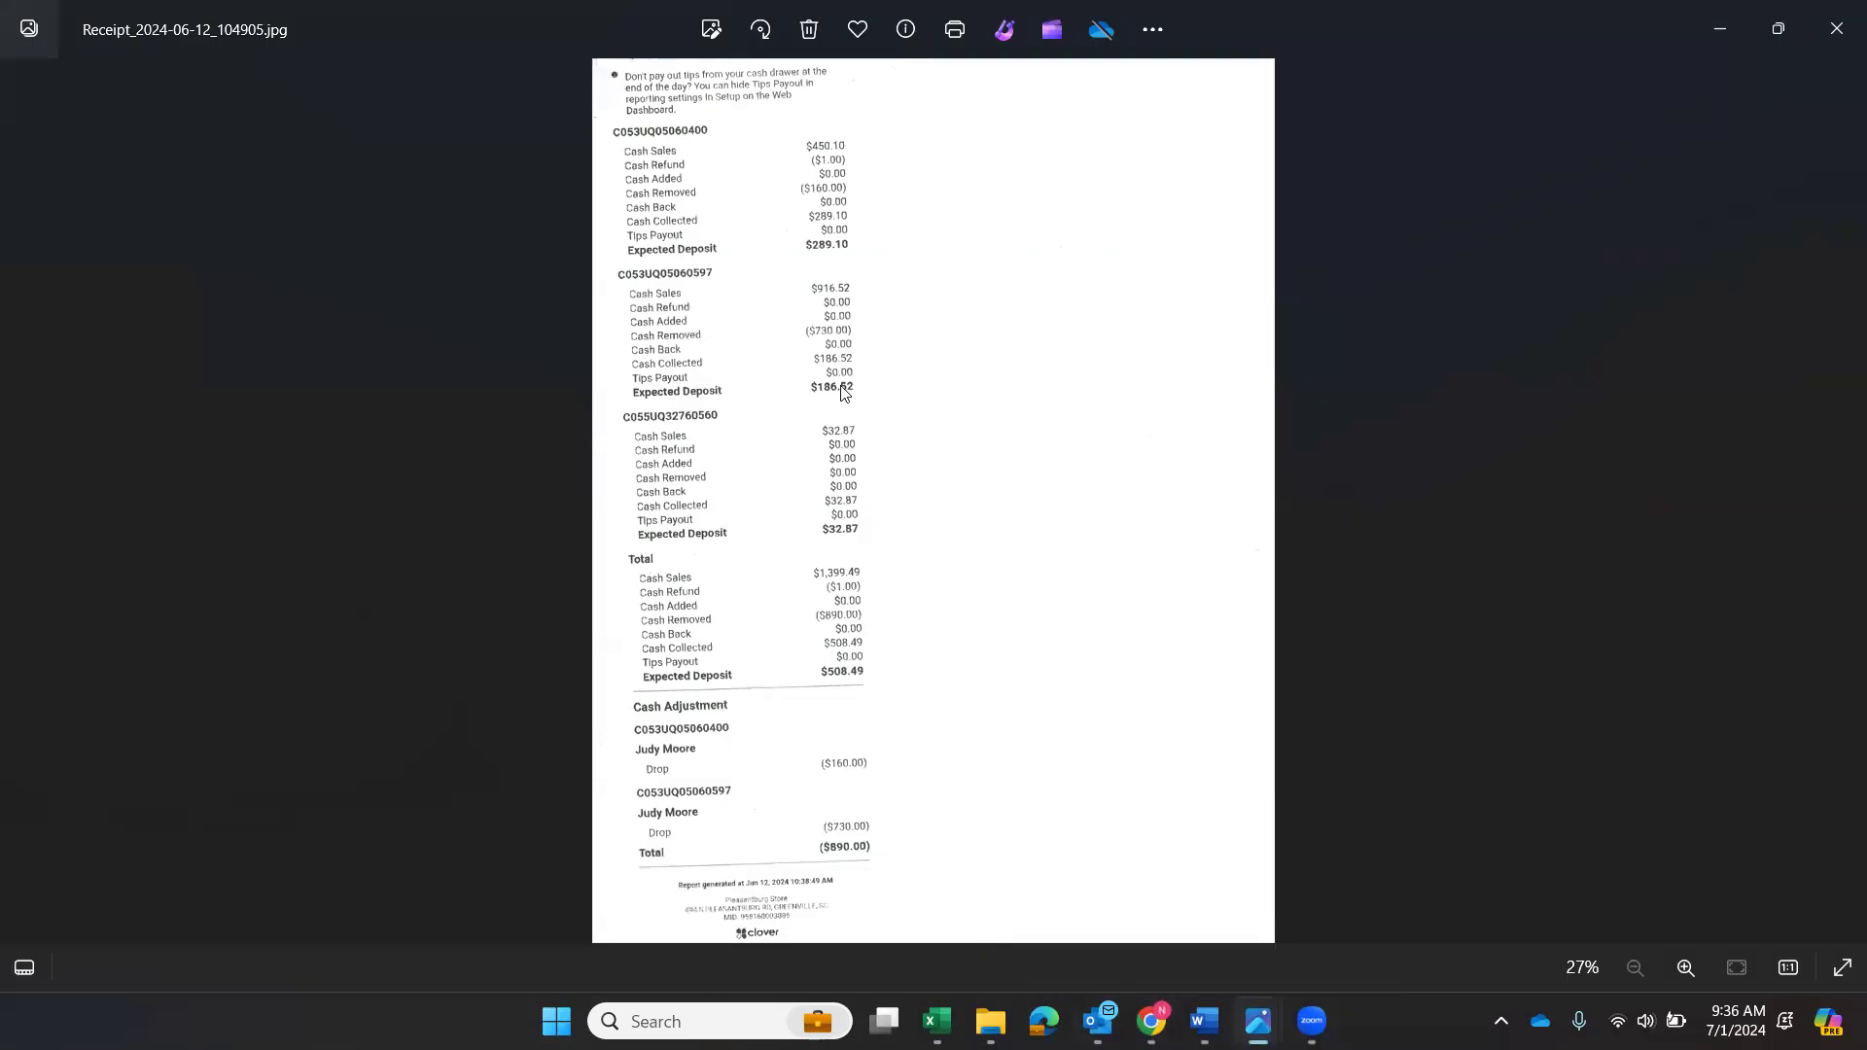
{"action": "mouse_move", "coordinate": [1096, 1021]}
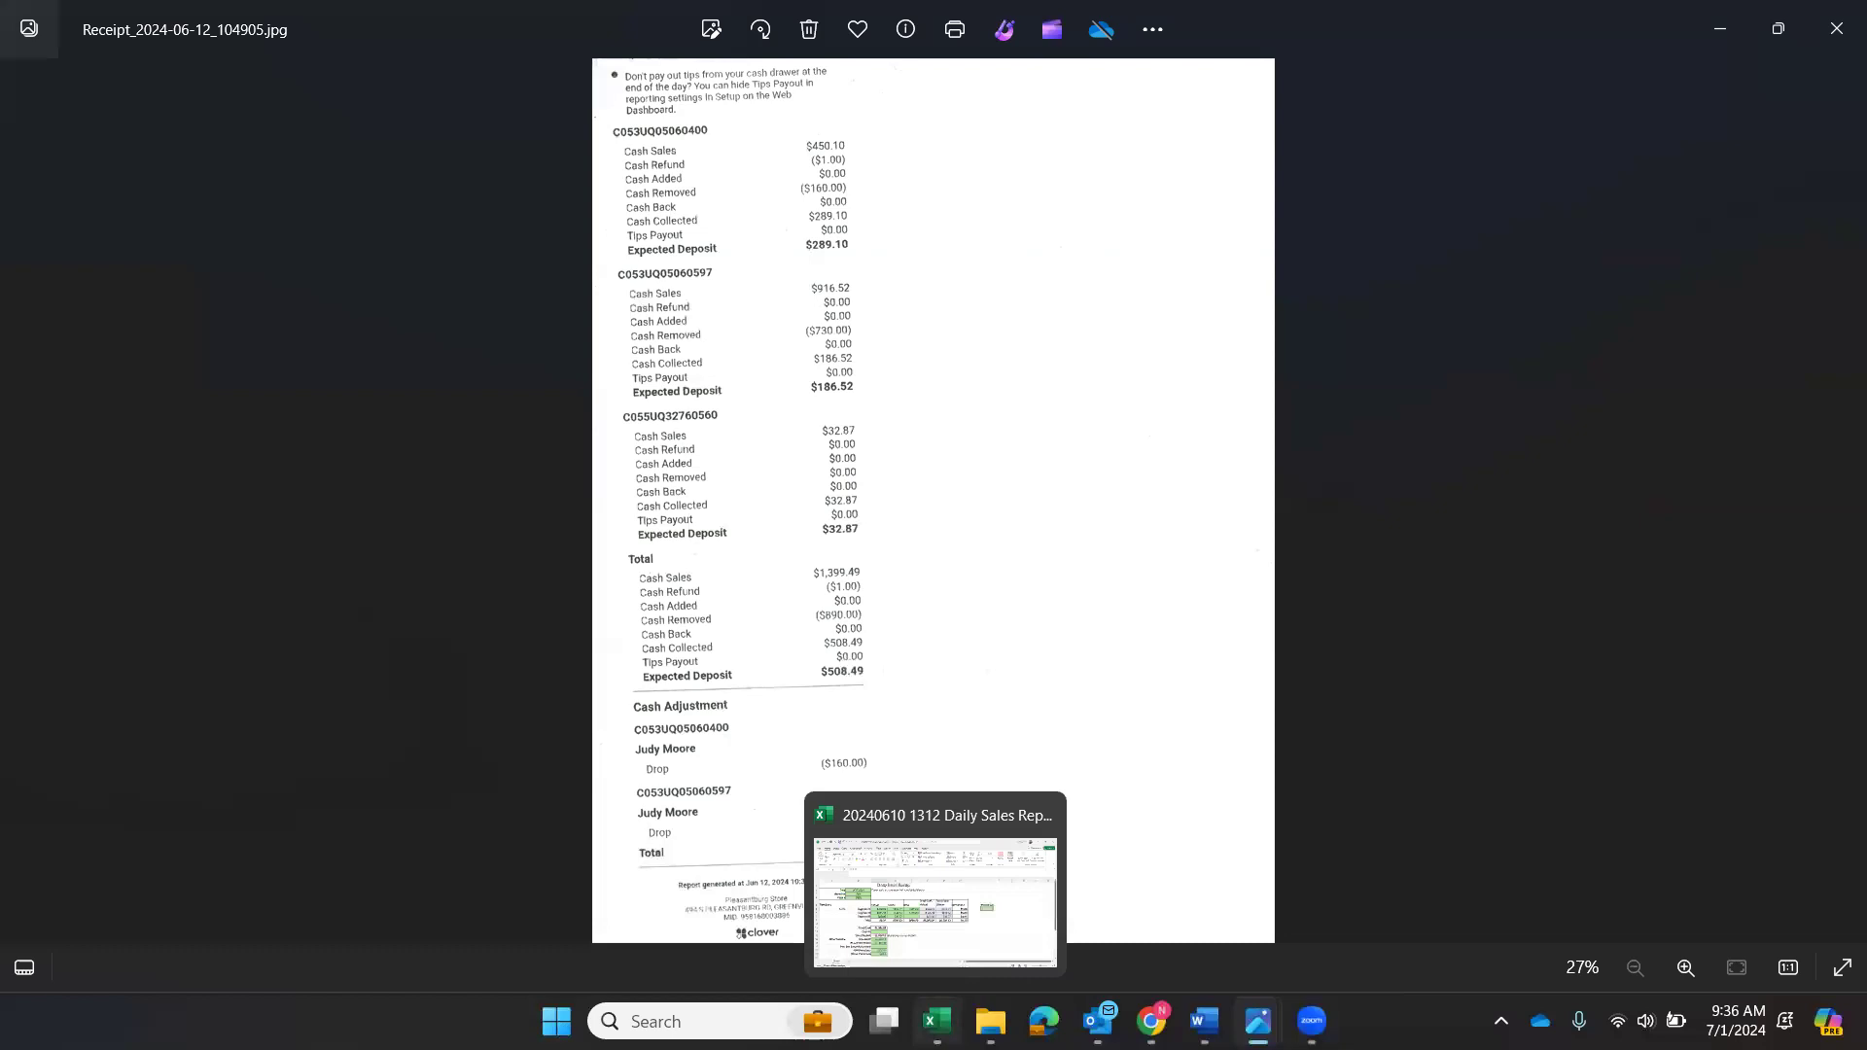
{"action": "left_click", "coordinate": [935, 1020]}
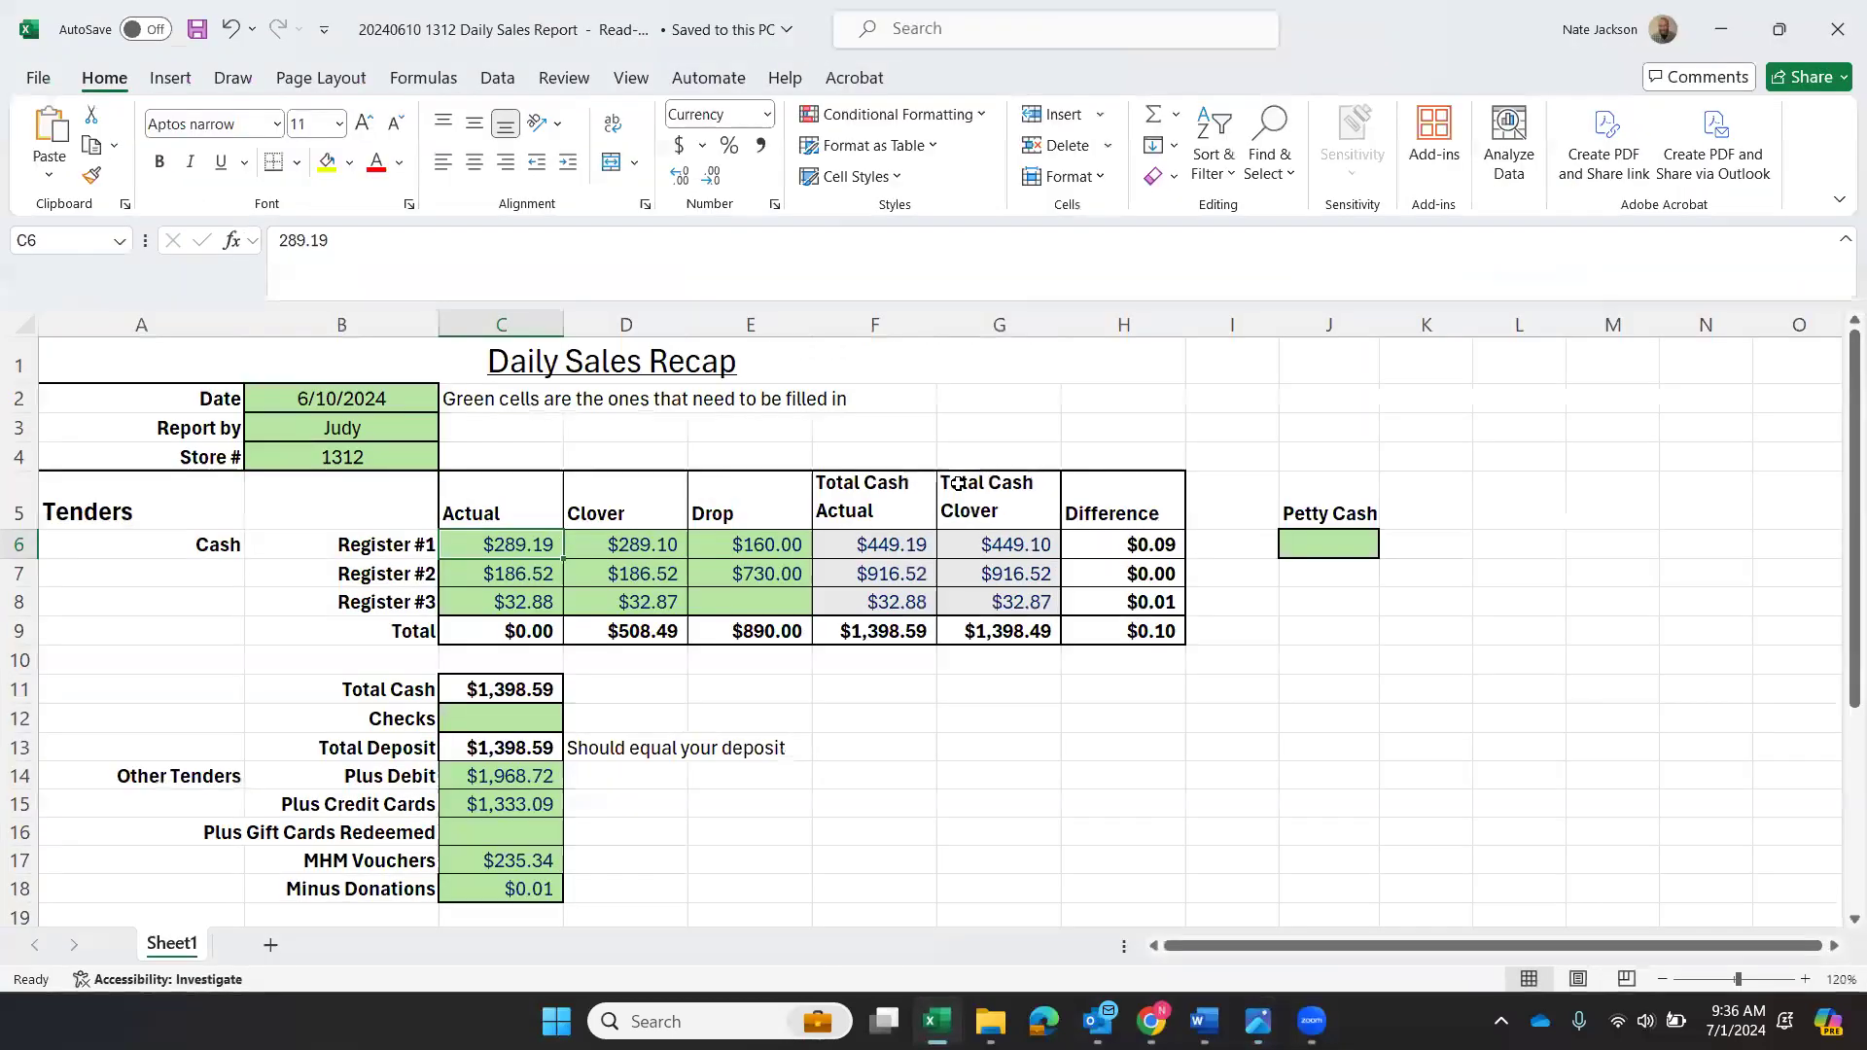
{"action": "left_click", "coordinate": [935, 1021]}
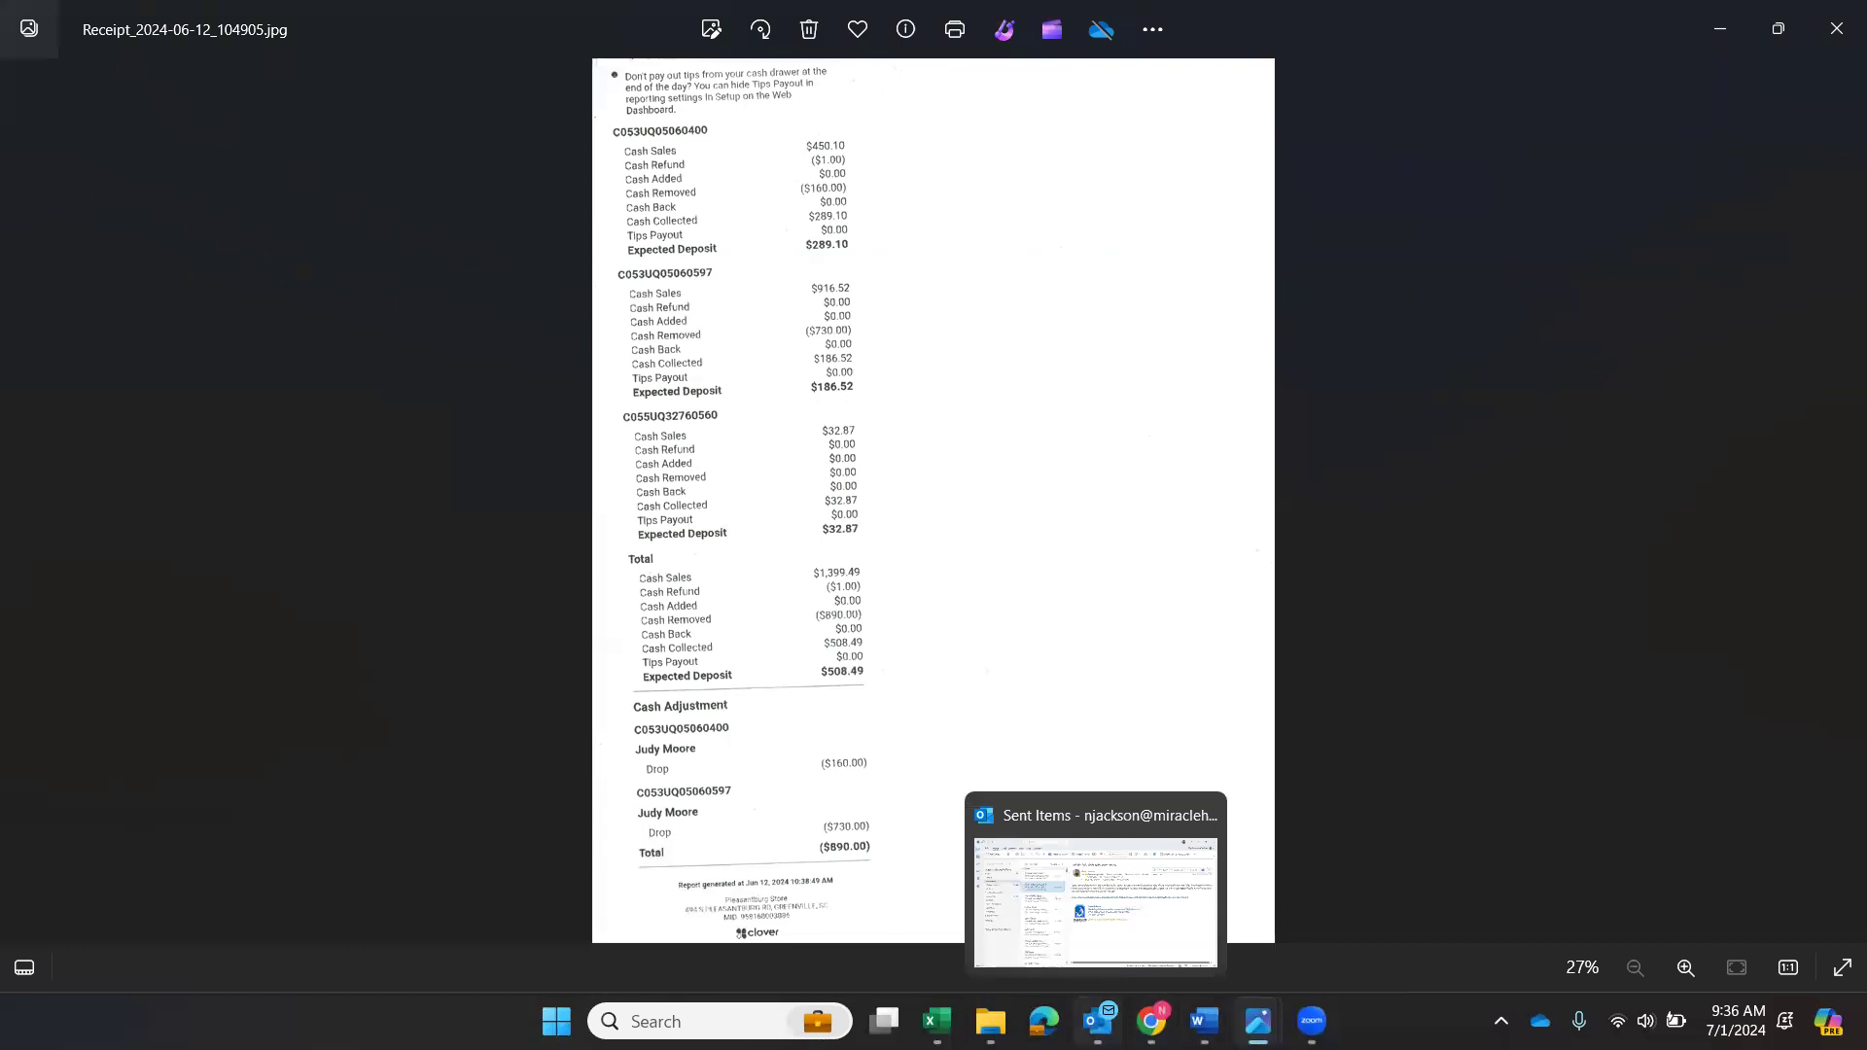
{"action": "left_click", "coordinate": [1151, 1021]}
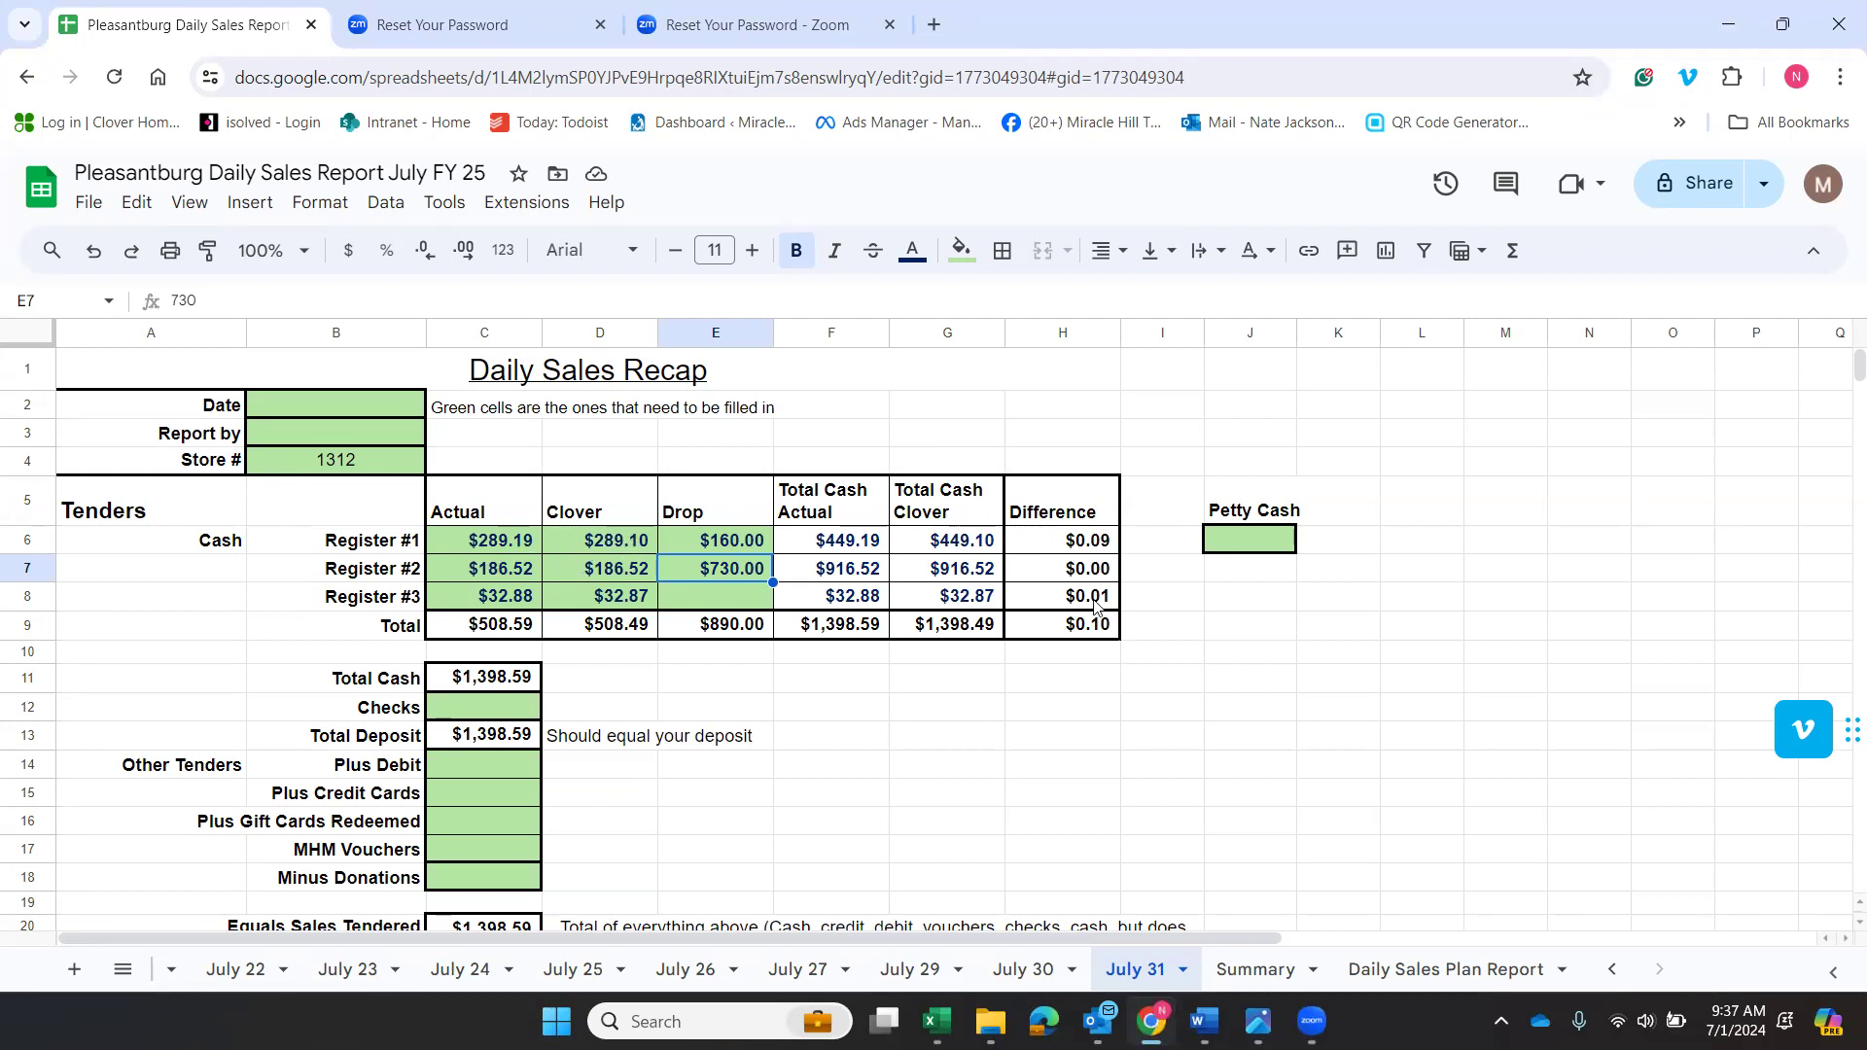
Try 289.09 as Register #1's Actual cash in the recap, and undo that change.
{"action": "left_click", "coordinate": [1084, 536]}
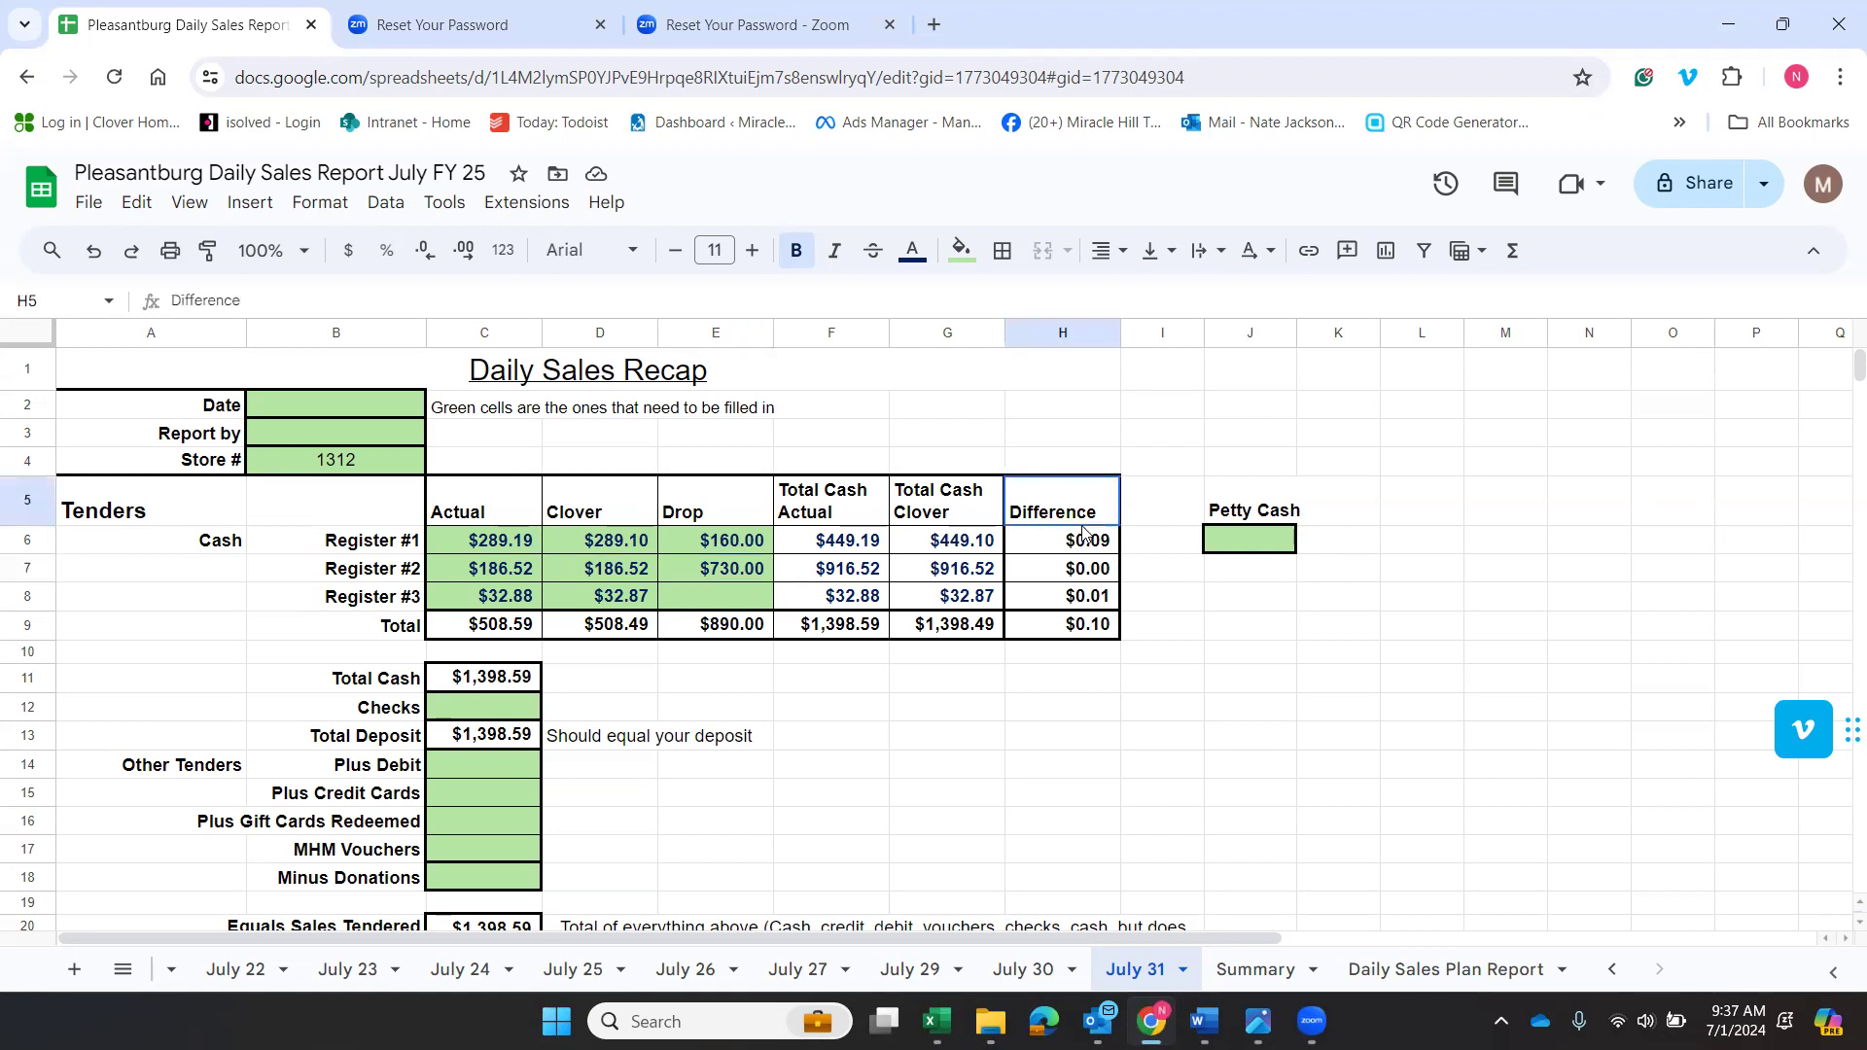
{"action": "left_click", "coordinate": [522, 549]}
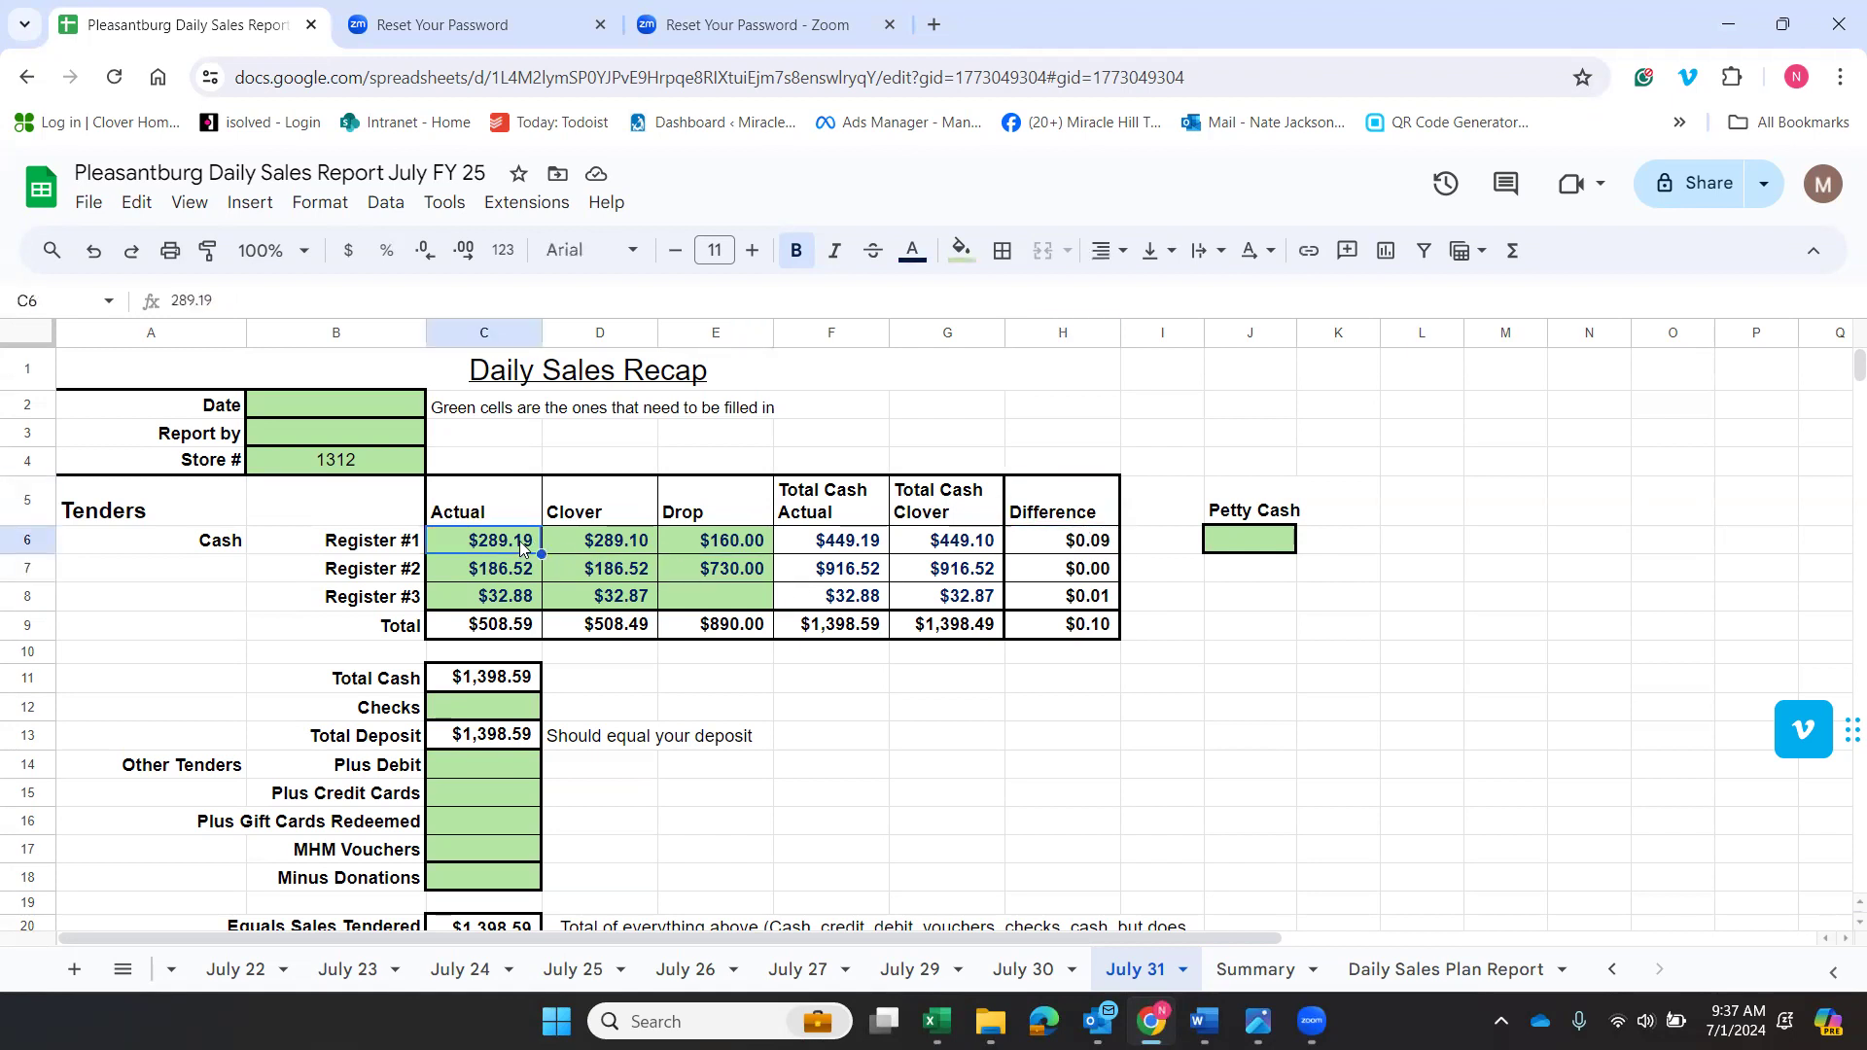
{"action": "double_click", "coordinate": [527, 543]}
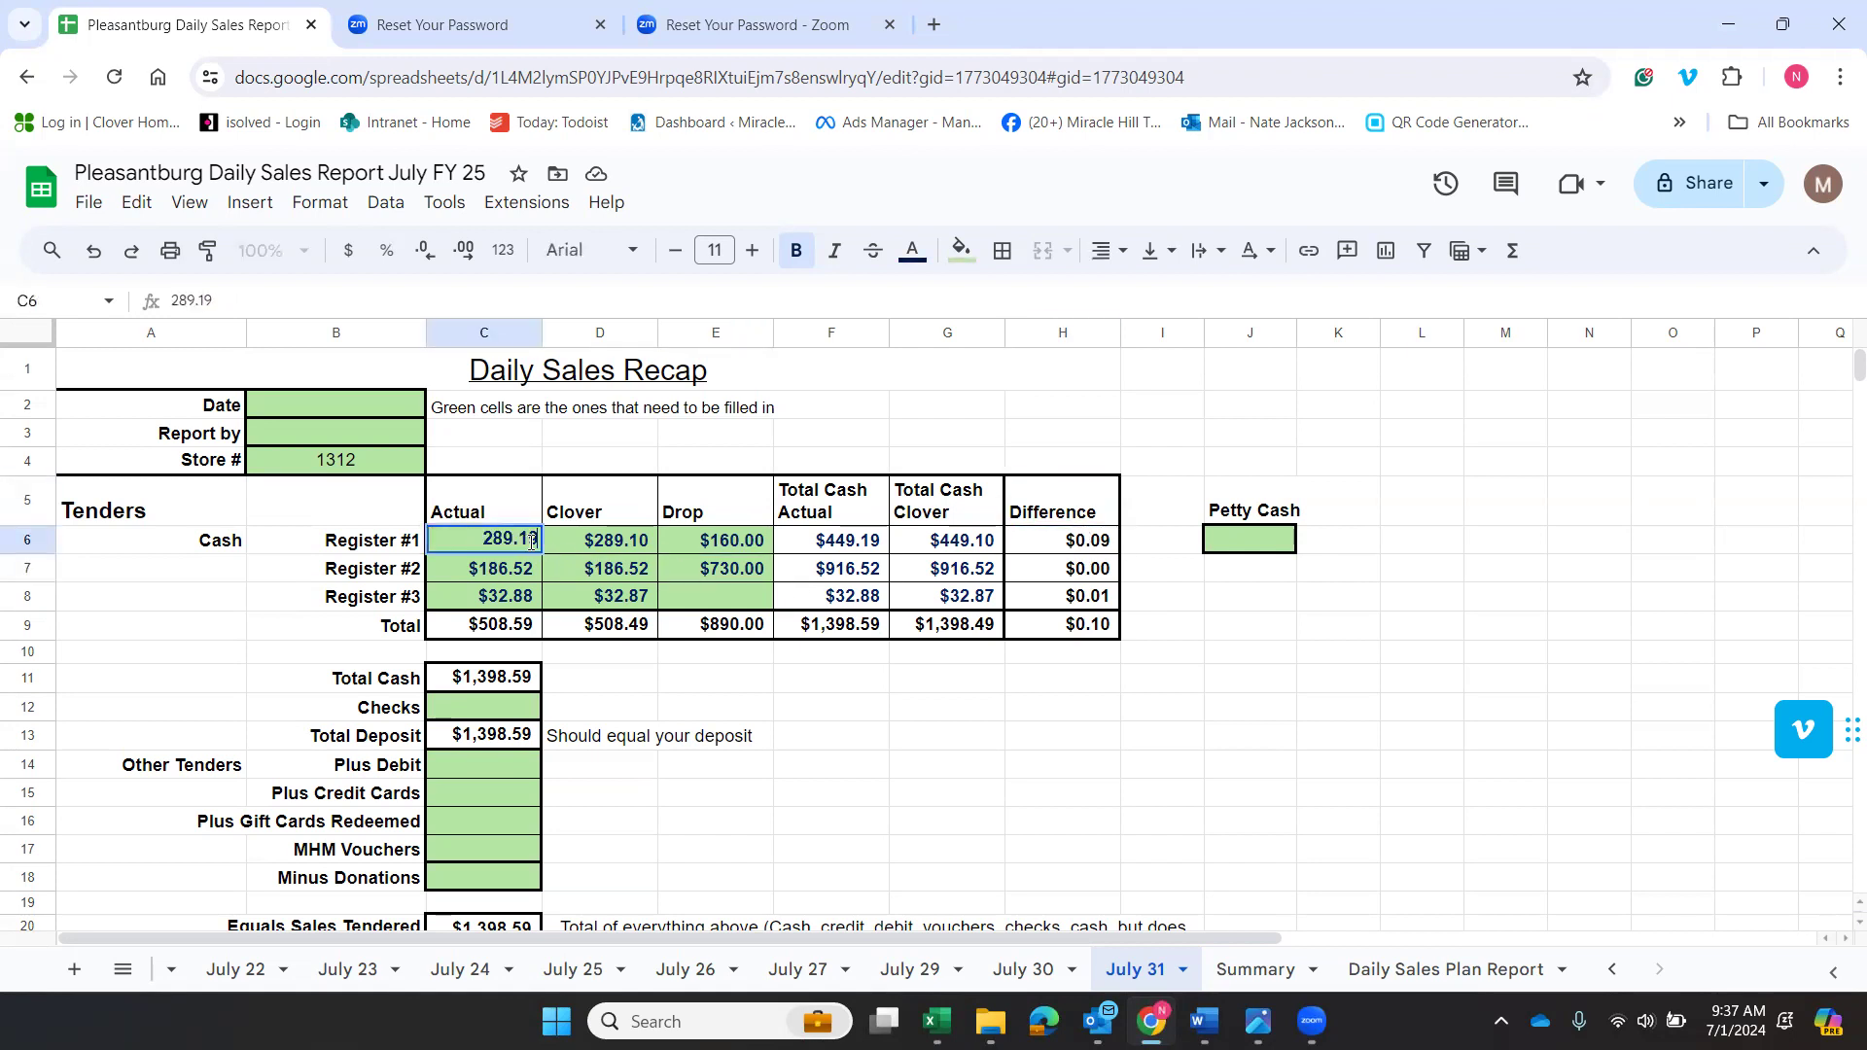
{"action": "key", "text": "BackSpace"}
{"action": "key", "text": "BackSpace"}
{"action": "type", "text": "09"}
{"action": "left_click", "coordinate": [641, 574]}
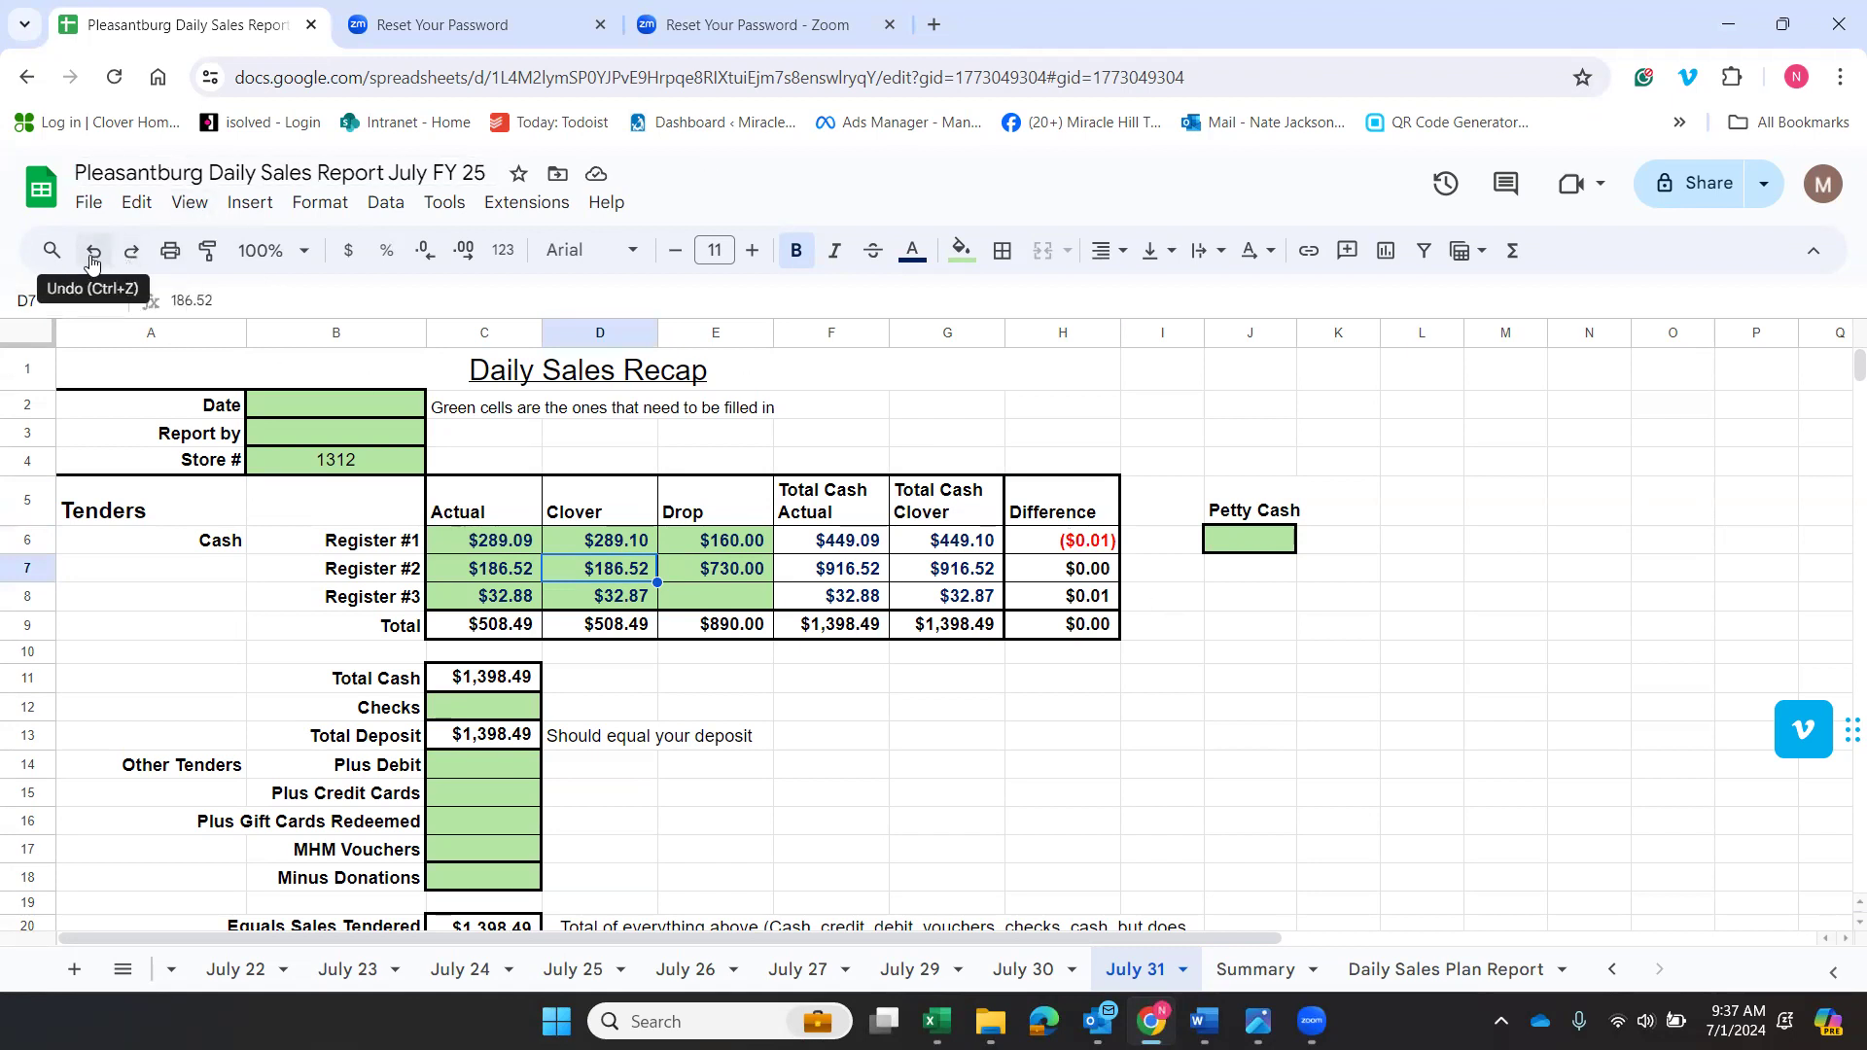
{"action": "left_click", "coordinate": [92, 256]}
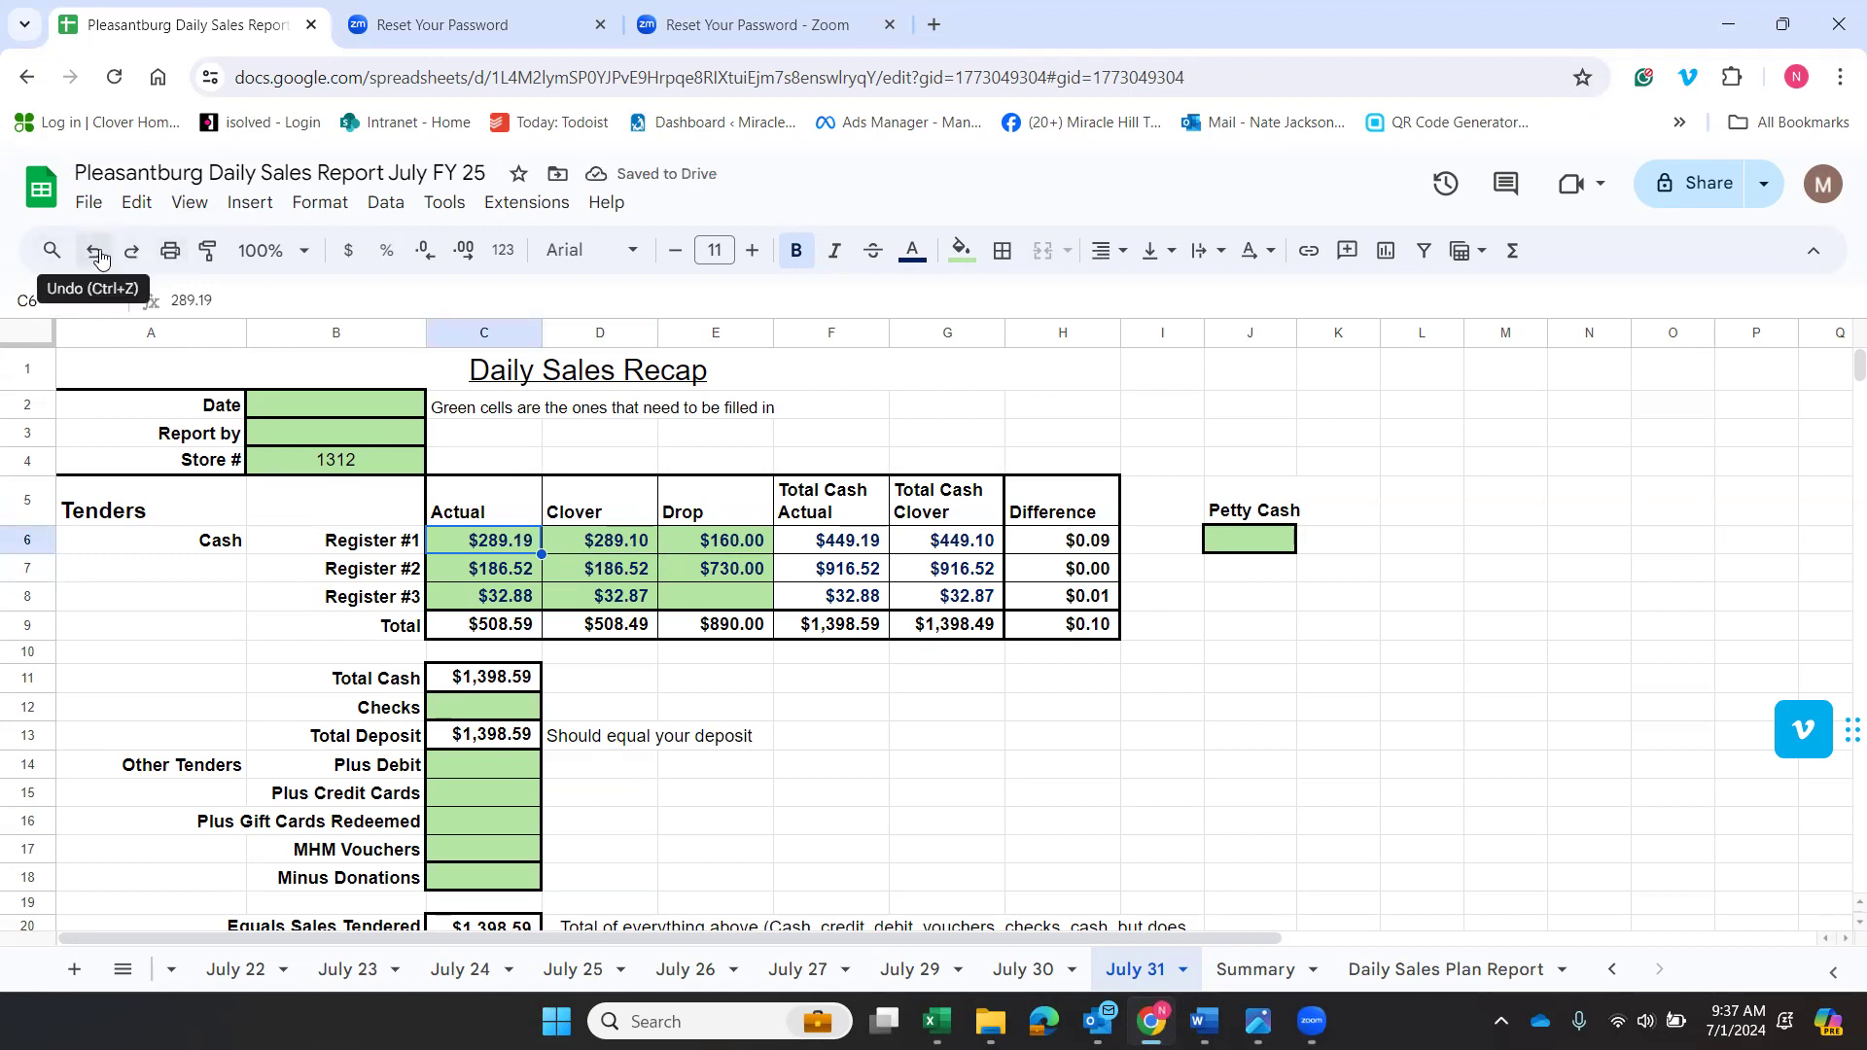
Examine the Total Cash Actual sum, the Checks cell and the Total Deposit formula in the recap.
{"action": "left_click", "coordinate": [843, 632]}
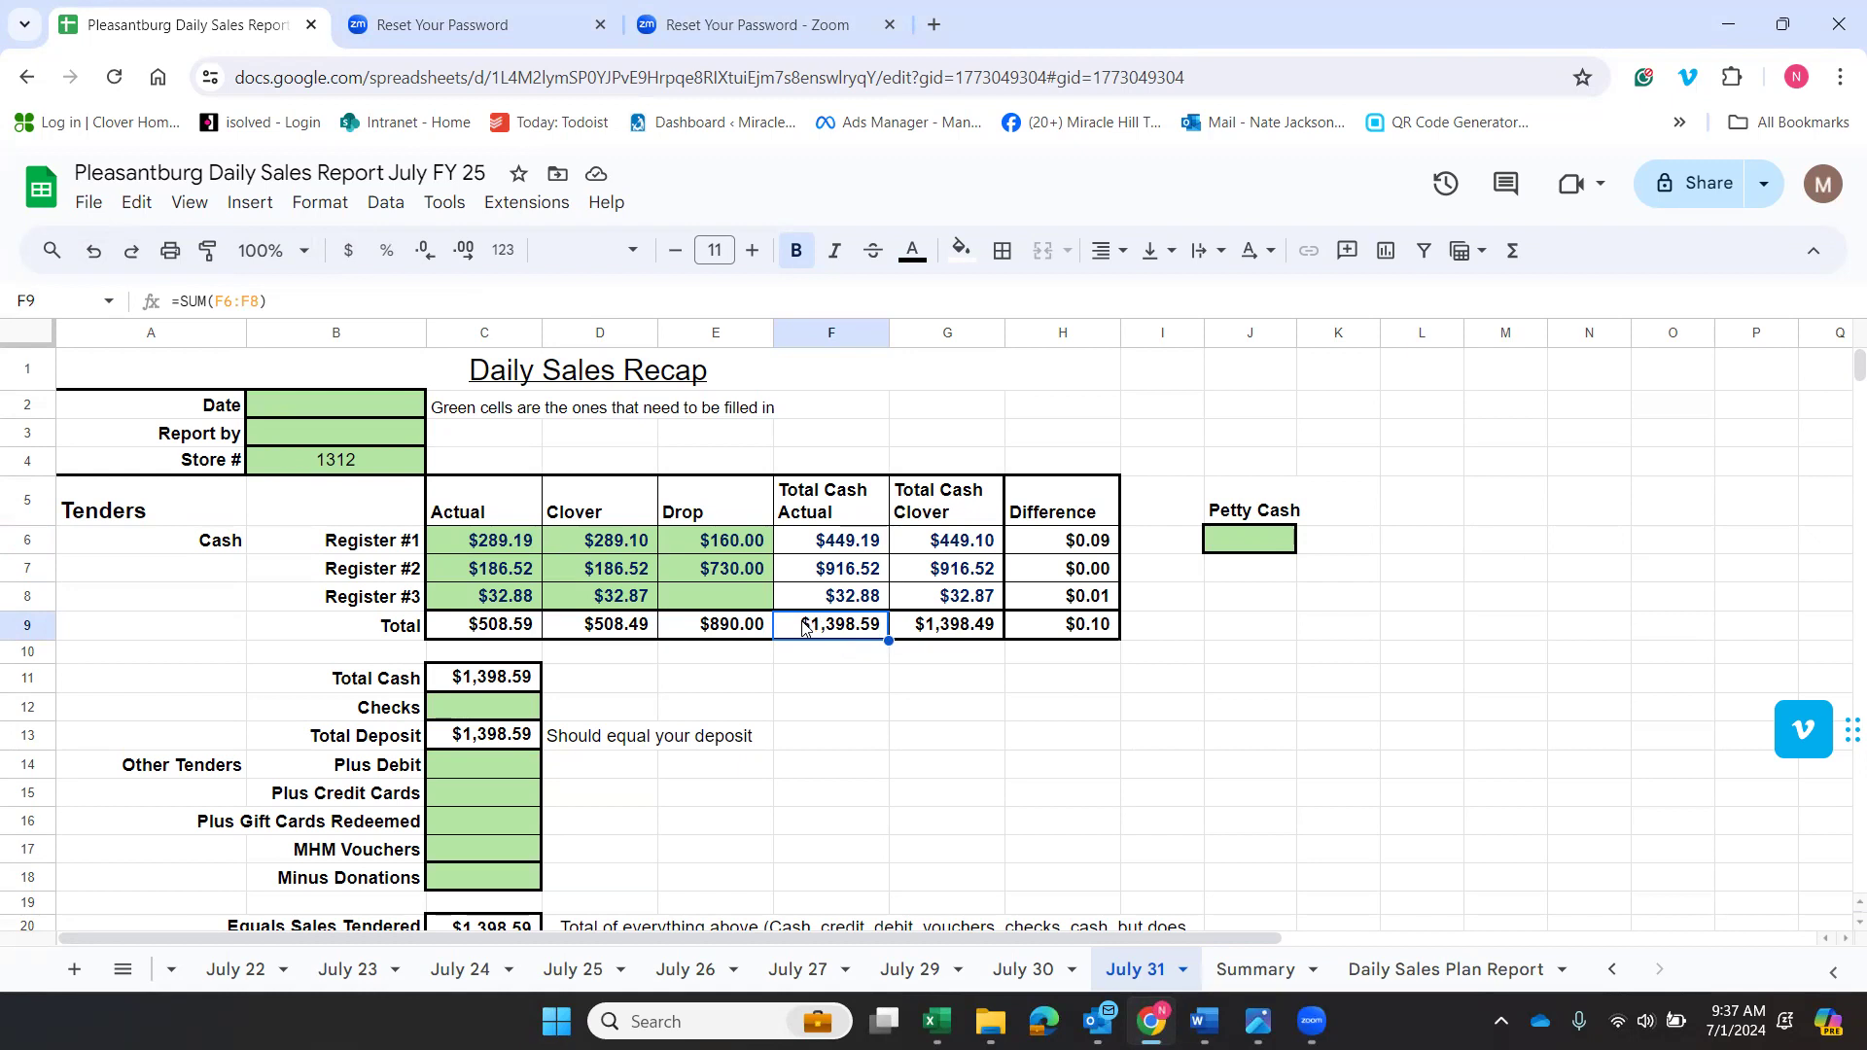
{"action": "left_click", "coordinate": [475, 717]}
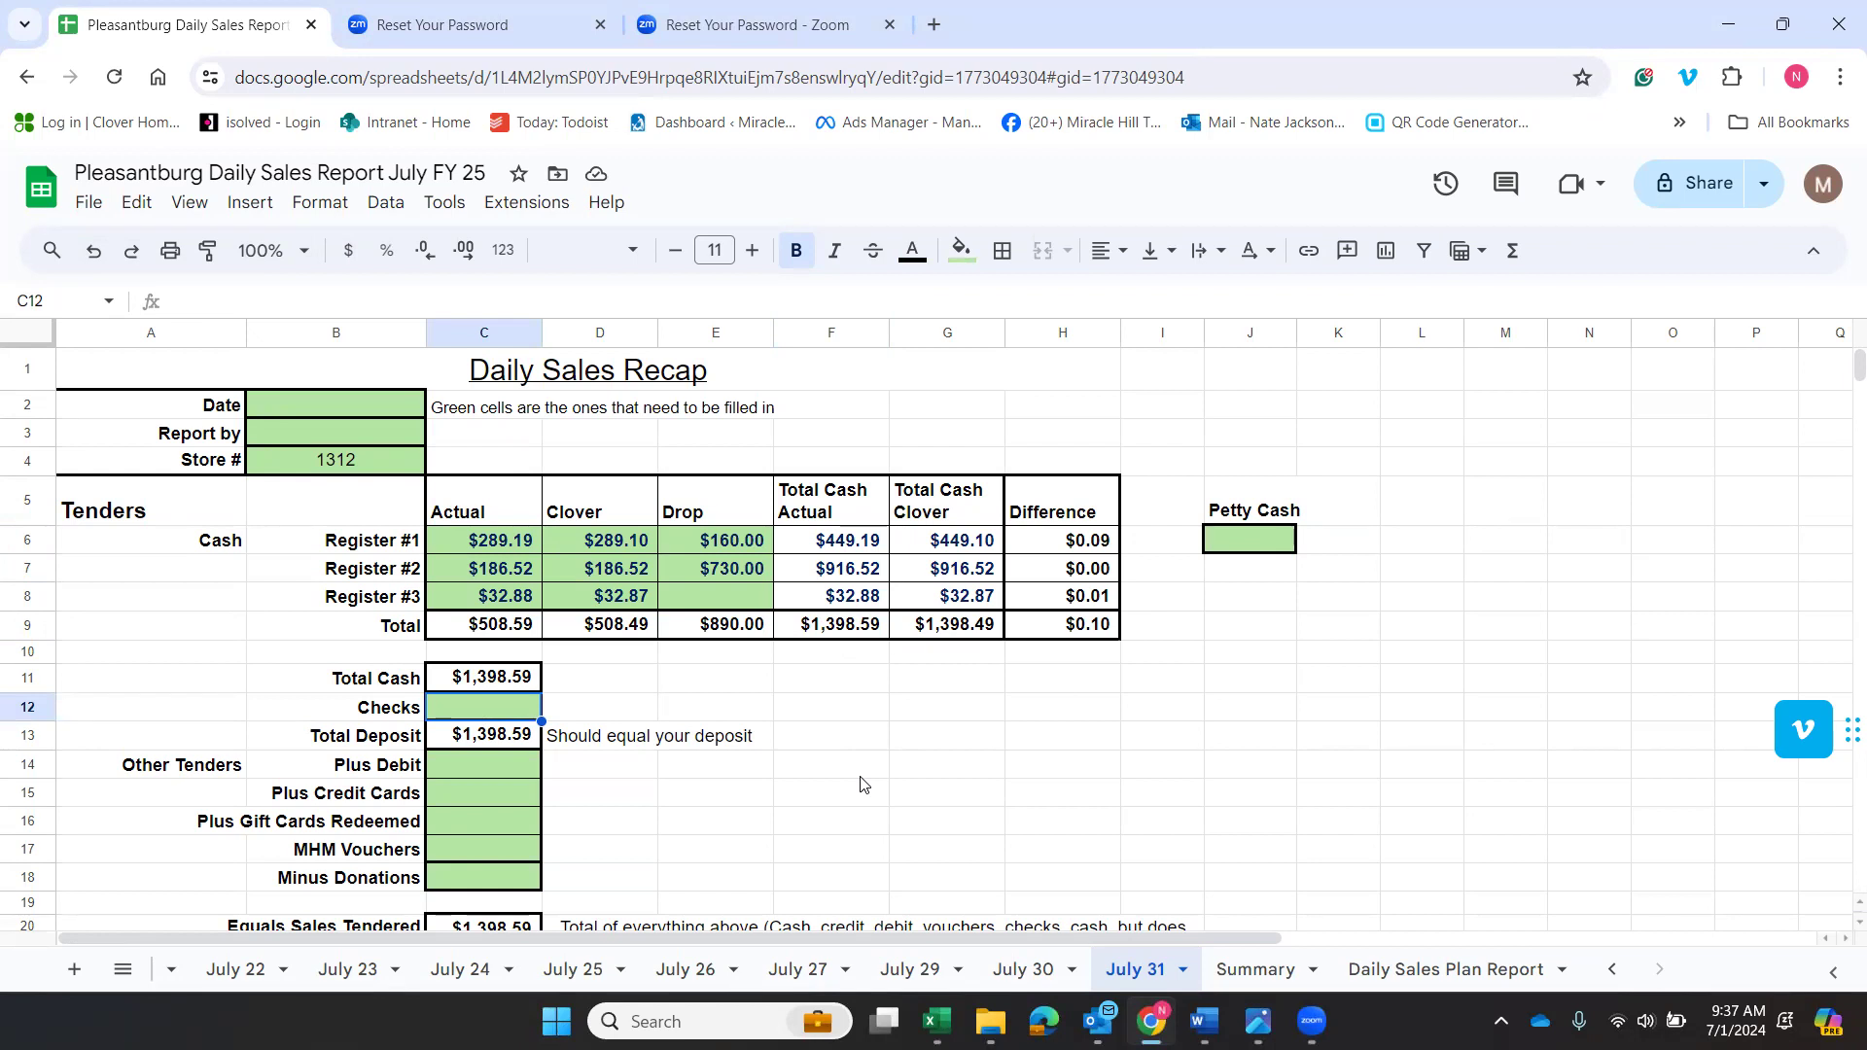
{"action": "left_click", "coordinate": [483, 741]}
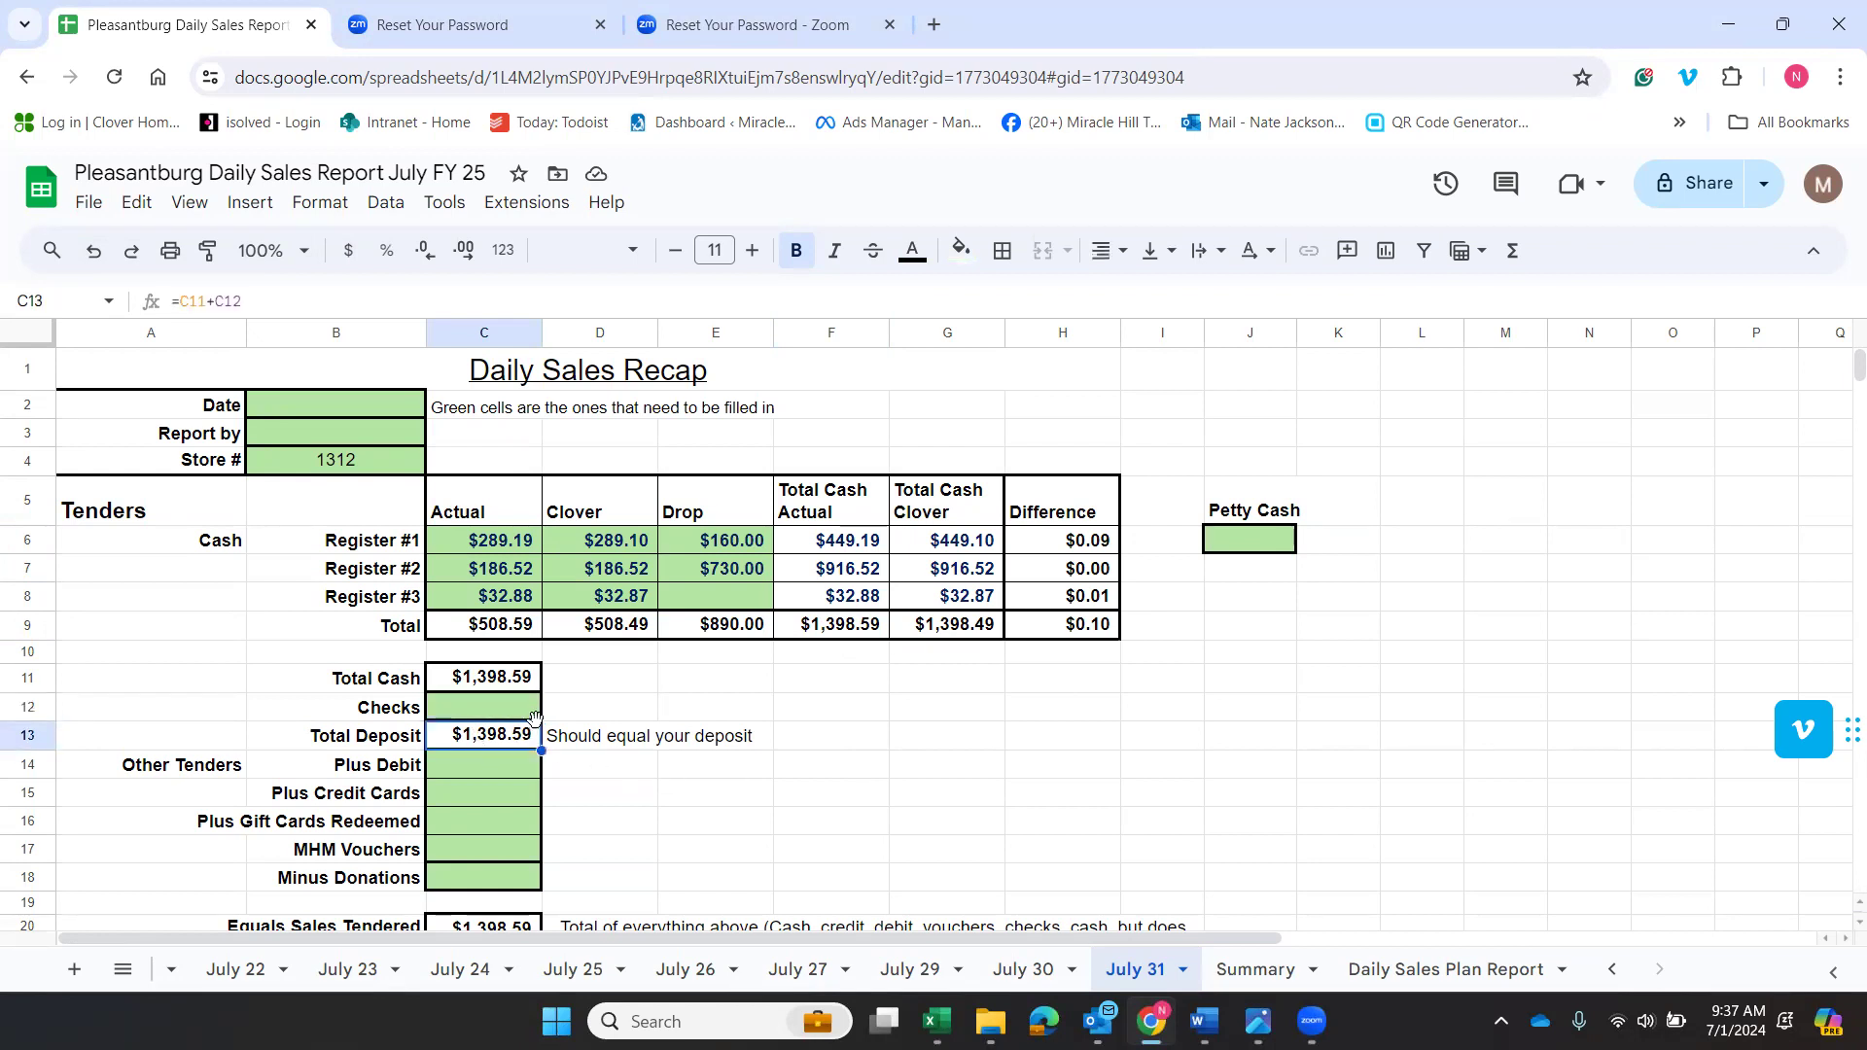
{"action": "left_click", "coordinate": [496, 707]}
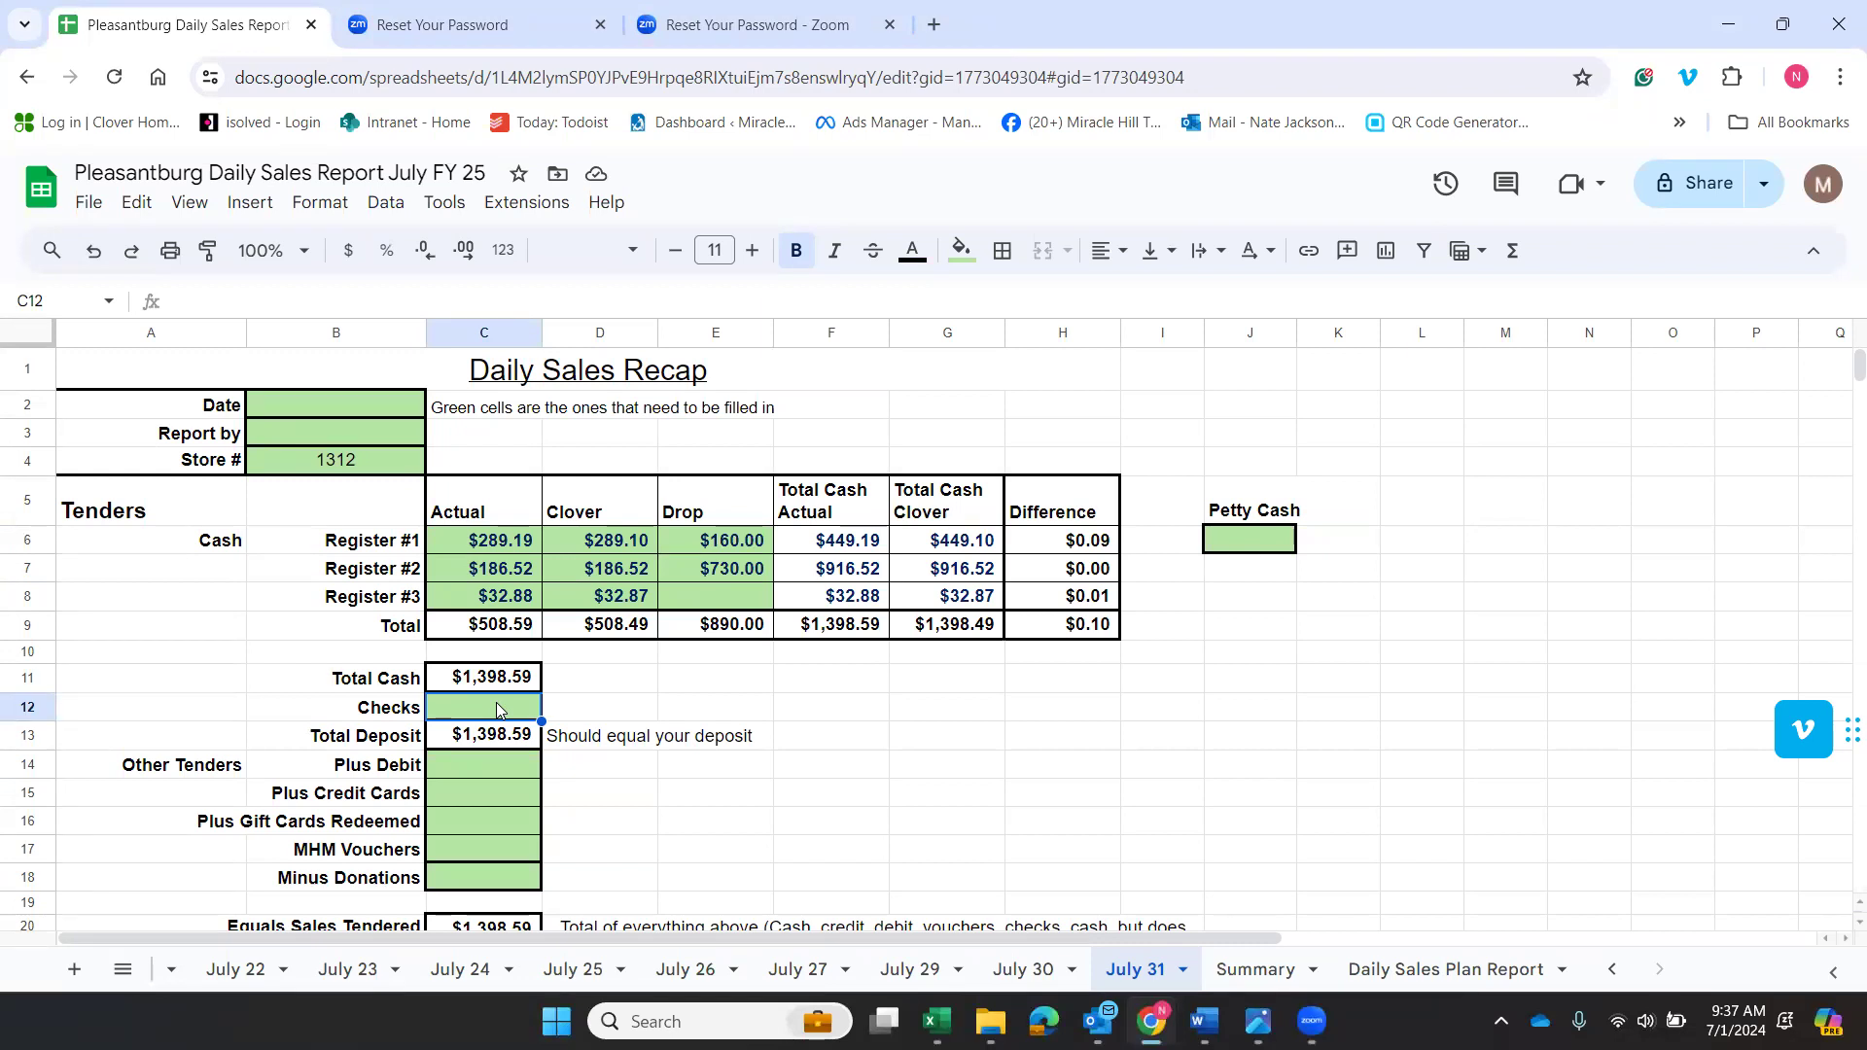
Look up the card totals on the Sales Overview receipt image and enter 1968.72 for Plus Debit and 1333.09 for Plus Credit Cards.
{"action": "left_click", "coordinate": [460, 766]}
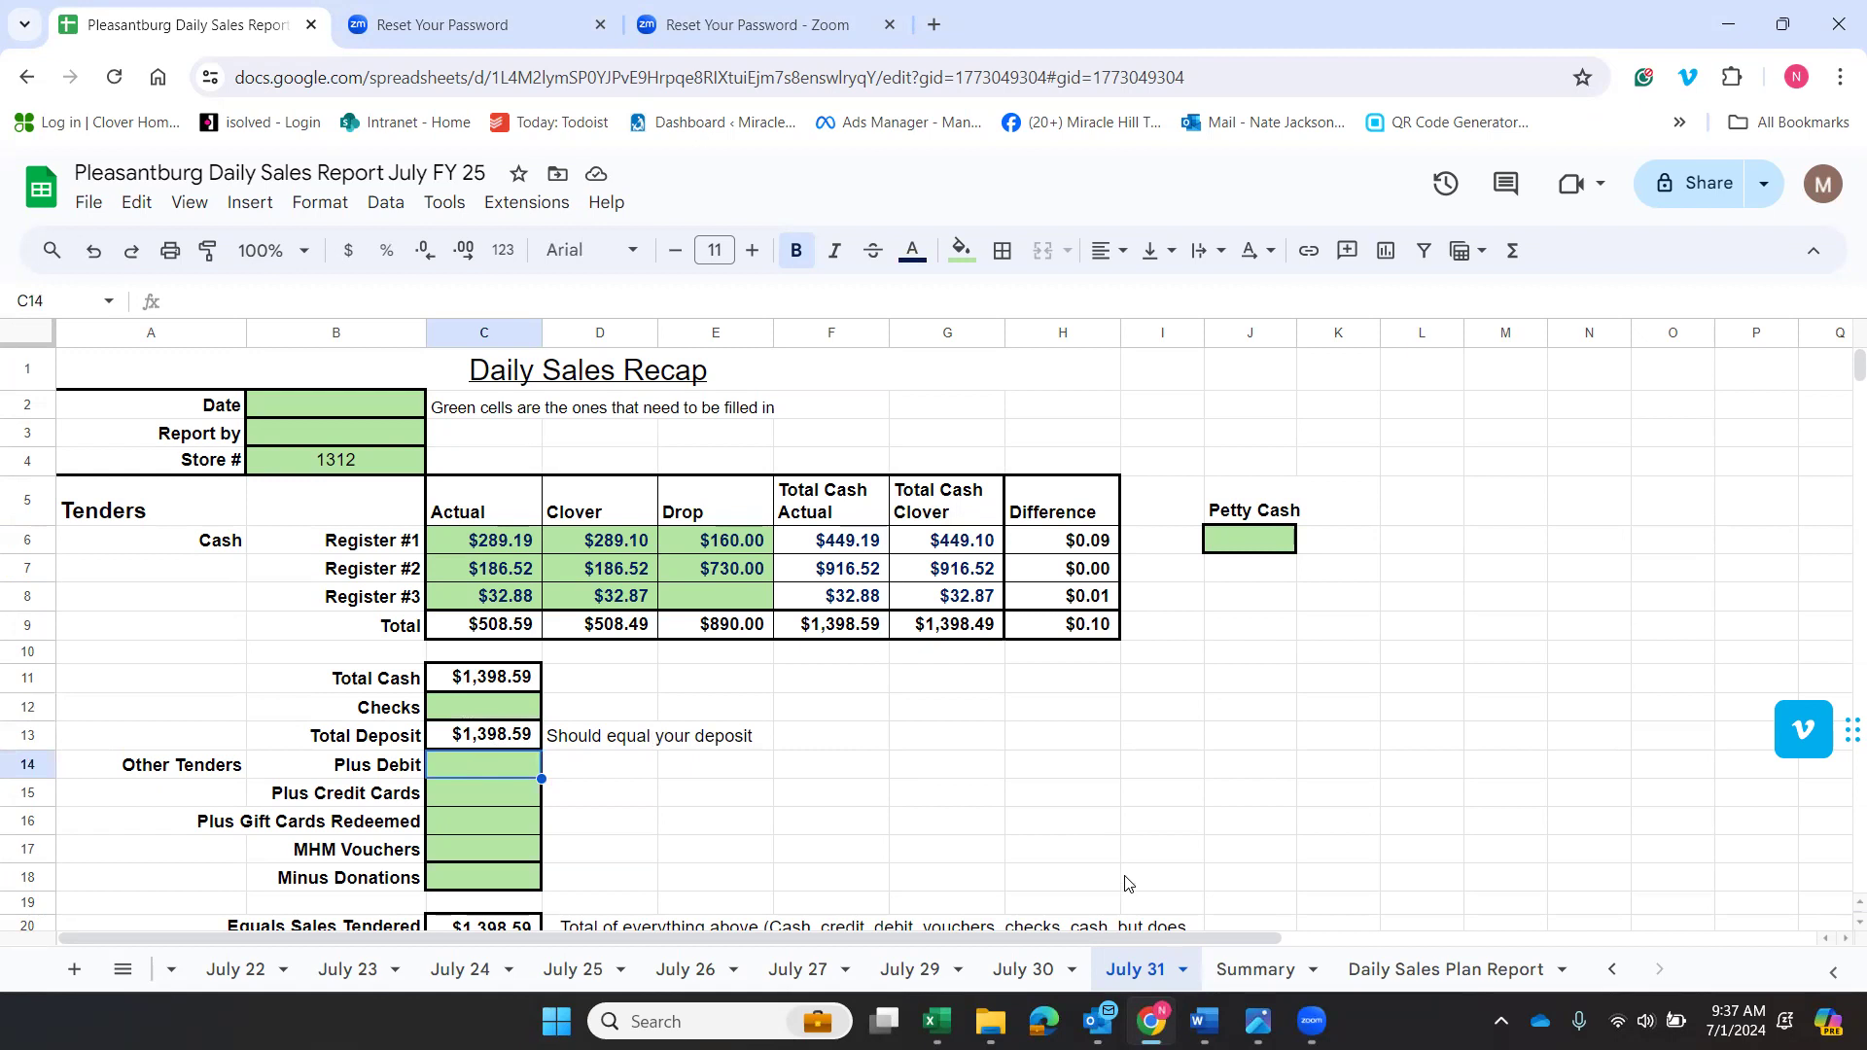
{"action": "mouse_move", "coordinate": [1258, 1021]}
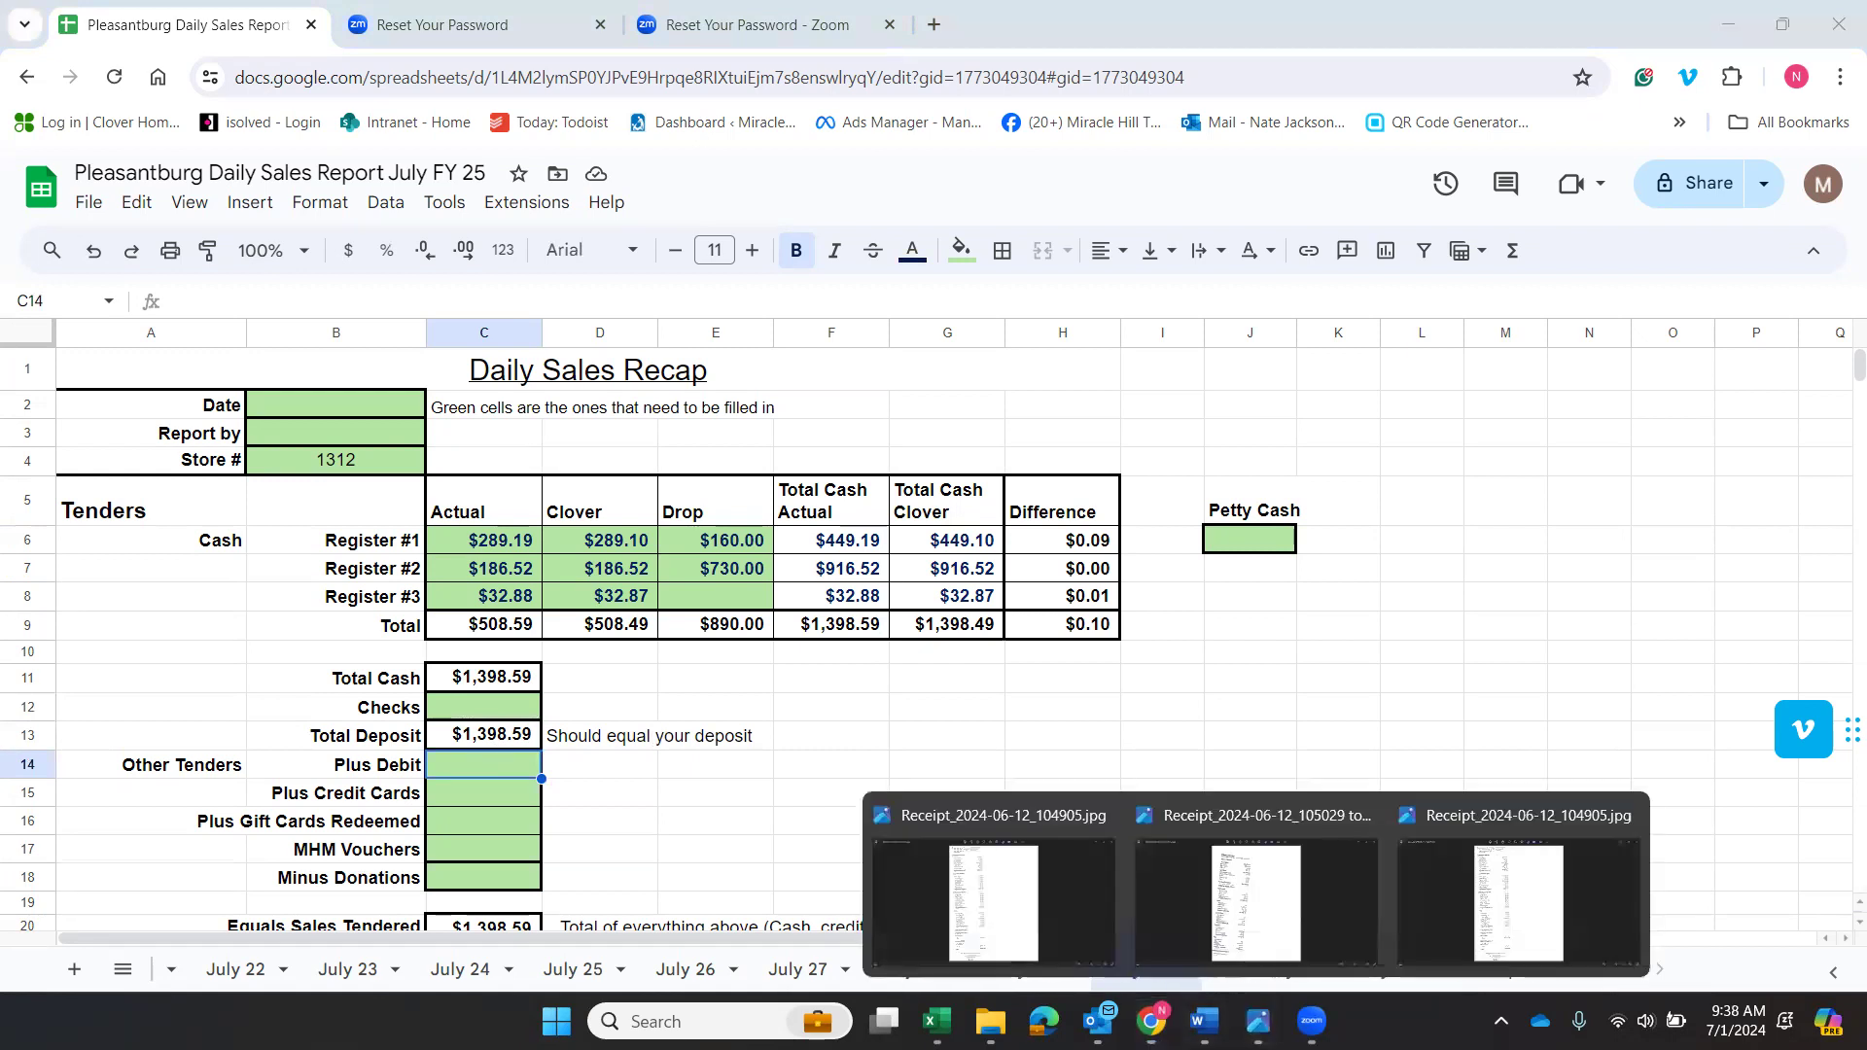
{"action": "left_click", "coordinate": [1262, 929]}
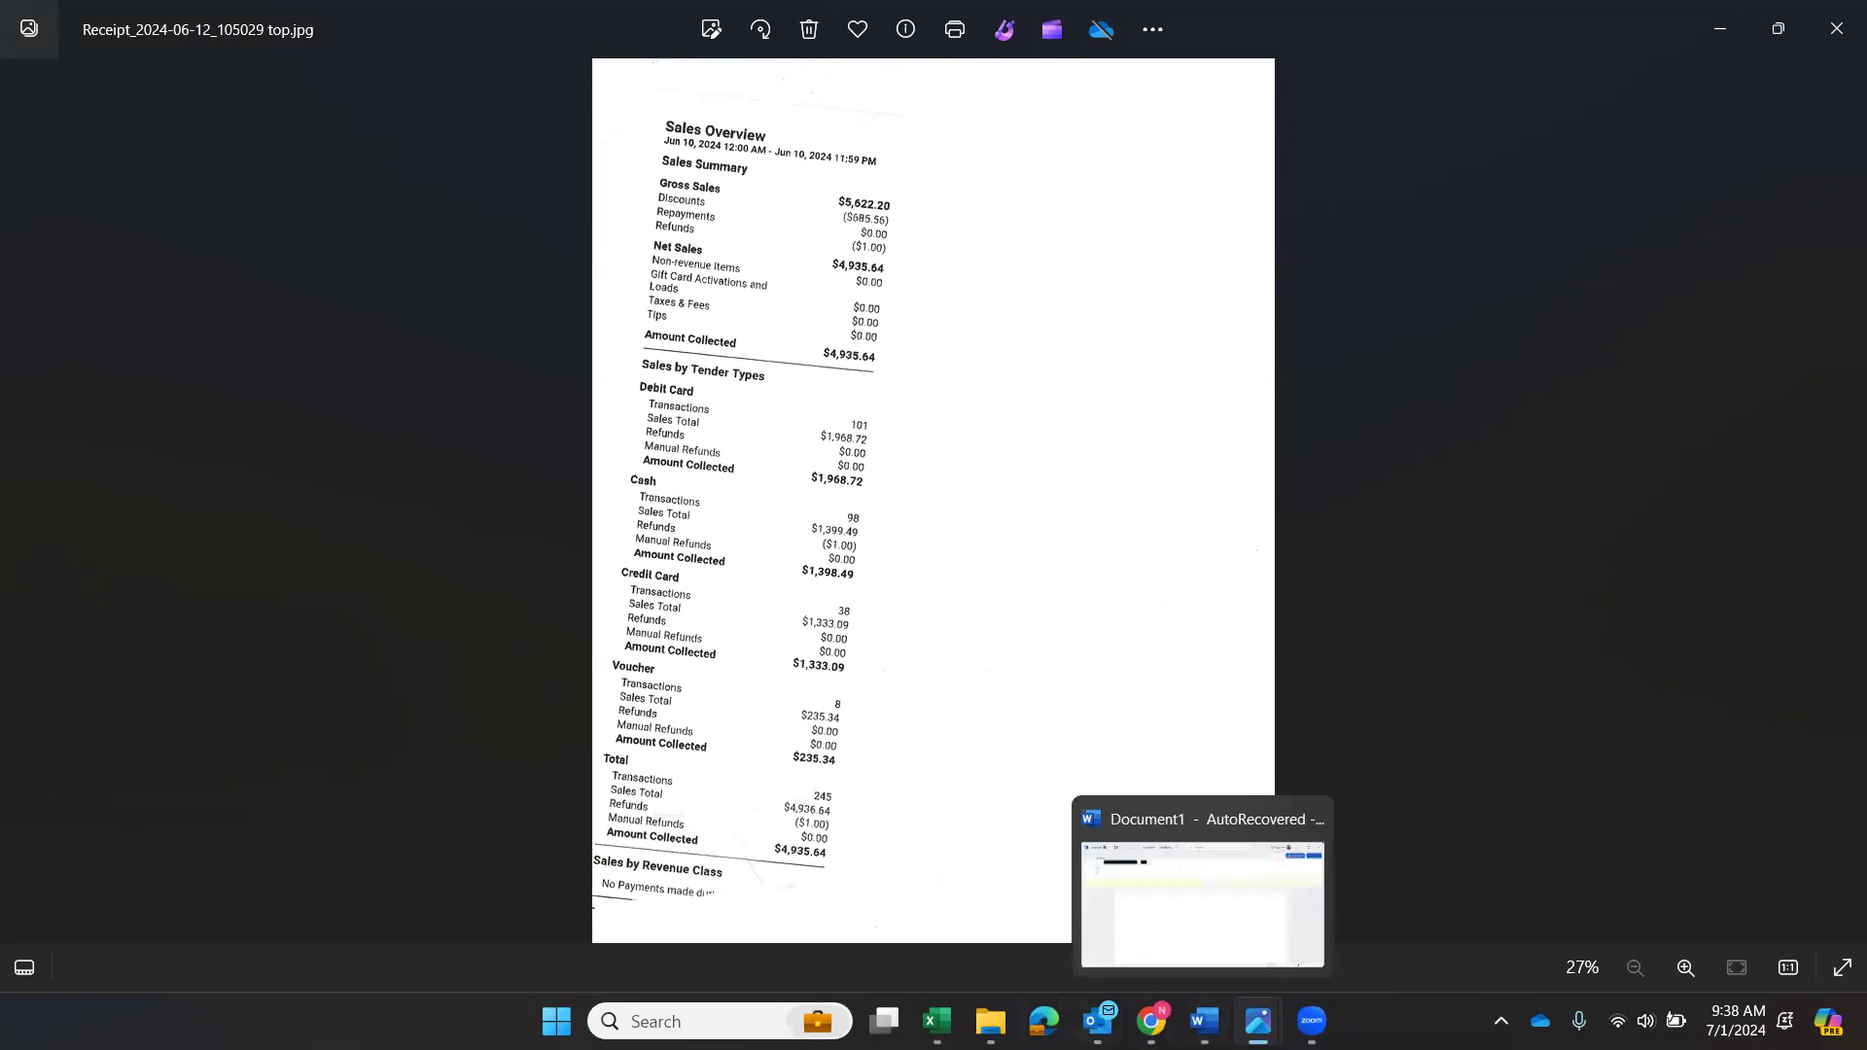
{"action": "mouse_move", "coordinate": [936, 1021]}
{"action": "left_click", "coordinate": [1150, 1021]}
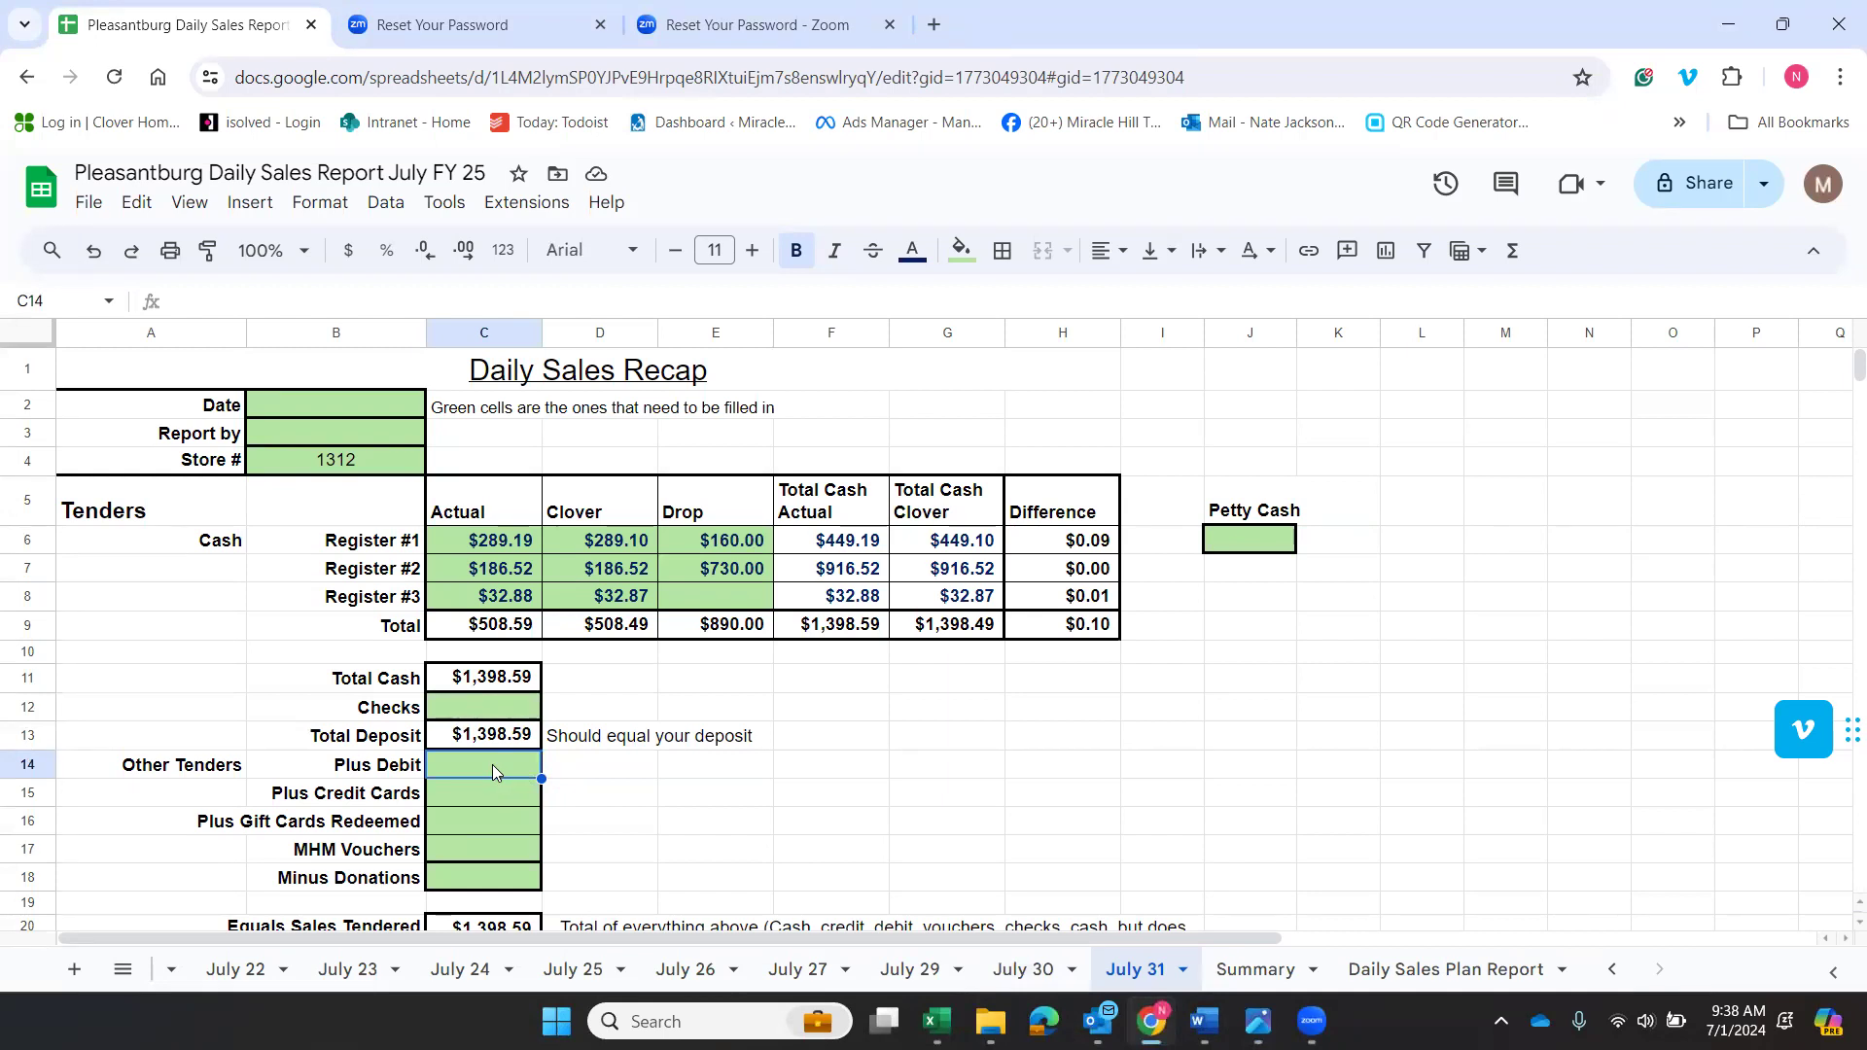
{"action": "type", "text": "1968.72"}
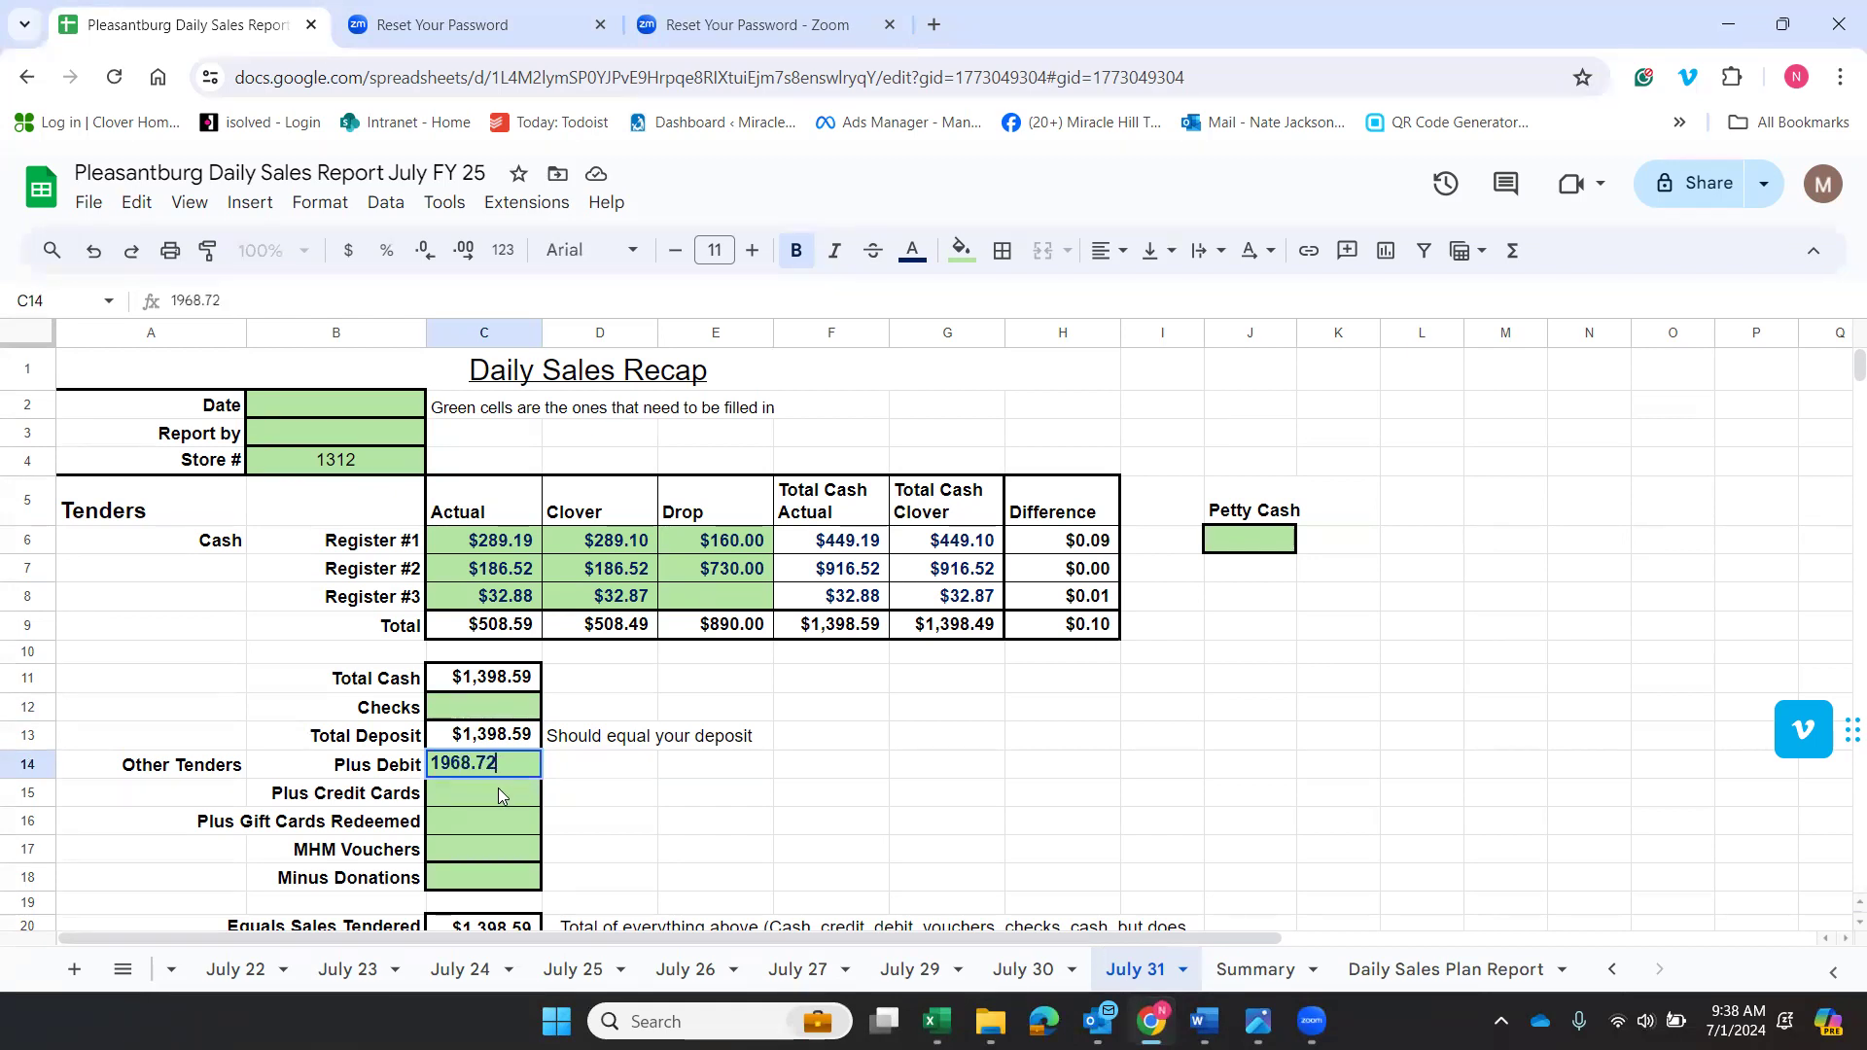
{"action": "key", "text": "Return"}
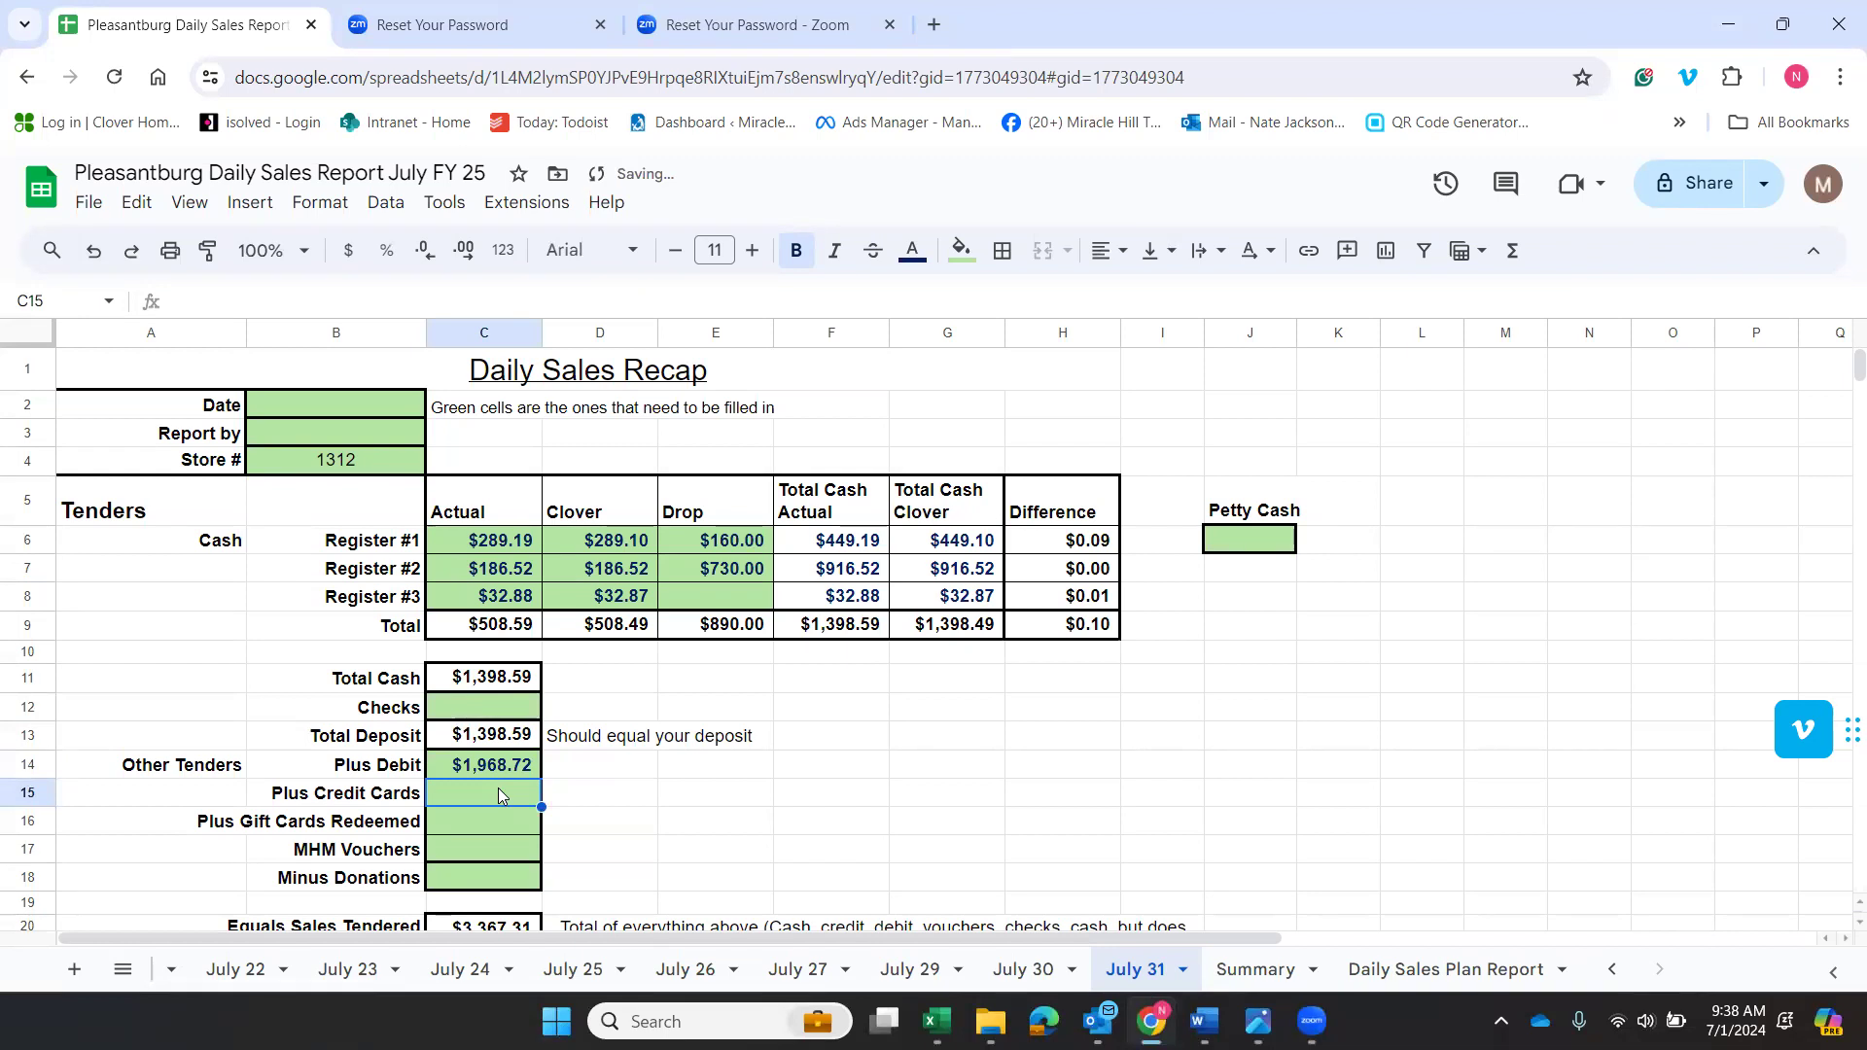
{"action": "type", "text": "1333.09"}
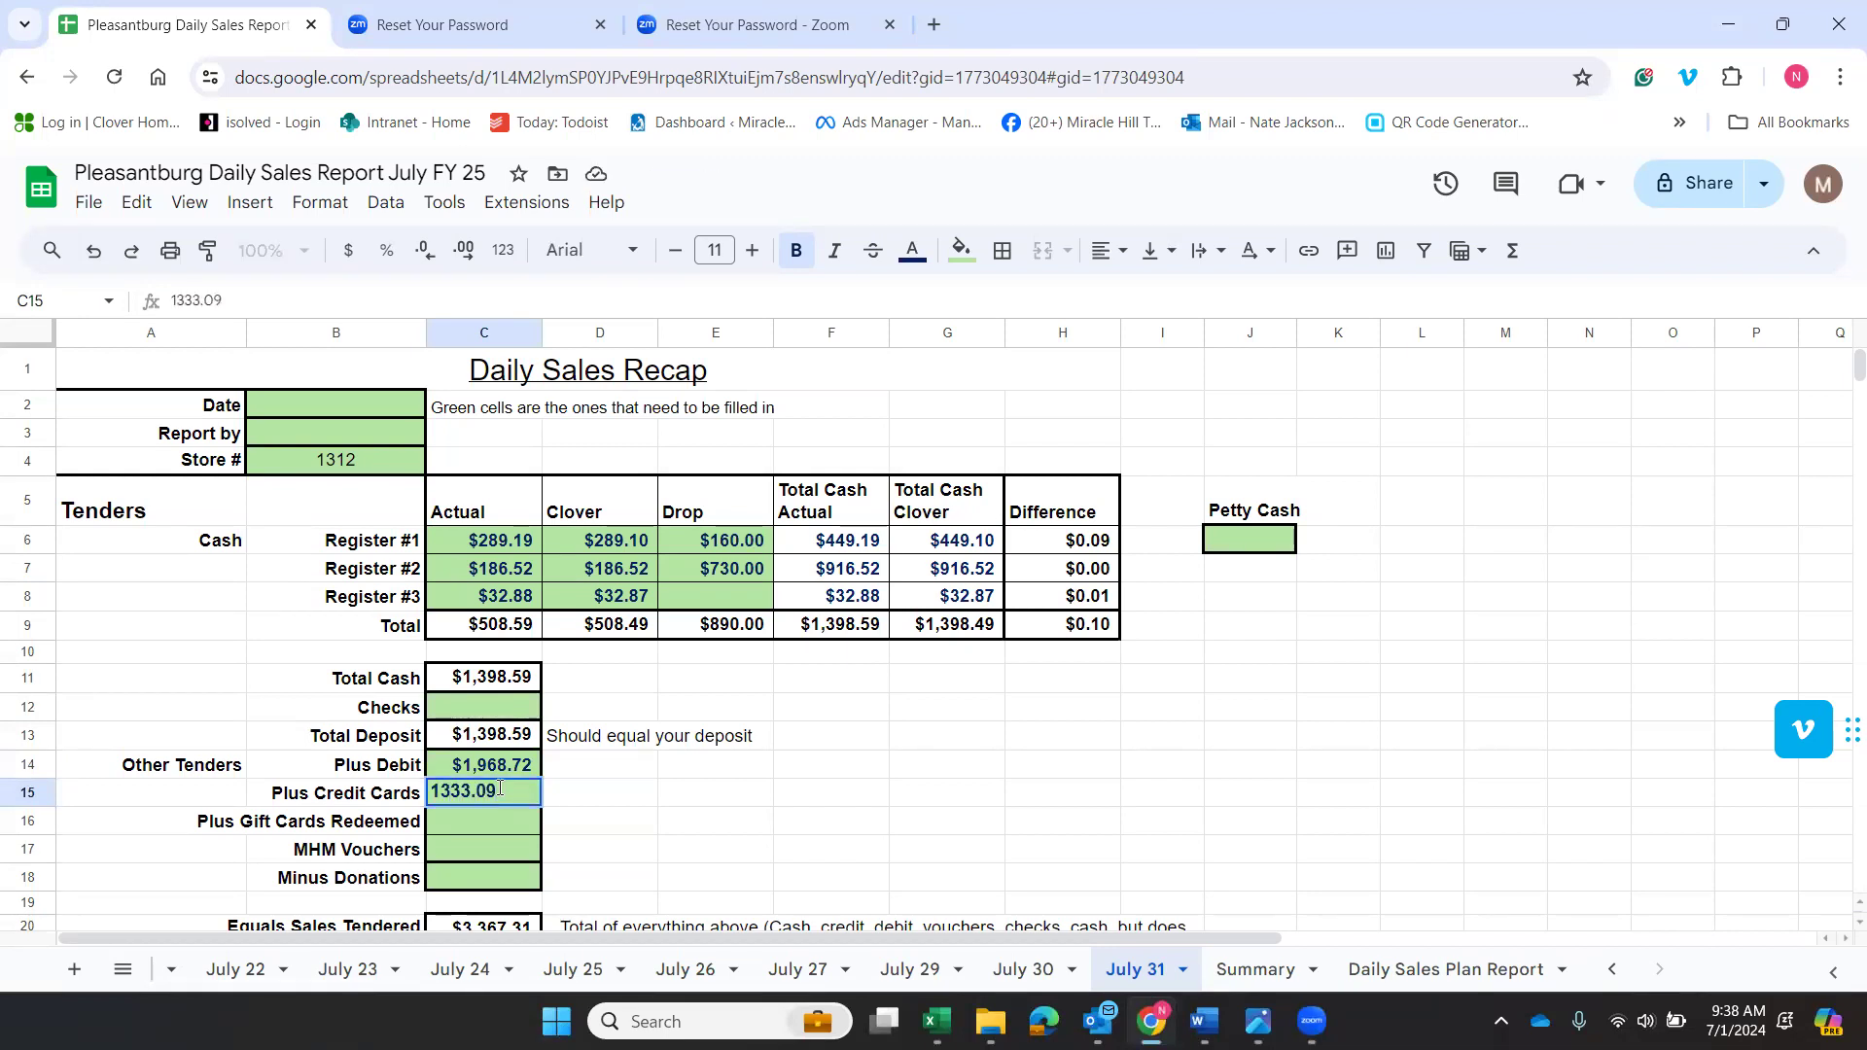
{"action": "key", "text": "Return"}
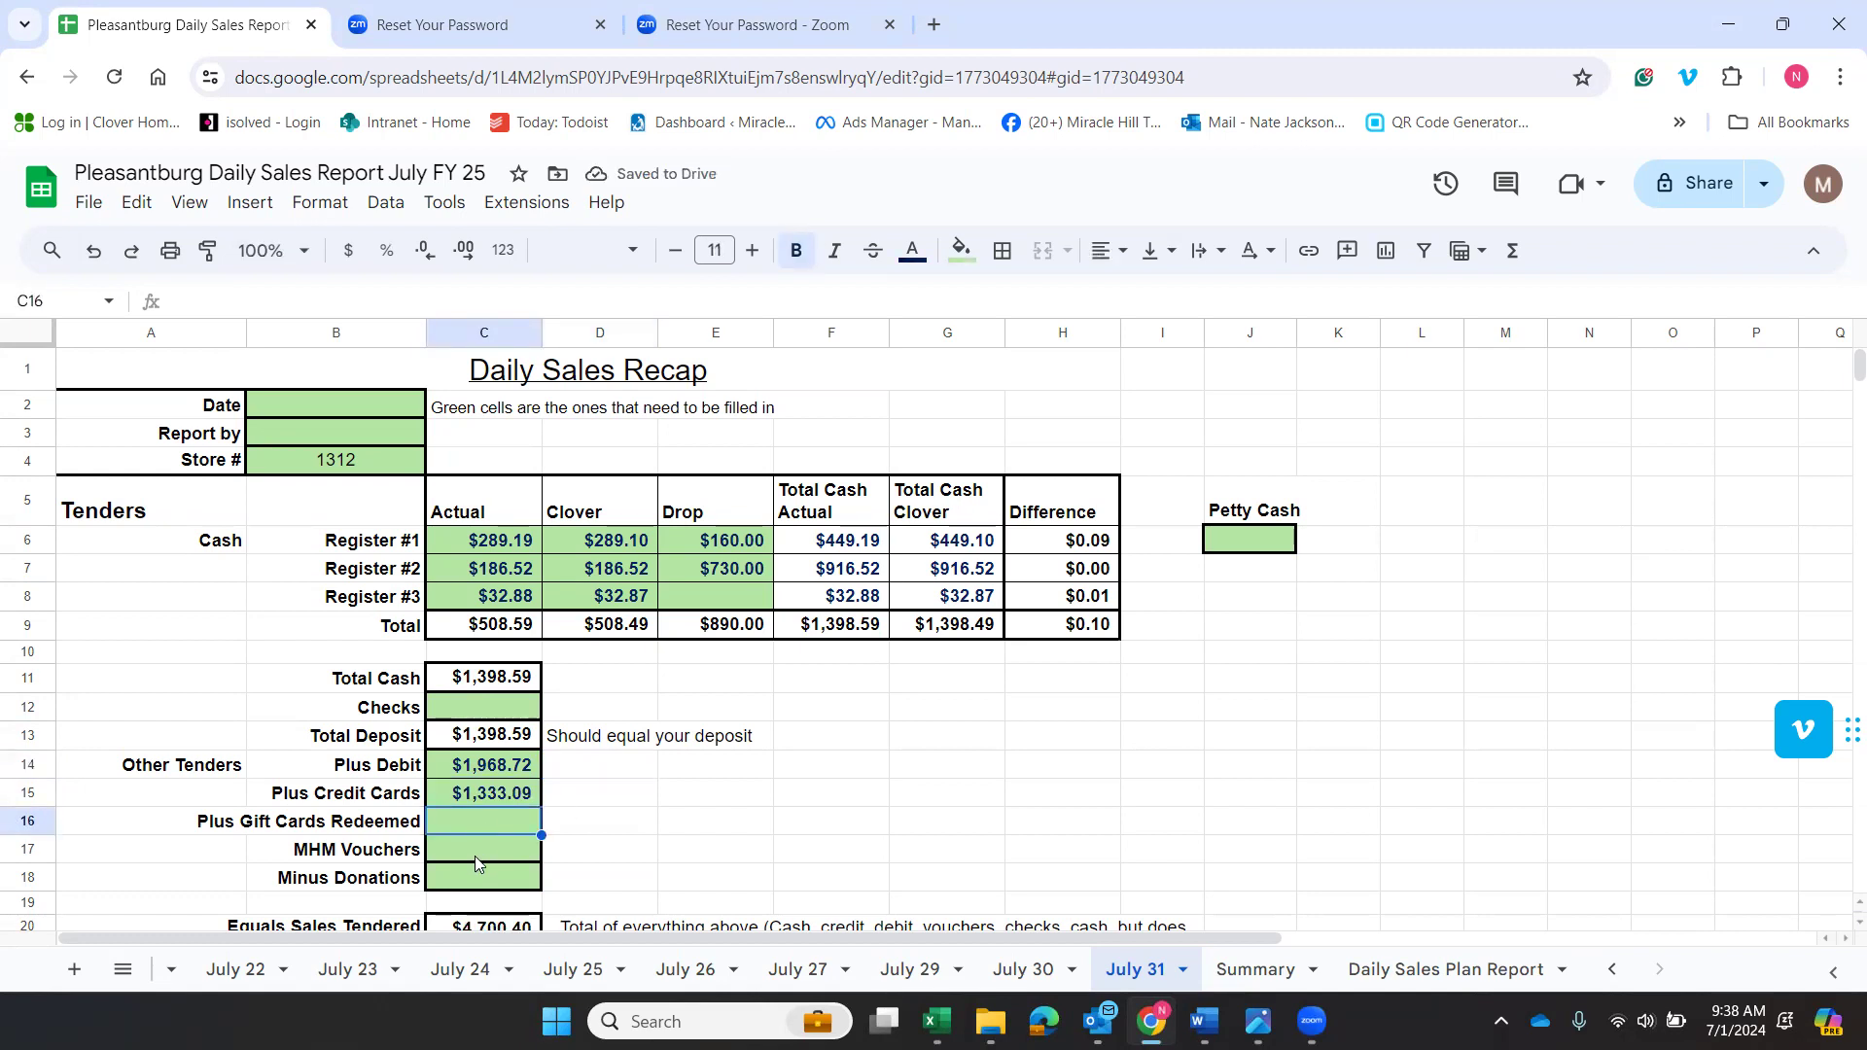
Enter 235.34 for MHM Vouchers and 0.01 for Minus Donations in the Other Tenders section.
{"action": "left_click", "coordinate": [474, 855]}
{"action": "type", "text": "235.34"}
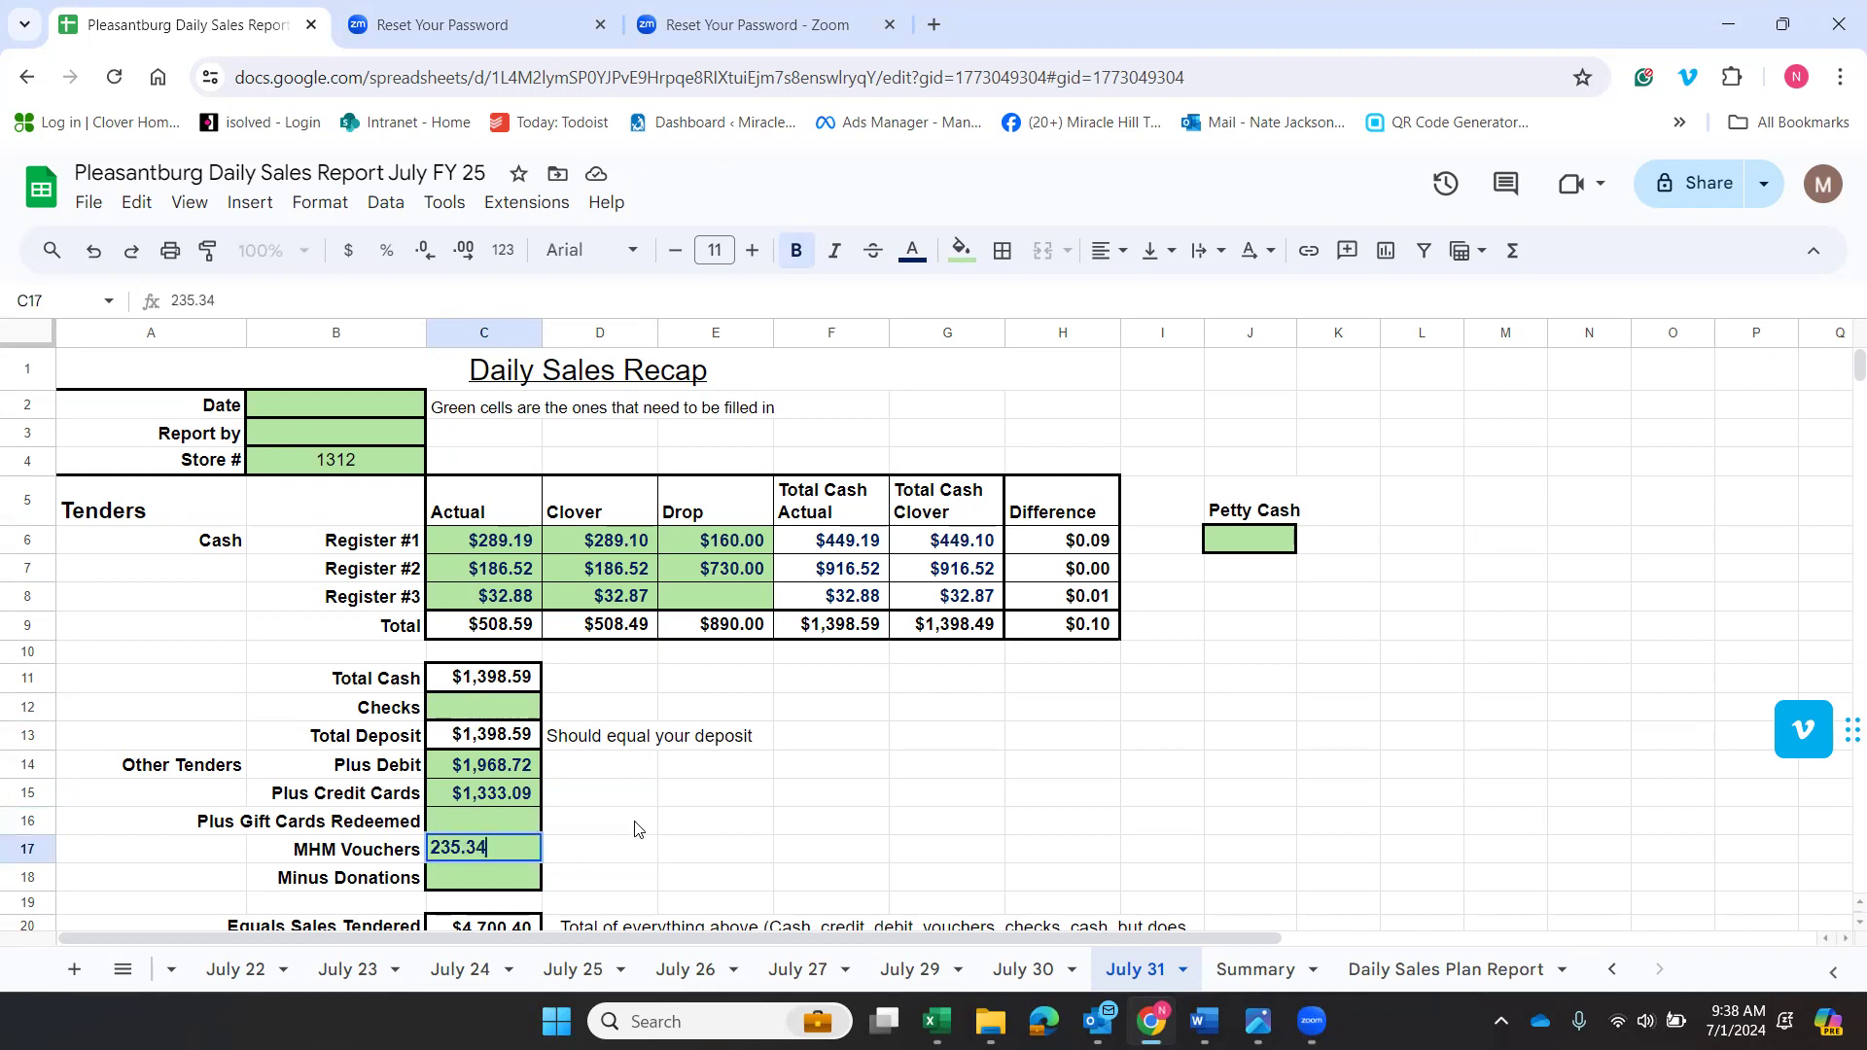
{"action": "left_click", "coordinate": [639, 825]}
{"action": "left_click", "coordinate": [476, 889]}
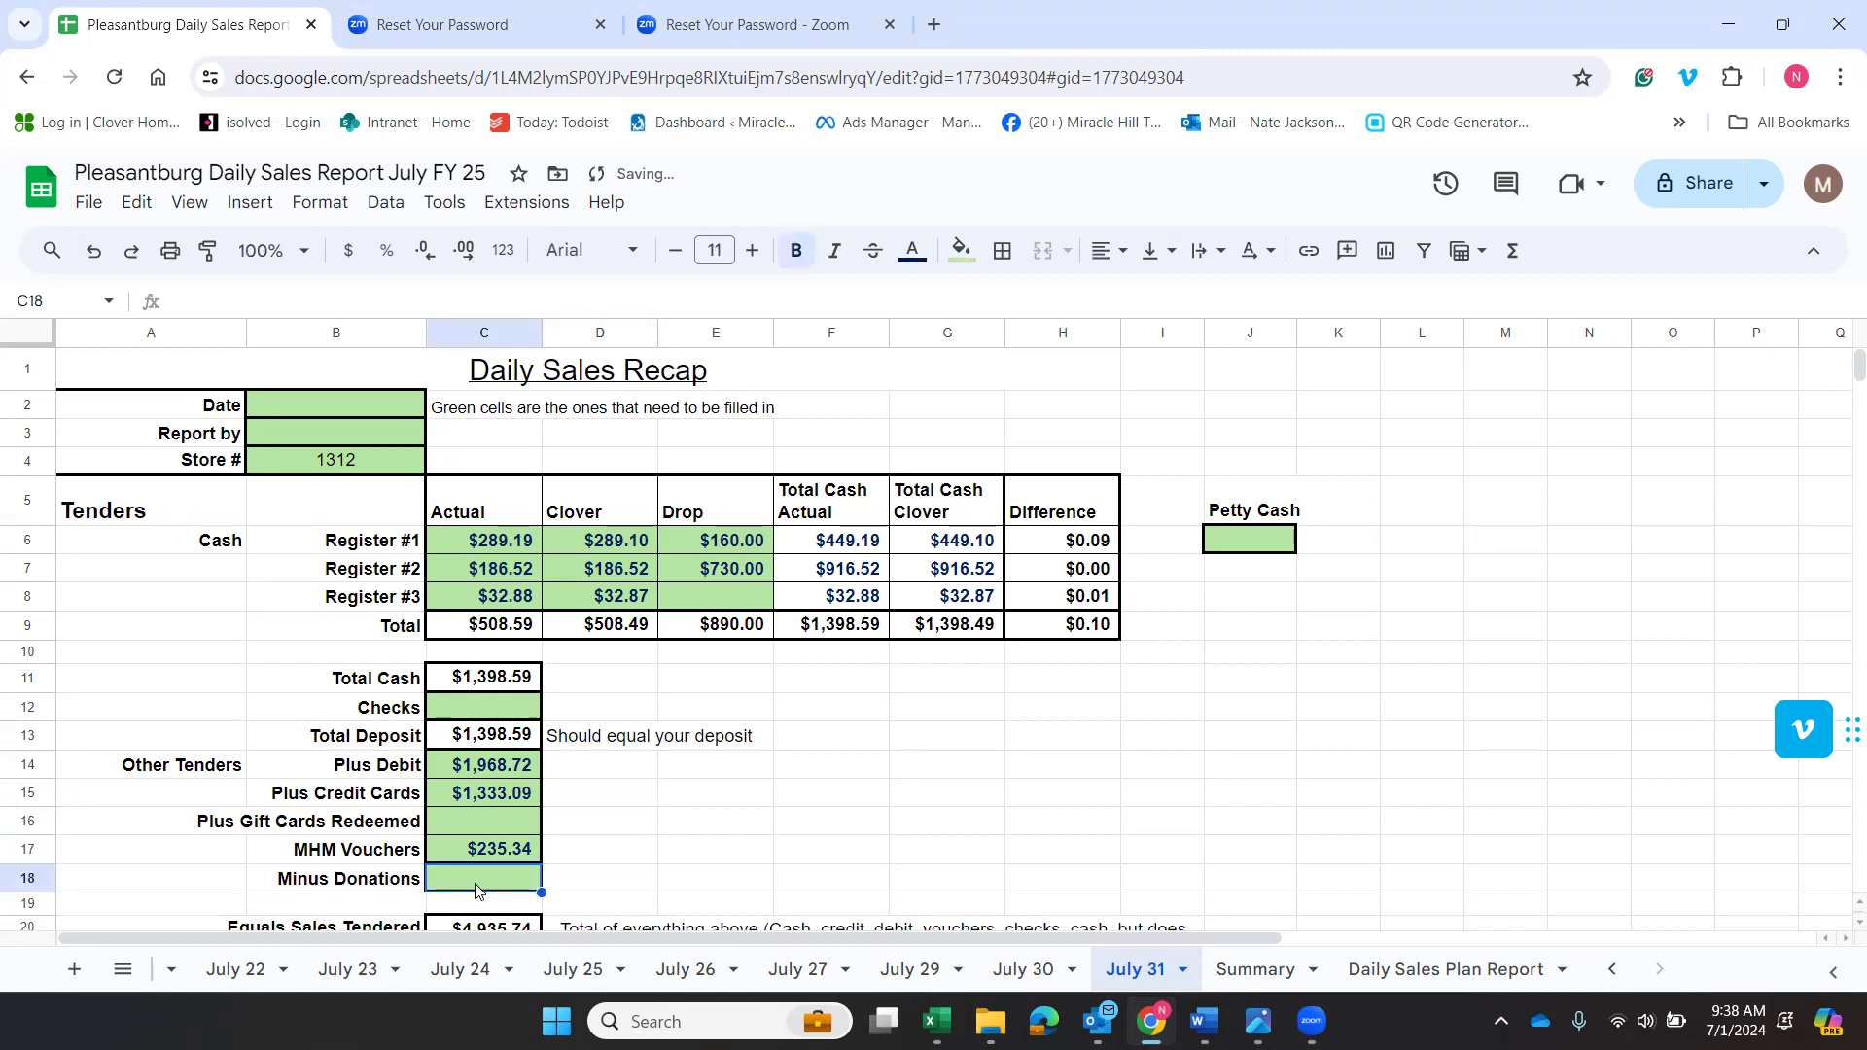
{"action": "type", "text": ".1"}
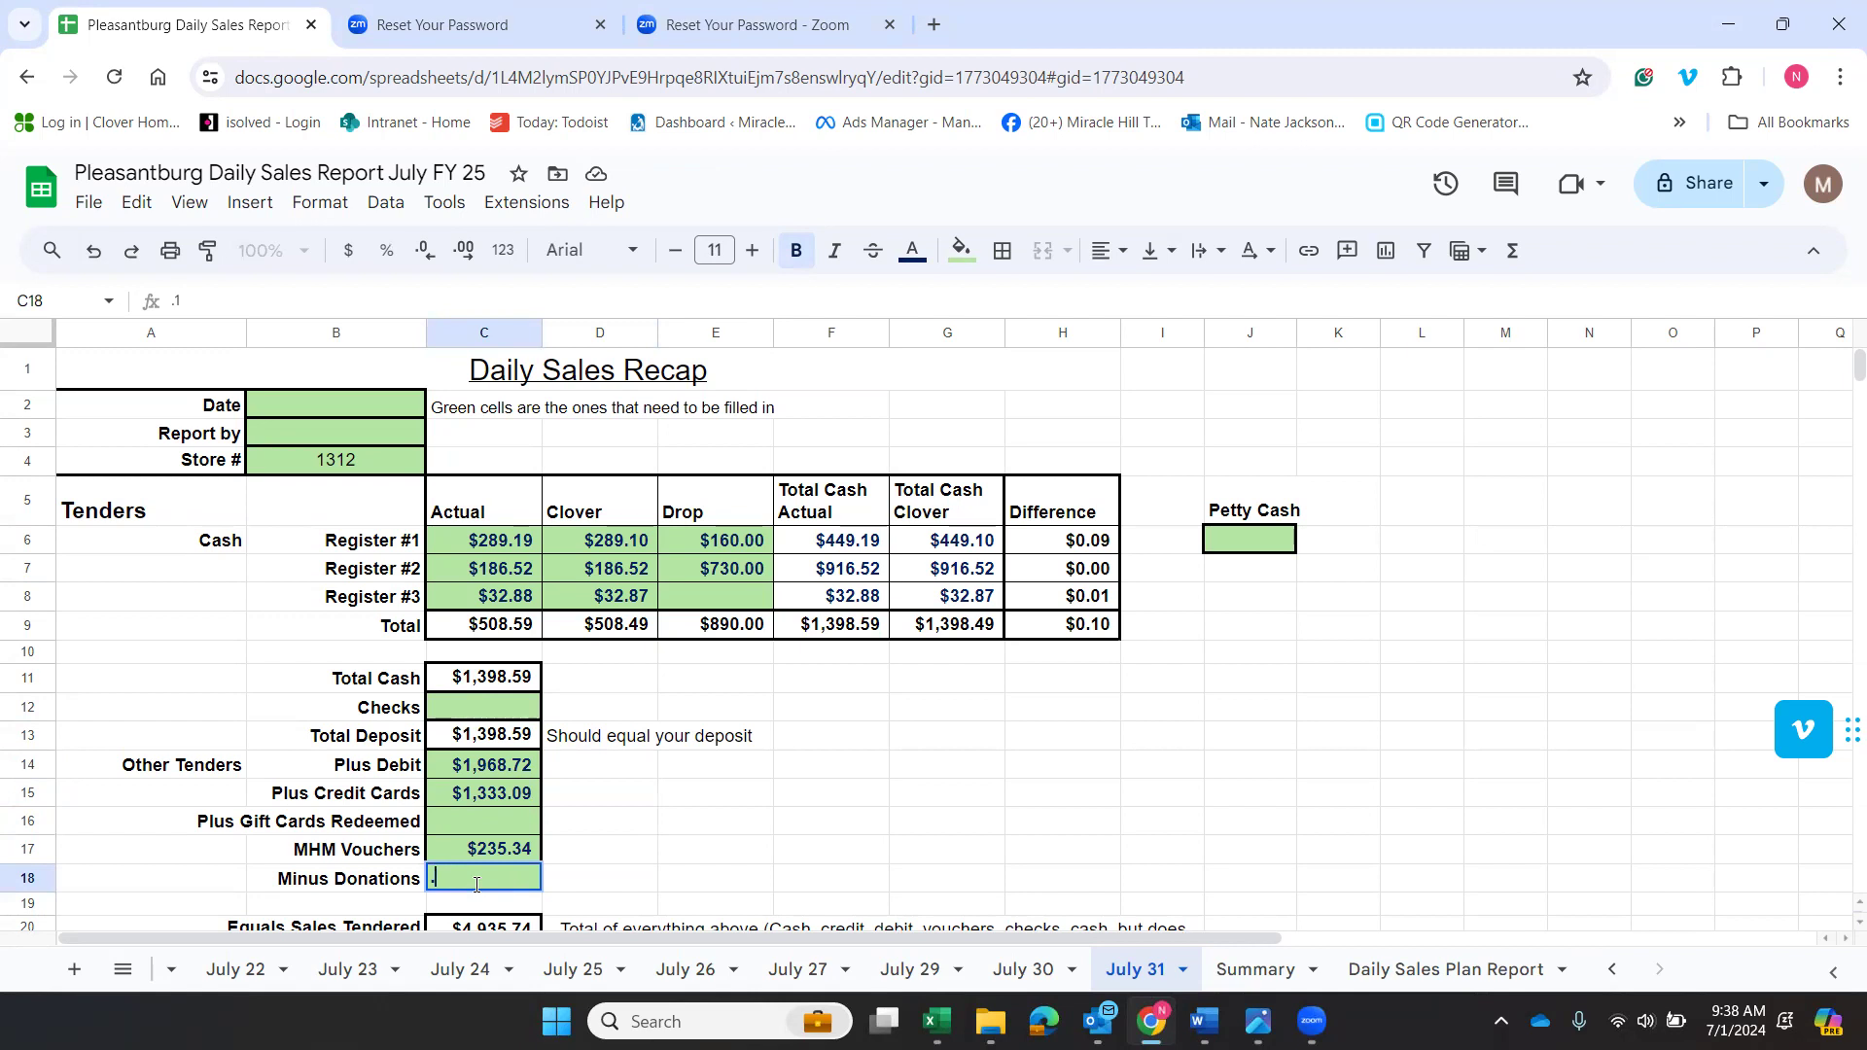
{"action": "type", "text": "01"}
{"action": "key", "text": "Return"}
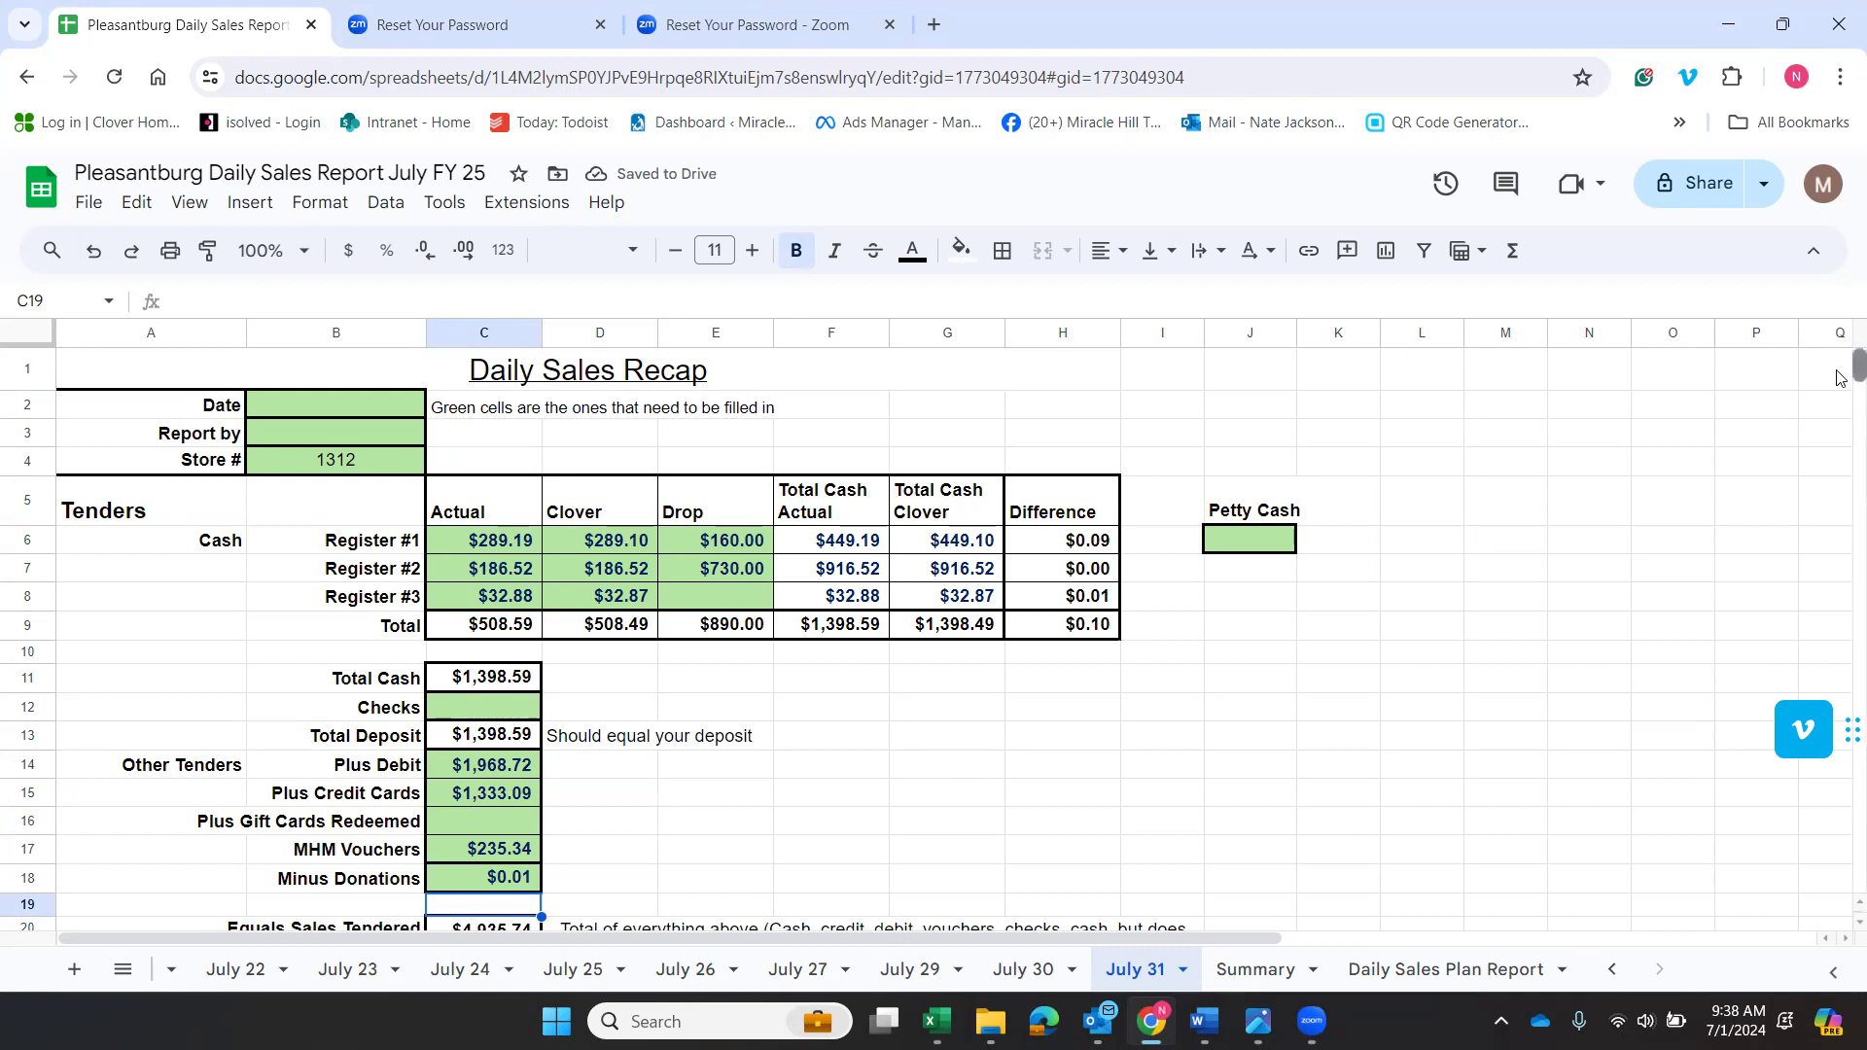
Review the Equals Sales Tendered formula and the Minus Donations entry in the recap.
{"action": "scroll", "coordinate": [1837, 381], "scroll_direction": "down", "scroll_amount": 2}
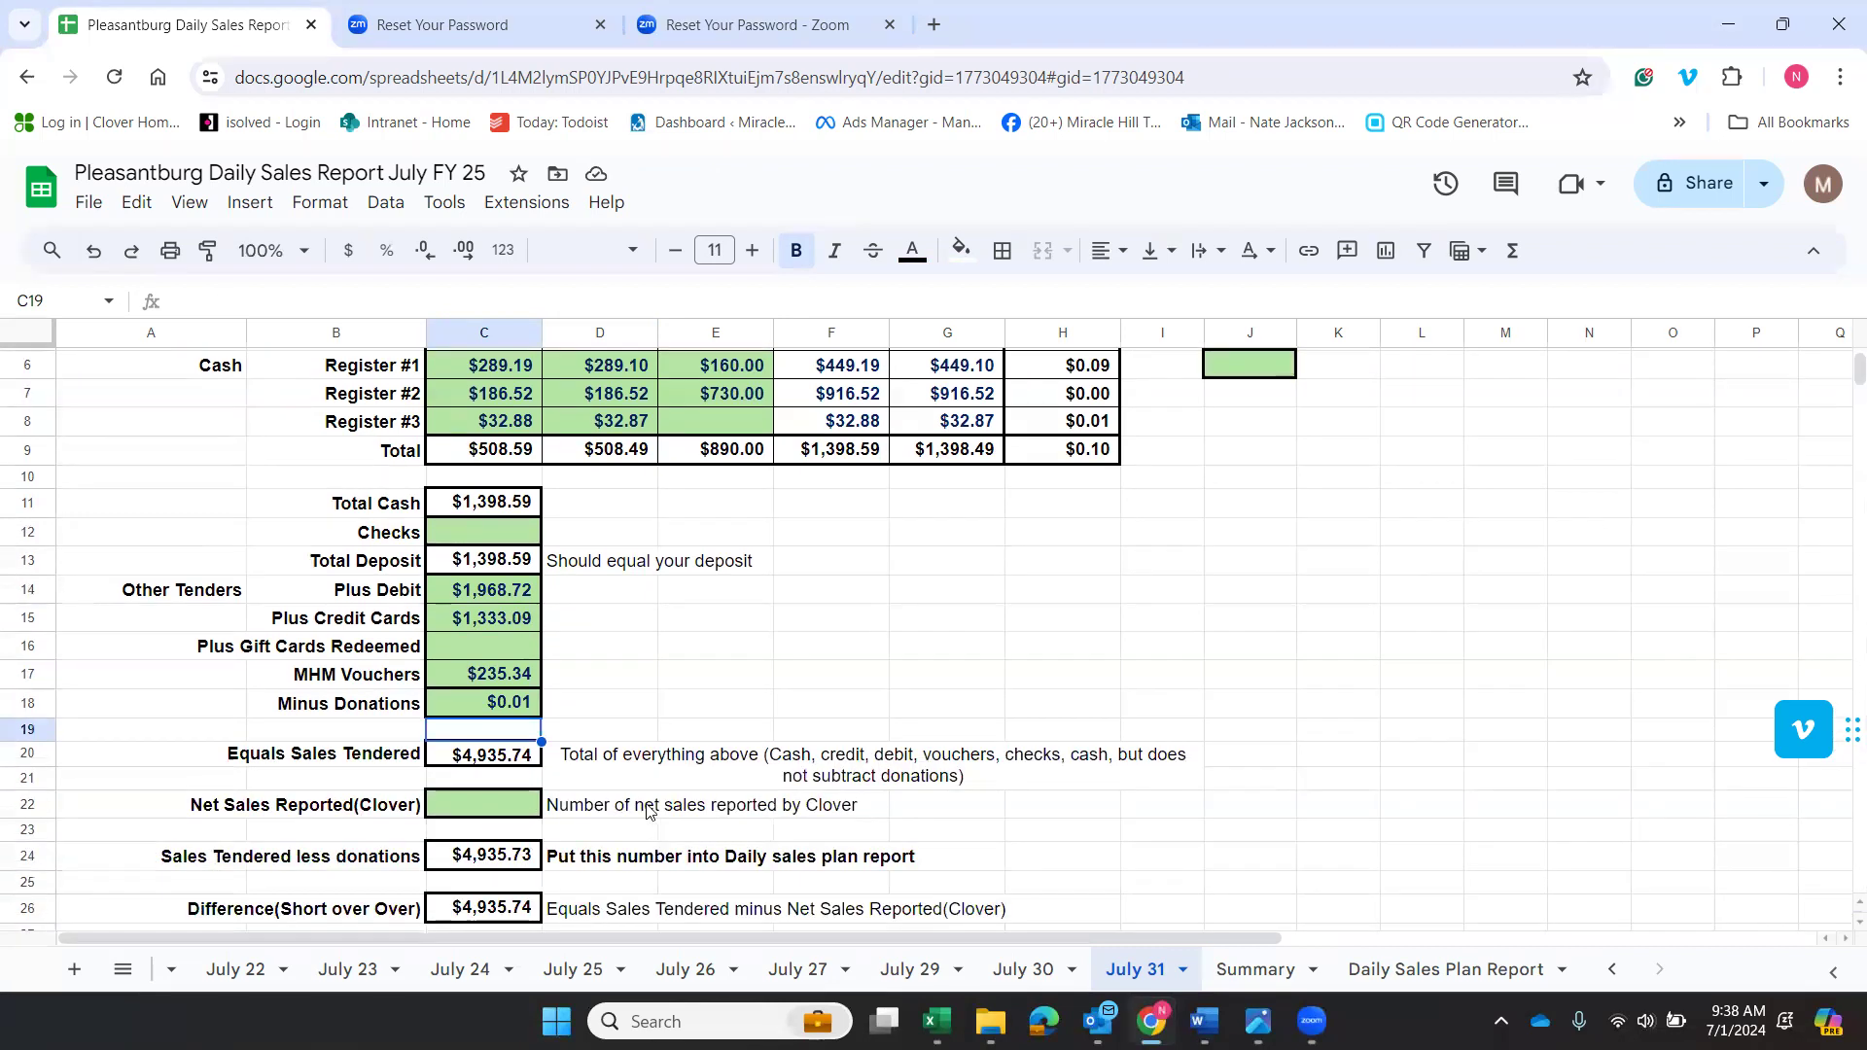
{"action": "left_click", "coordinate": [516, 757]}
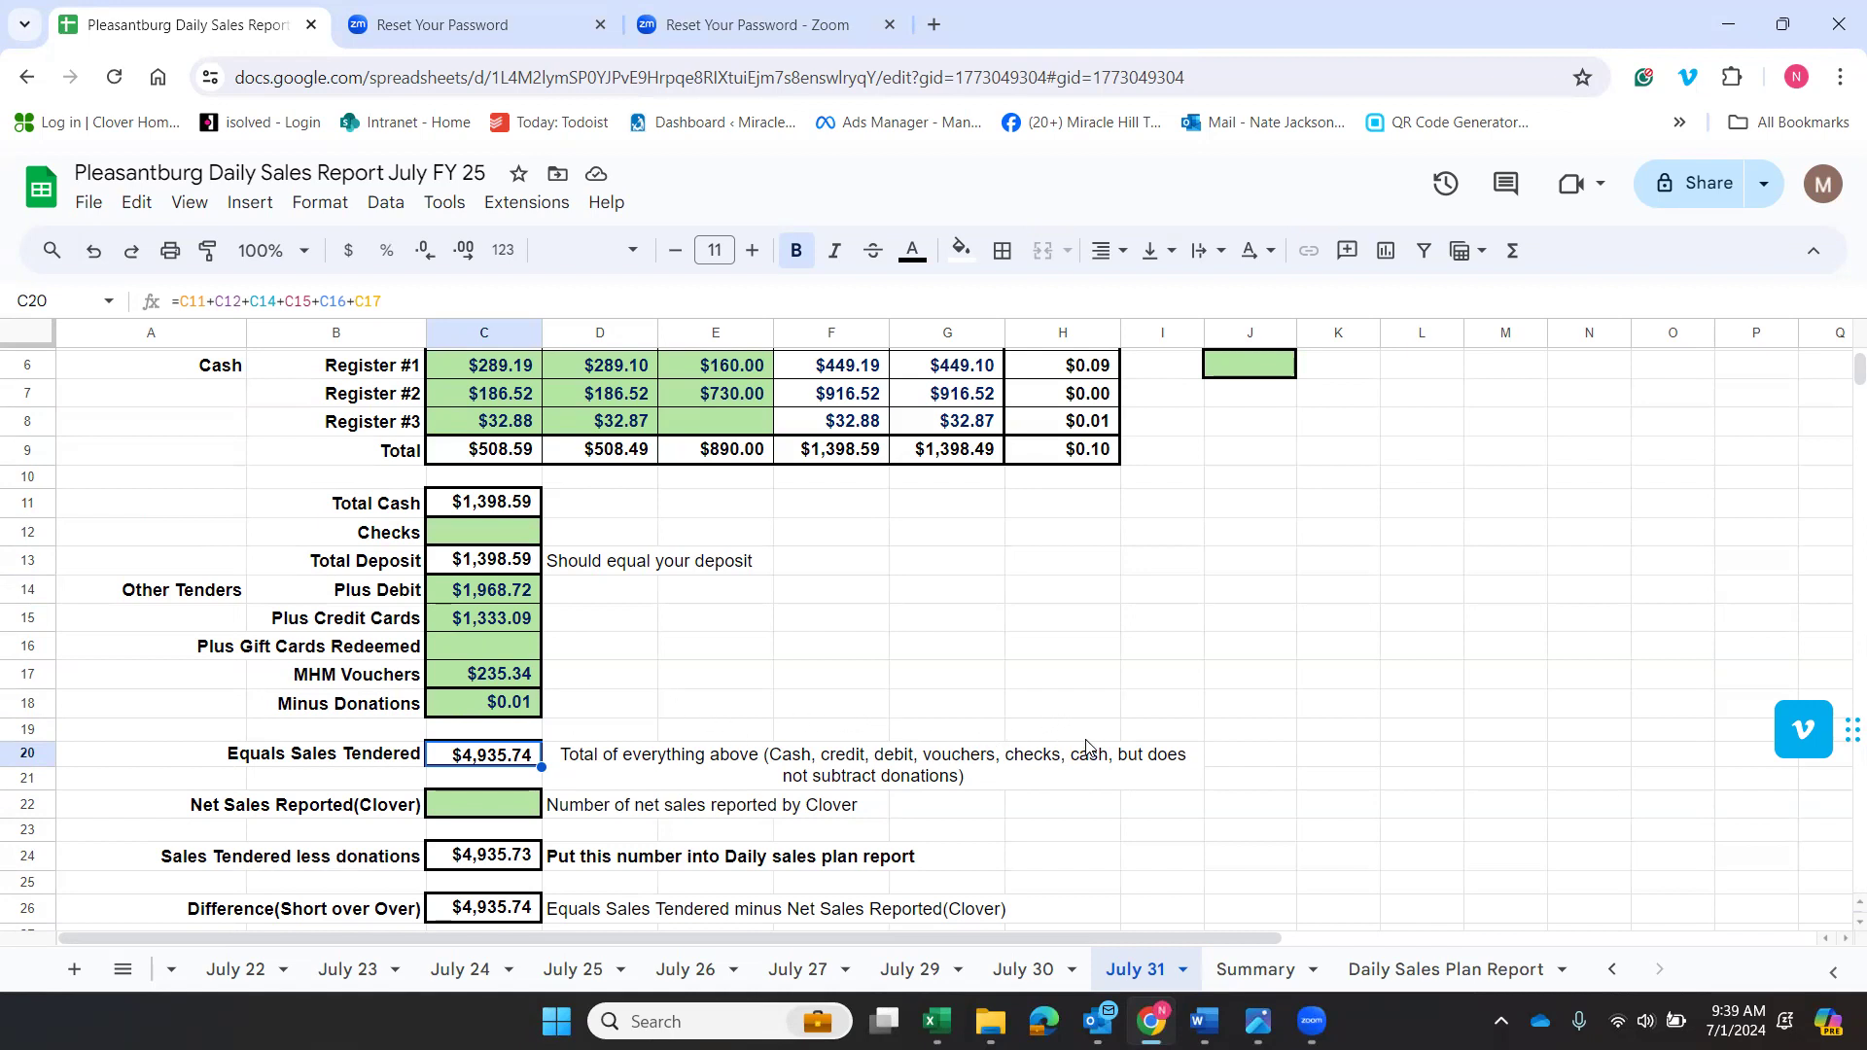
{"action": "left_click", "coordinate": [526, 710]}
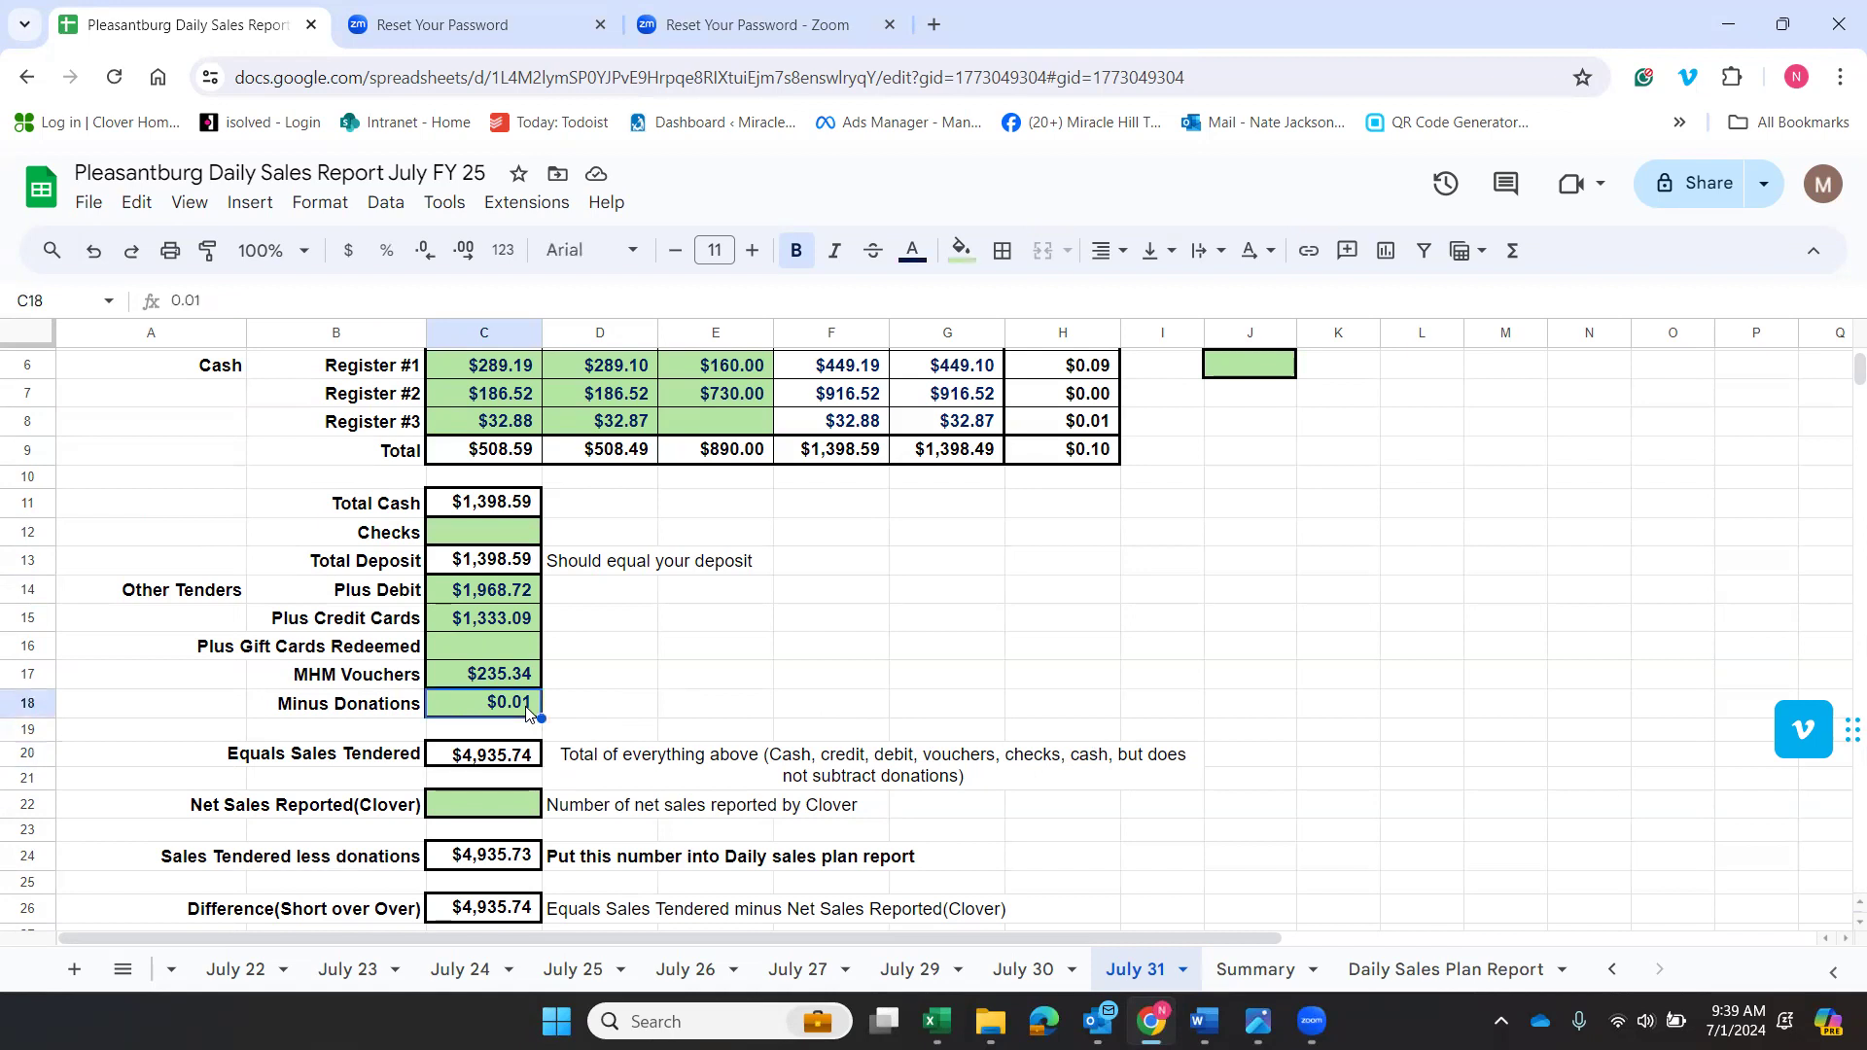
Look up the net sales on the Sales Overview receipt image and enter 4935.64 for Net Sales Reported(Clover).
{"action": "left_click", "coordinate": [489, 820]}
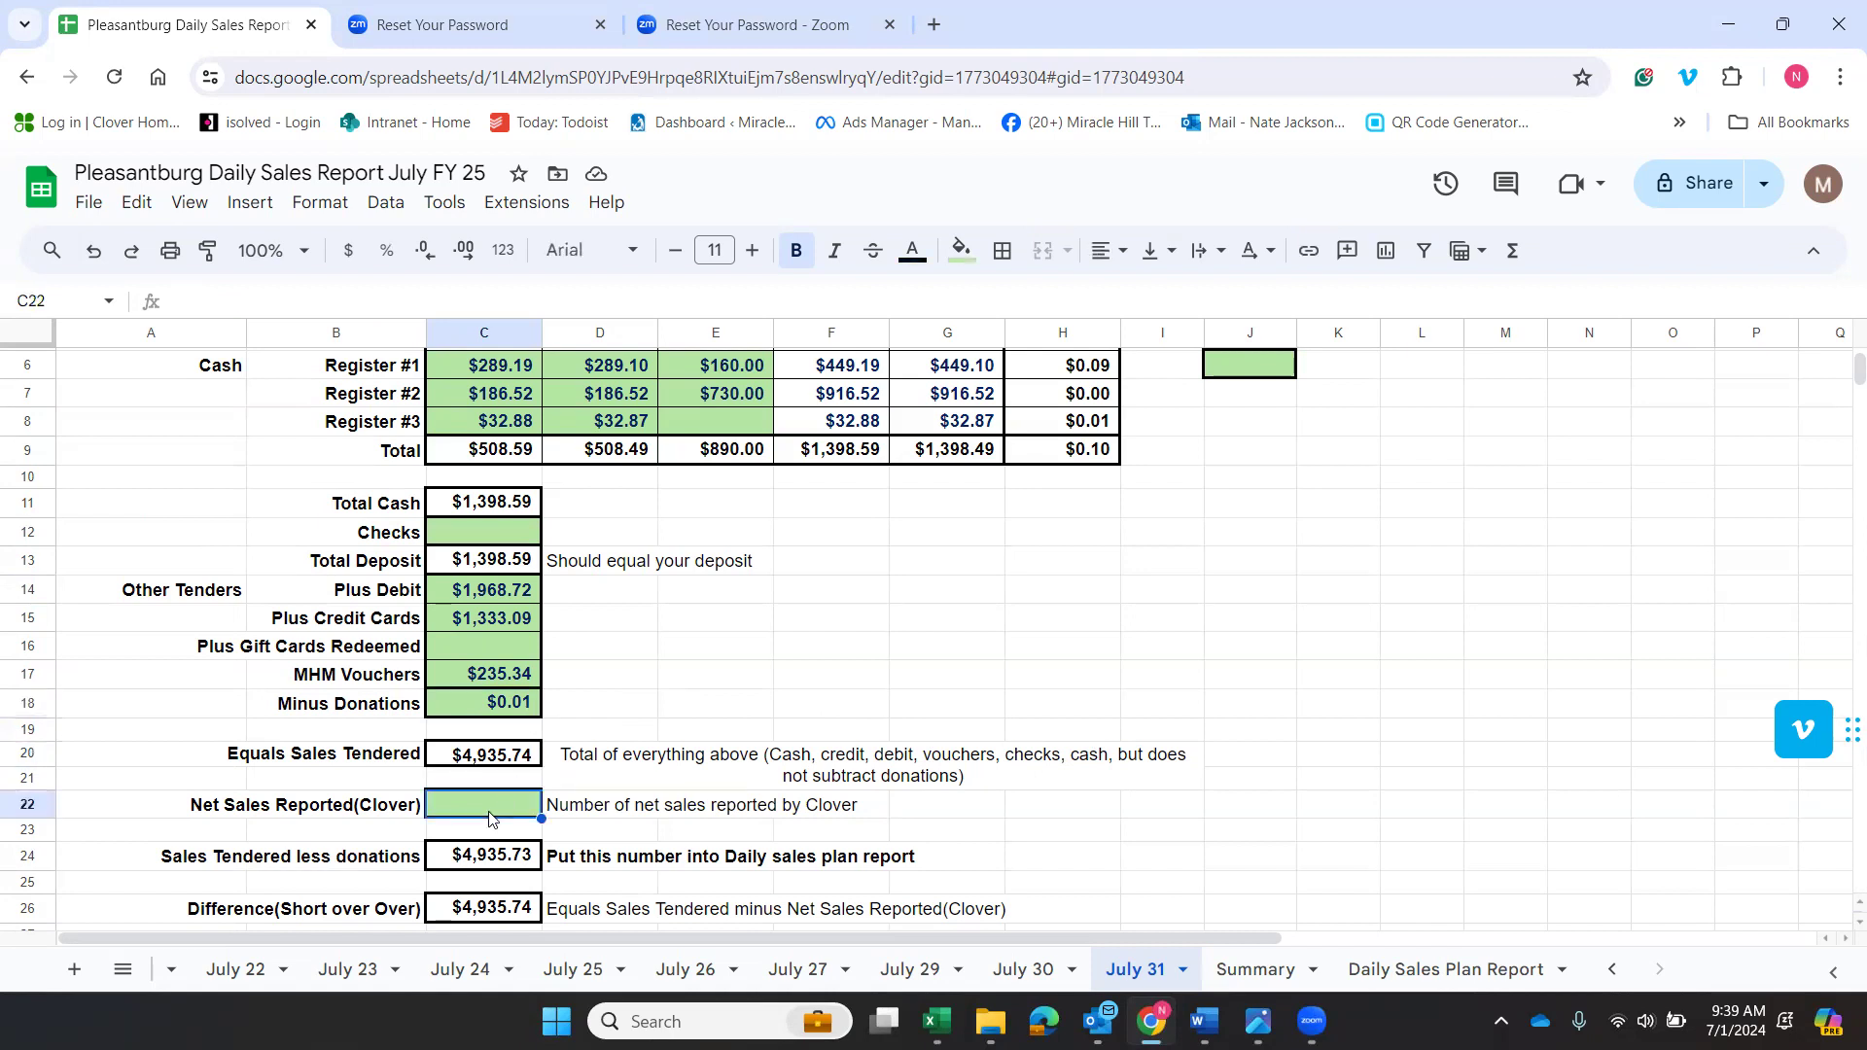
{"action": "mouse_move", "coordinate": [1203, 1021]}
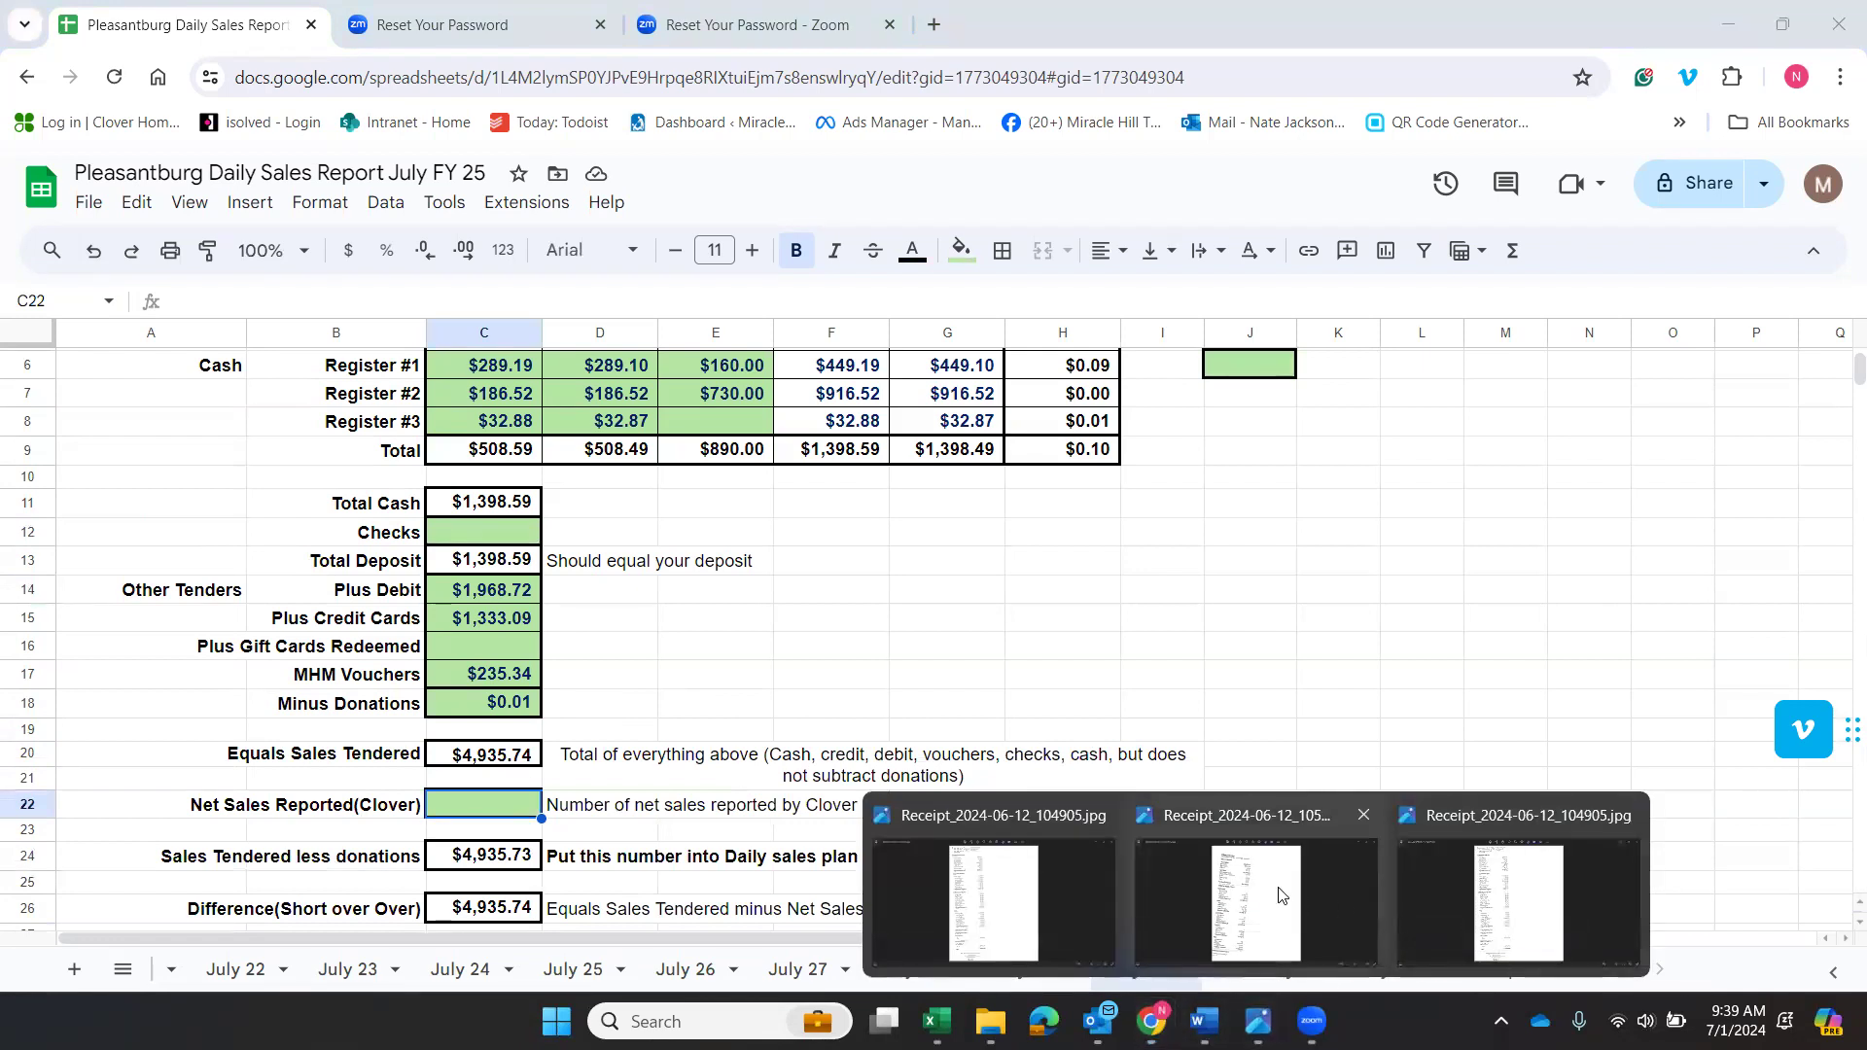
{"action": "left_click", "coordinate": [1279, 895]}
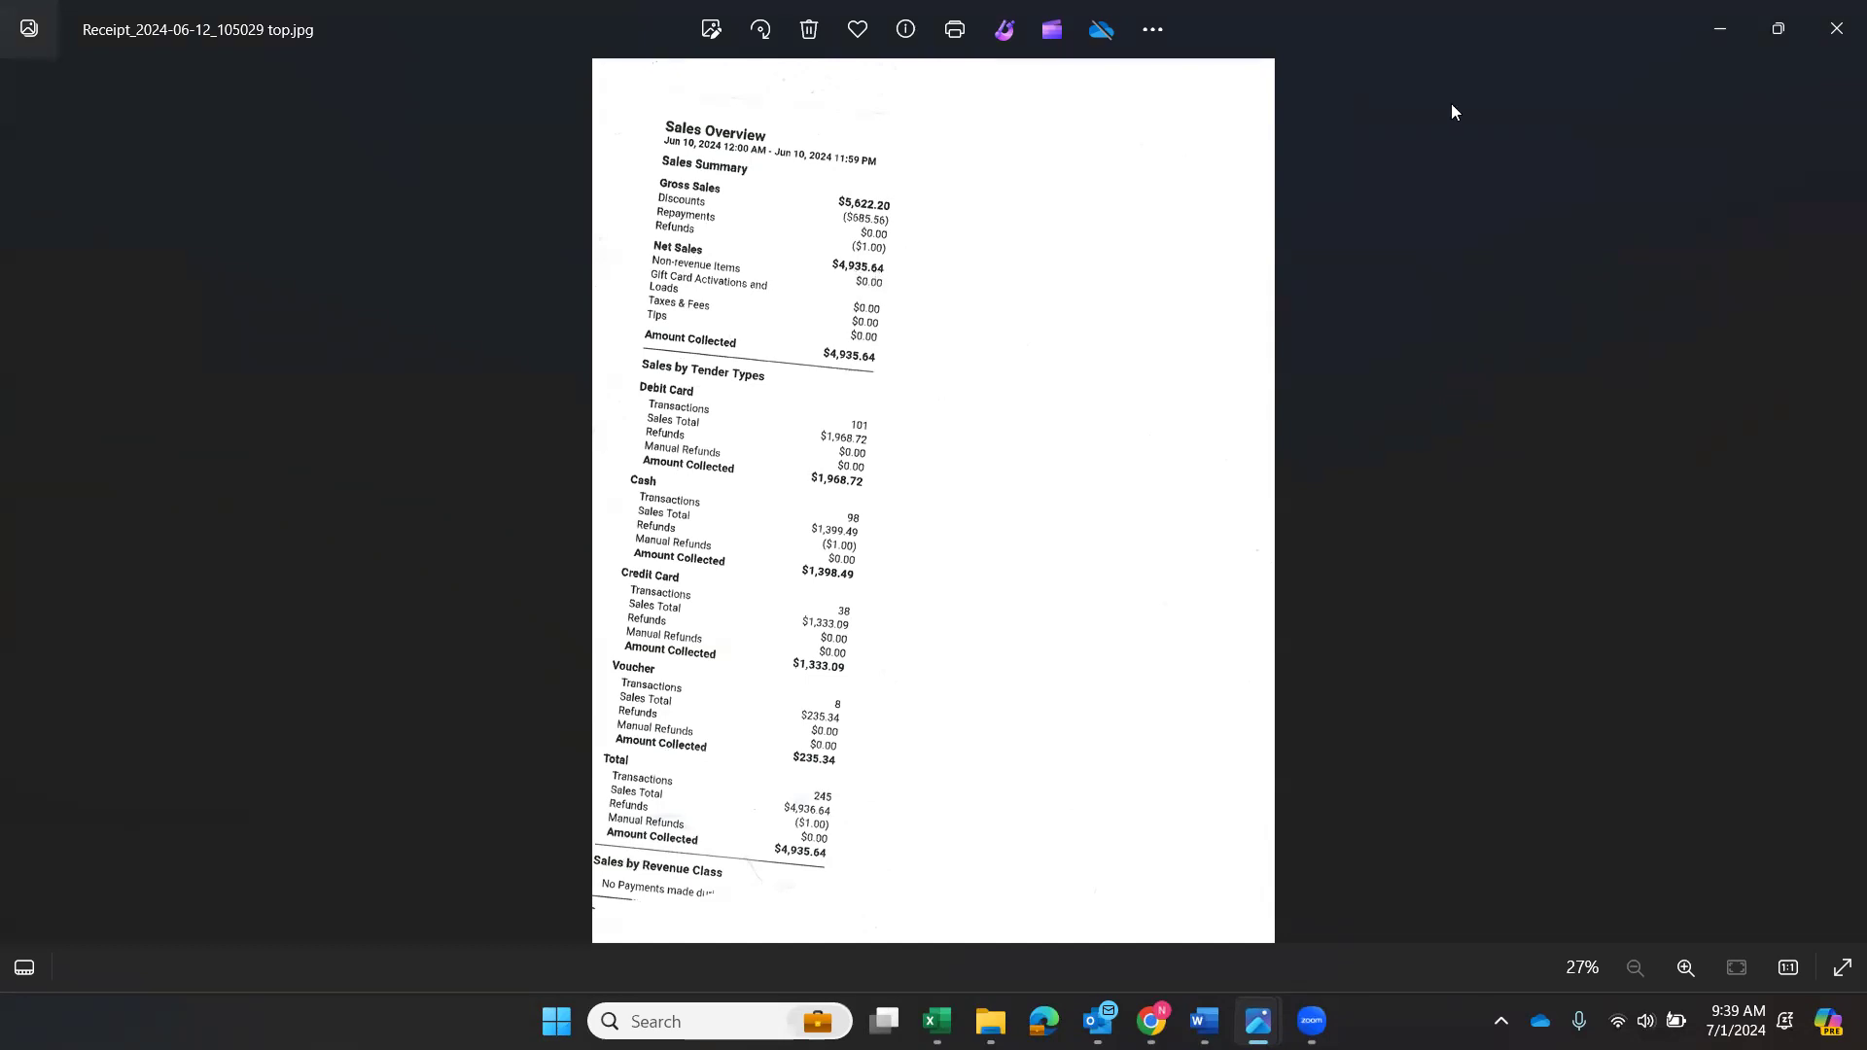
{"action": "mouse_move", "coordinate": [1204, 1020]}
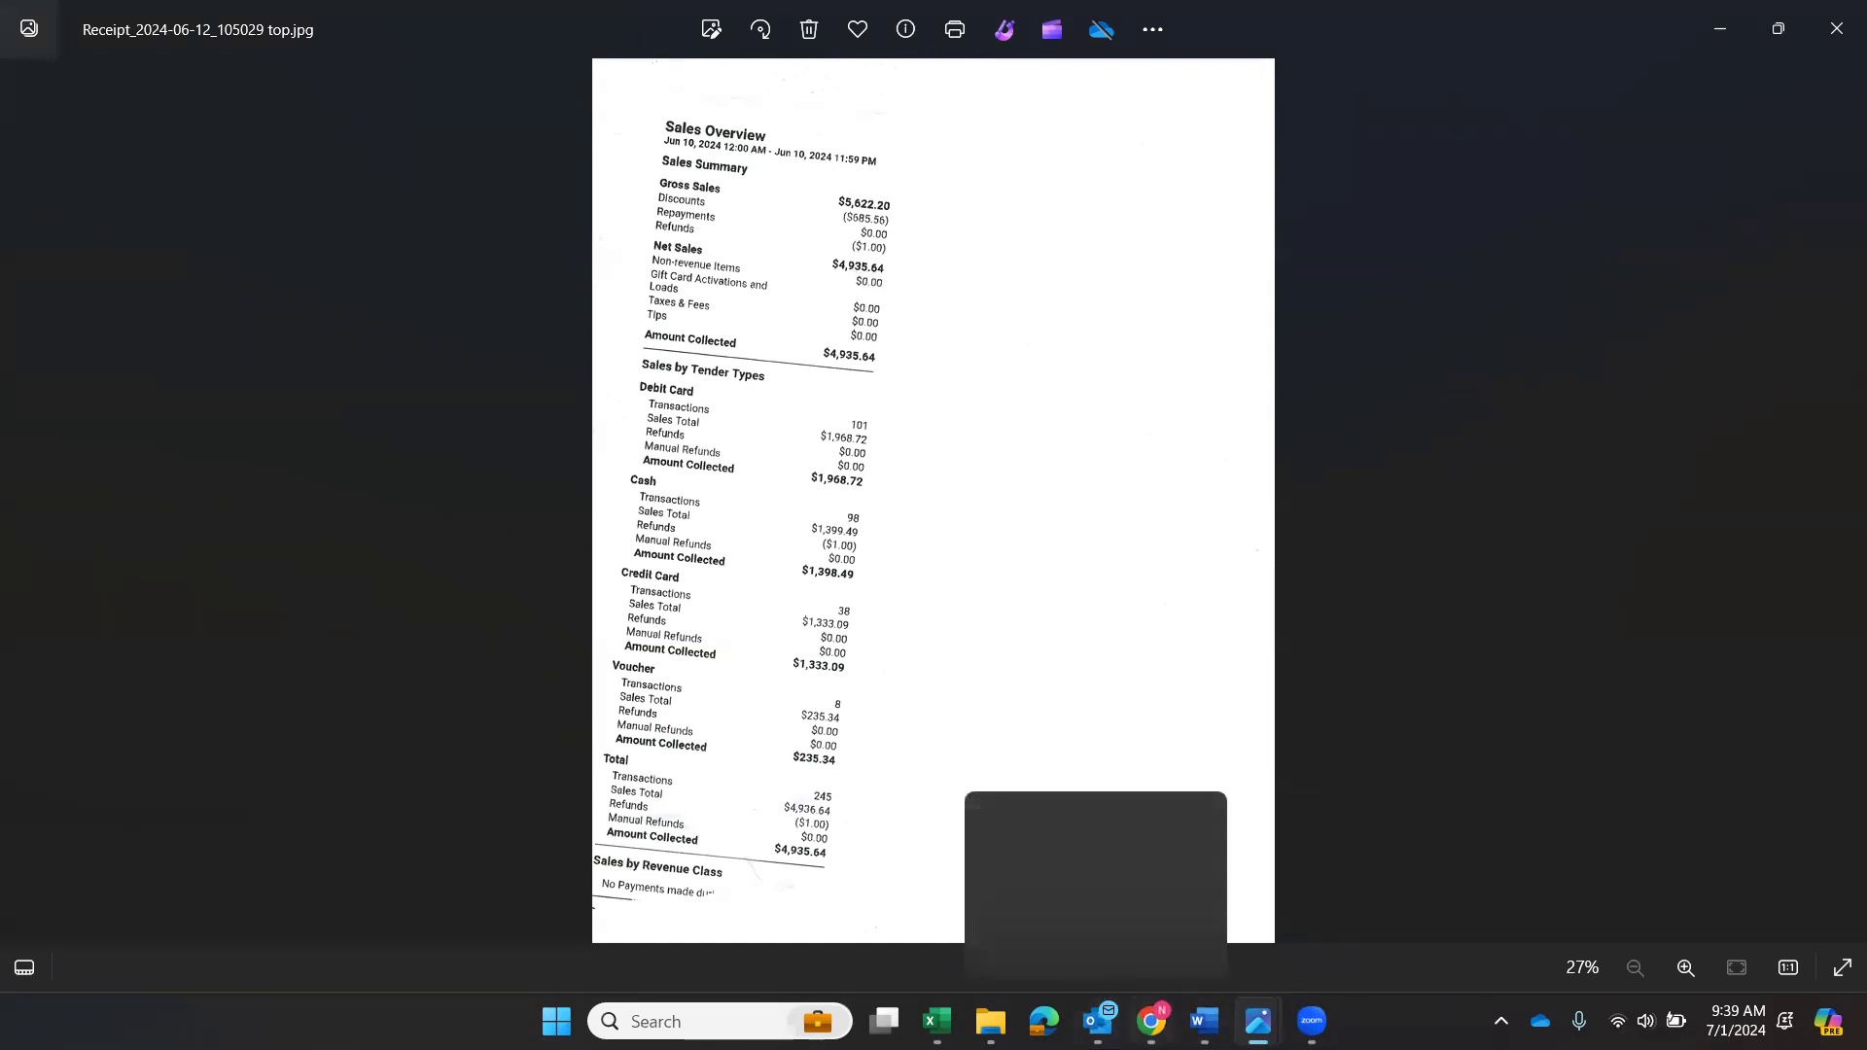
{"action": "left_click", "coordinate": [1151, 1021]}
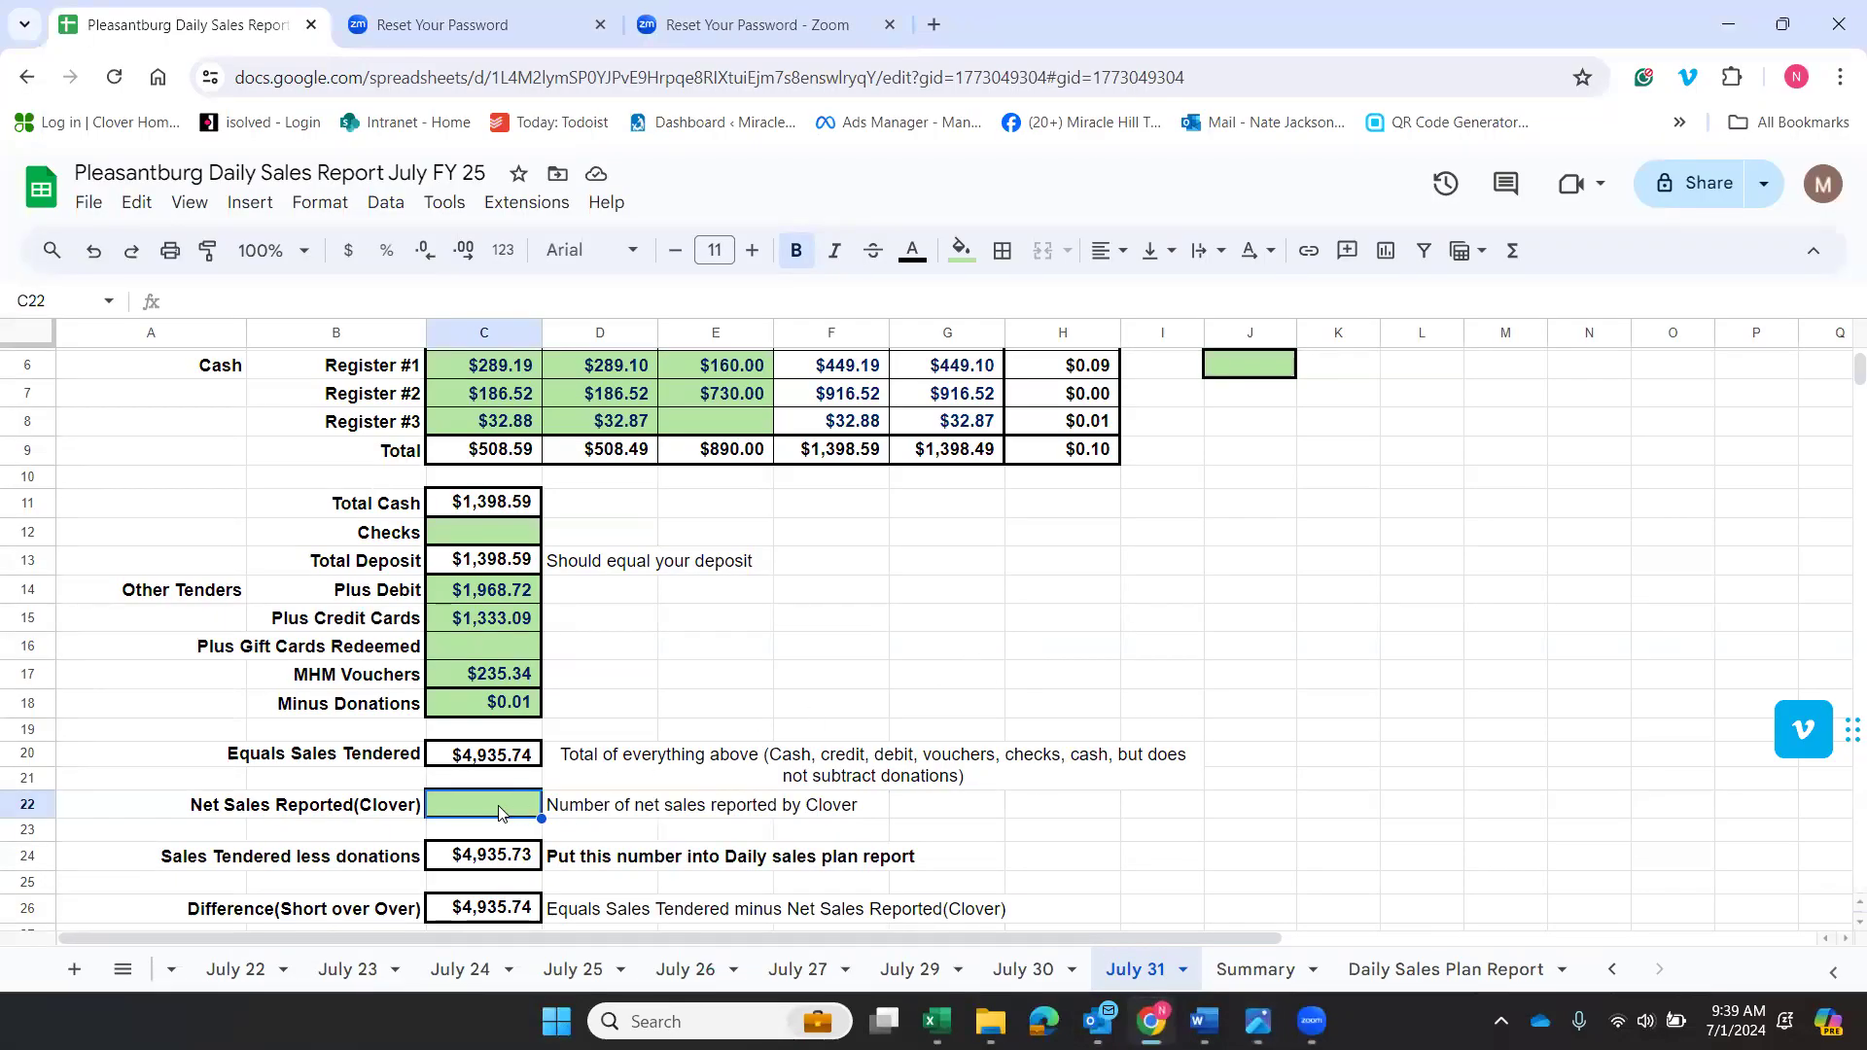
{"action": "type", "text": "4935.64"}
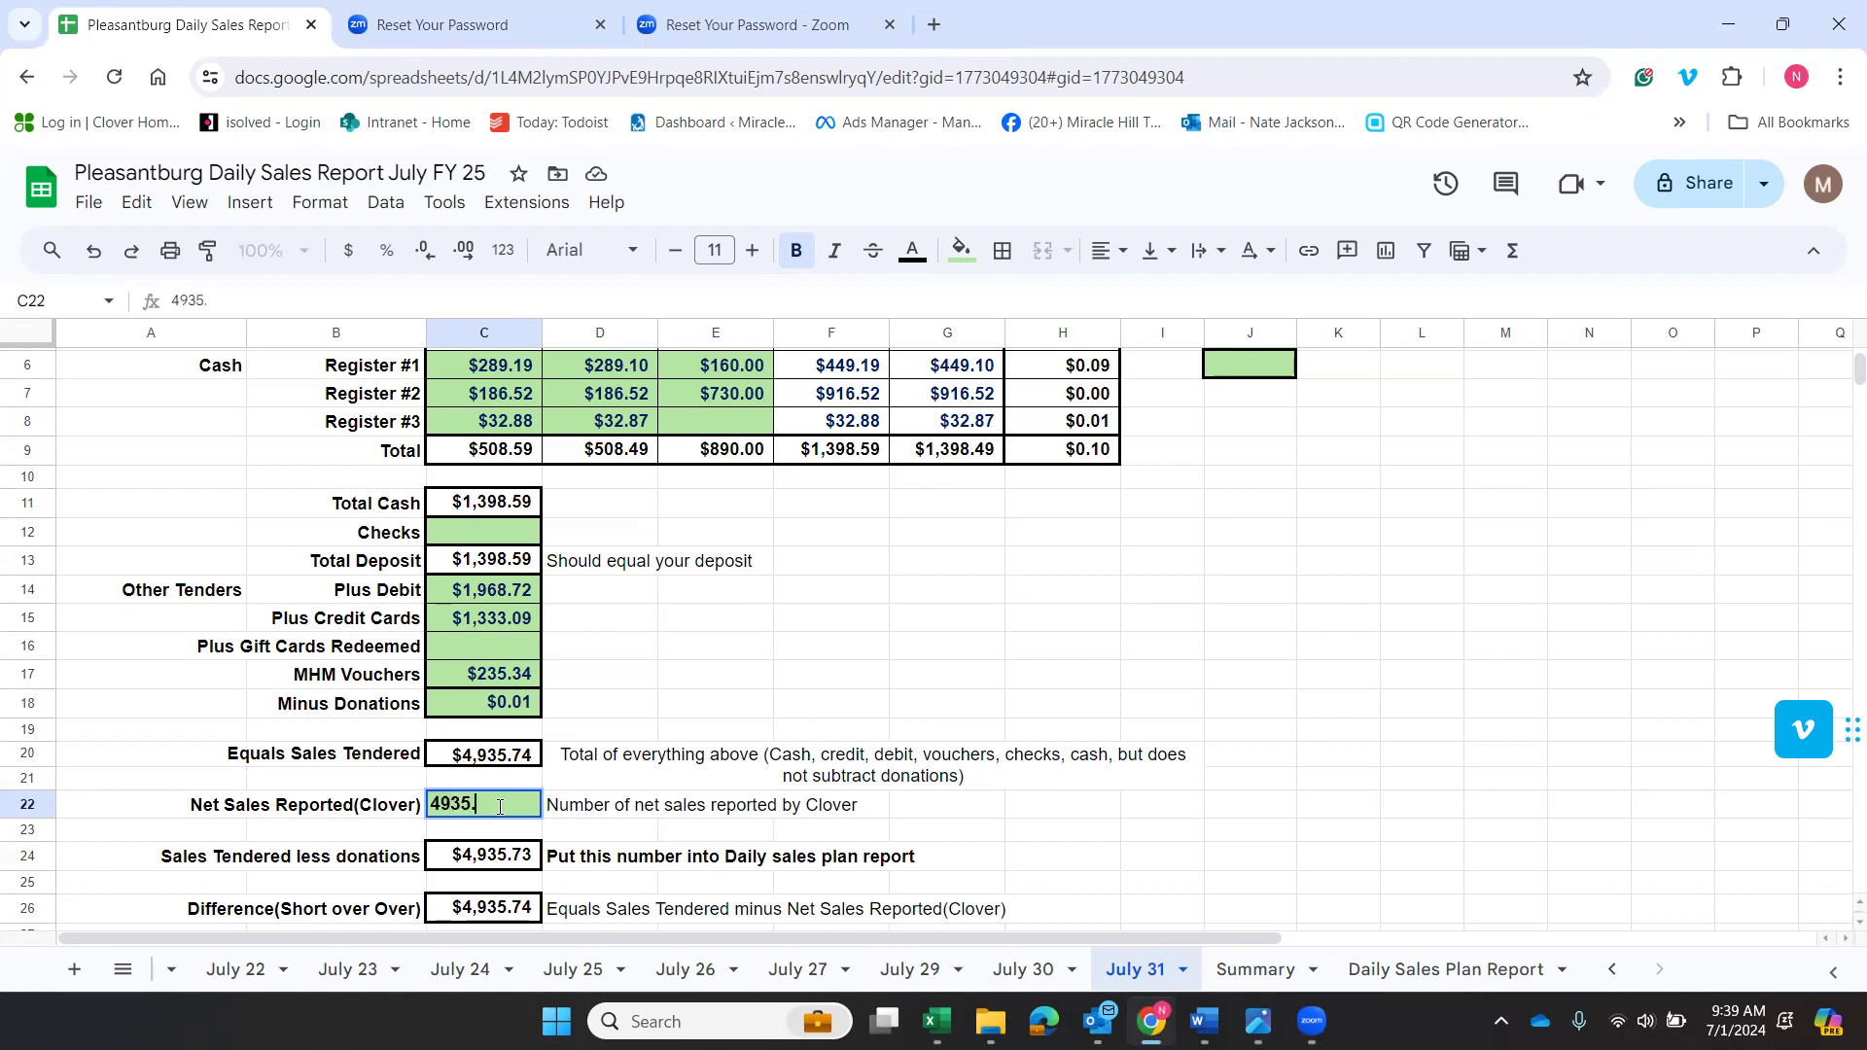
{"action": "left_click", "coordinate": [931, 737]}
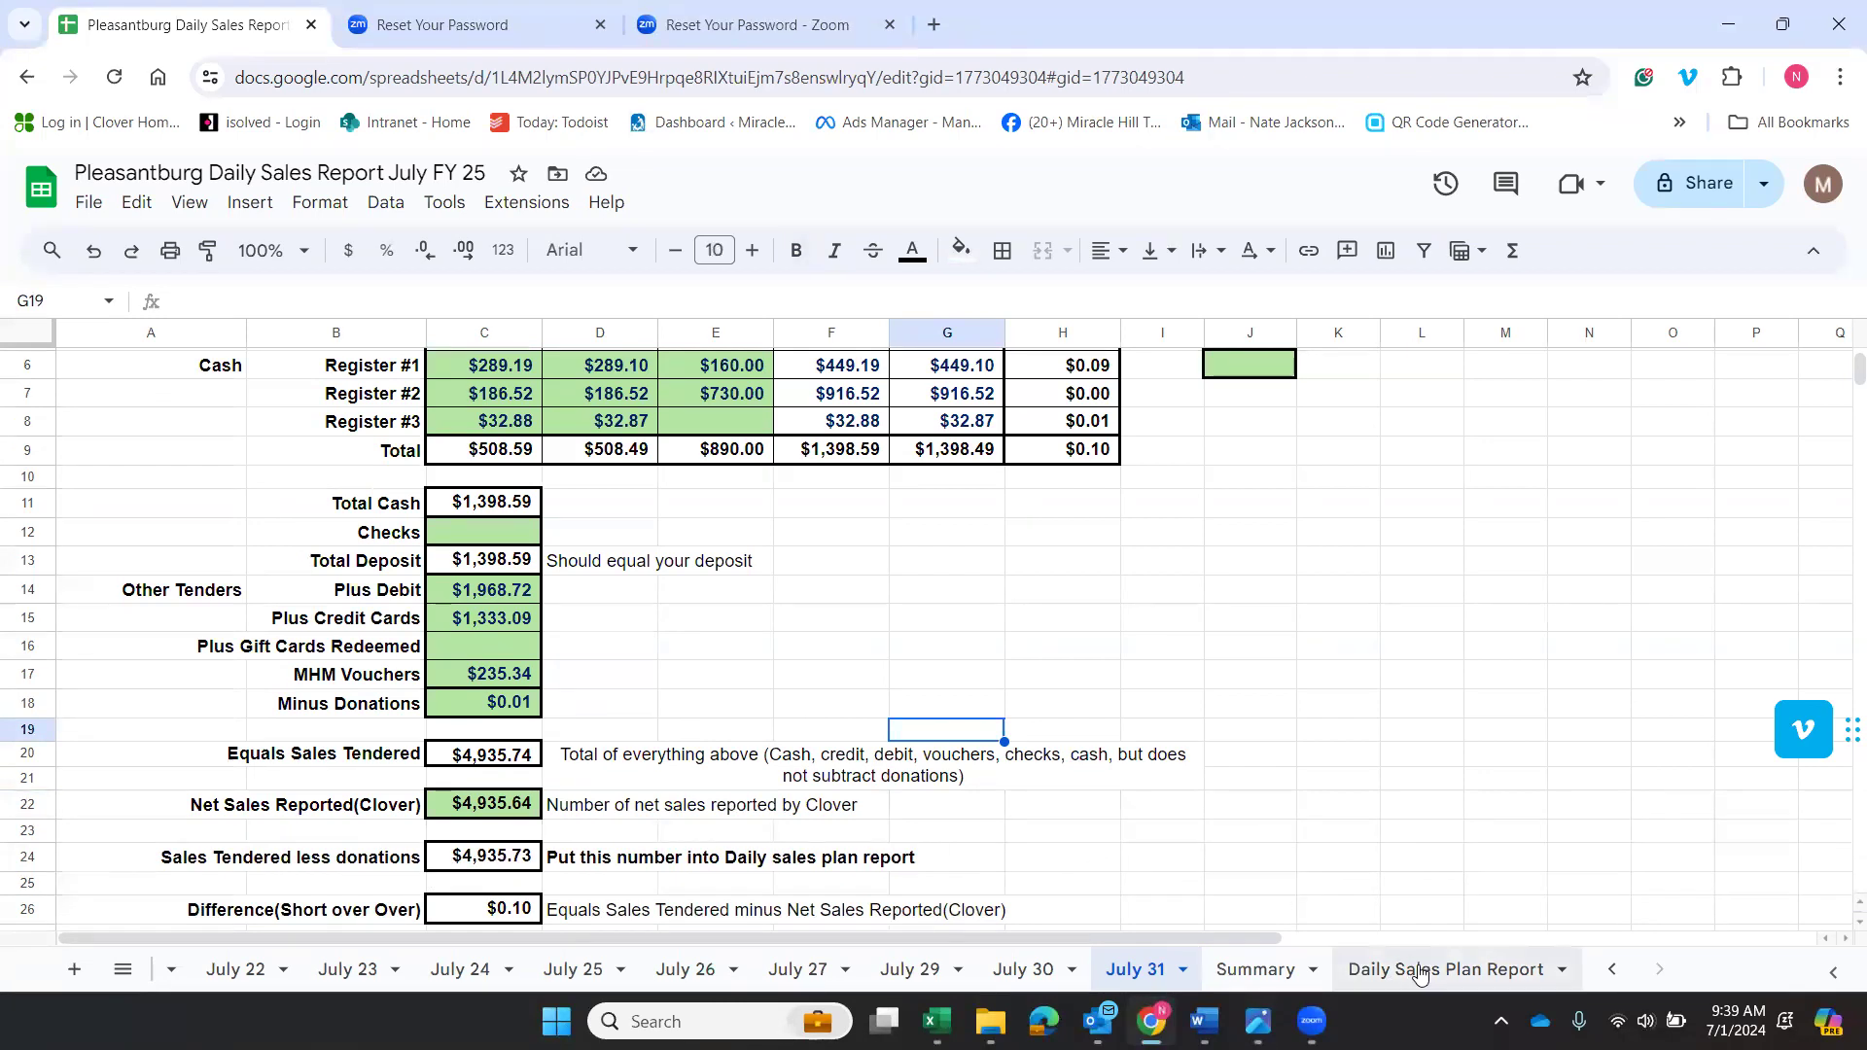
Check the Daily Sales Plan Report sheet, and review the July 31 Difference formula and the two cells it compares.
{"action": "left_click", "coordinate": [1367, 968]}
{"action": "left_click", "coordinate": [1133, 968]}
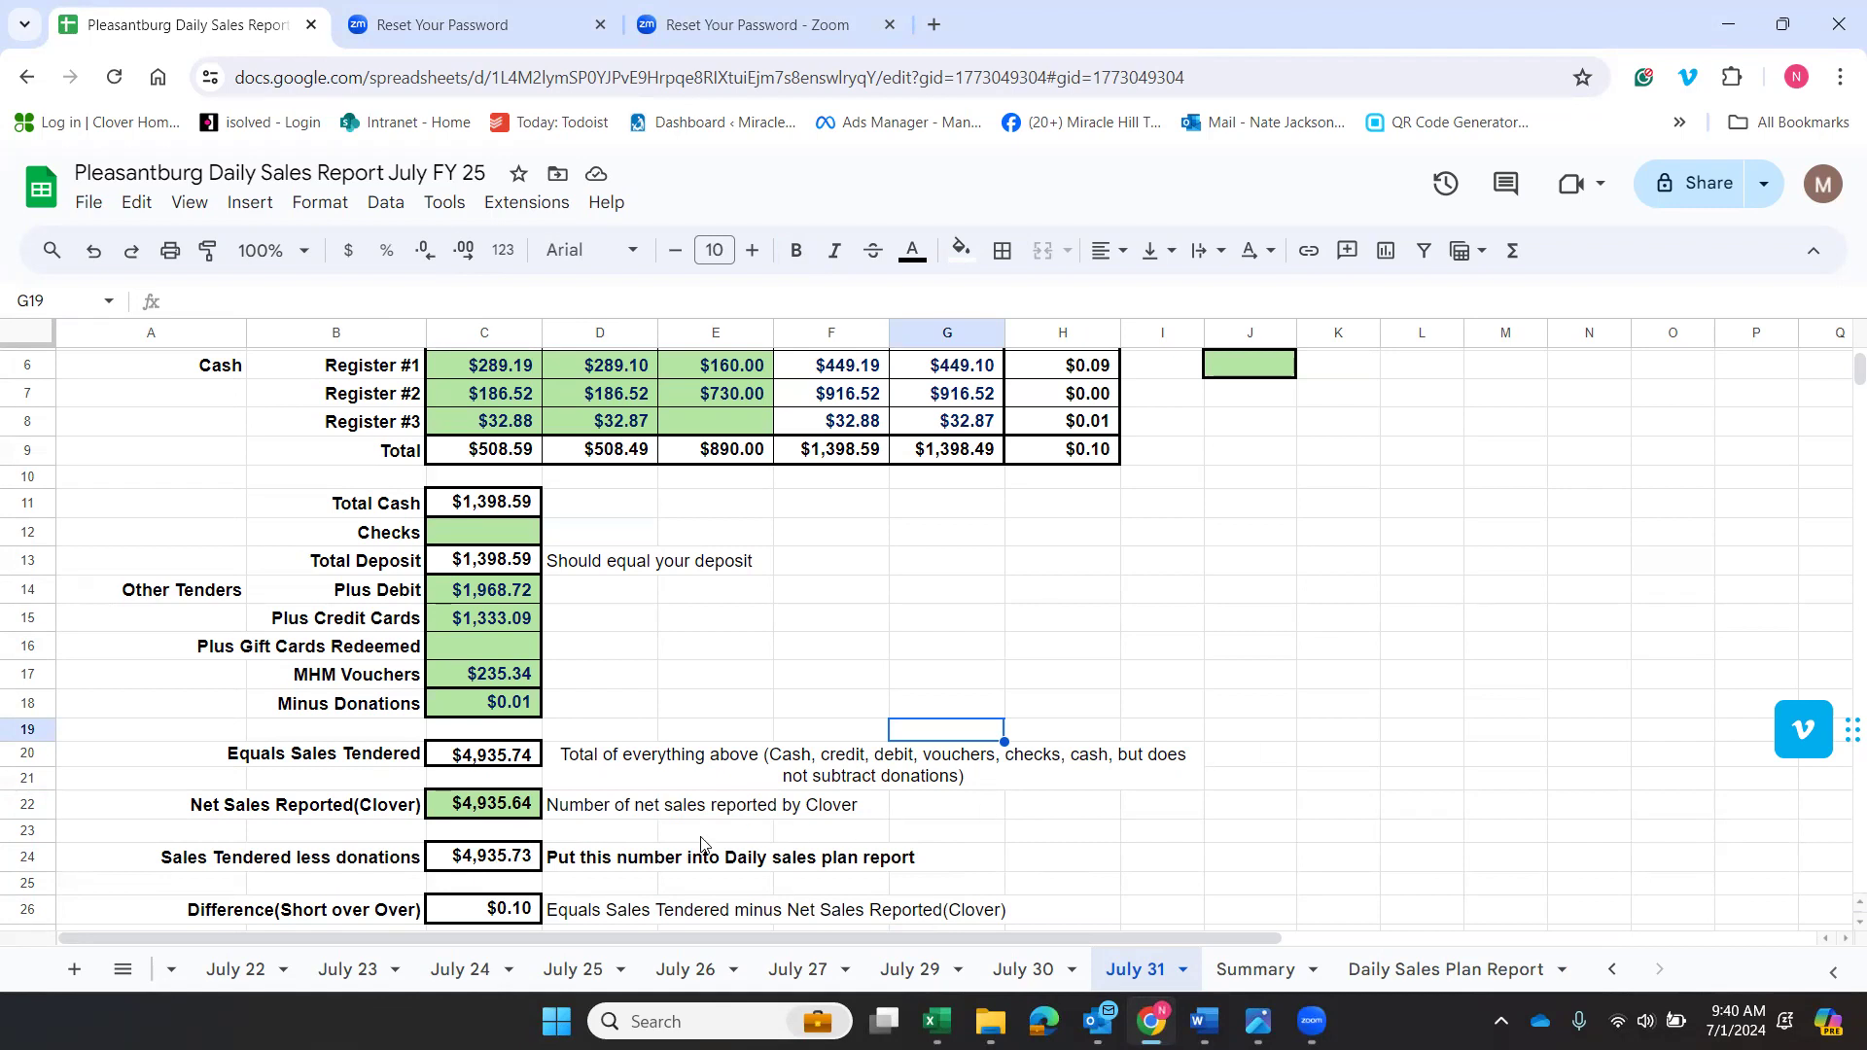
{"action": "left_click", "coordinate": [505, 914]}
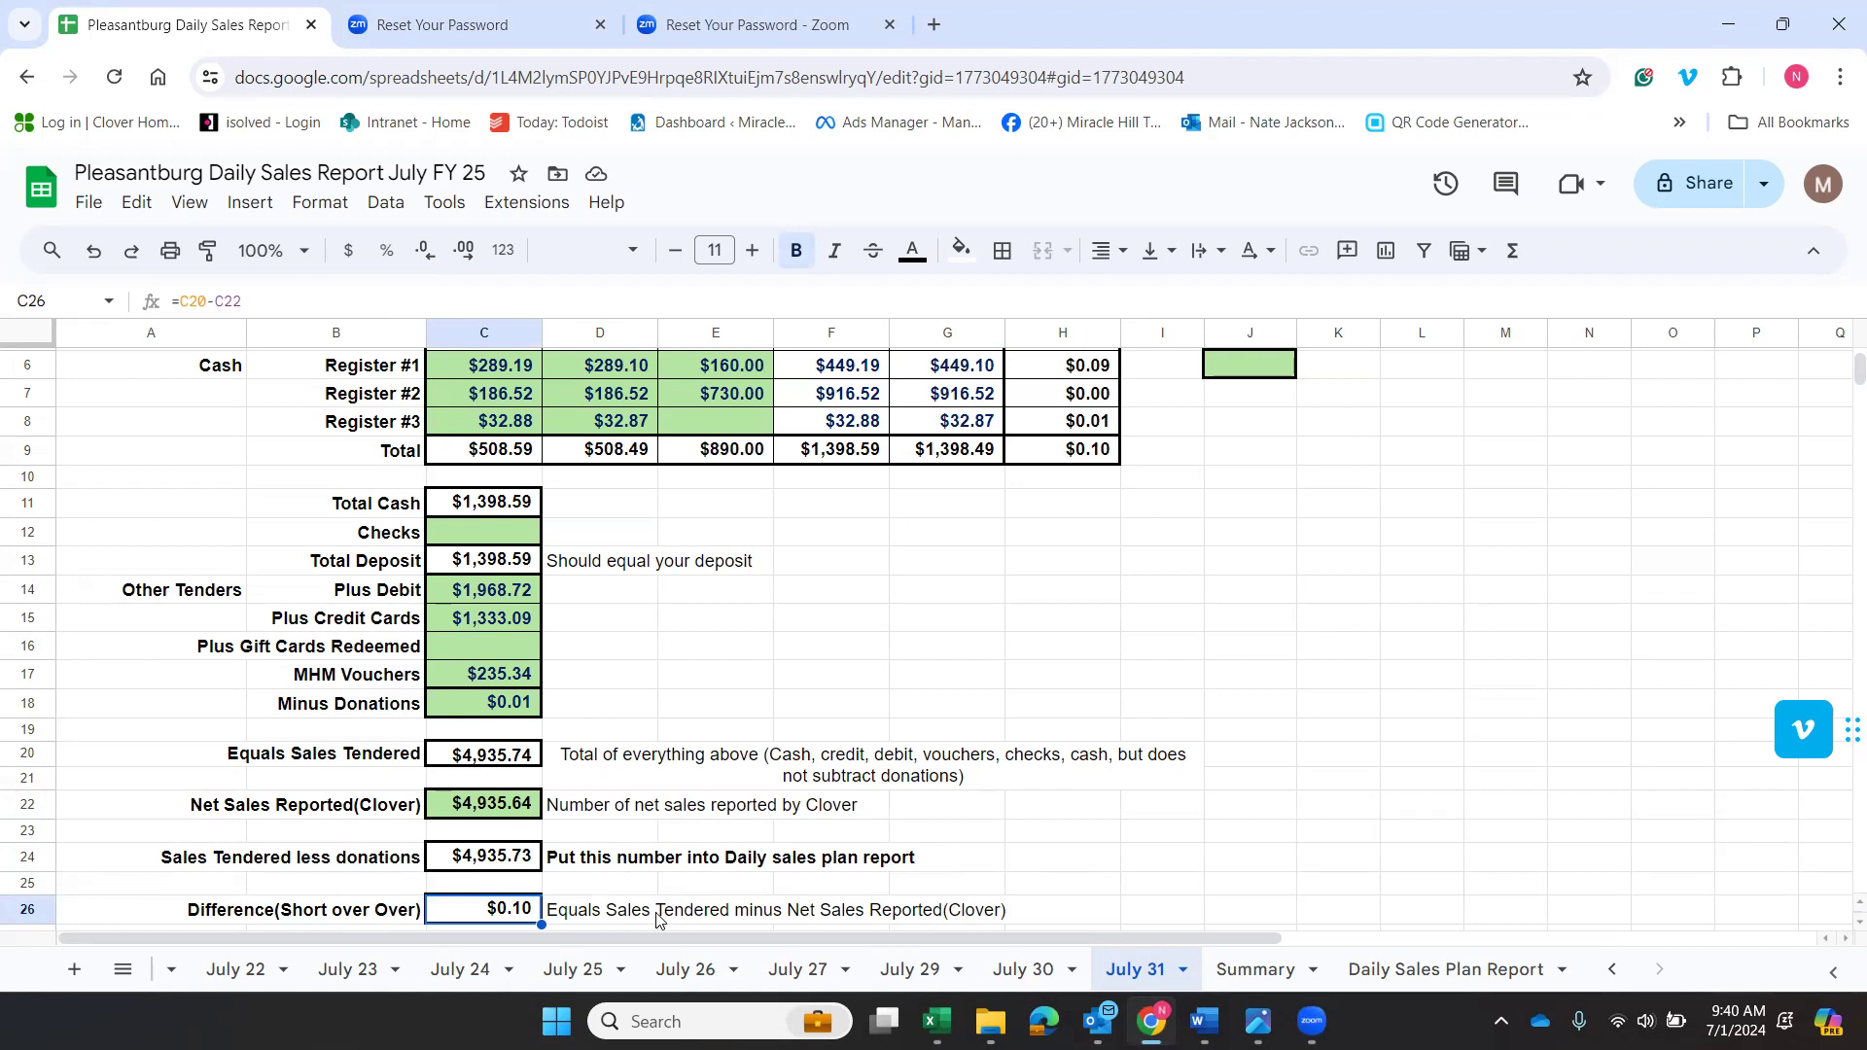
{"action": "left_click", "coordinate": [522, 756]}
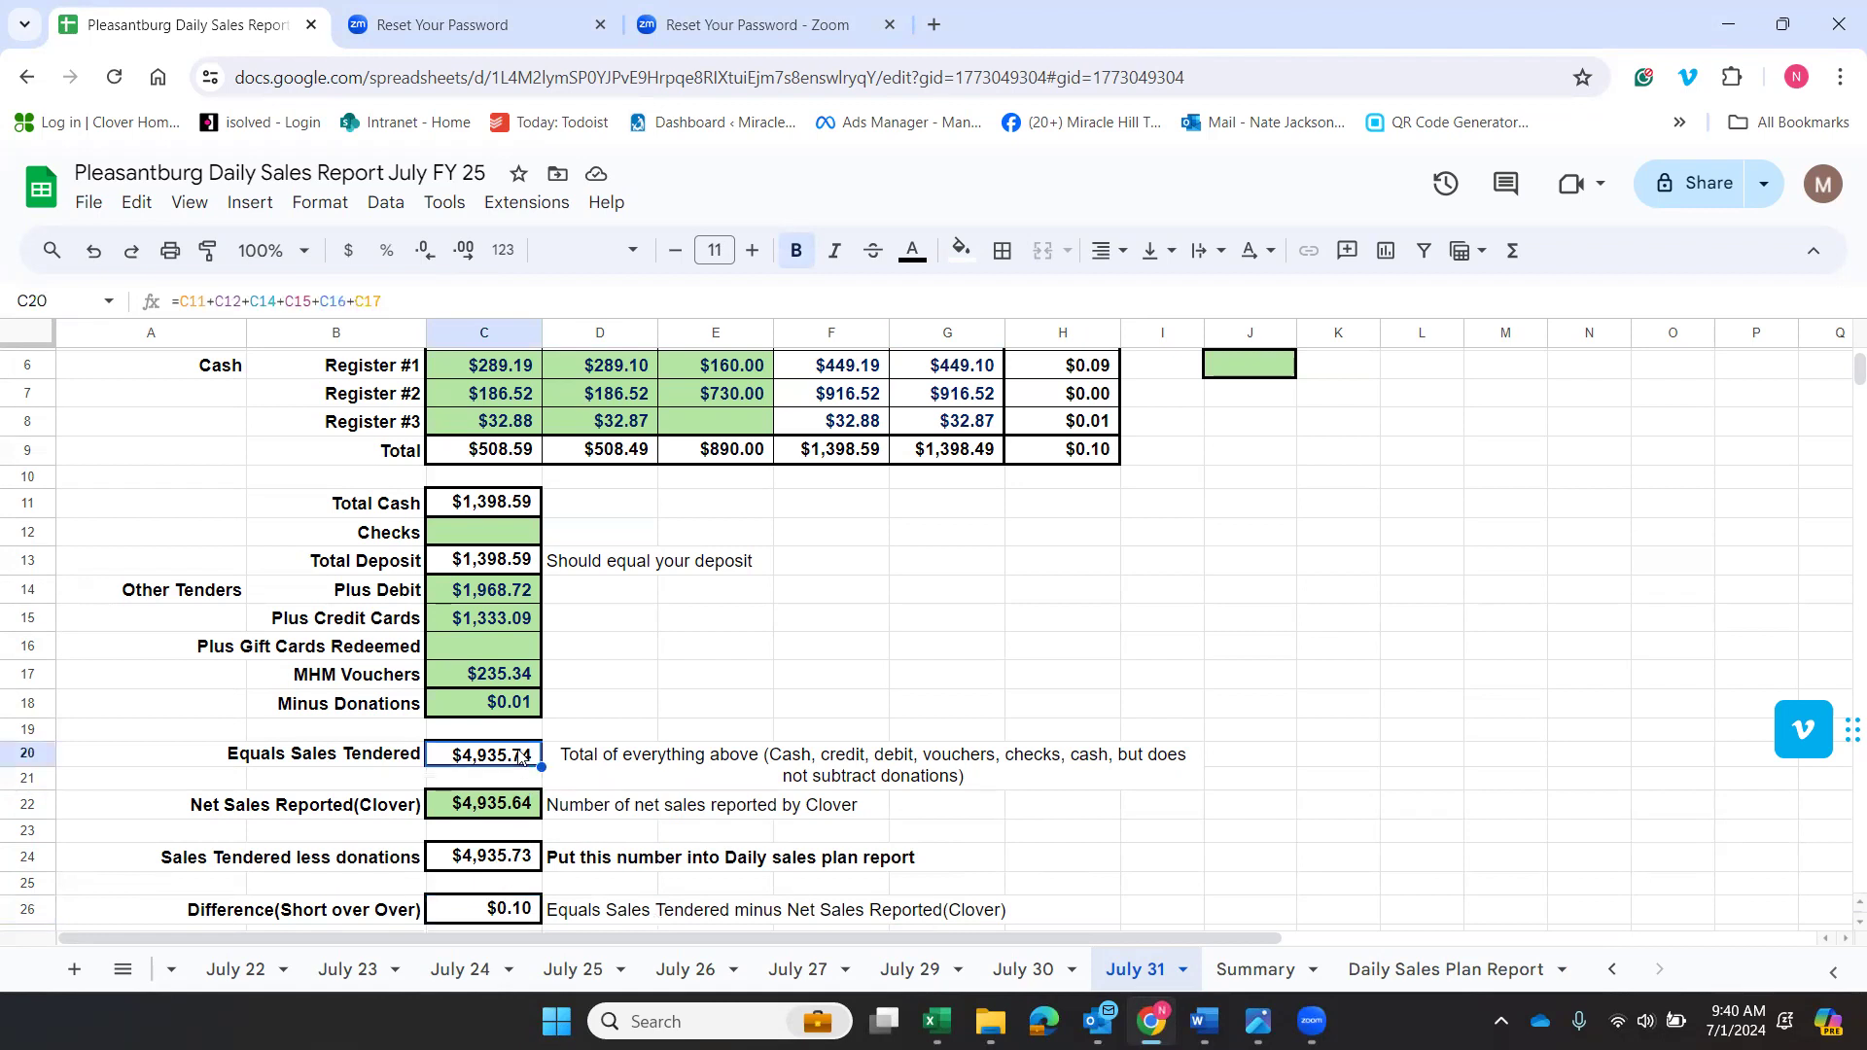
{"action": "left_click", "coordinate": [485, 812]}
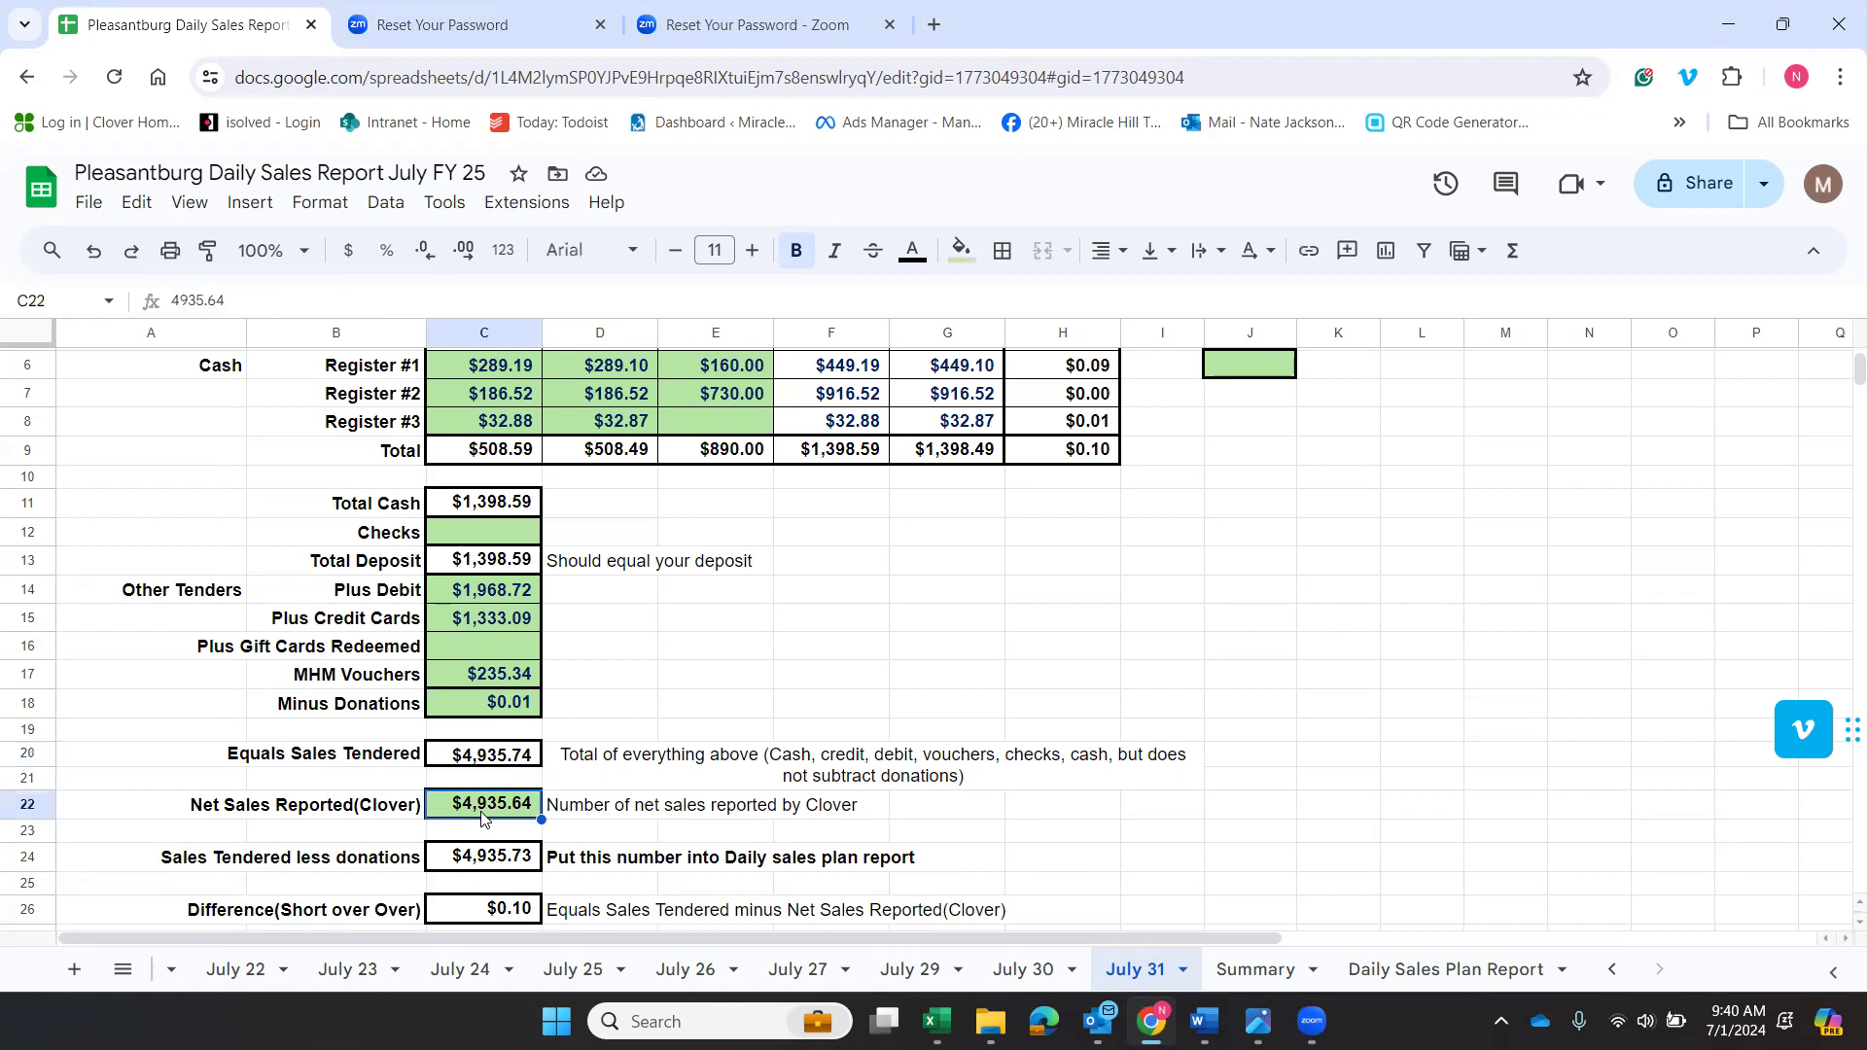
{"action": "left_click", "coordinate": [483, 915]}
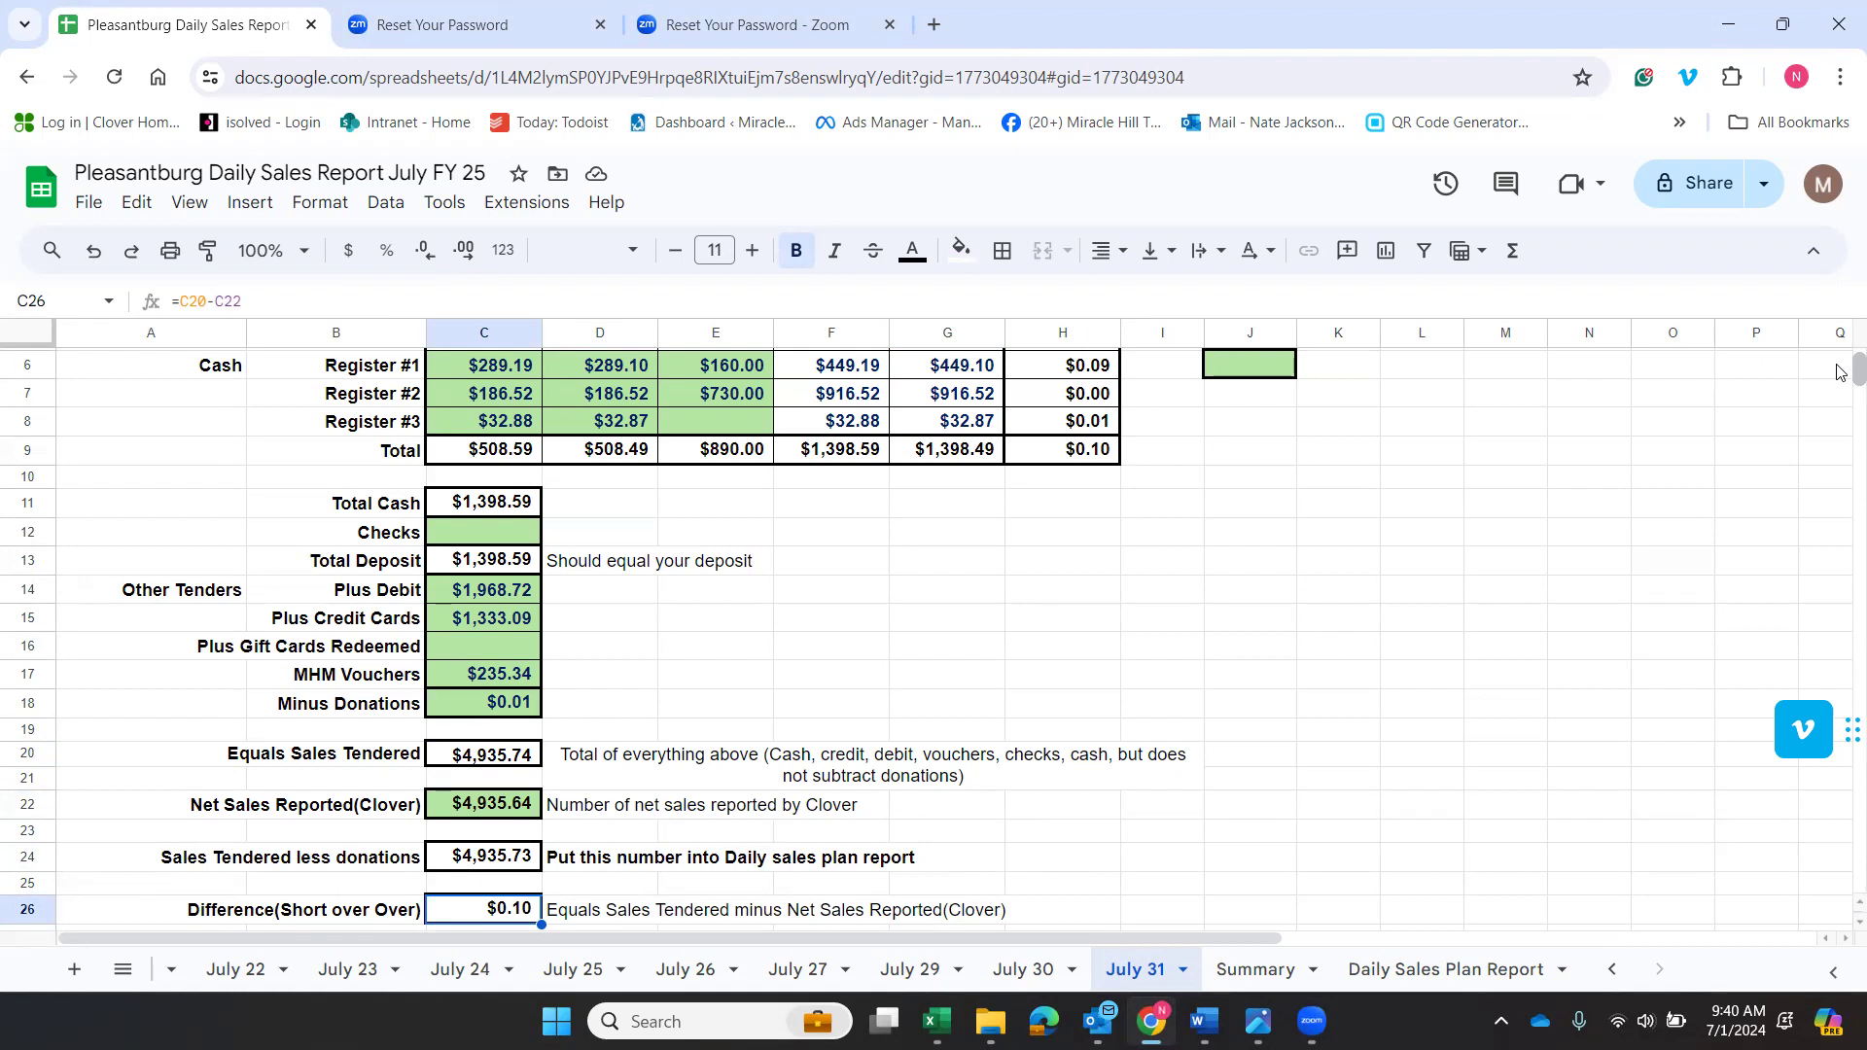
Enter 245 as the Customer count in the July 31 recap.
{"action": "scroll", "coordinate": [1837, 375], "scroll_direction": "down", "scroll_amount": 3}
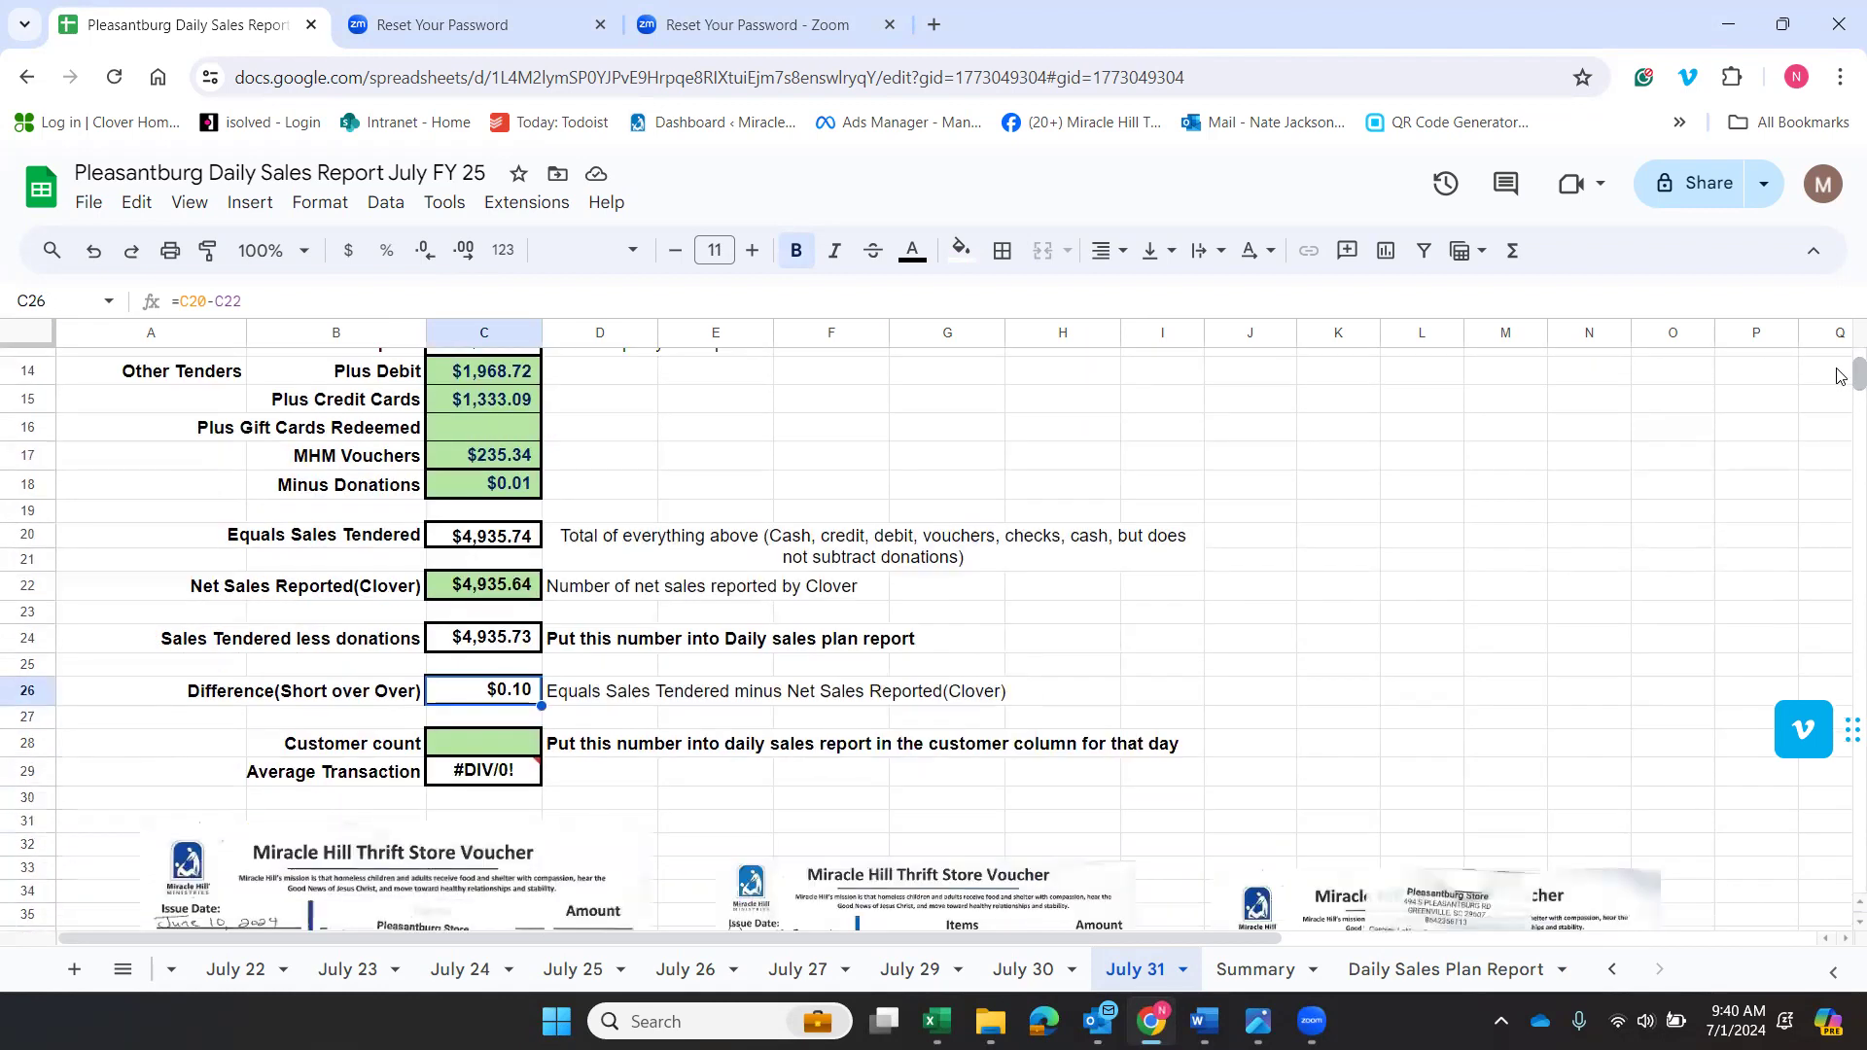
{"action": "left_click", "coordinate": [475, 750]}
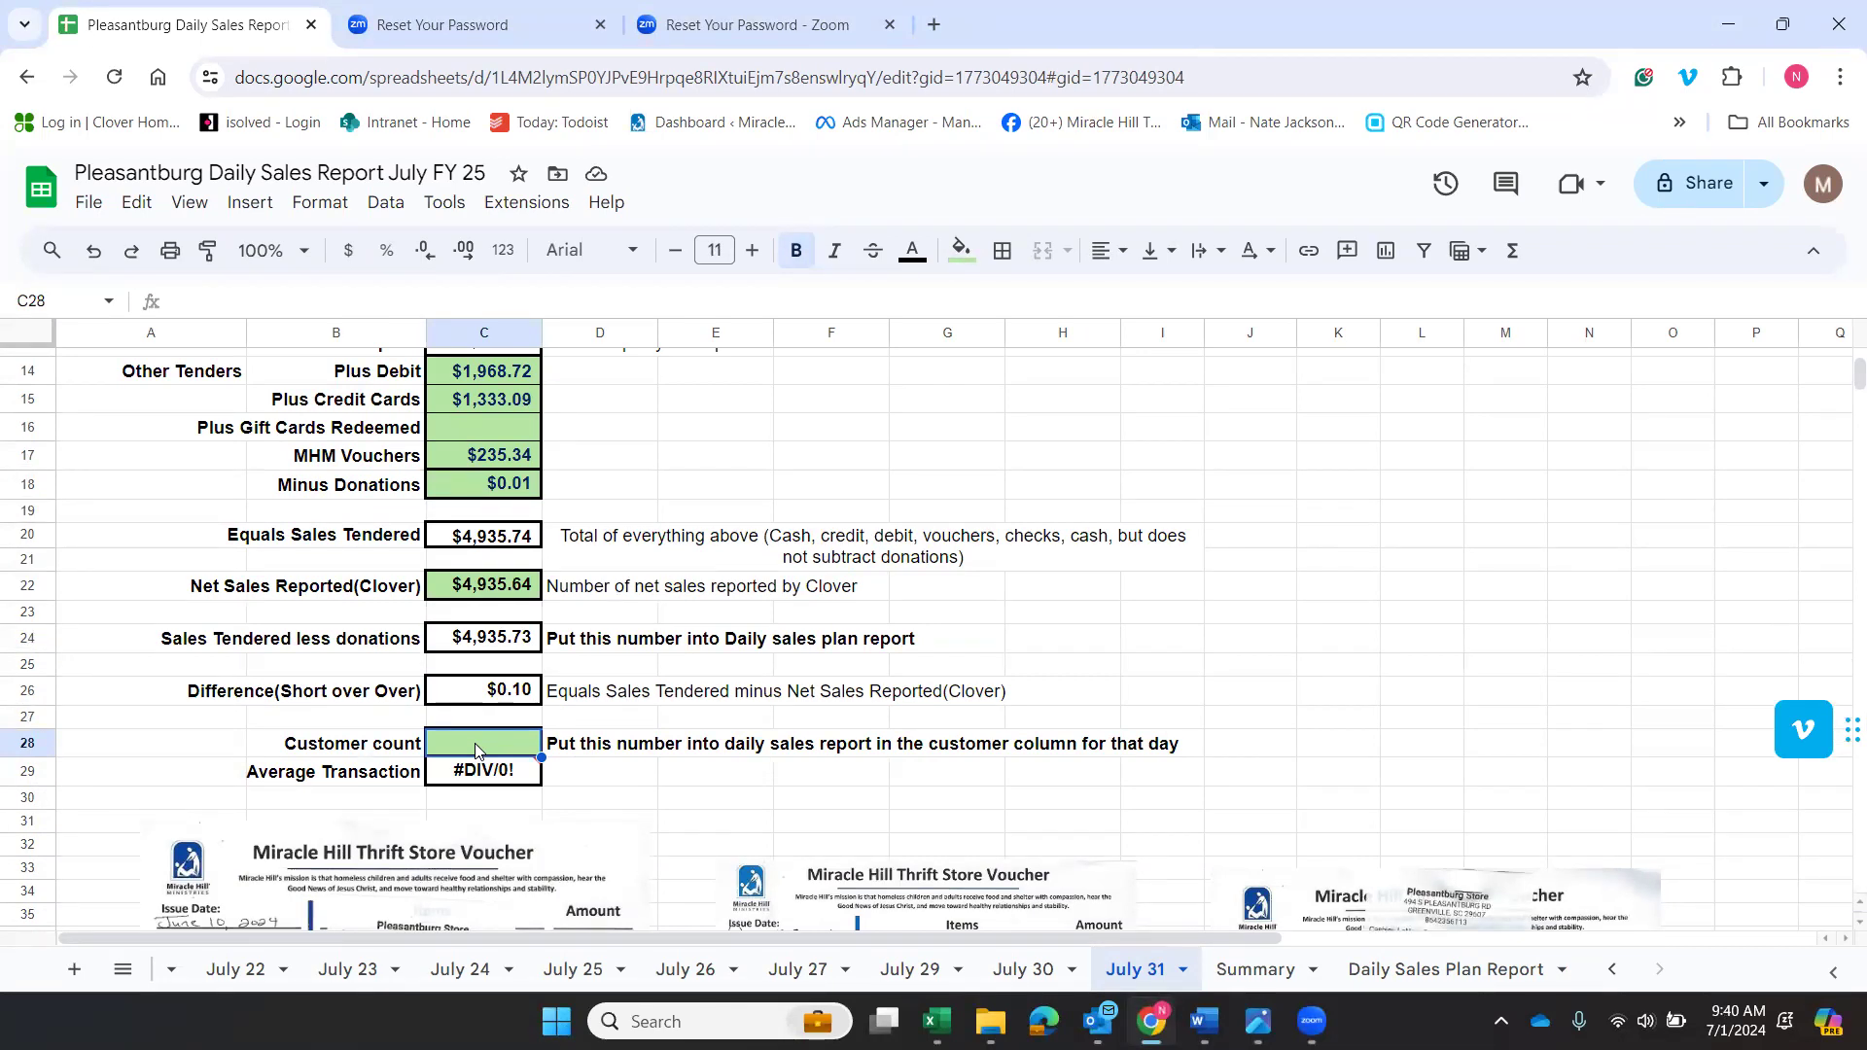
{"action": "type", "text": "245"}
{"action": "left_click", "coordinate": [693, 801]}
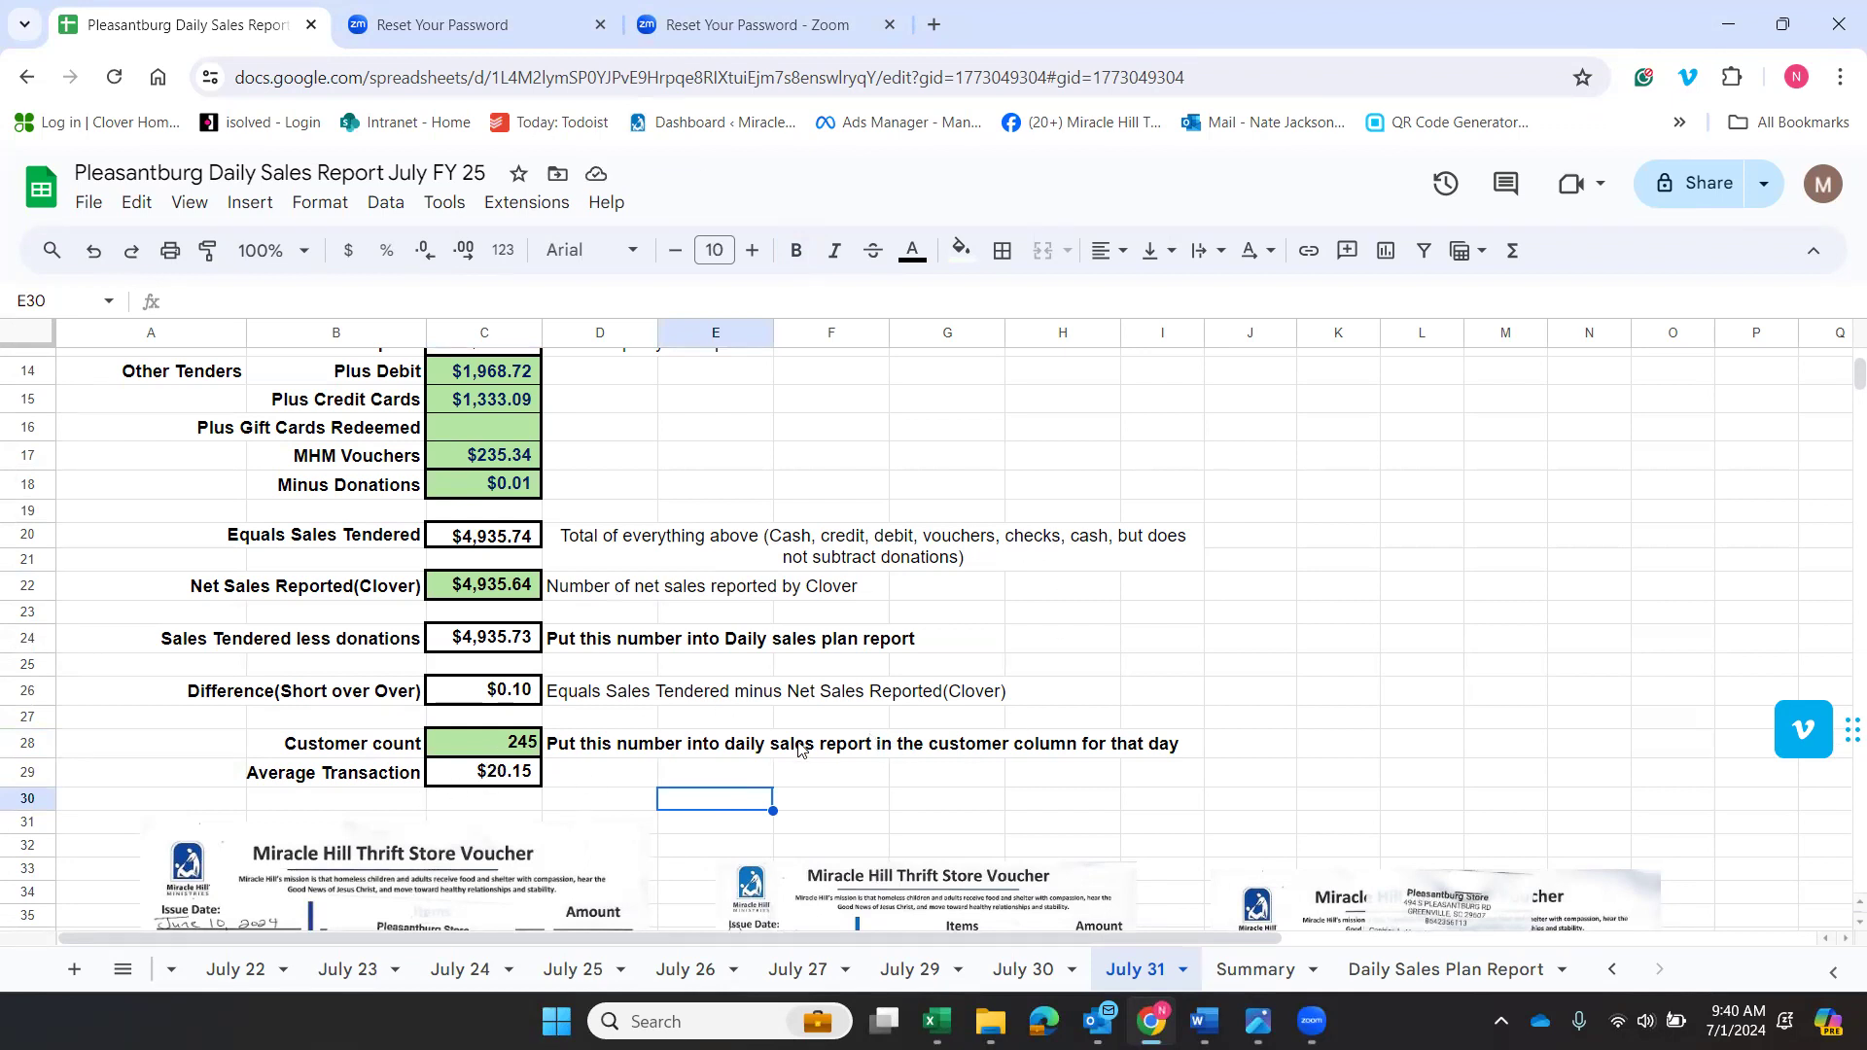
{"action": "left_click", "coordinate": [505, 754]}
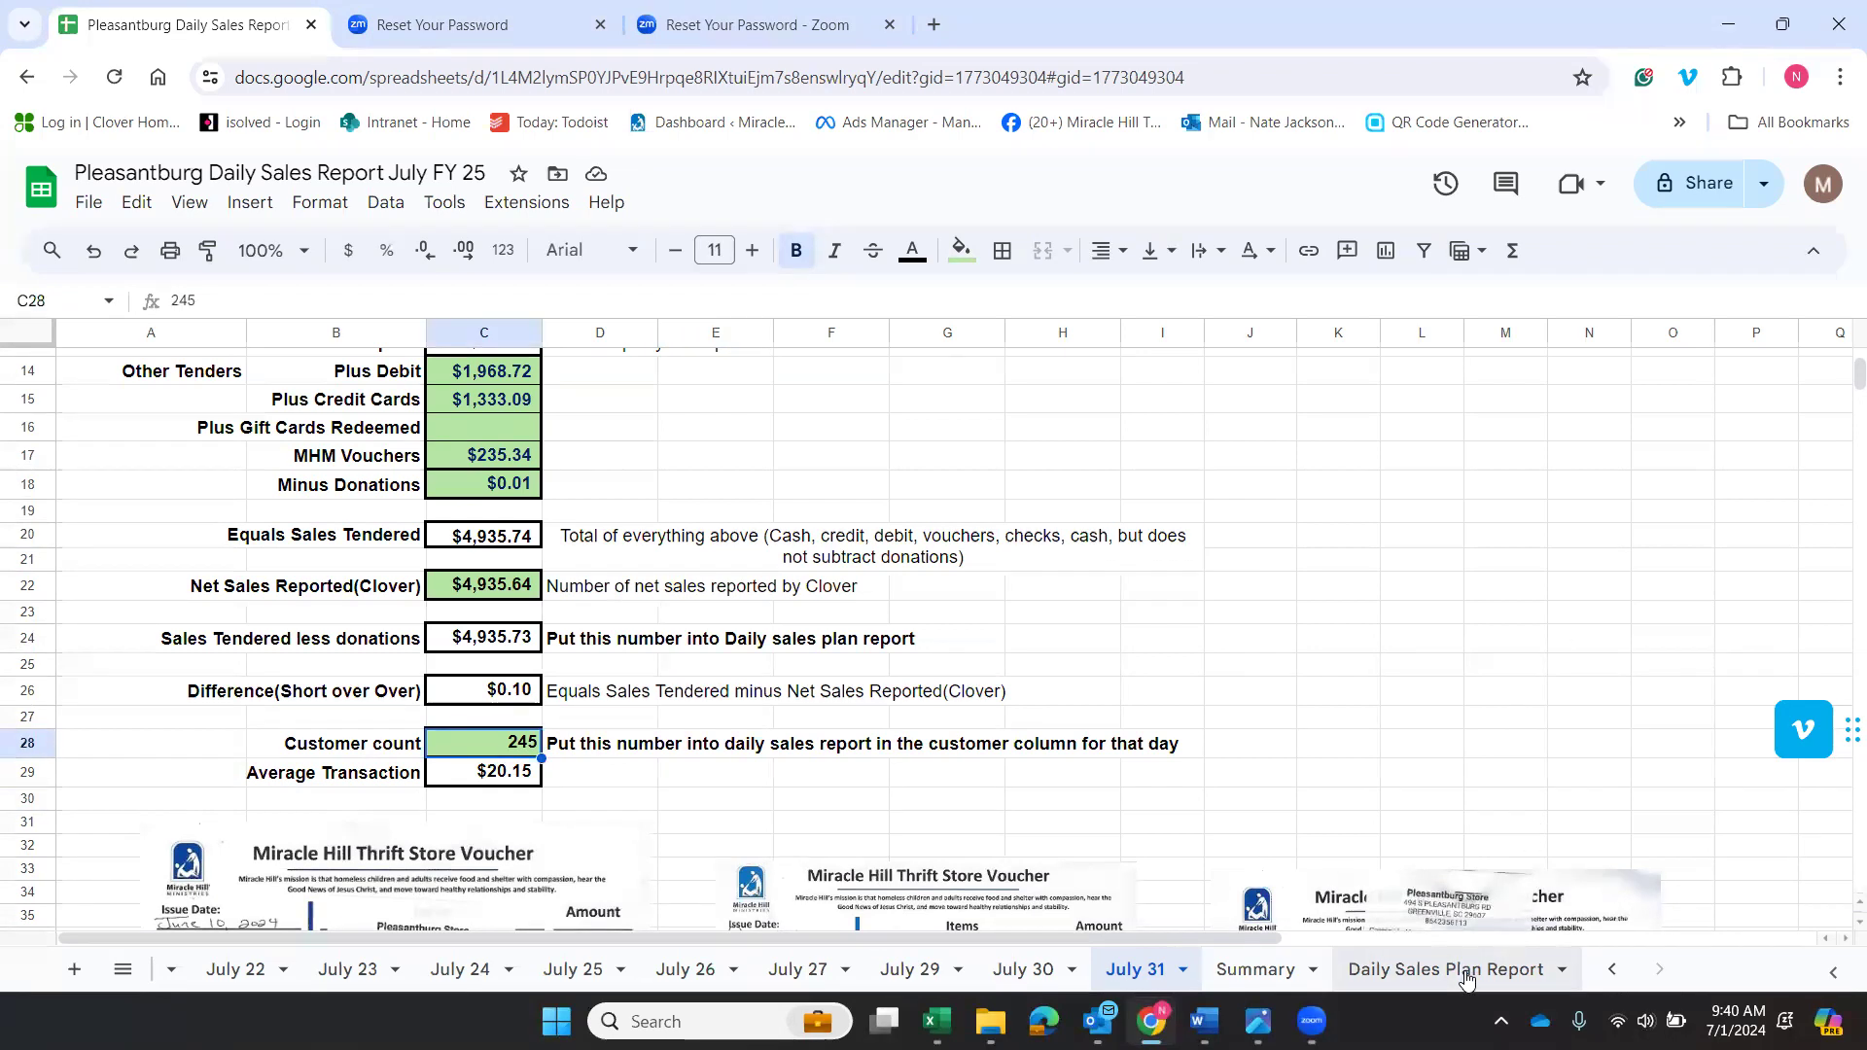
{"action": "left_click", "coordinate": [1319, 760]}
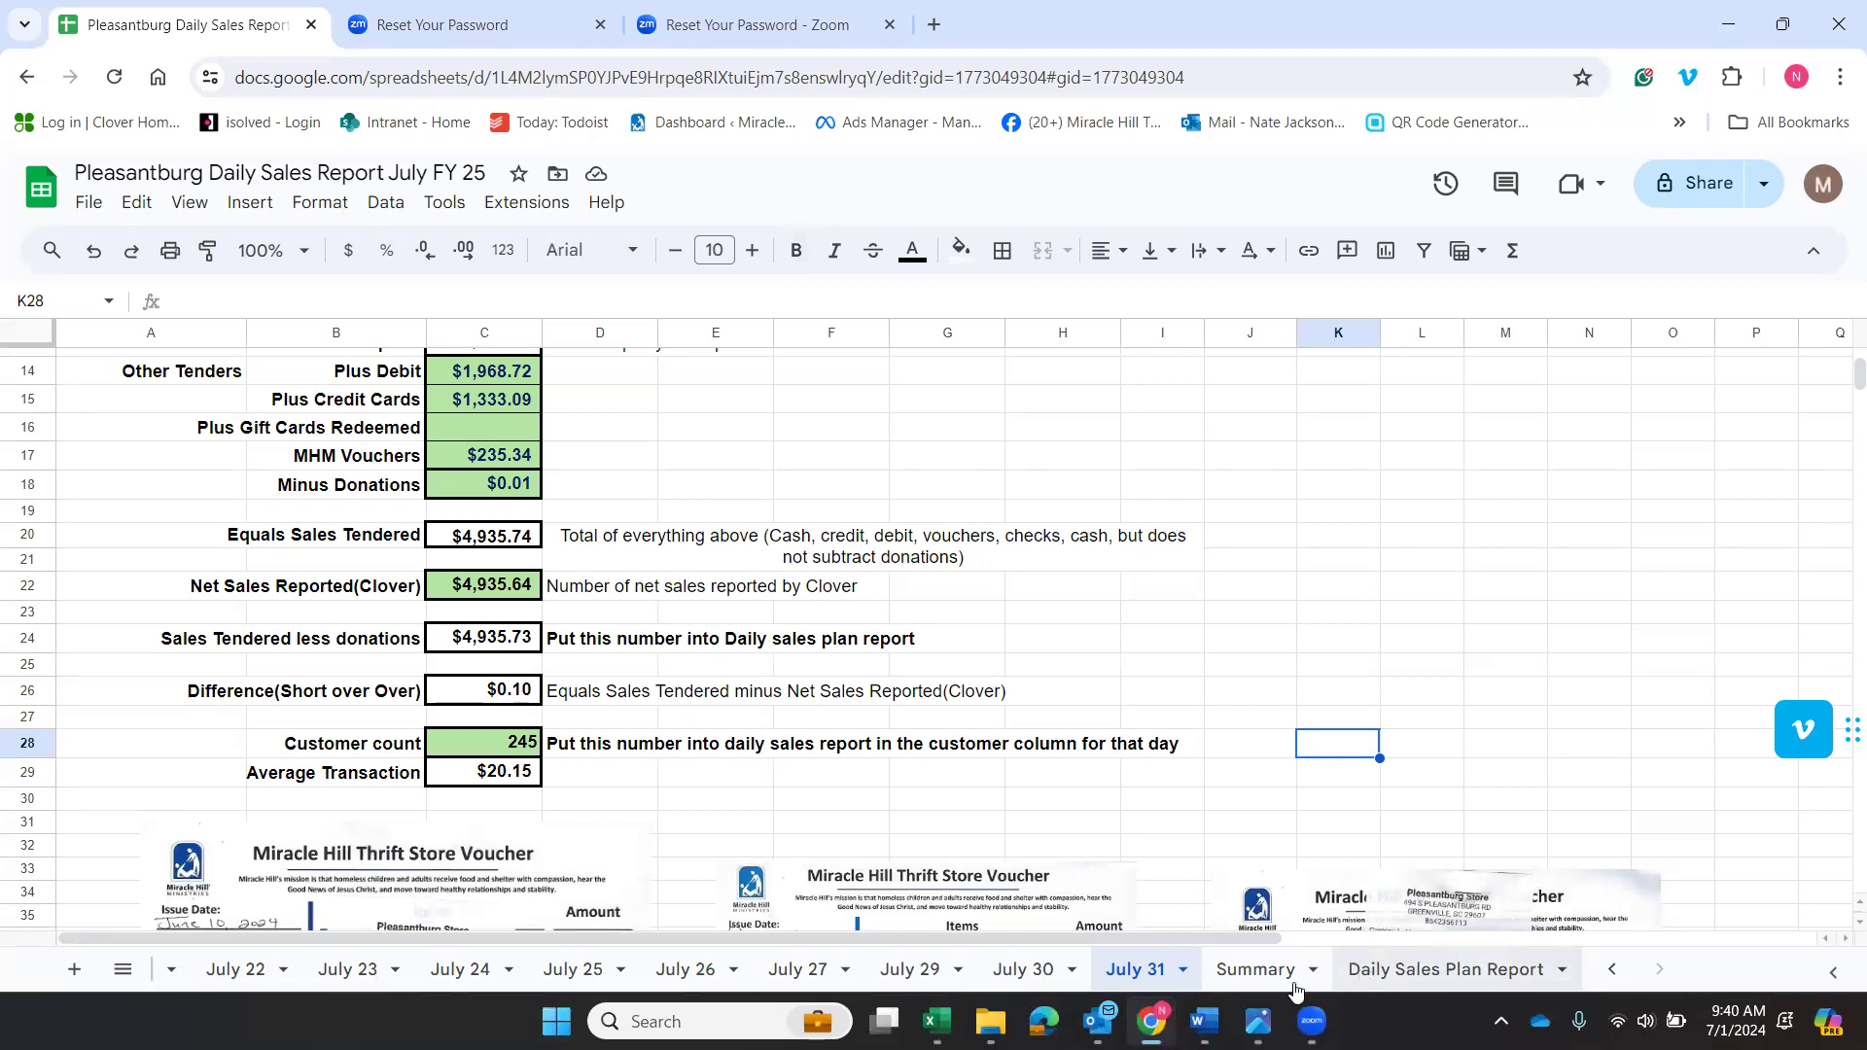
Review the monthly register, tender and customer count totals on the Summary sheet.
{"action": "left_click", "coordinate": [1245, 976]}
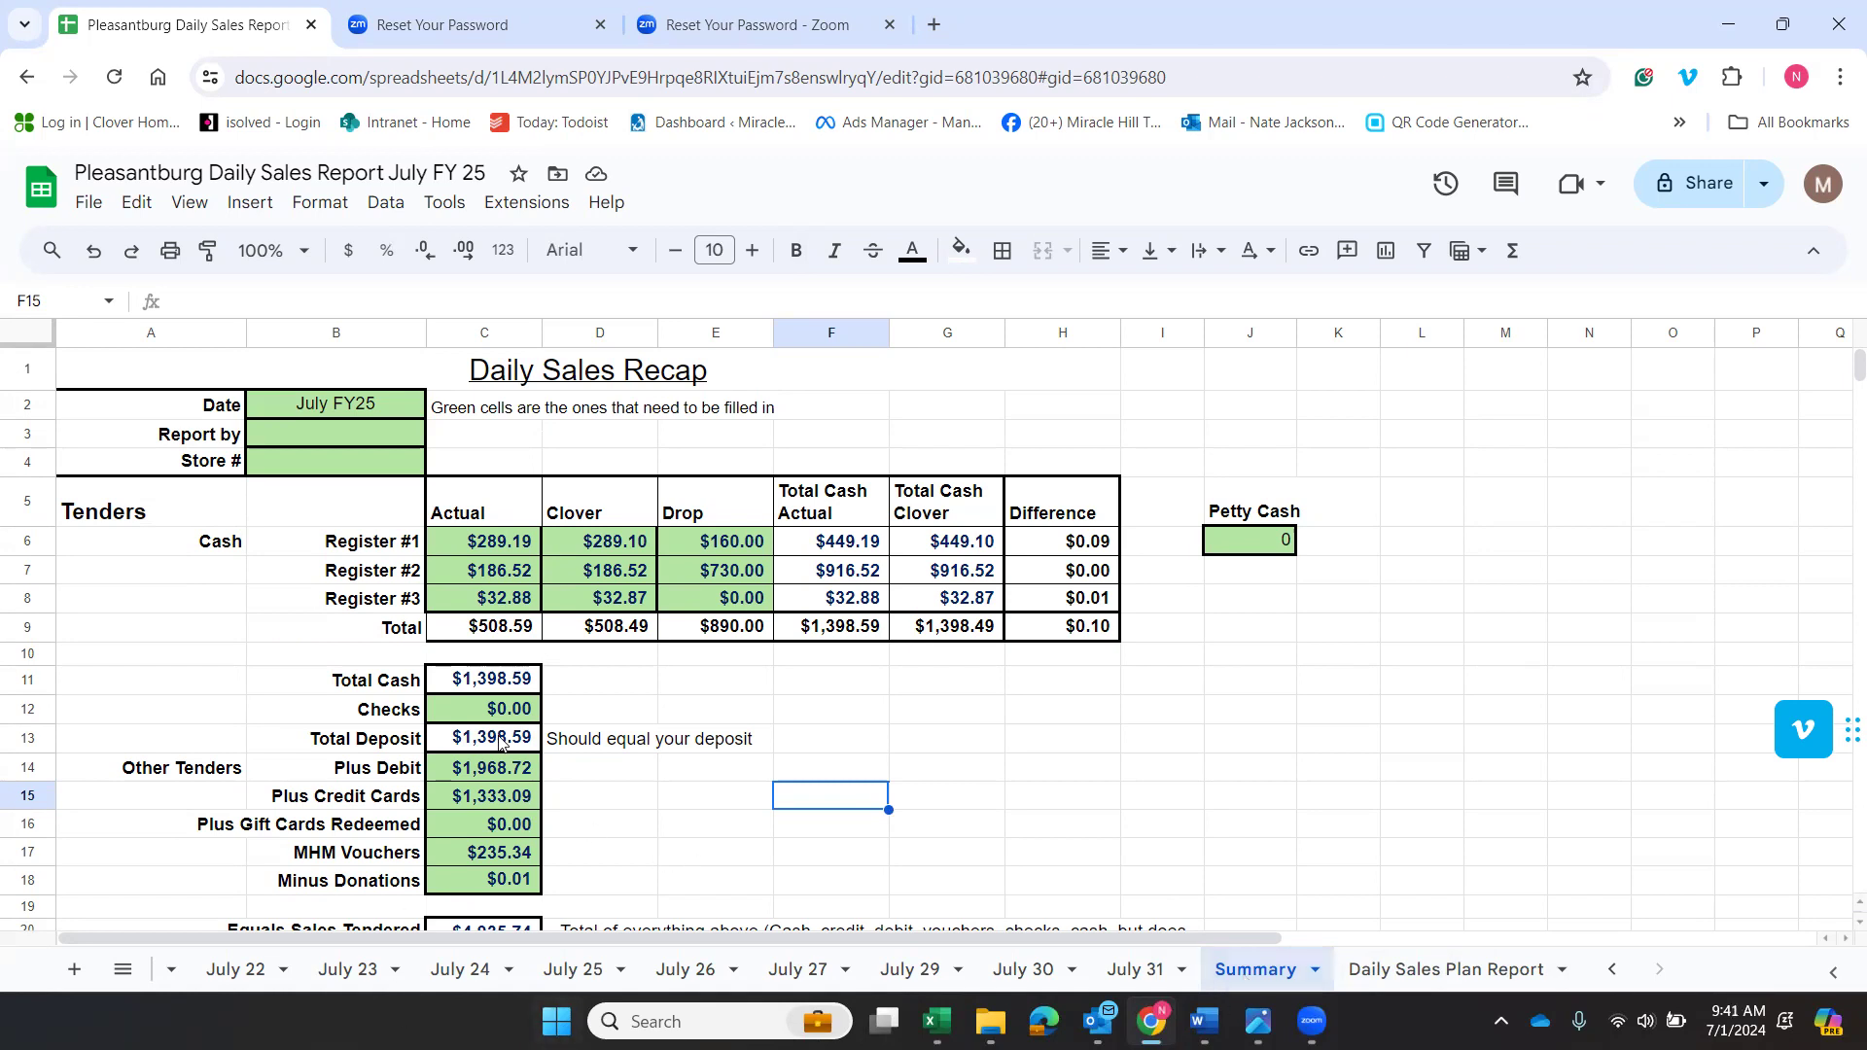
{"action": "scroll", "coordinate": [1838, 387], "scroll_direction": "down", "scroll_amount": 5}
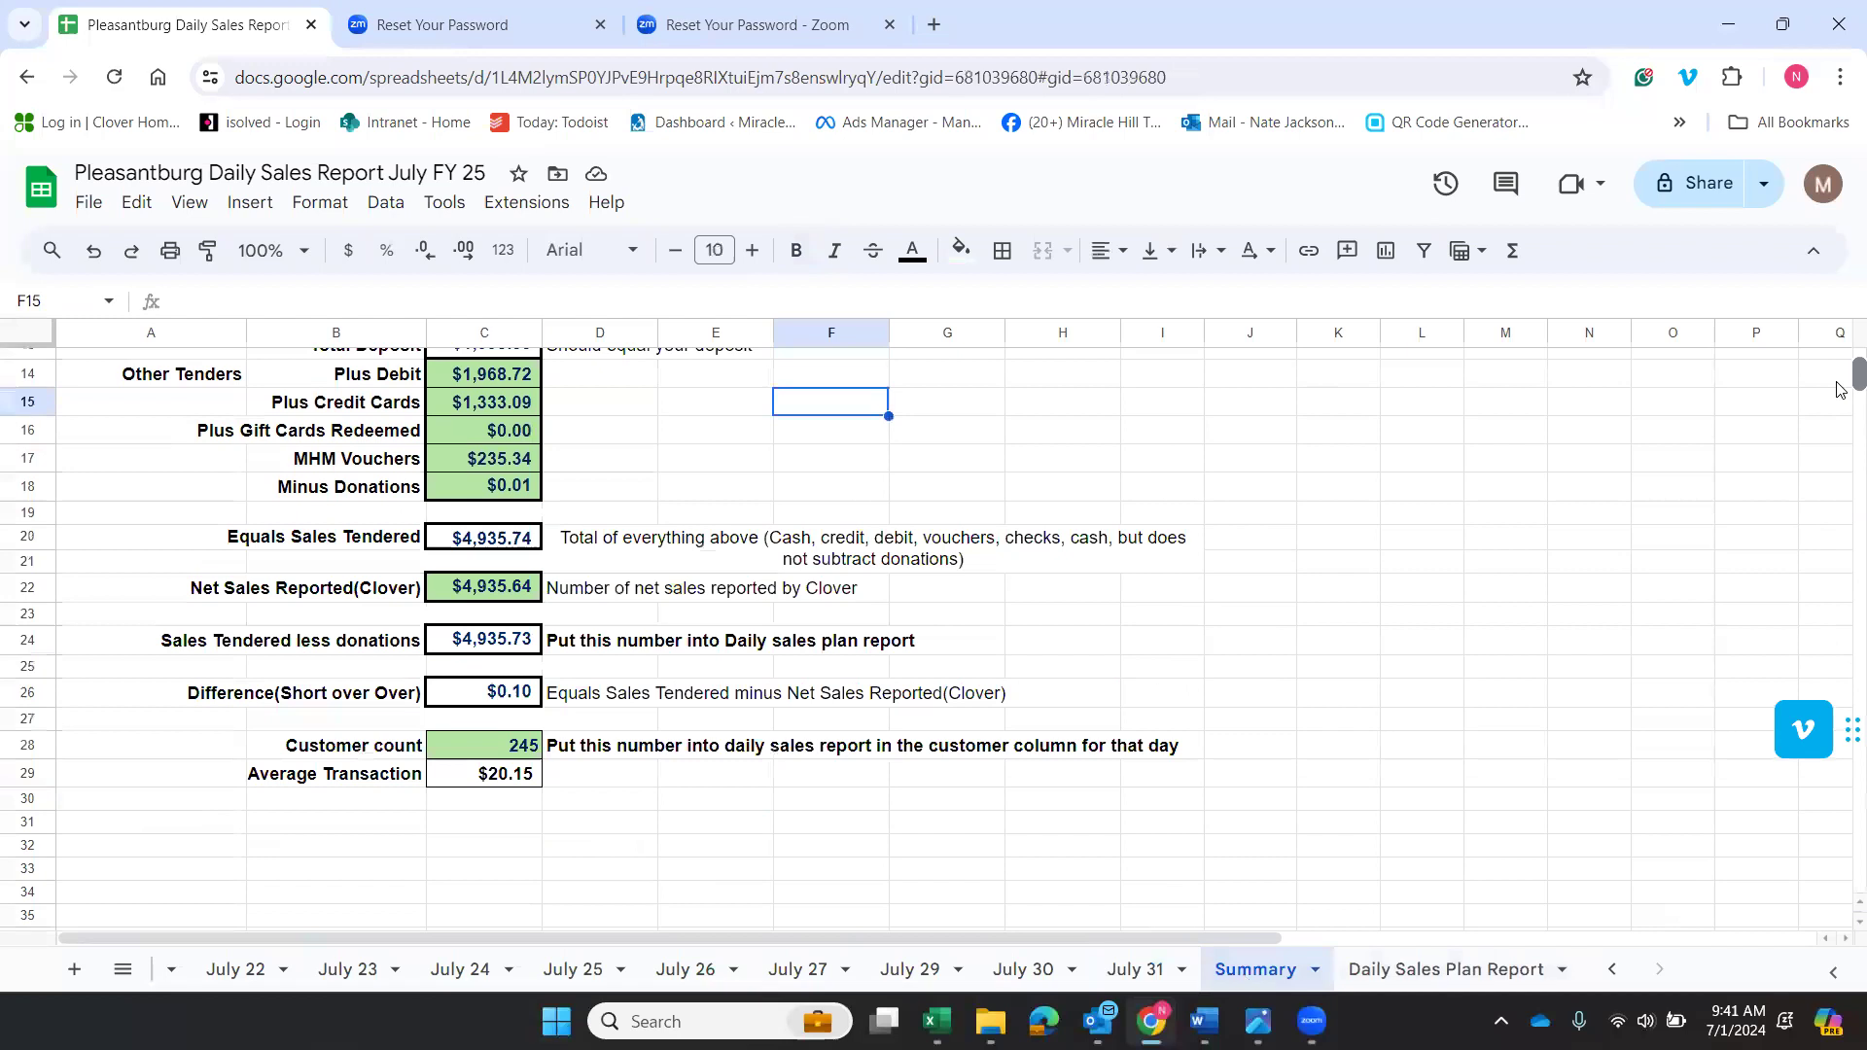
{"action": "scroll", "coordinate": [1838, 387], "scroll_direction": "up", "scroll_amount": 2}
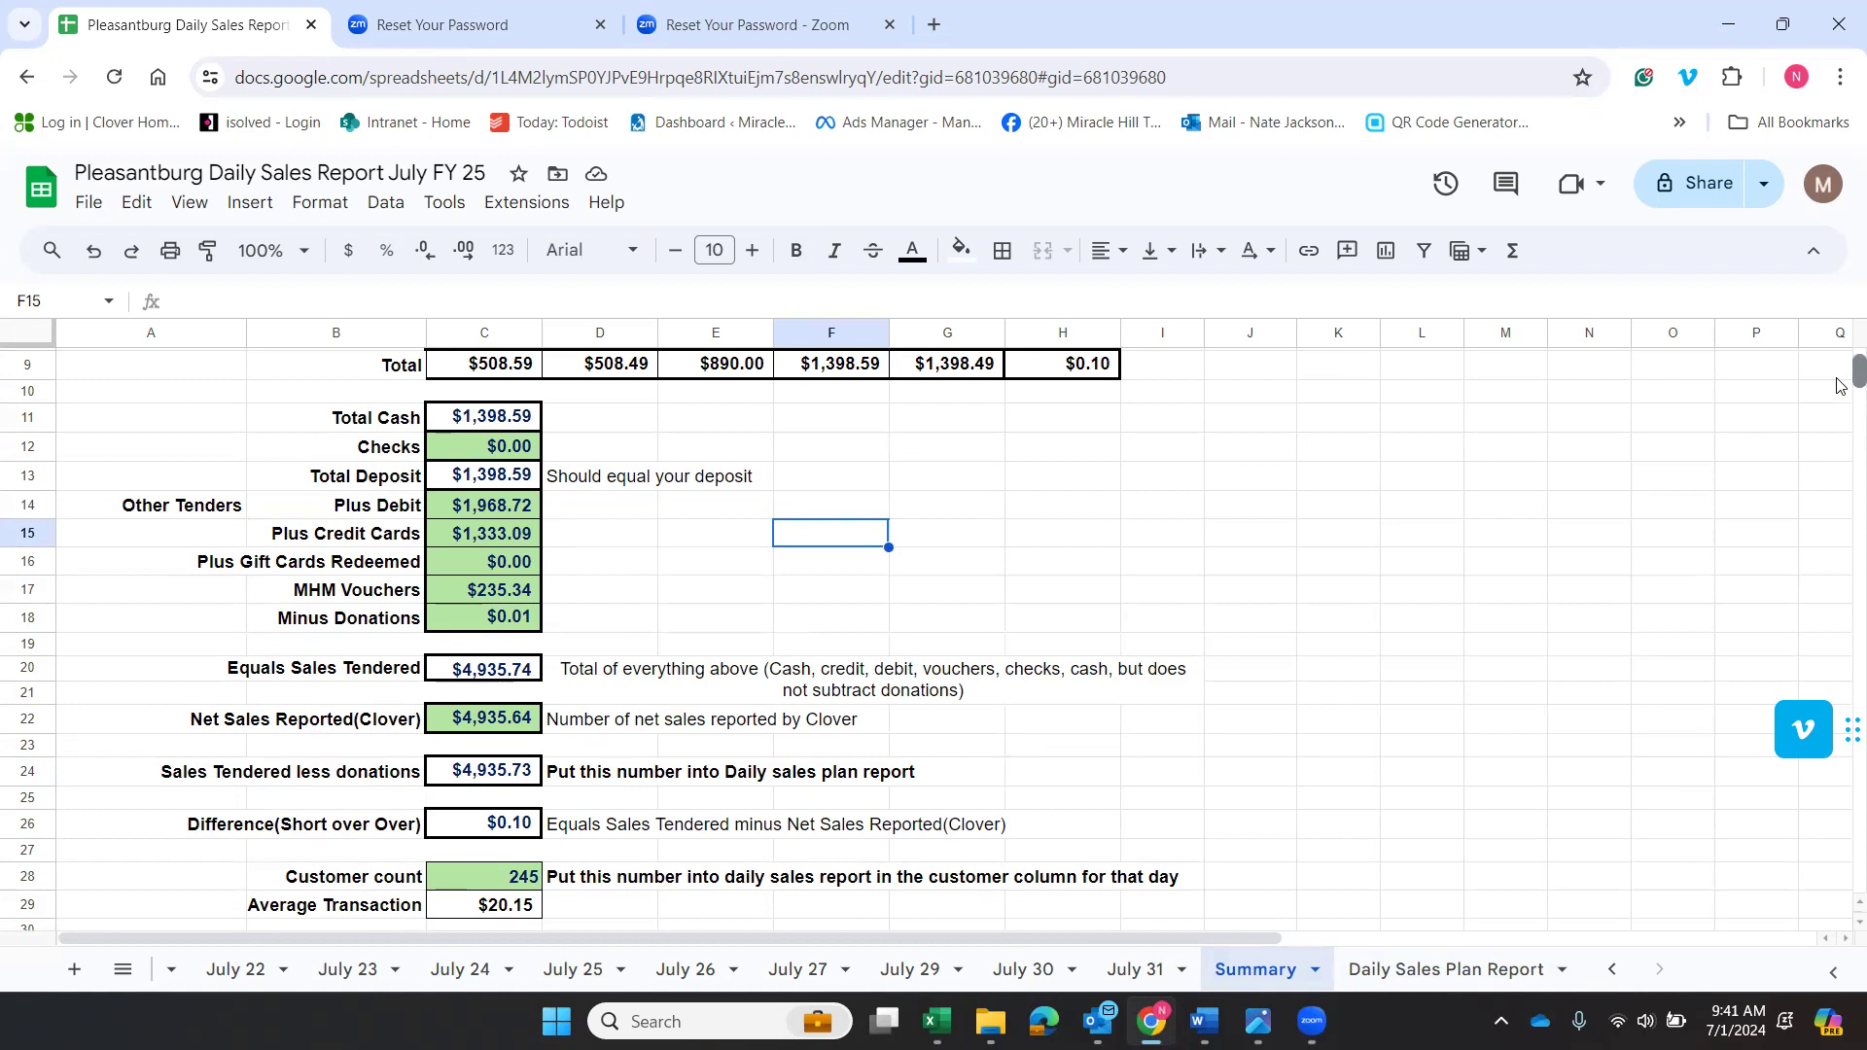
{"action": "scroll", "coordinate": [1838, 387], "scroll_direction": "up", "scroll_amount": 3}
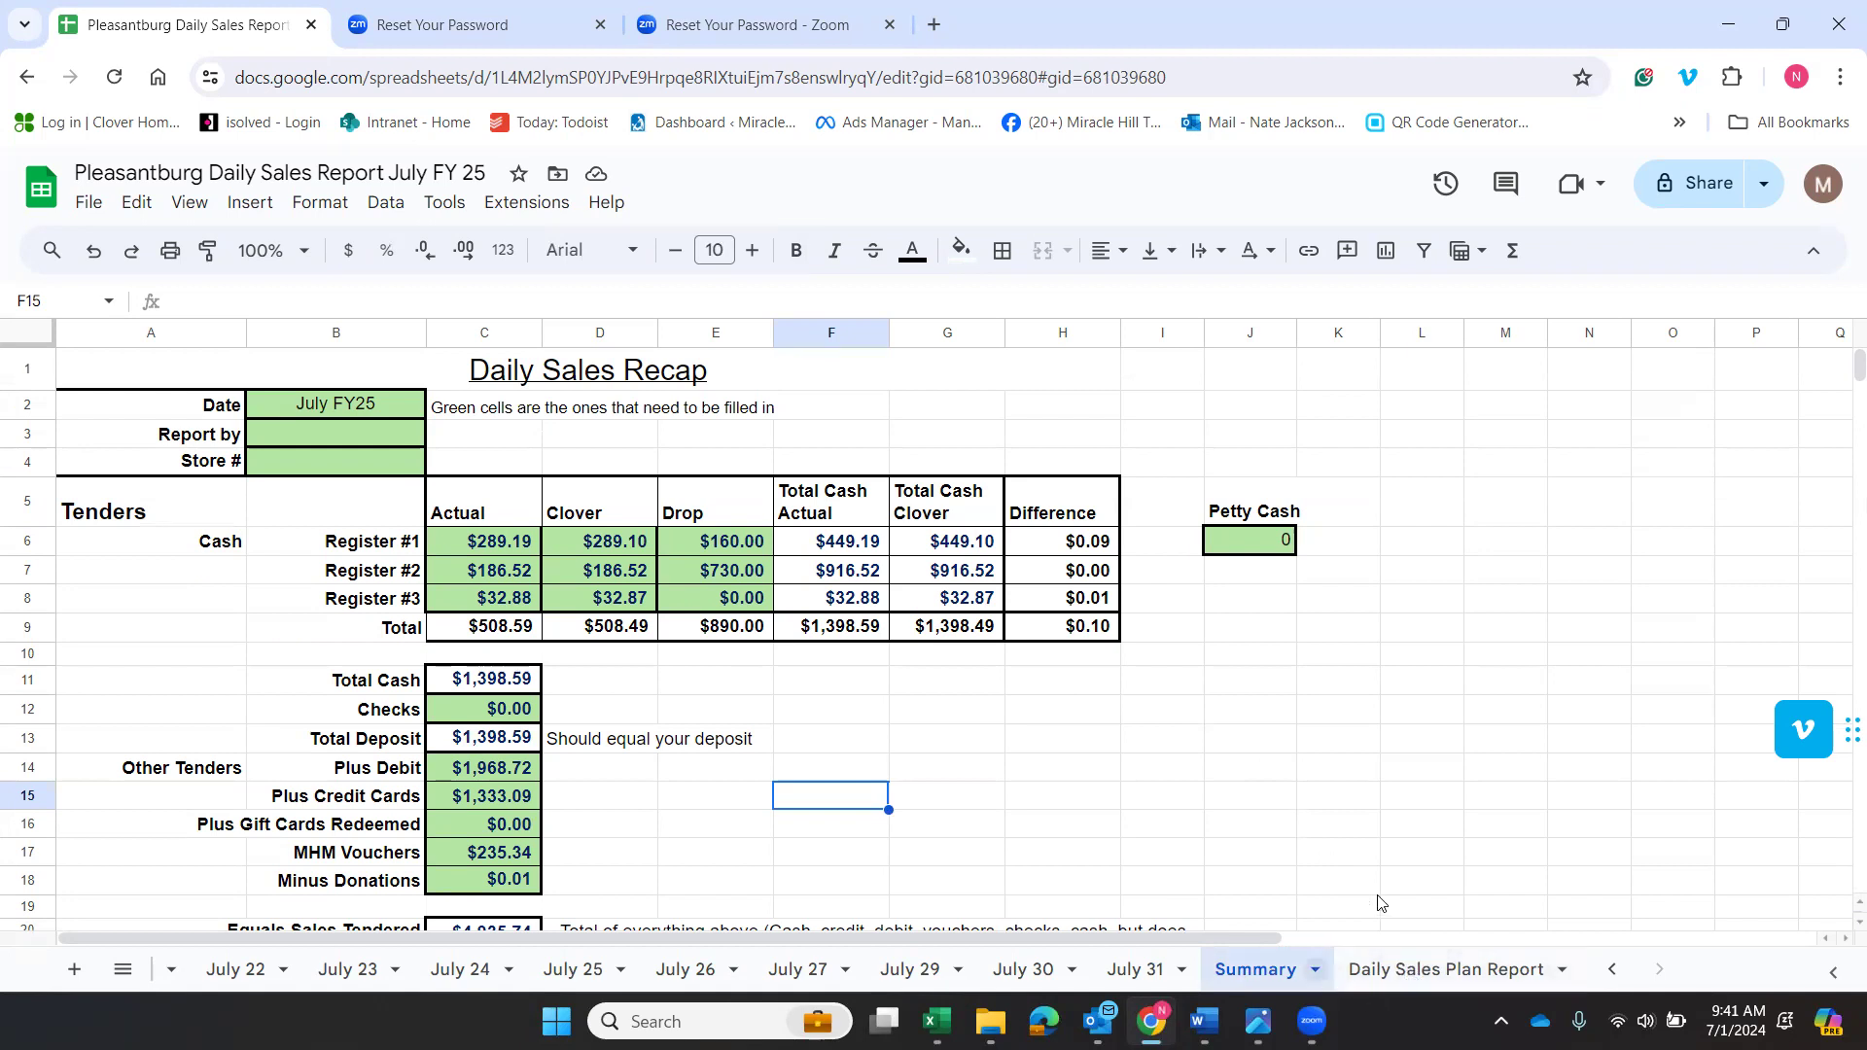
Examine the scanned voucher images placed below the recap on the July 31 sheet.
{"action": "left_click", "coordinate": [1145, 980]}
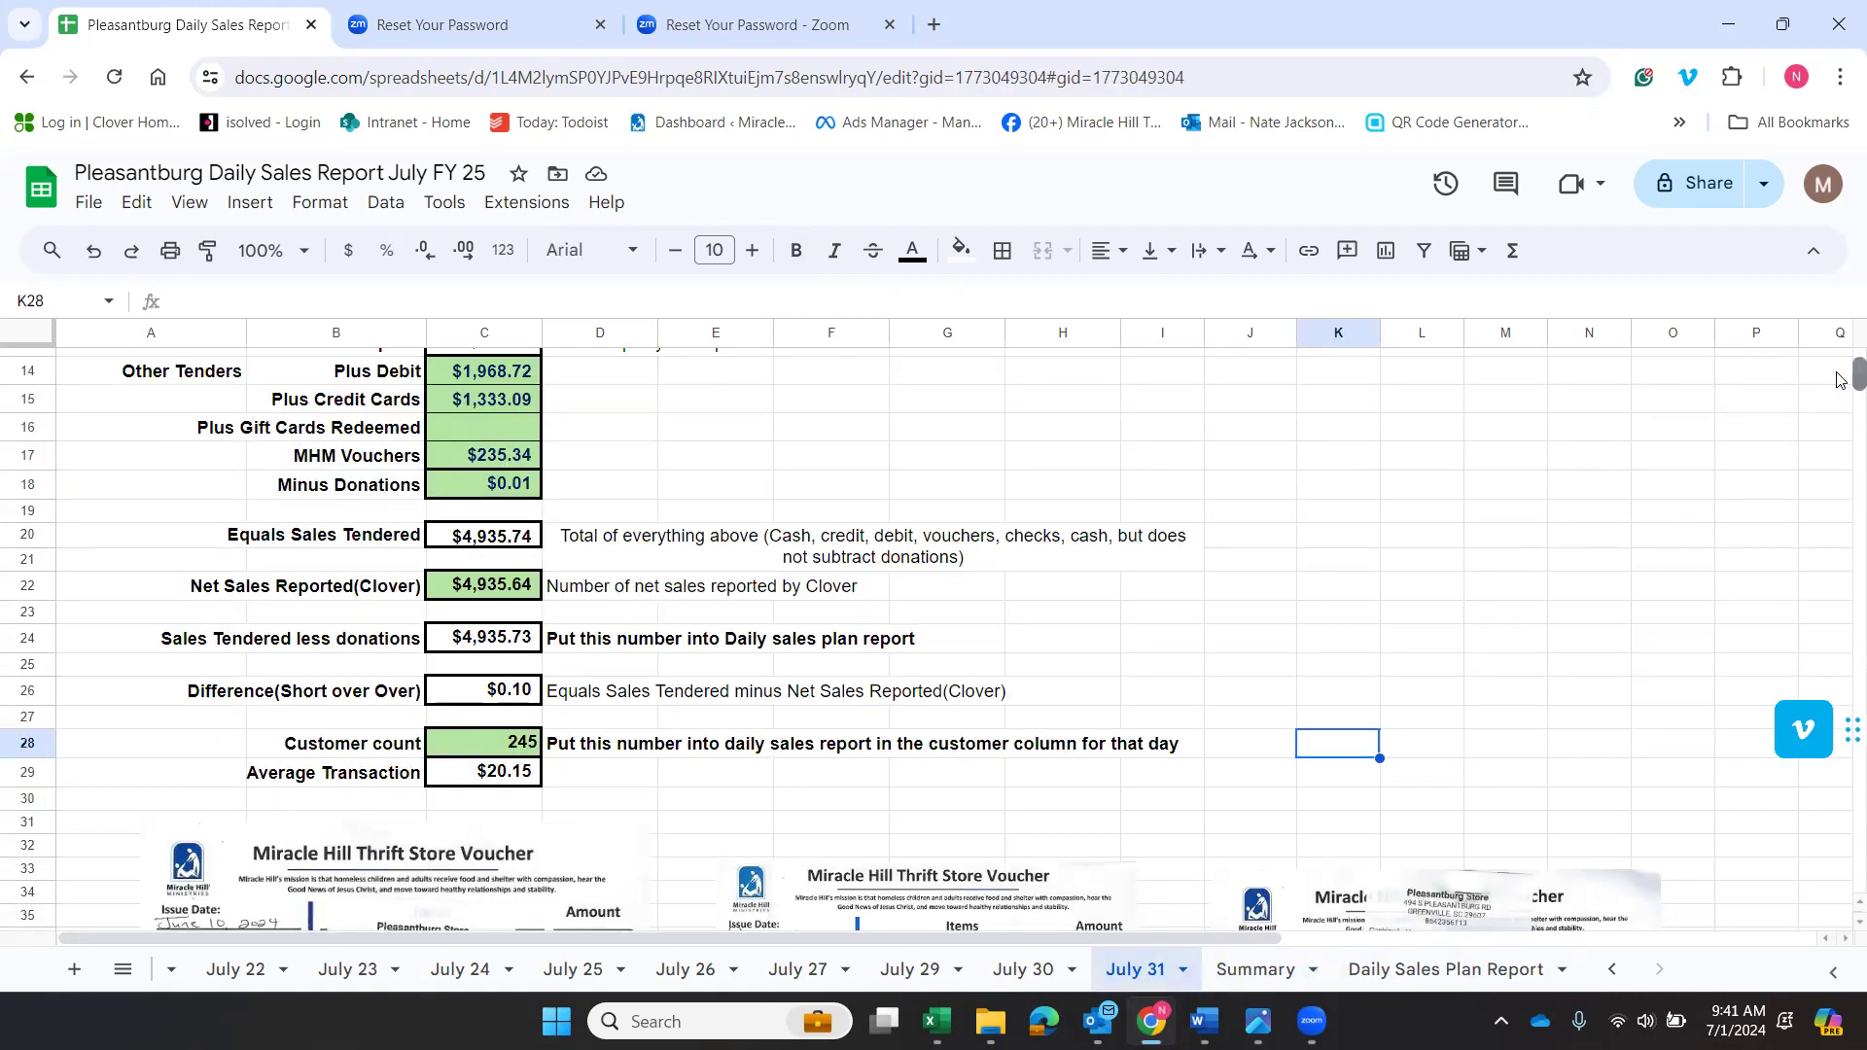
{"action": "scroll", "coordinate": [1837, 381], "scroll_direction": "down", "scroll_amount": 6}
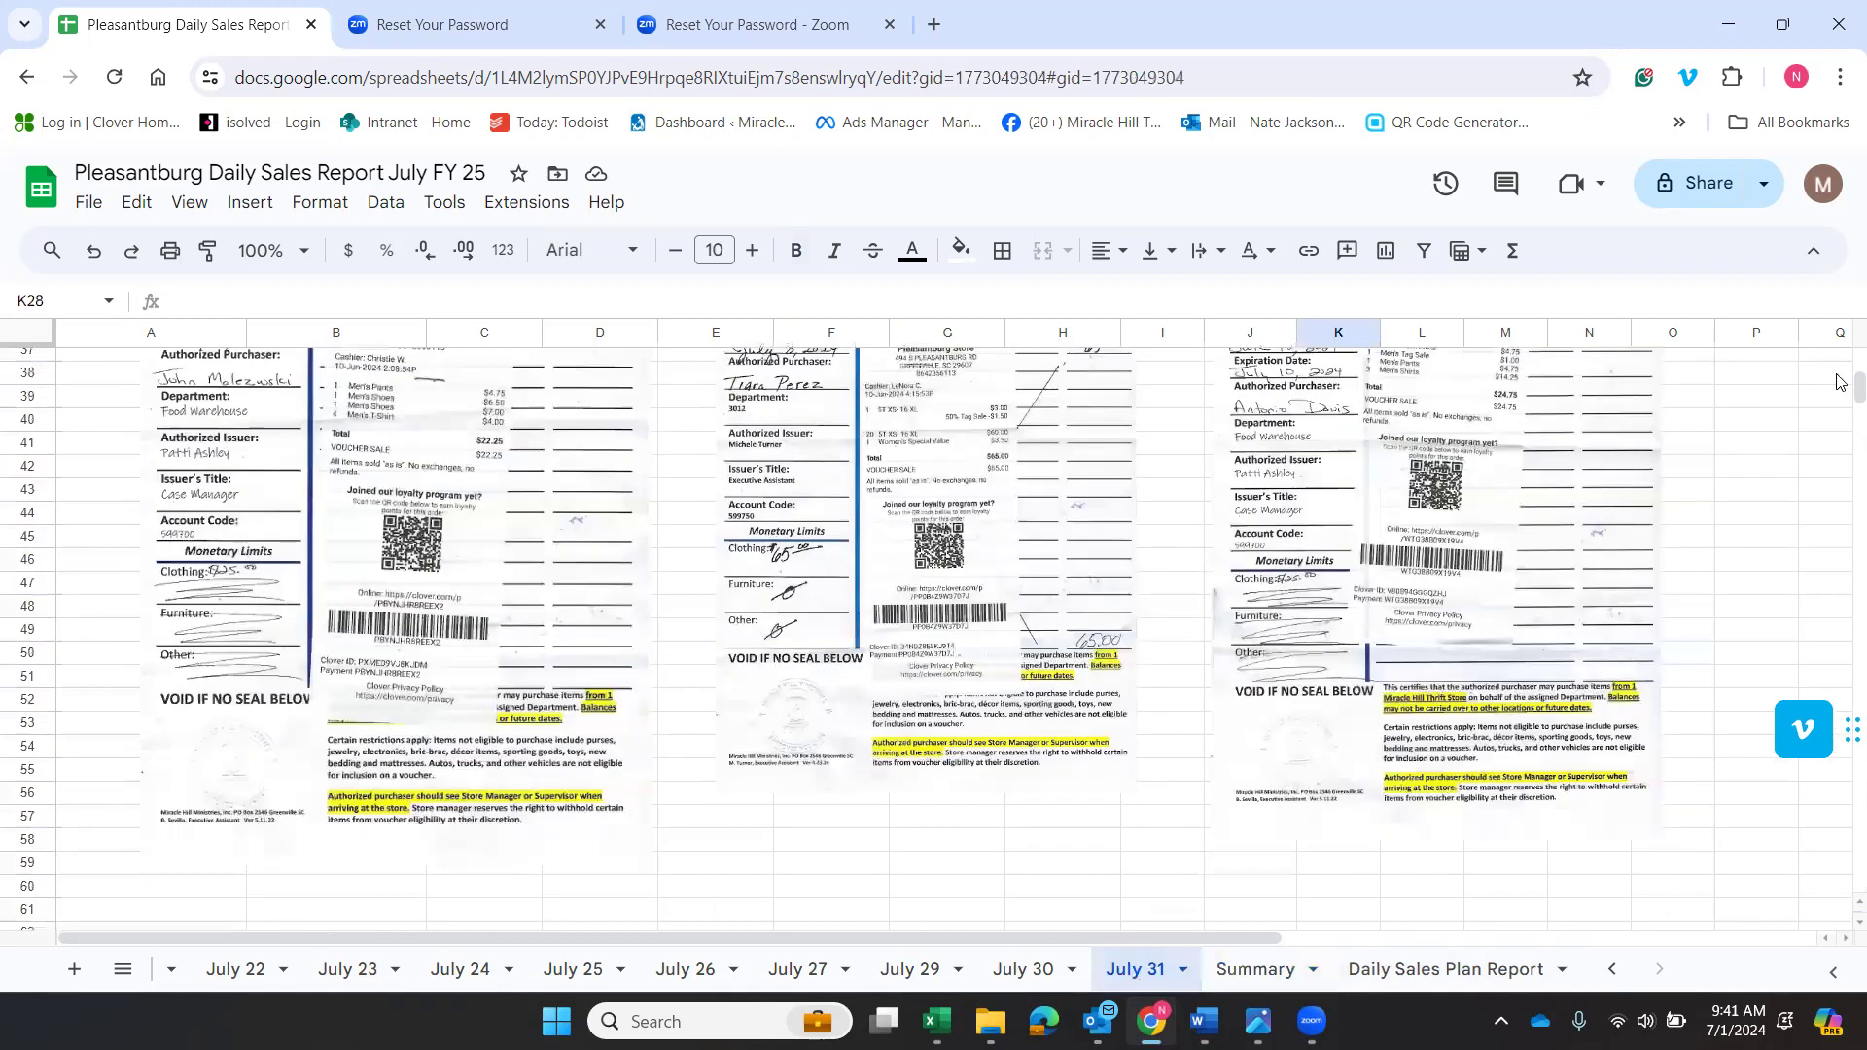
{"action": "scroll", "coordinate": [1837, 381], "scroll_direction": "up", "scroll_amount": 3}
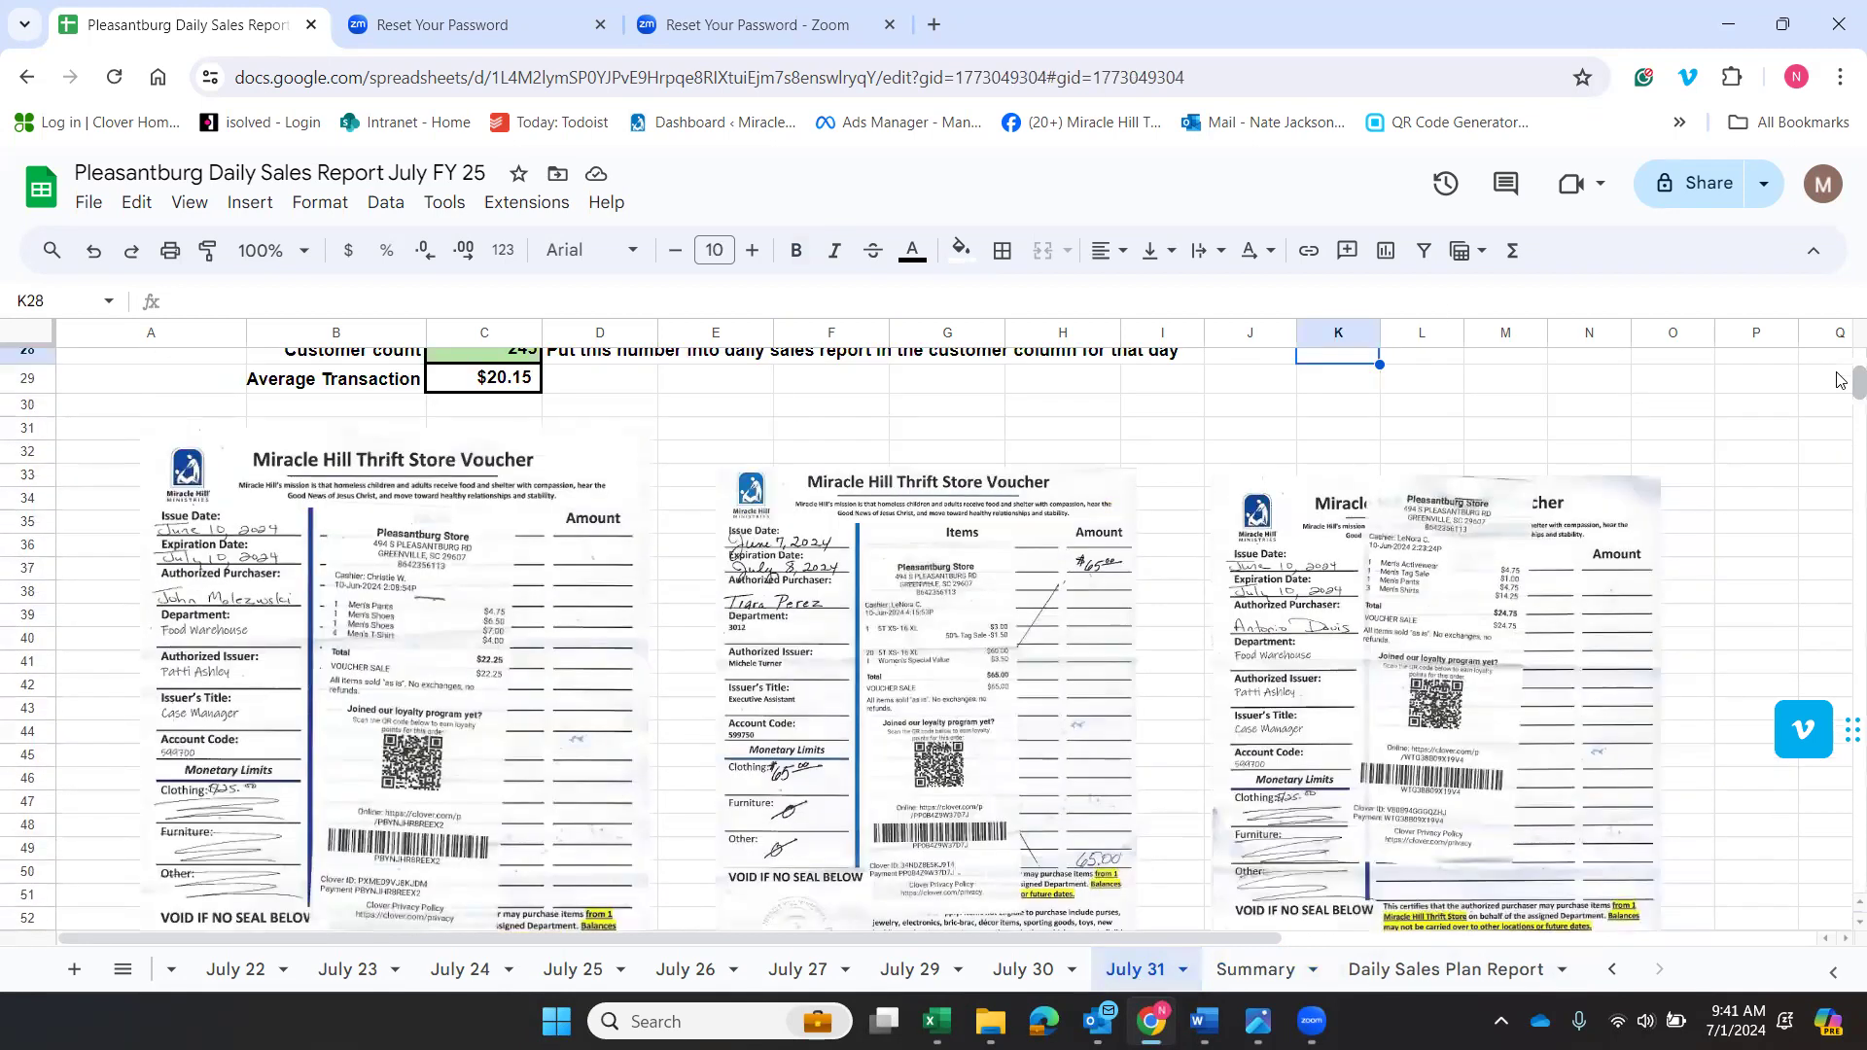
{"action": "left_click", "coordinate": [529, 537]}
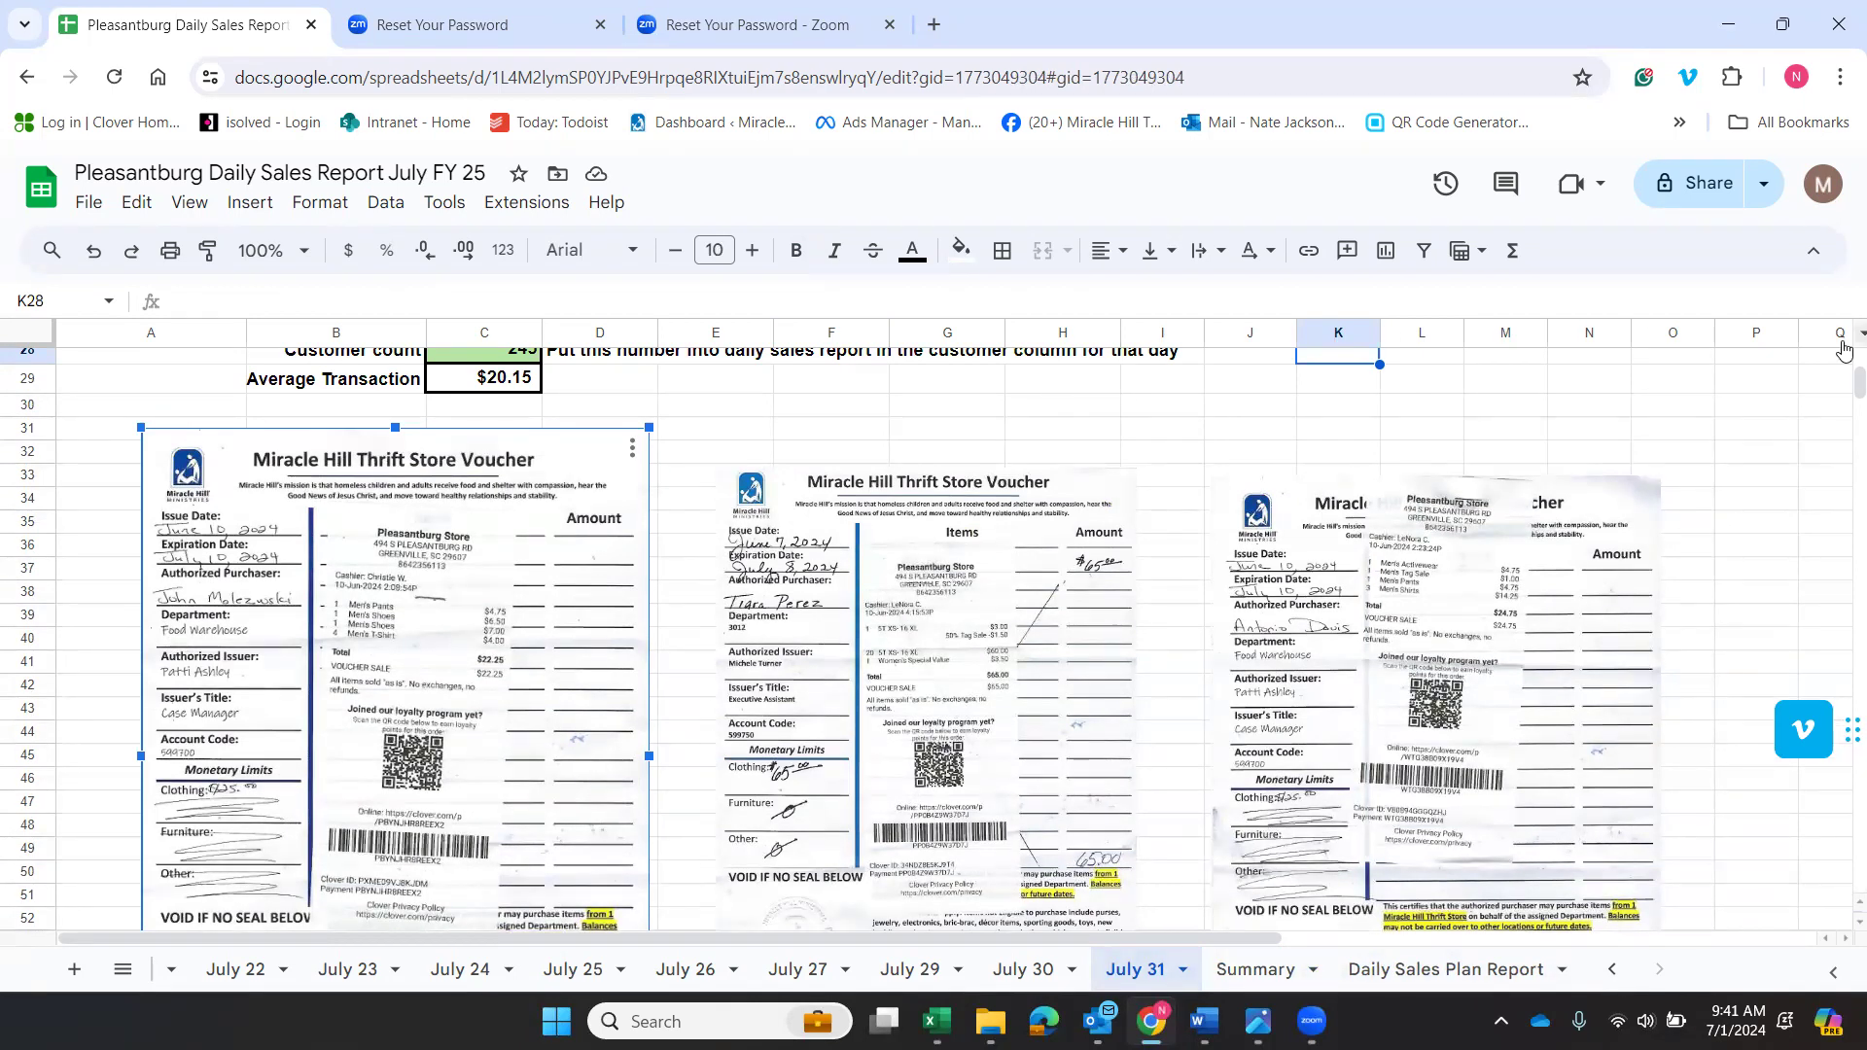
{"action": "scroll", "coordinate": [1835, 399], "scroll_direction": "up", "scroll_amount": 4}
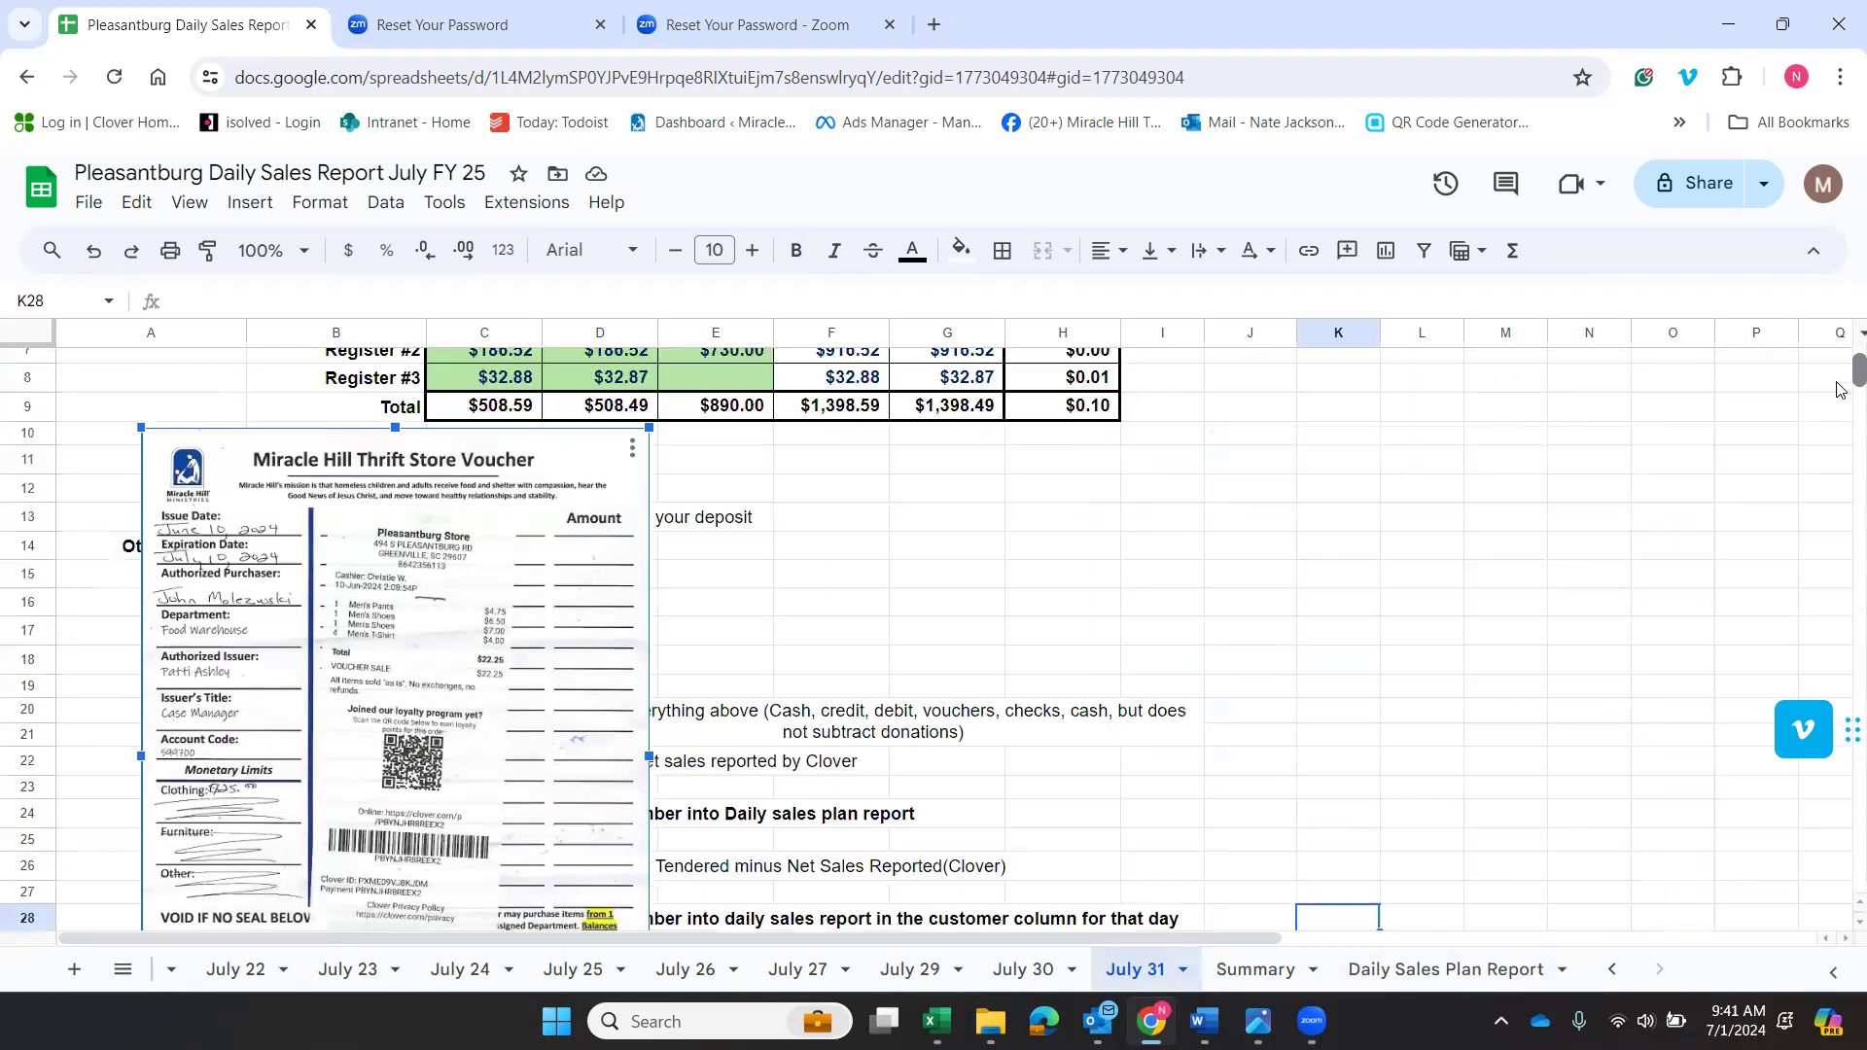
{"action": "scroll", "coordinate": [1836, 400], "scroll_direction": "down", "scroll_amount": 3}
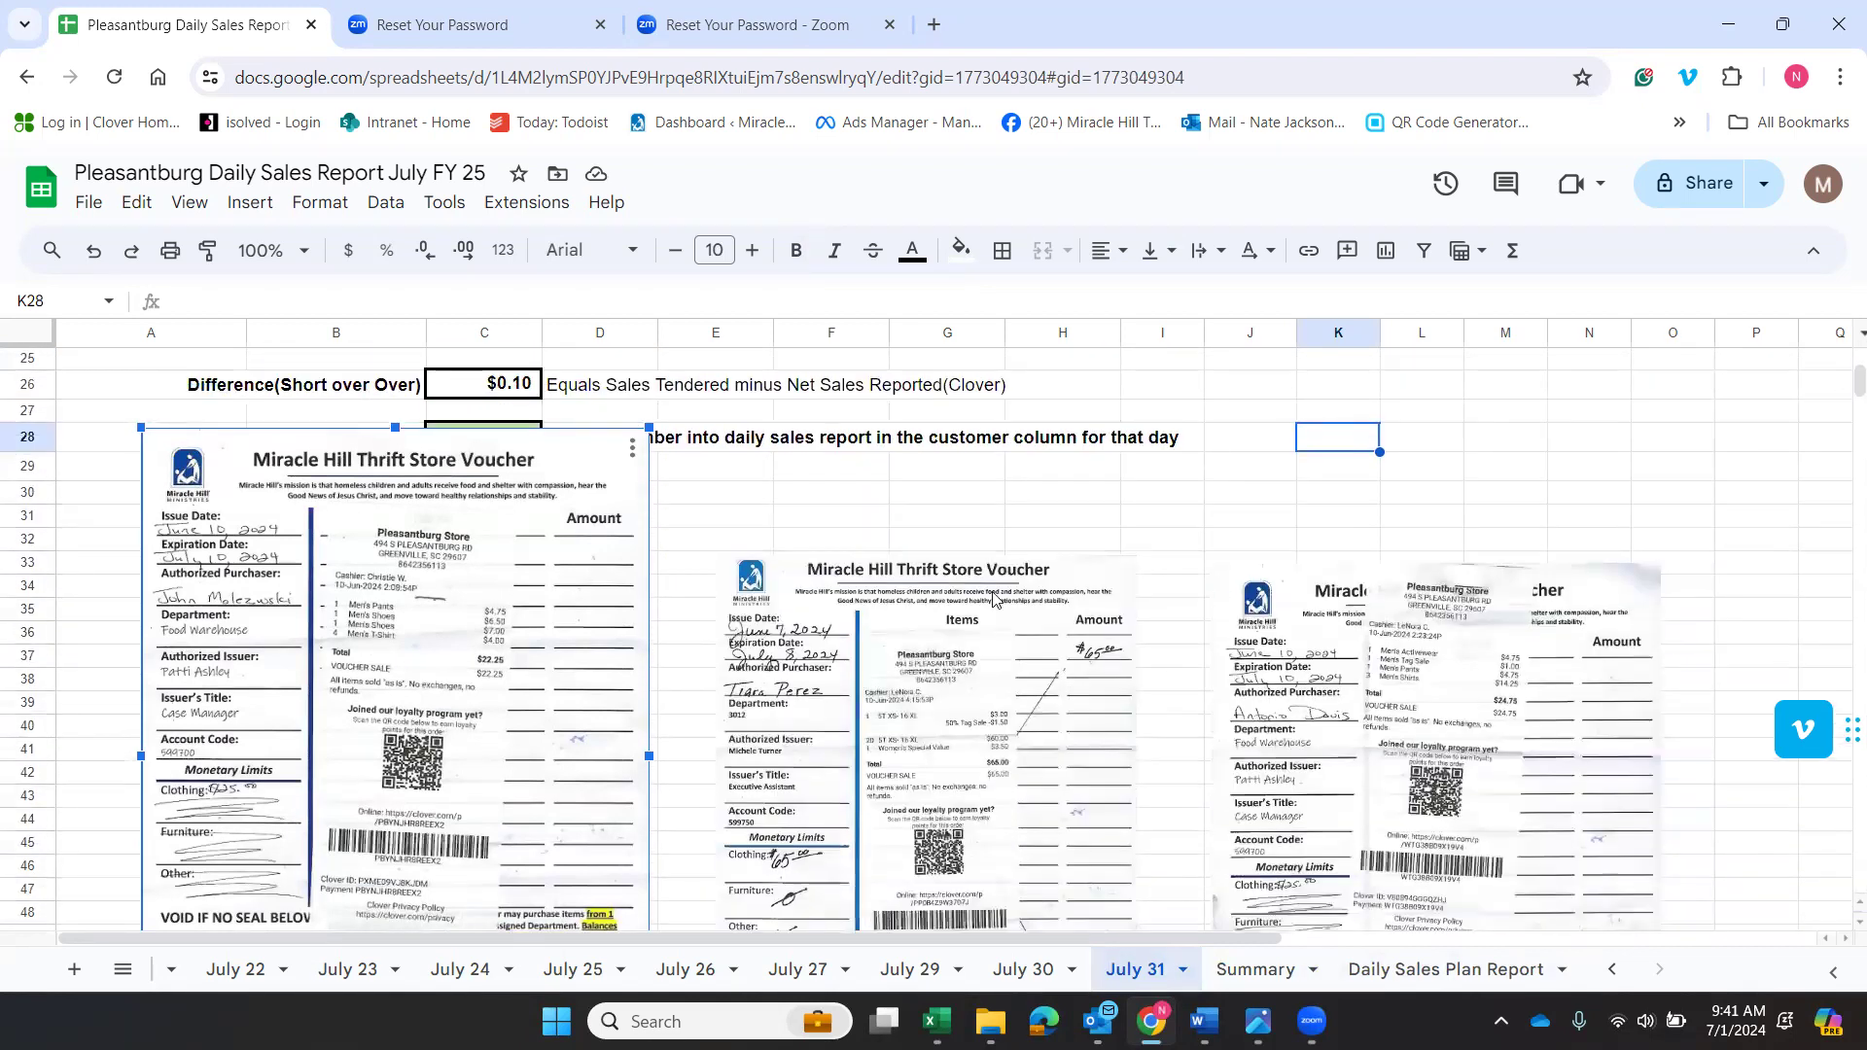
{"action": "left_click", "coordinate": [914, 544]}
{"action": "left_click", "coordinate": [496, 637]}
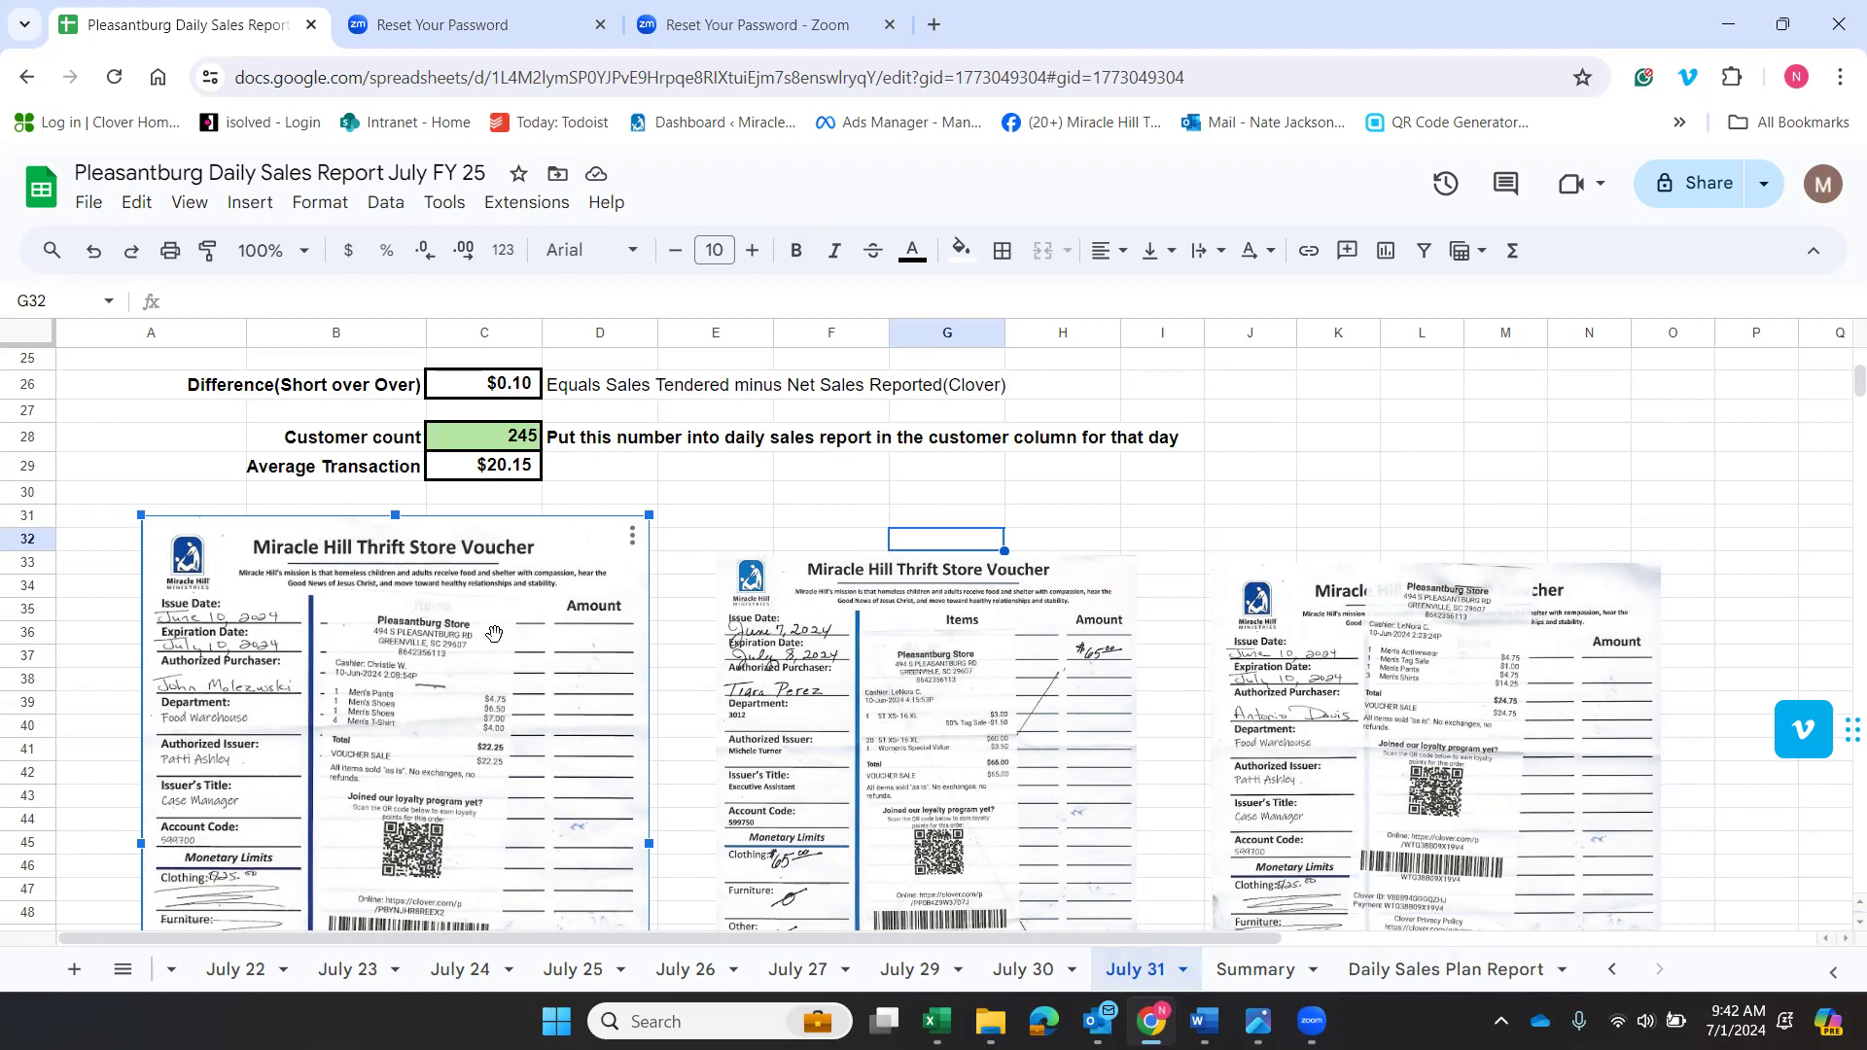
{"action": "left_click", "coordinate": [789, 547]}
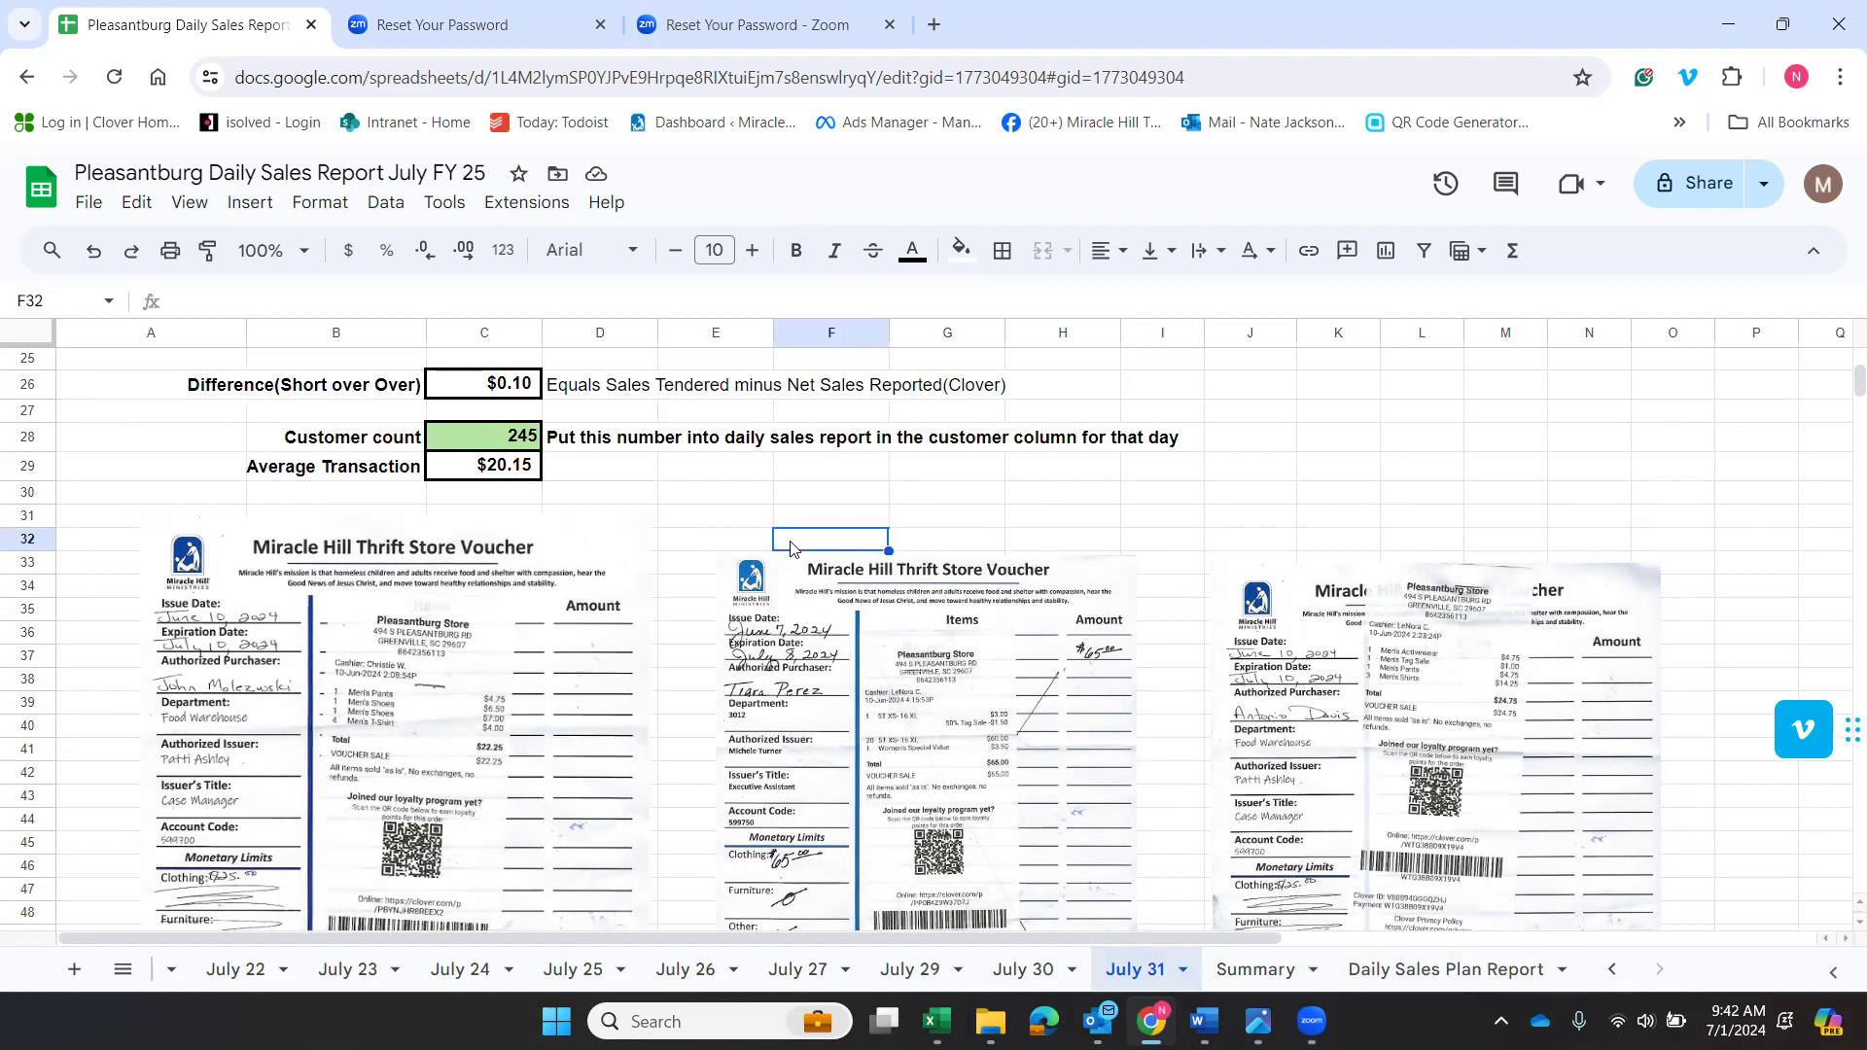
Delete the three scanned thrift store voucher images below the July 31 recap.
{"action": "left_click", "coordinate": [425, 625]}
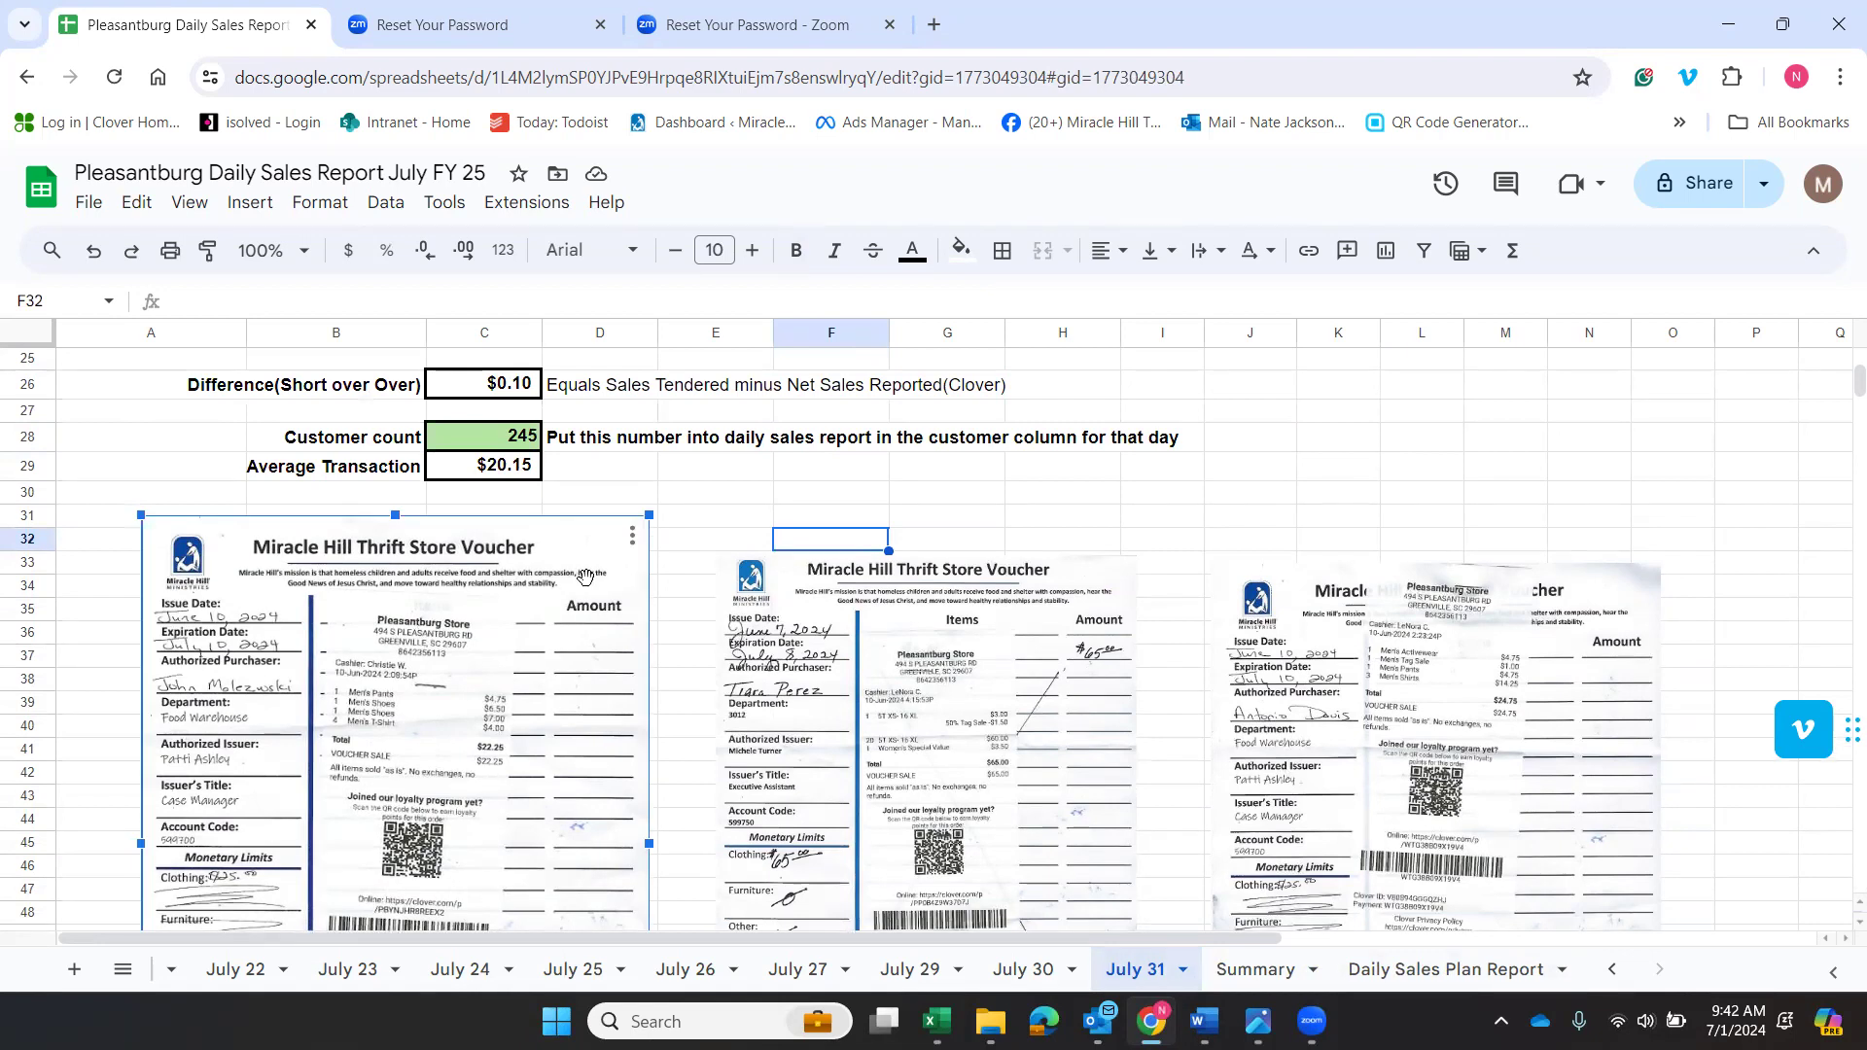
{"action": "left_click", "coordinate": [632, 537]}
{"action": "left_click", "coordinate": [654, 610]}
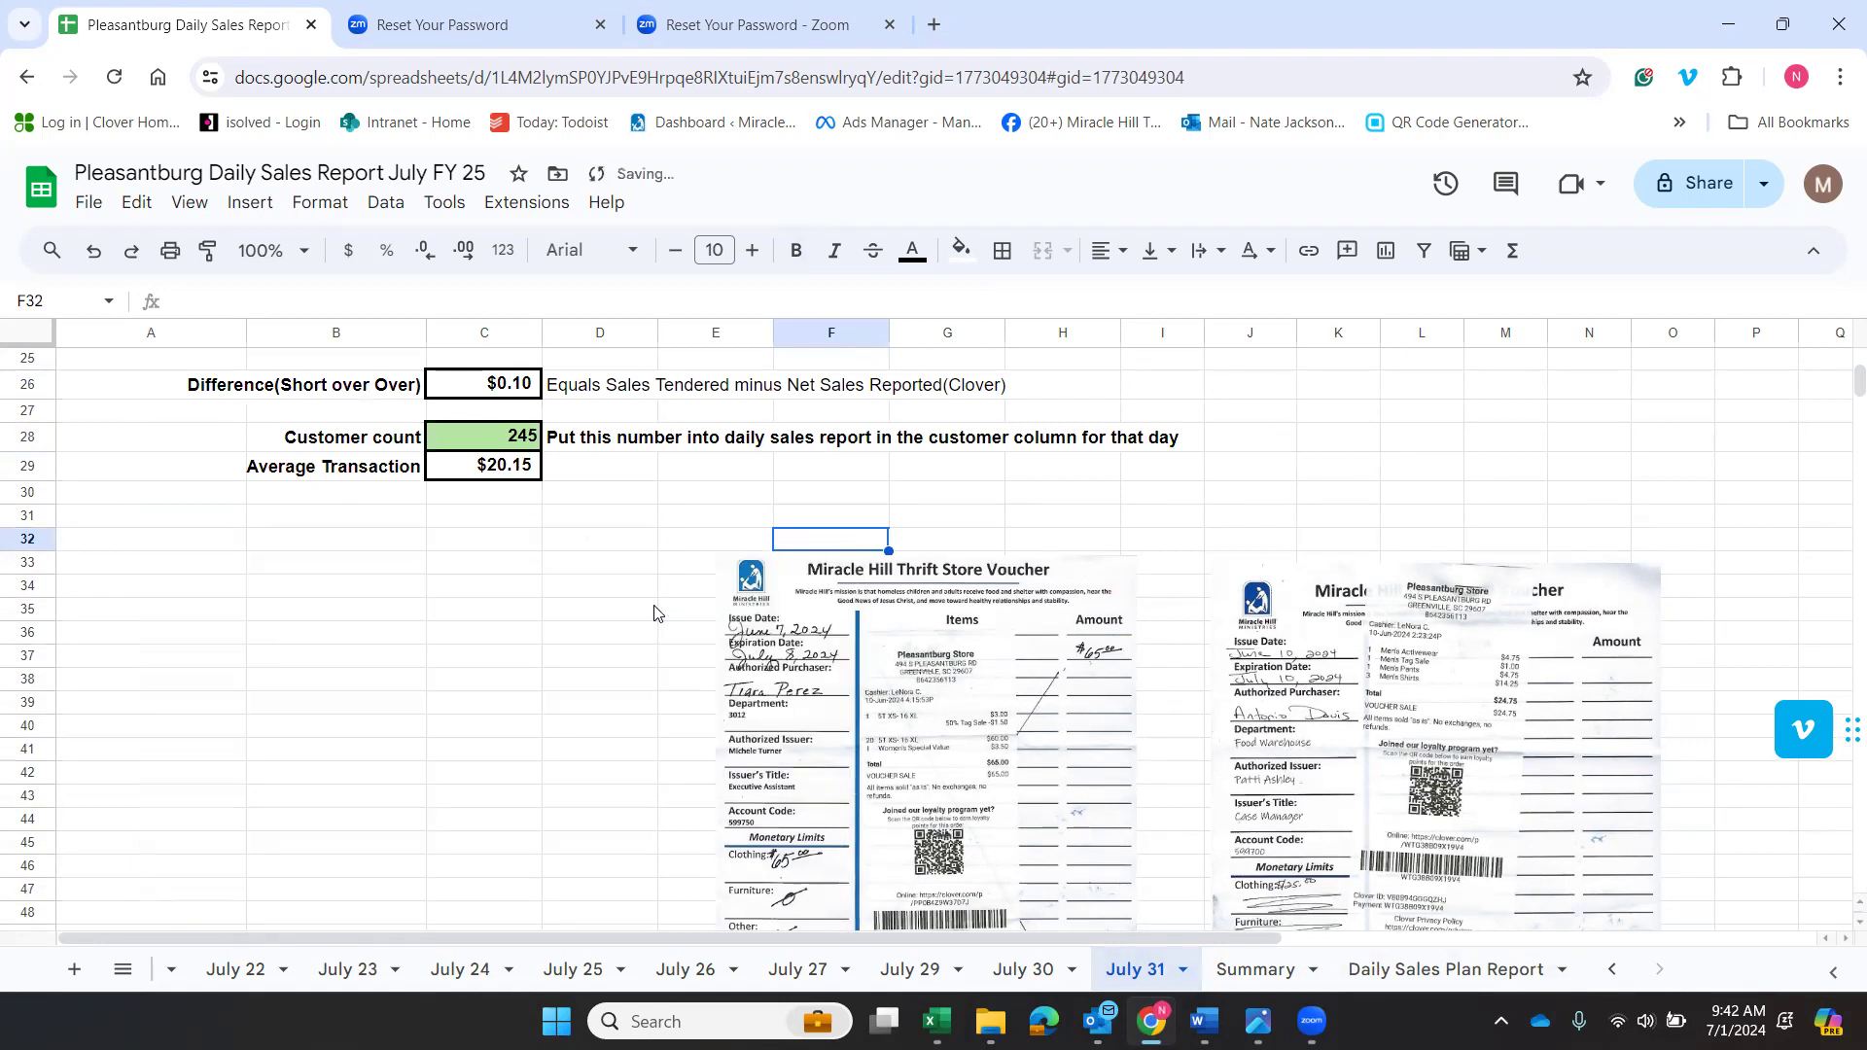
{"action": "left_click", "coordinate": [1033, 661]}
{"action": "left_click", "coordinate": [1120, 576]}
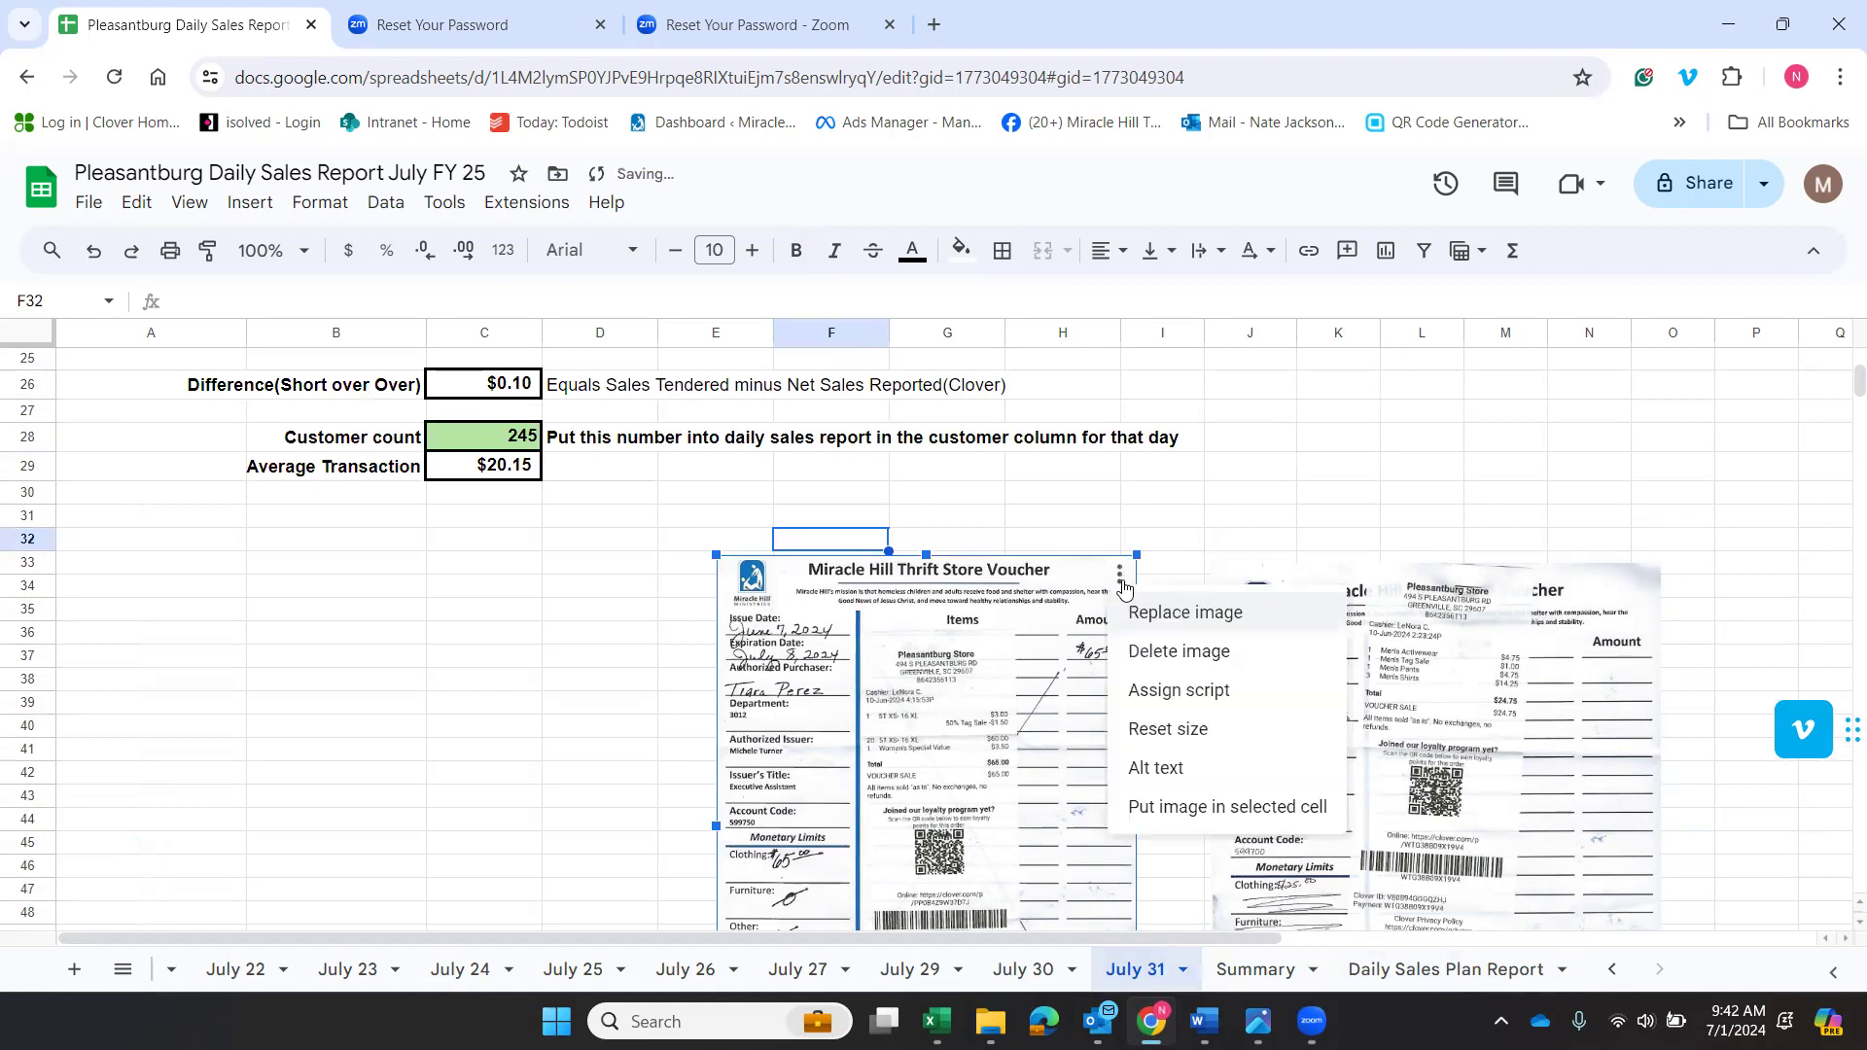
{"action": "left_click", "coordinate": [1158, 654]}
{"action": "left_click", "coordinate": [1392, 659]}
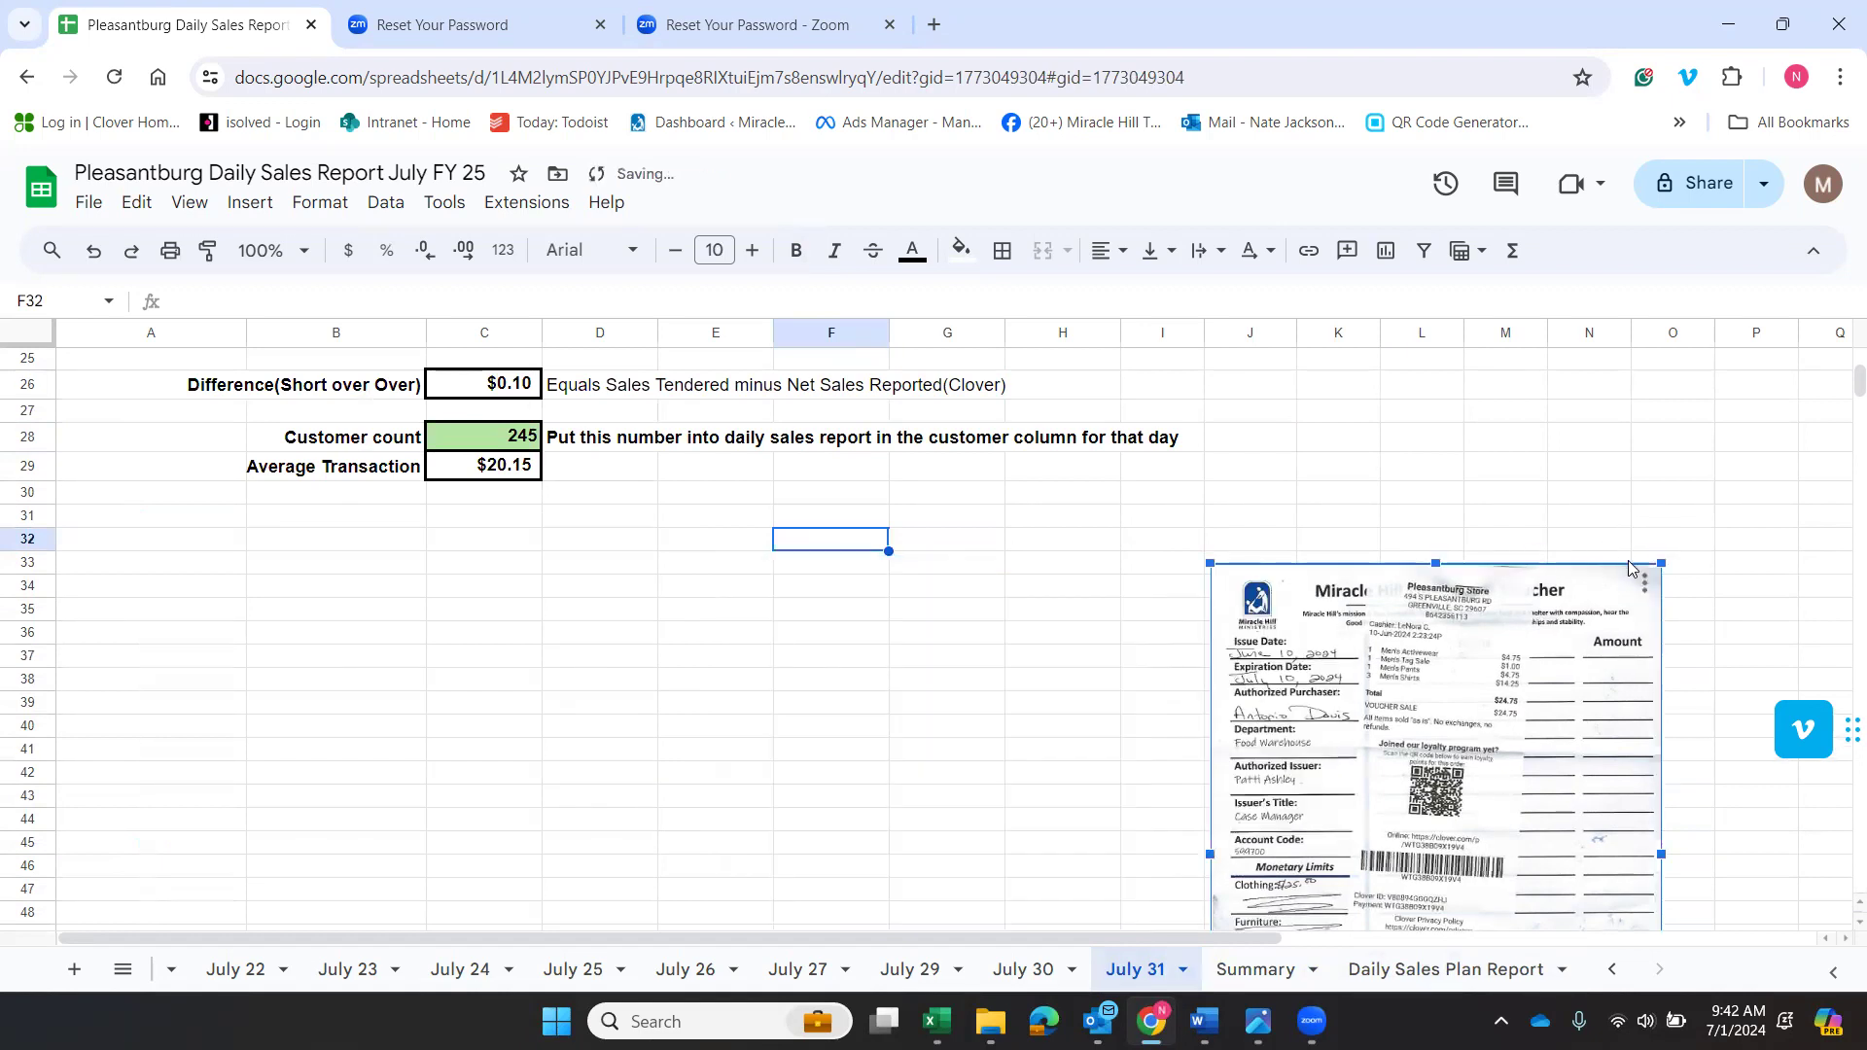
{"action": "left_click", "coordinate": [1645, 587]}
{"action": "left_click", "coordinate": [1478, 656]}
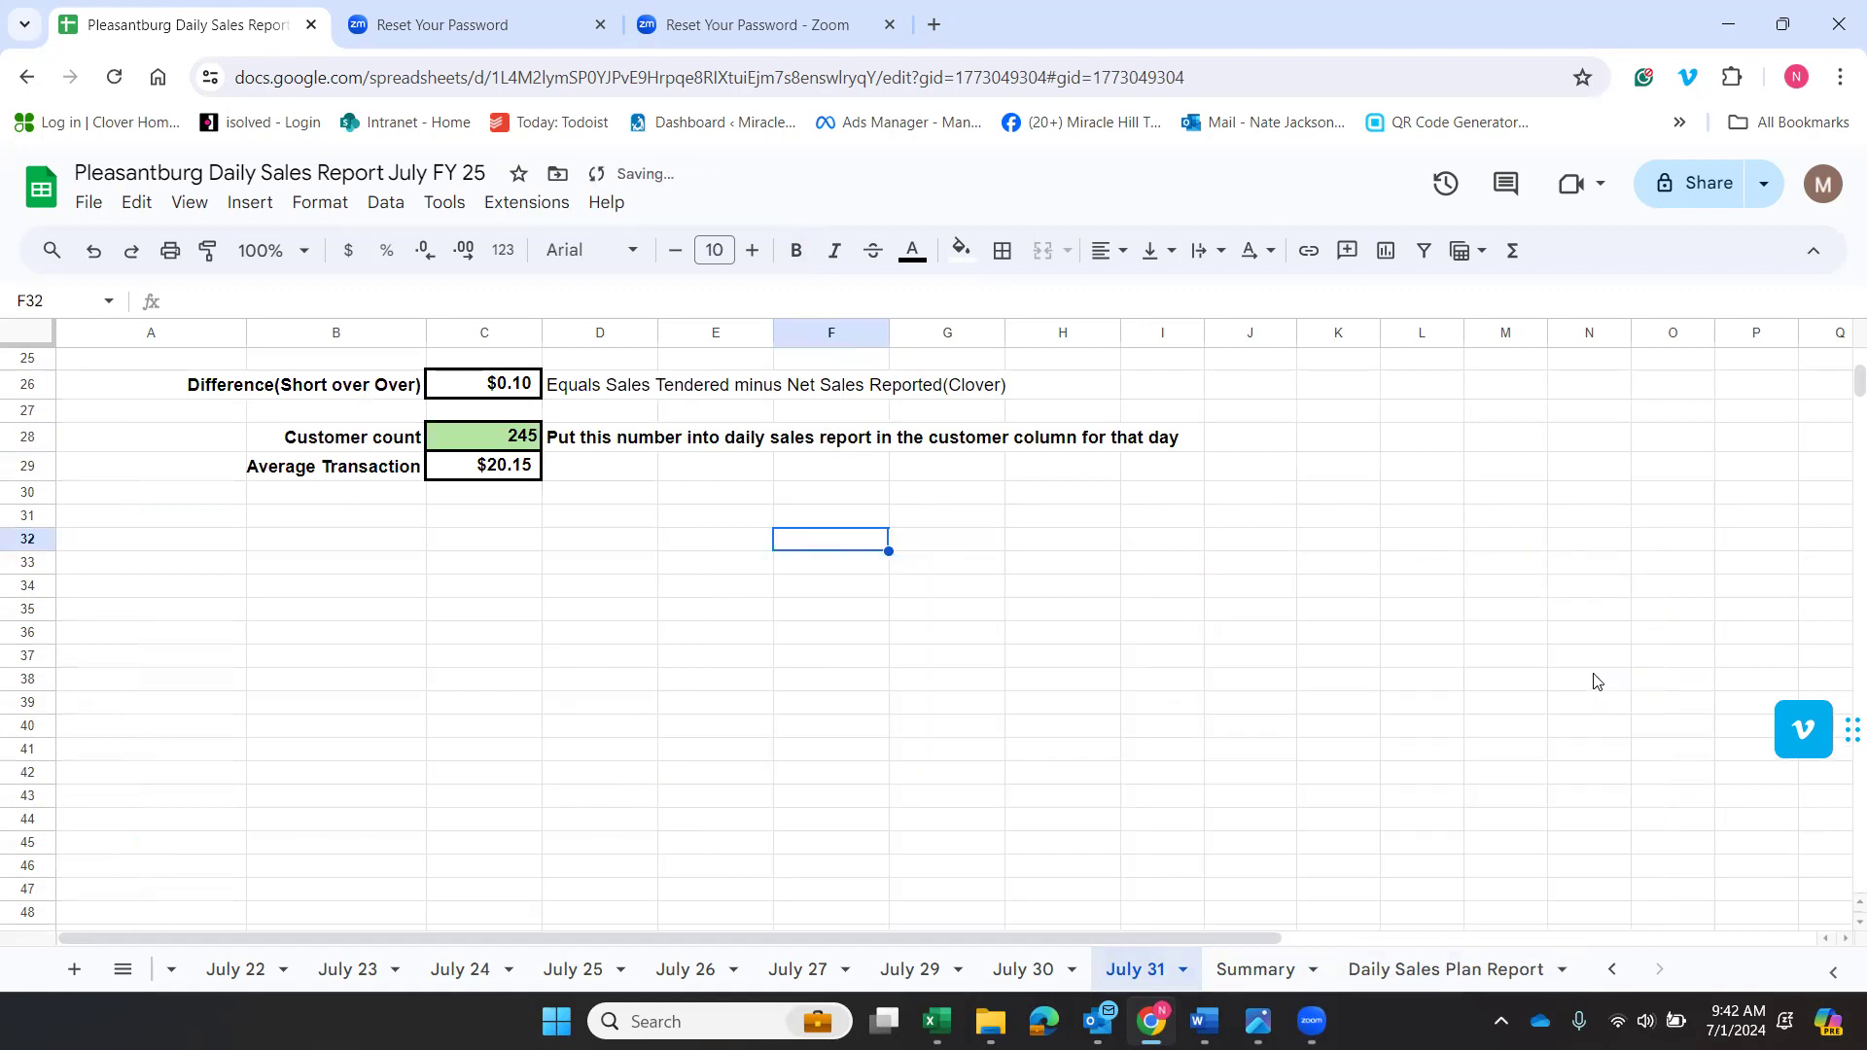
Insert the image 20240610 Deposit and Vouchers (002)_Page_1 from the Desktop over the cells at B32, below the July 31 recap.
{"action": "left_click", "coordinate": [307, 540]}
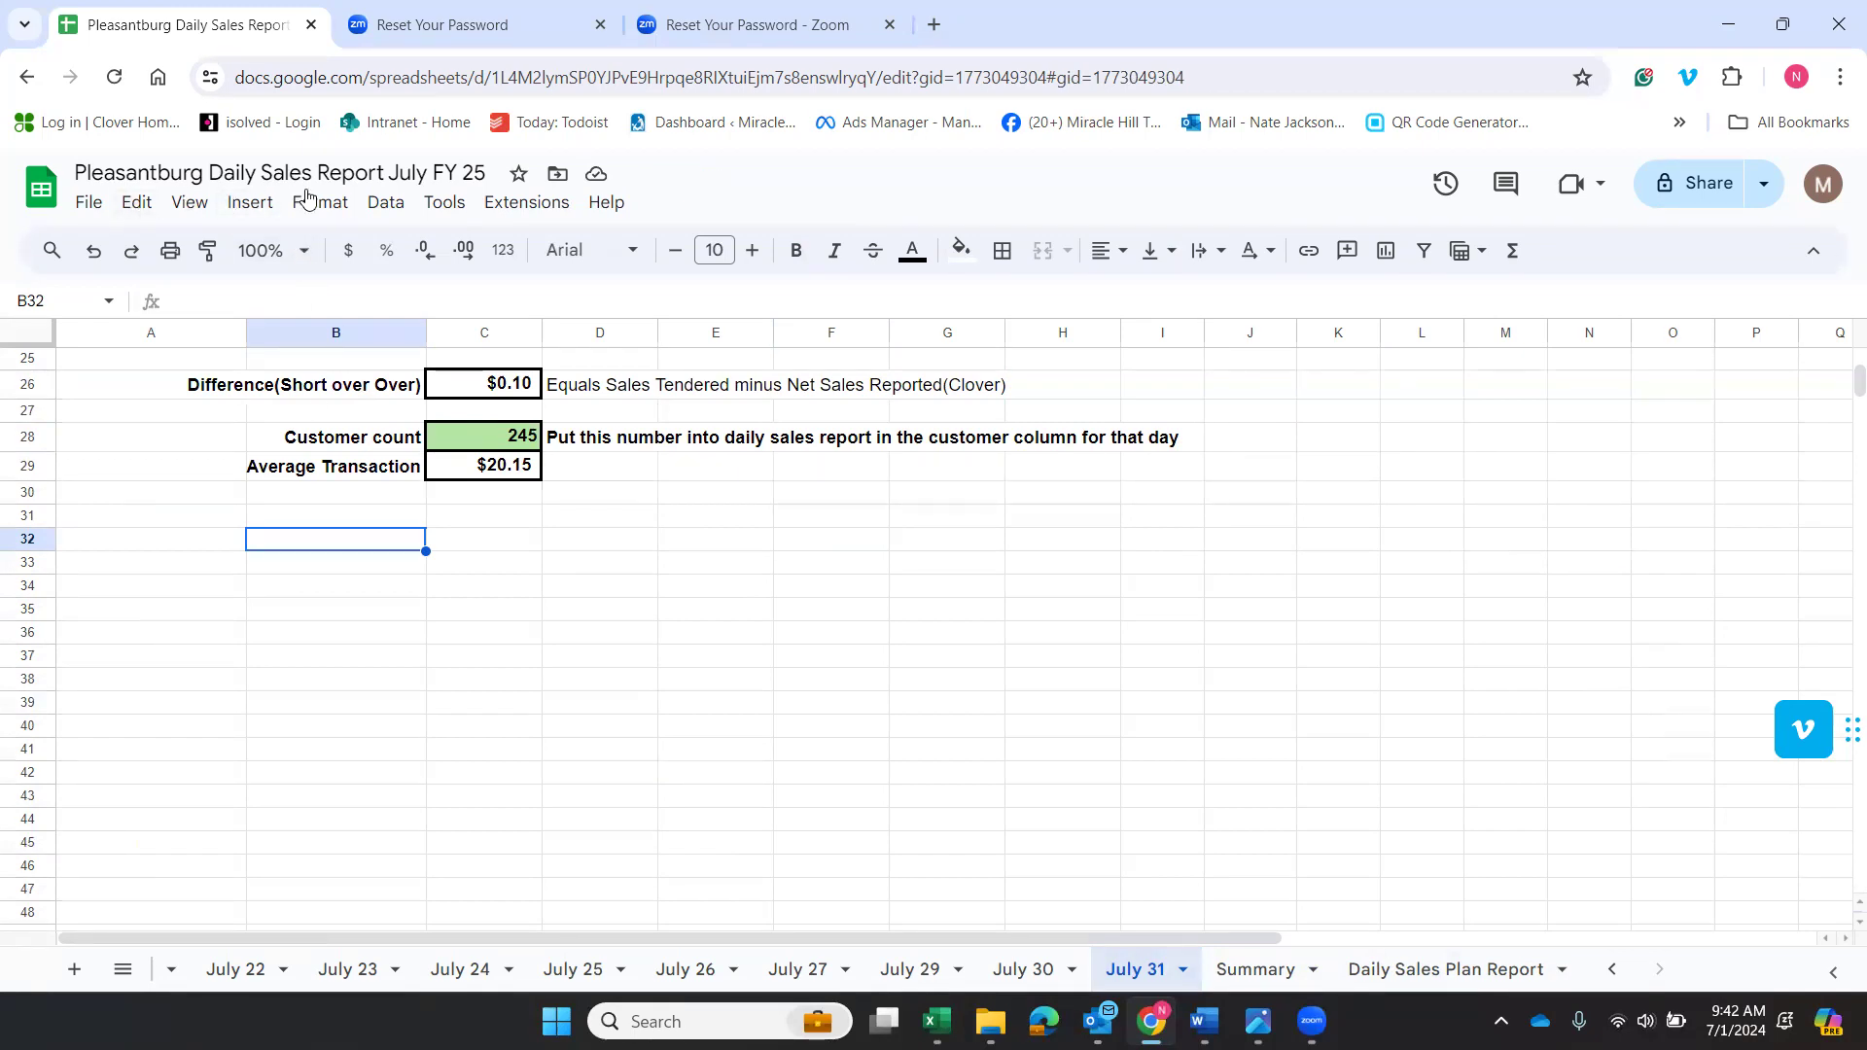
{"action": "left_click", "coordinate": [259, 206]}
{"action": "mouse_move", "coordinate": [381, 573]}
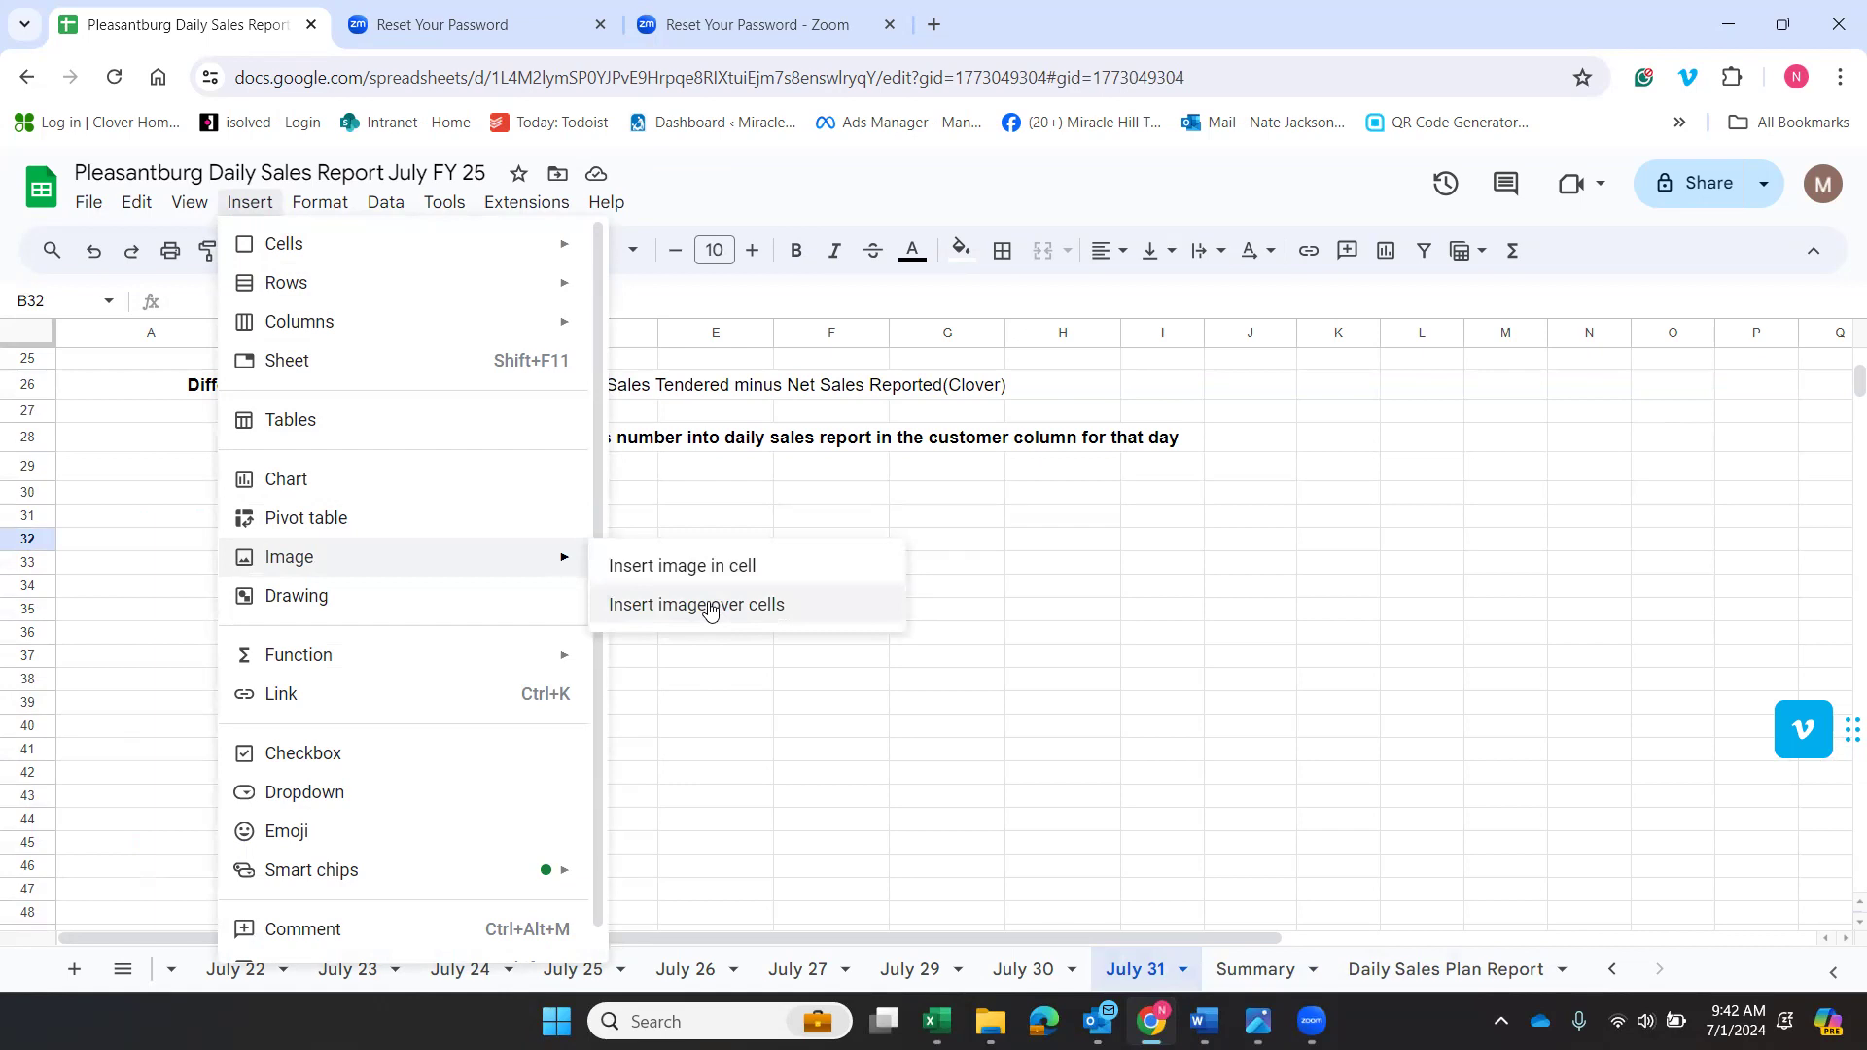
{"action": "left_click", "coordinate": [710, 605]}
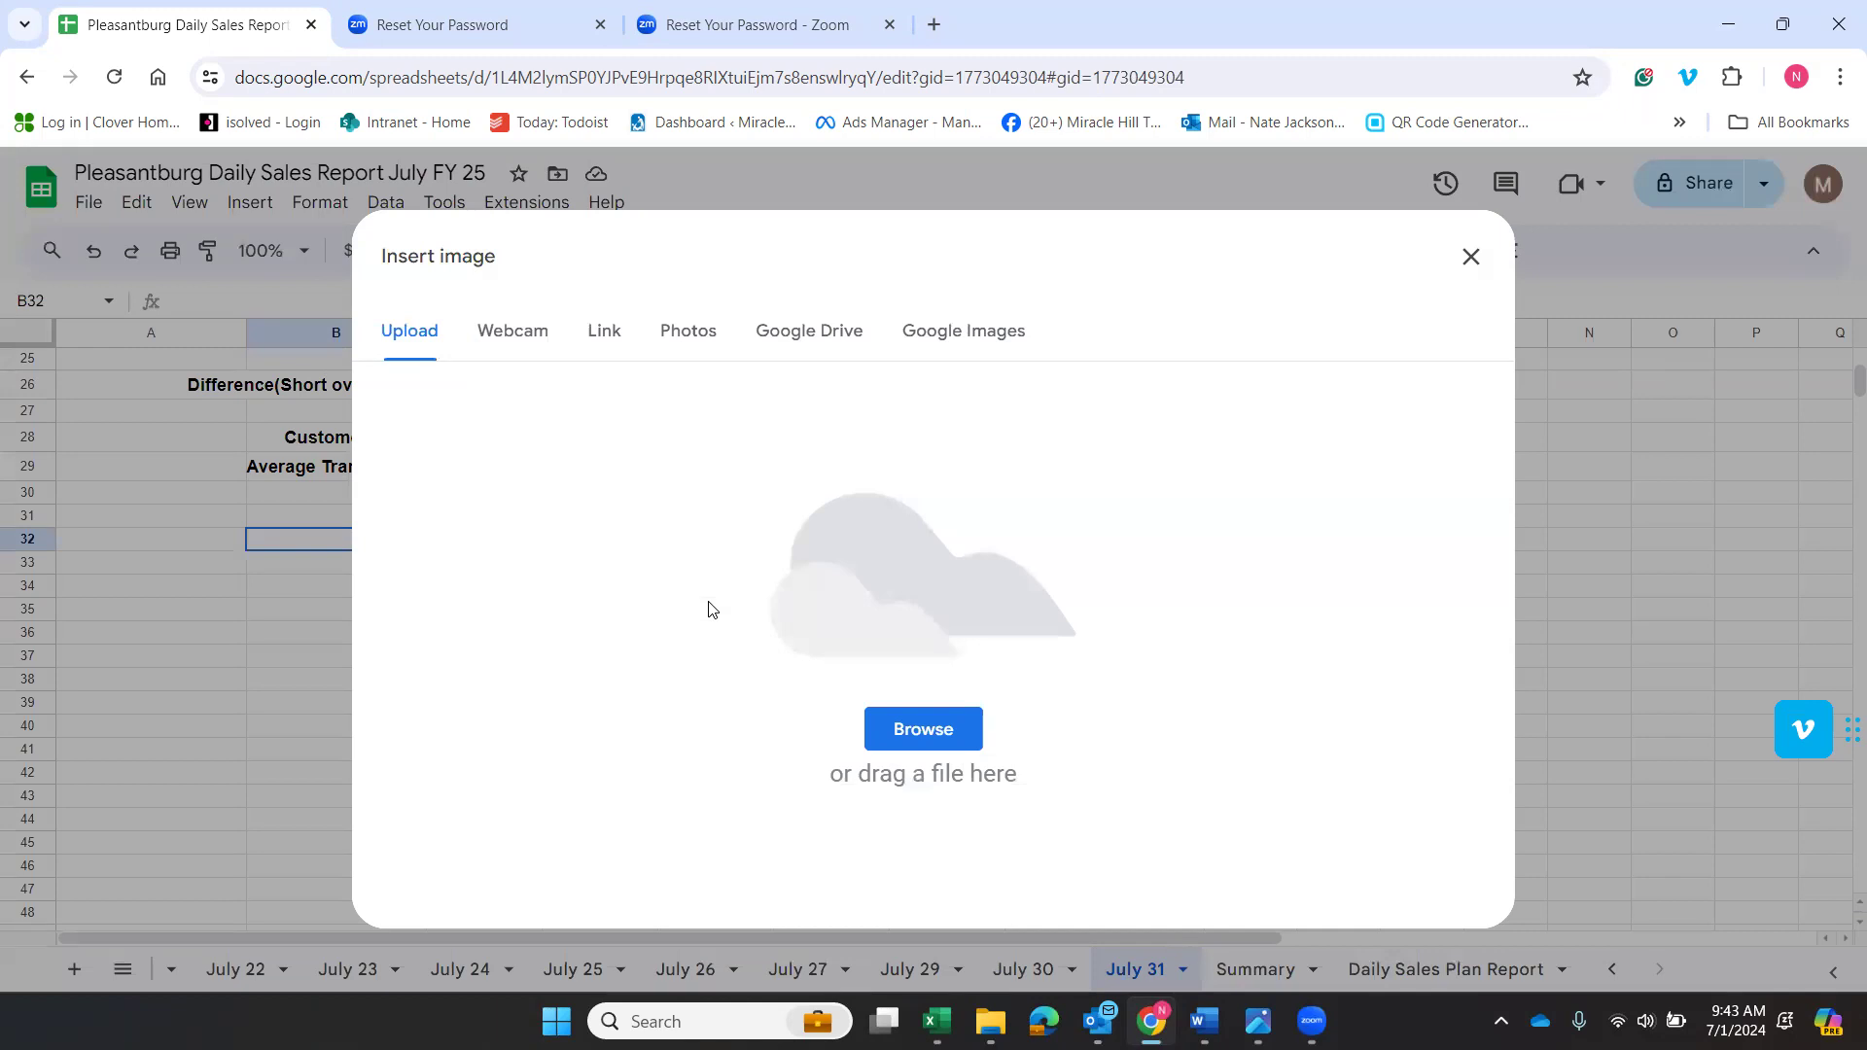
{"action": "left_click", "coordinate": [906, 733]}
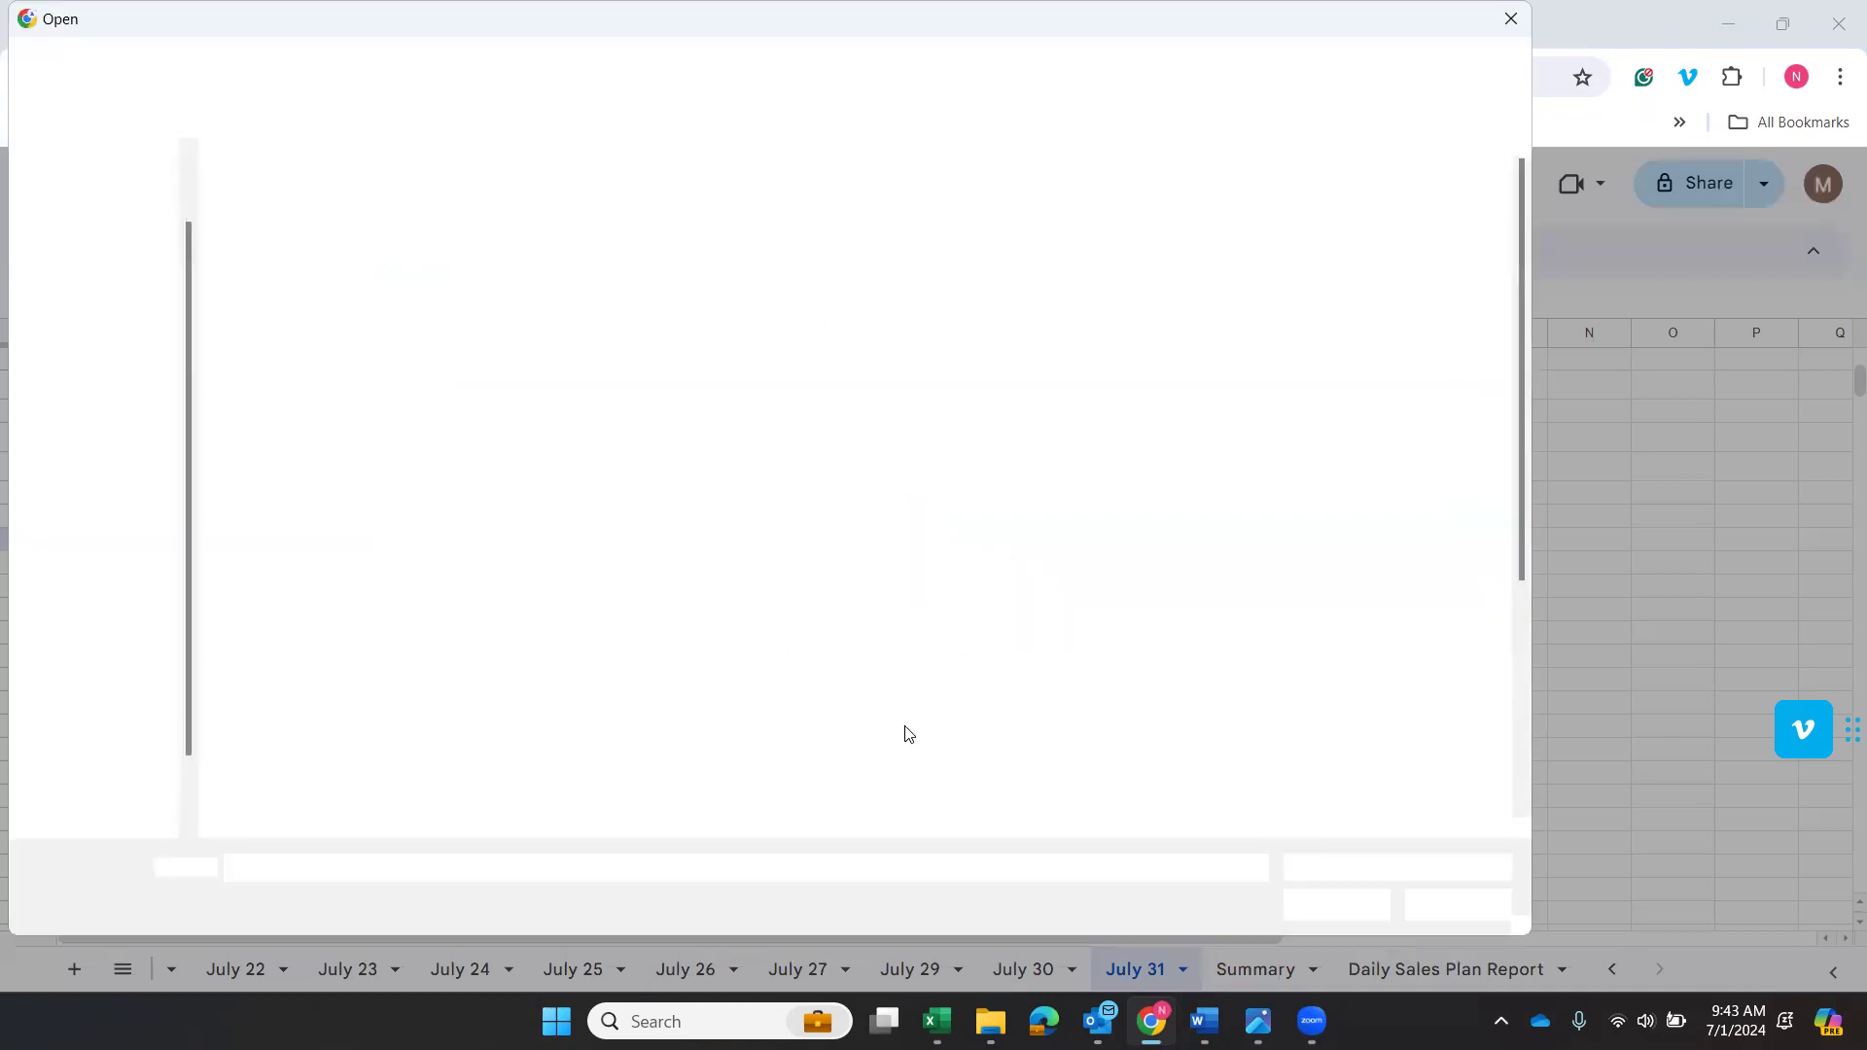
{"action": "left_click", "coordinate": [215, 69]}
{"action": "left_click", "coordinate": [222, 105]}
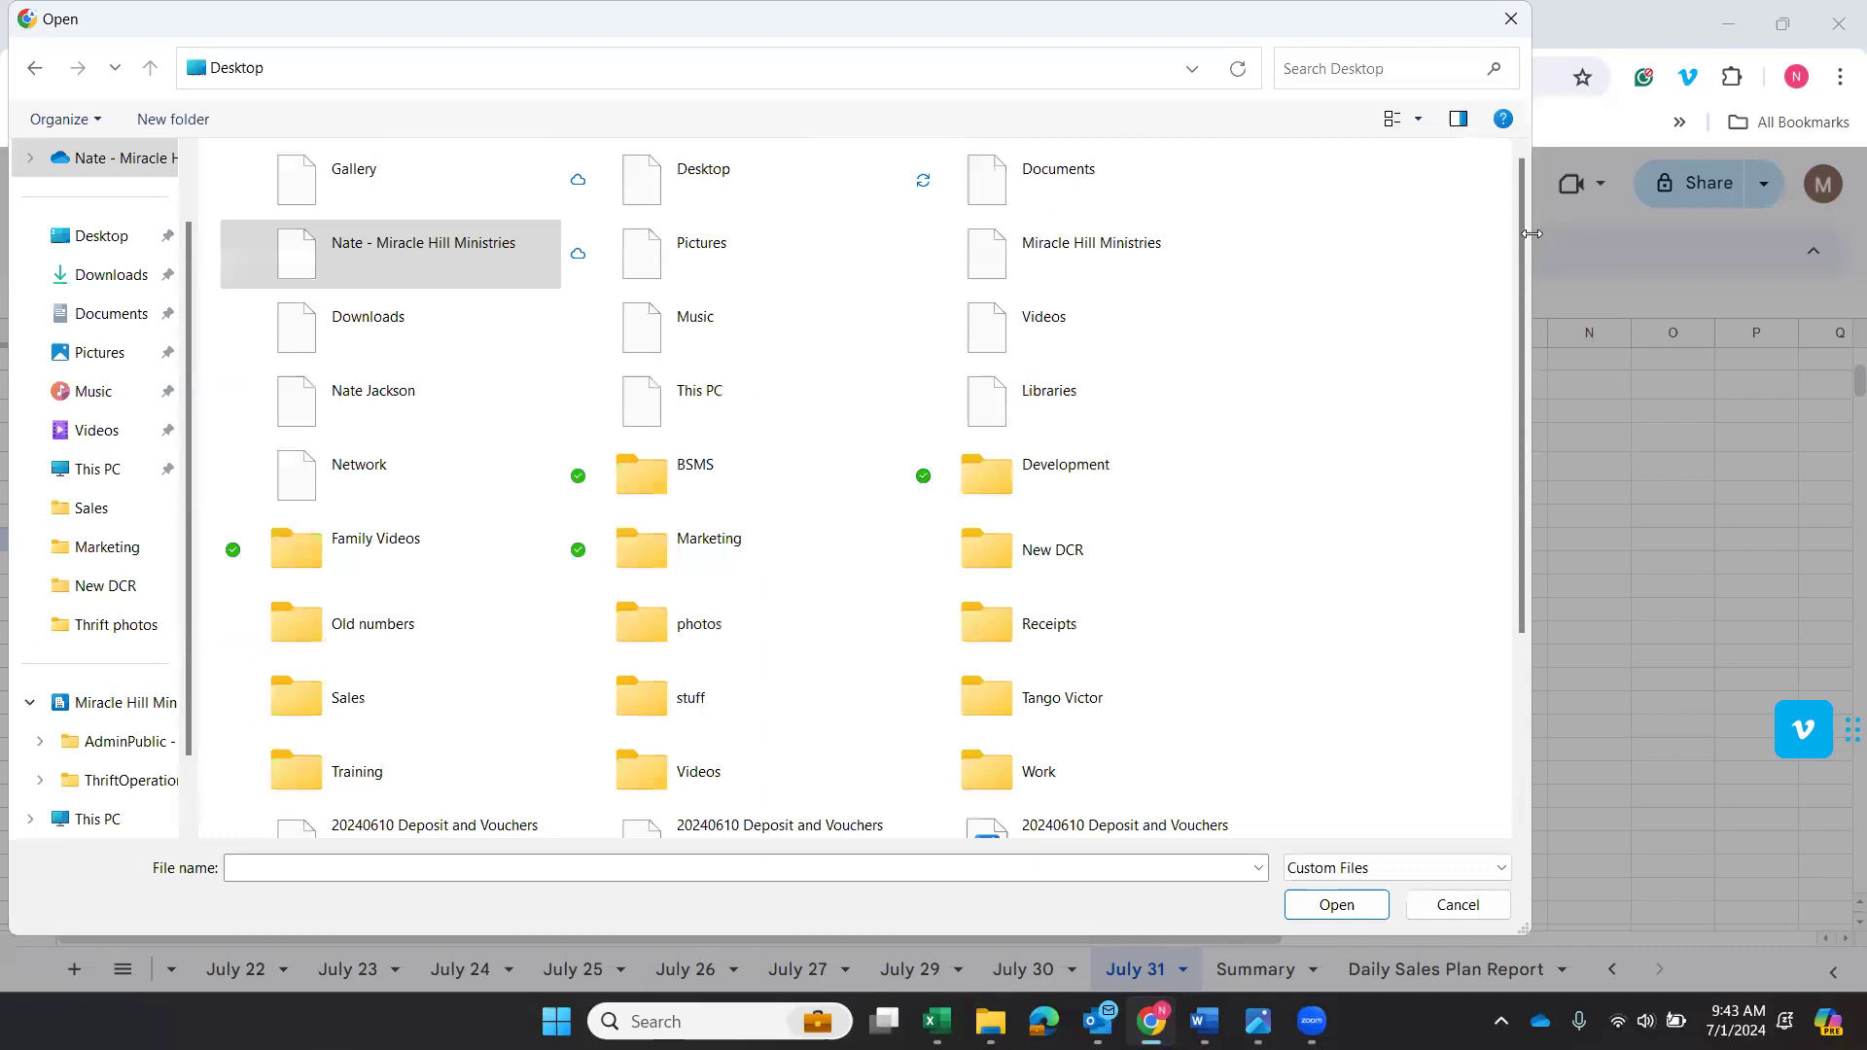
{"action": "left_click_drag", "start_coordinate": [1521, 250], "coordinate": [1527, 350]}
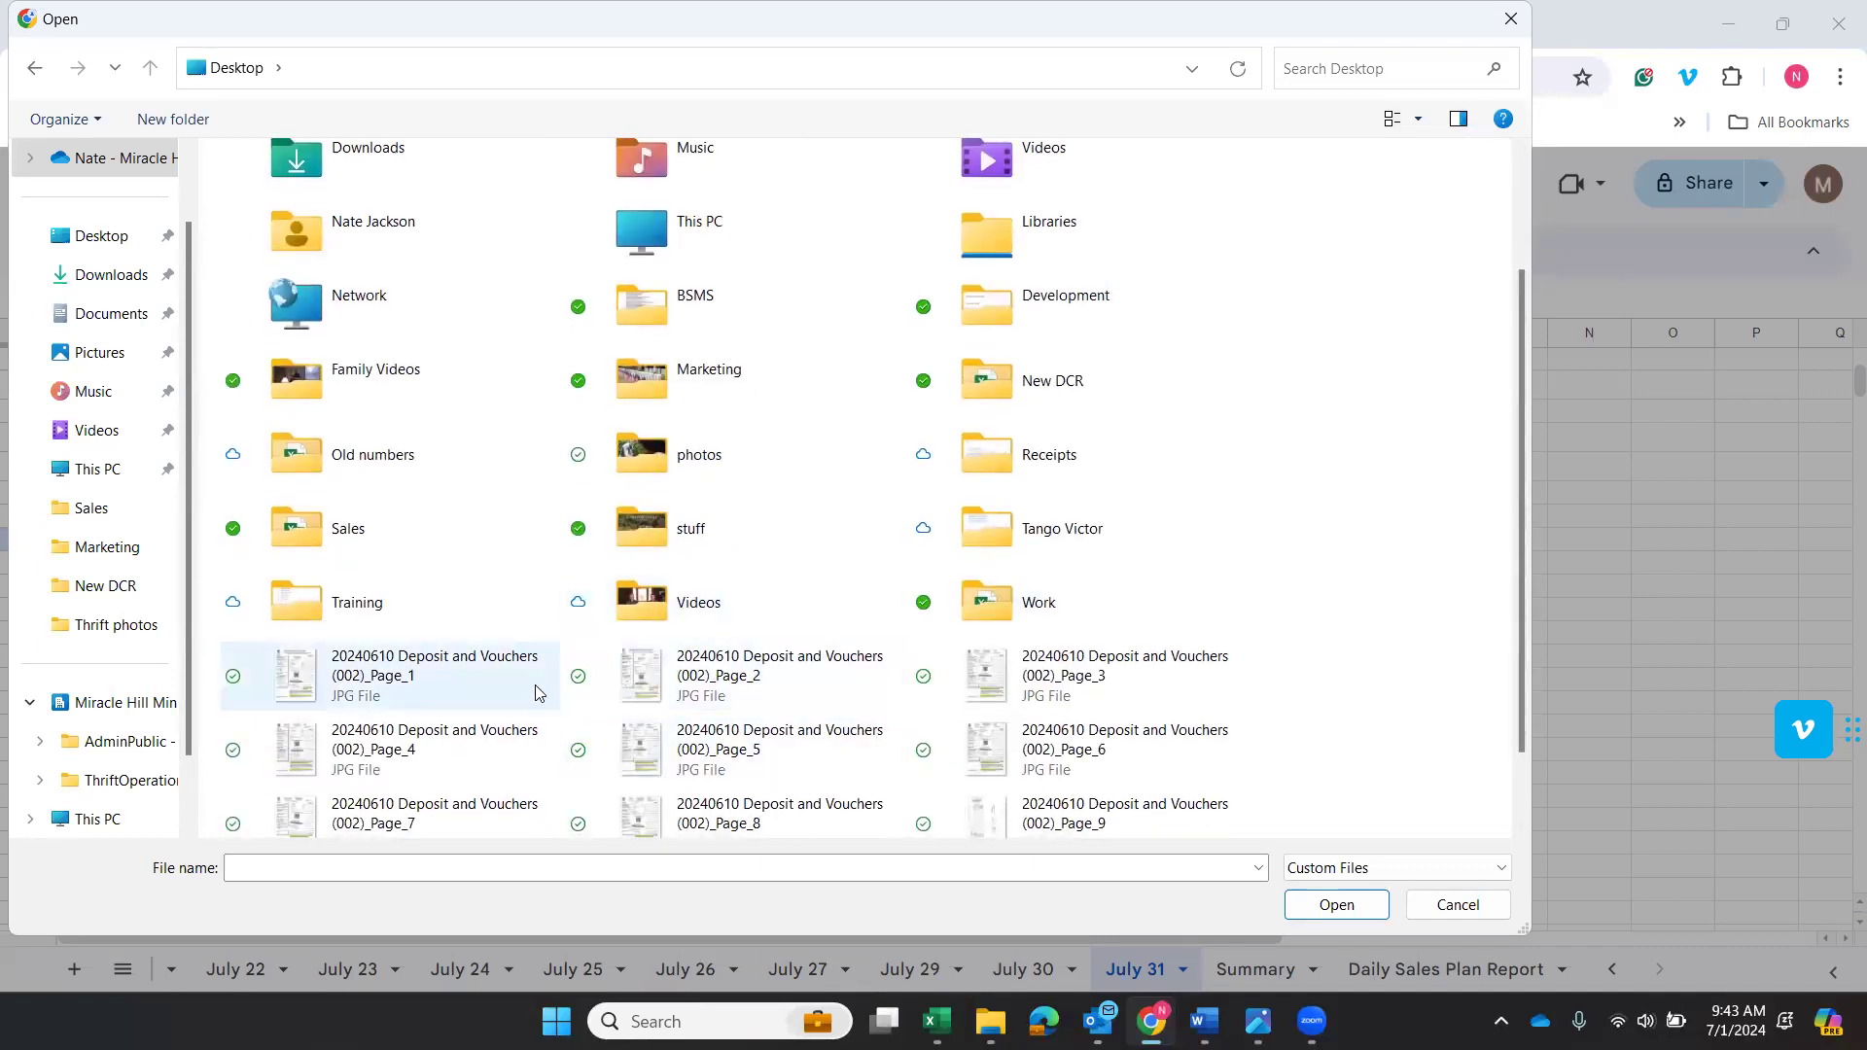
{"action": "left_click", "coordinate": [428, 678]}
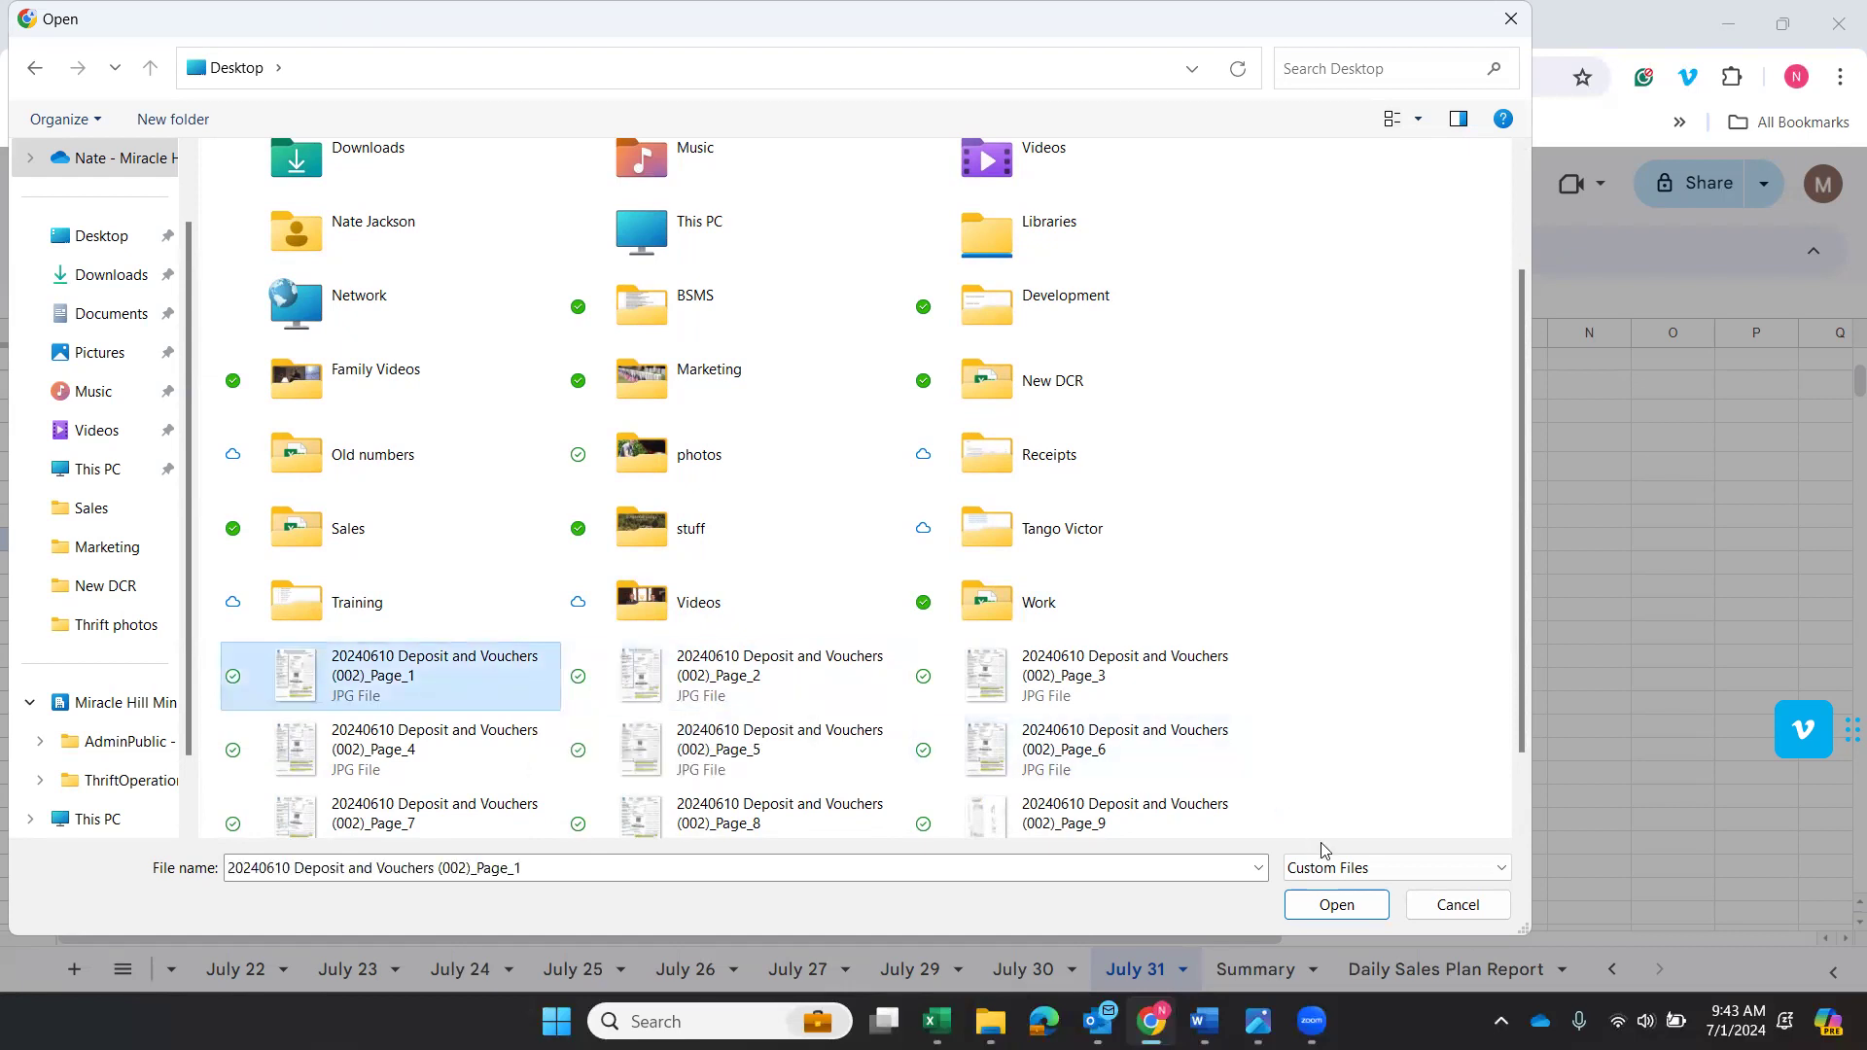
{"action": "left_click", "coordinate": [1346, 905]}
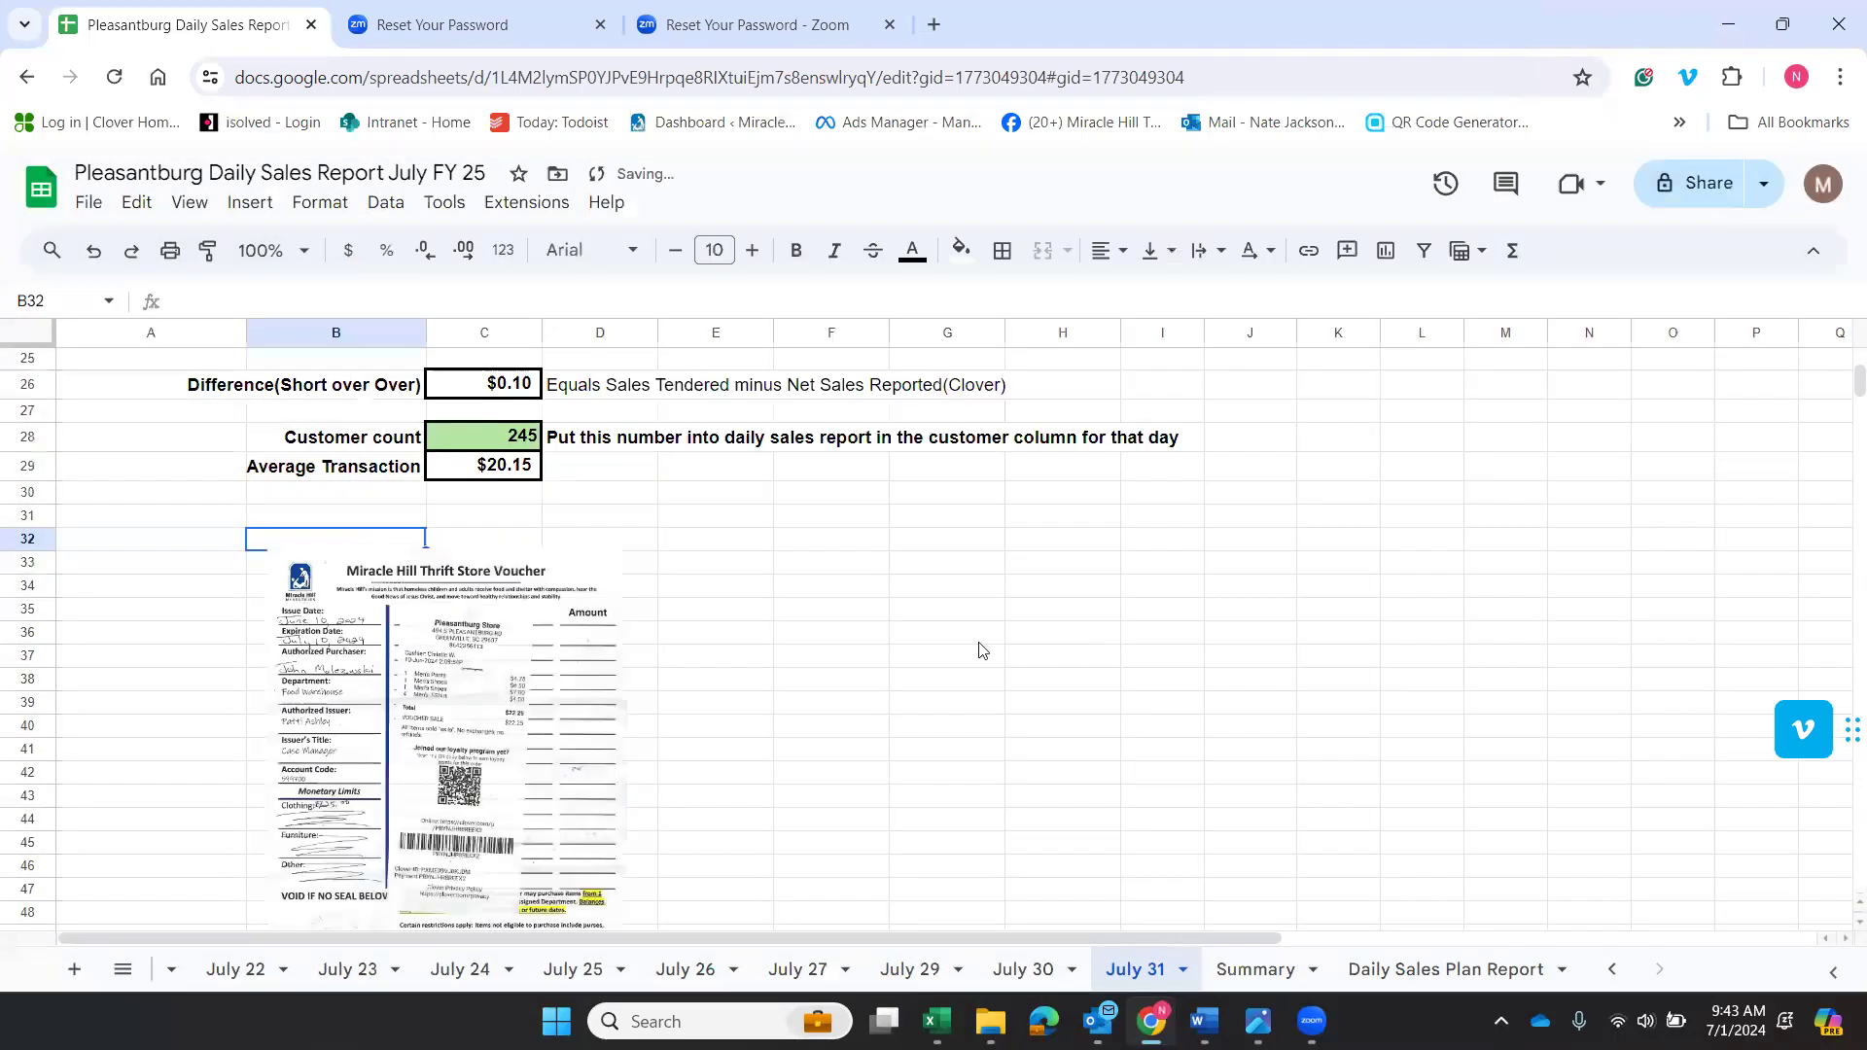
Narrow column I between the Difference column and the Petty Cash box on the July 31 sheet.
{"action": "left_click", "coordinate": [463, 609]}
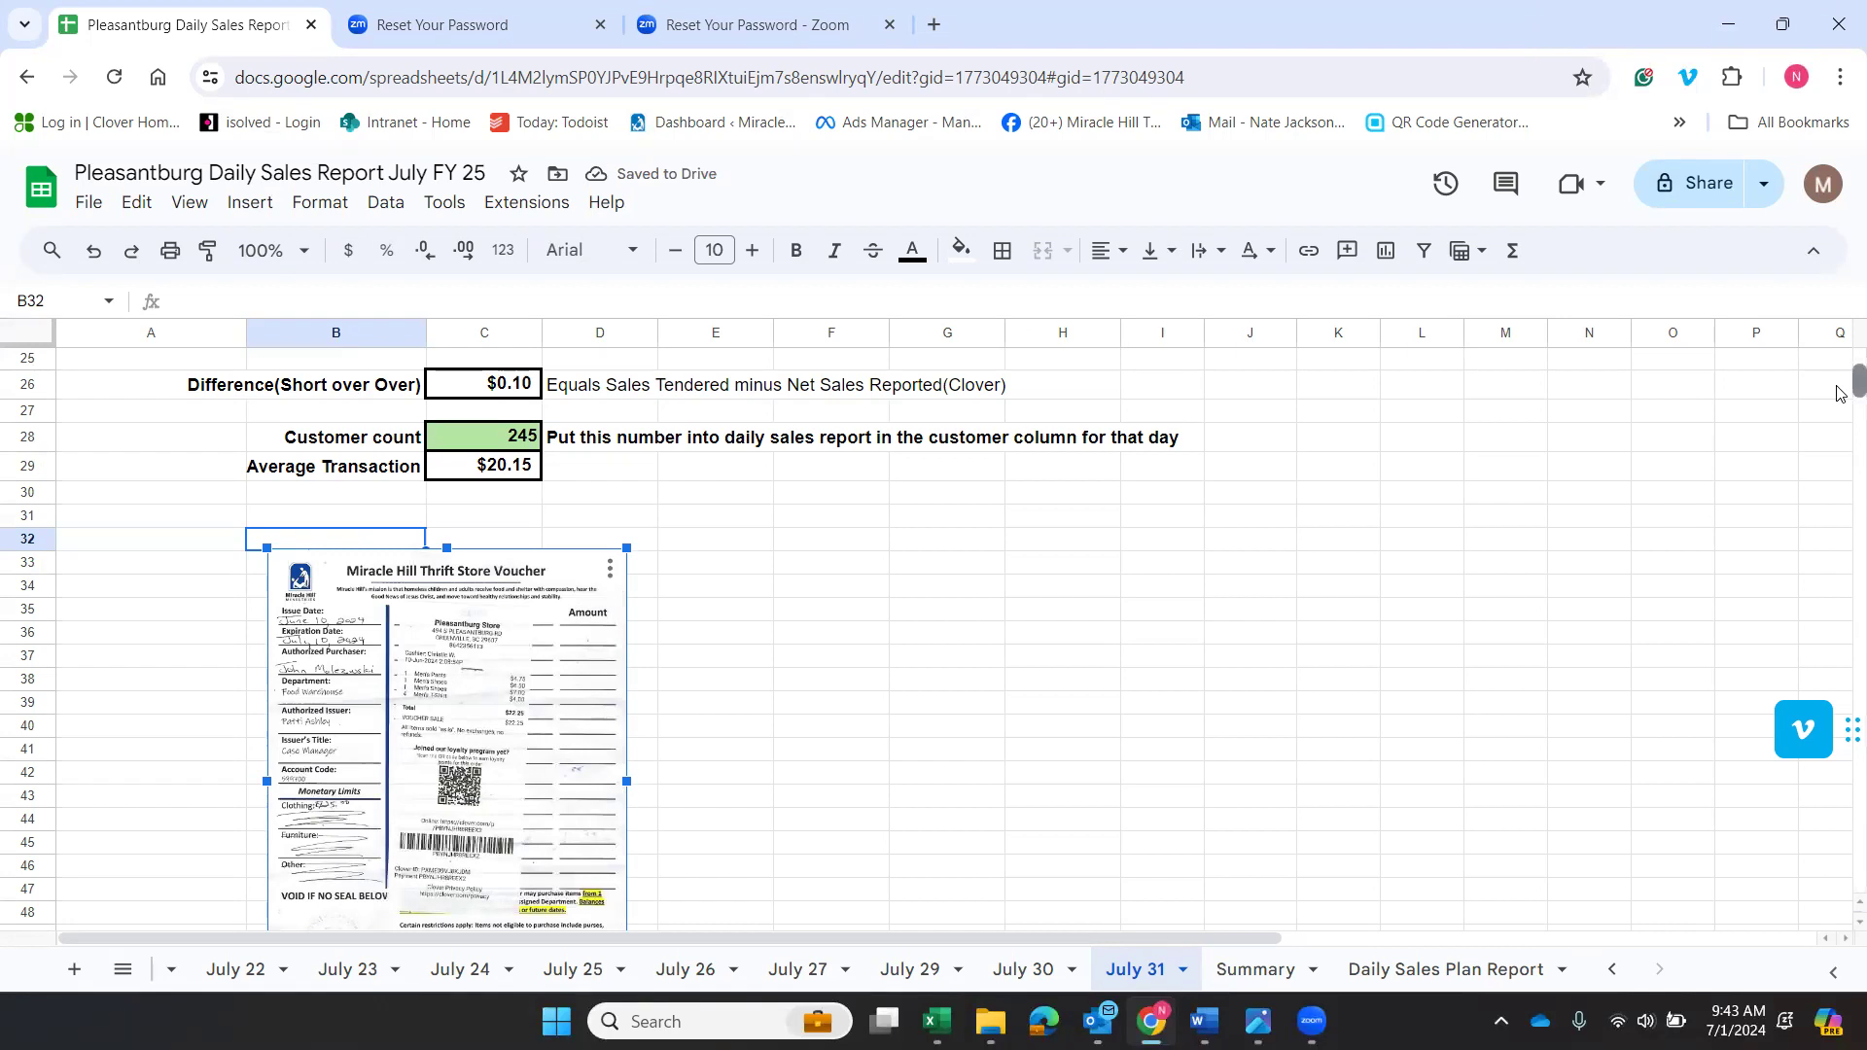
{"action": "scroll", "coordinate": [1837, 393], "scroll_direction": "up", "scroll_amount": 8}
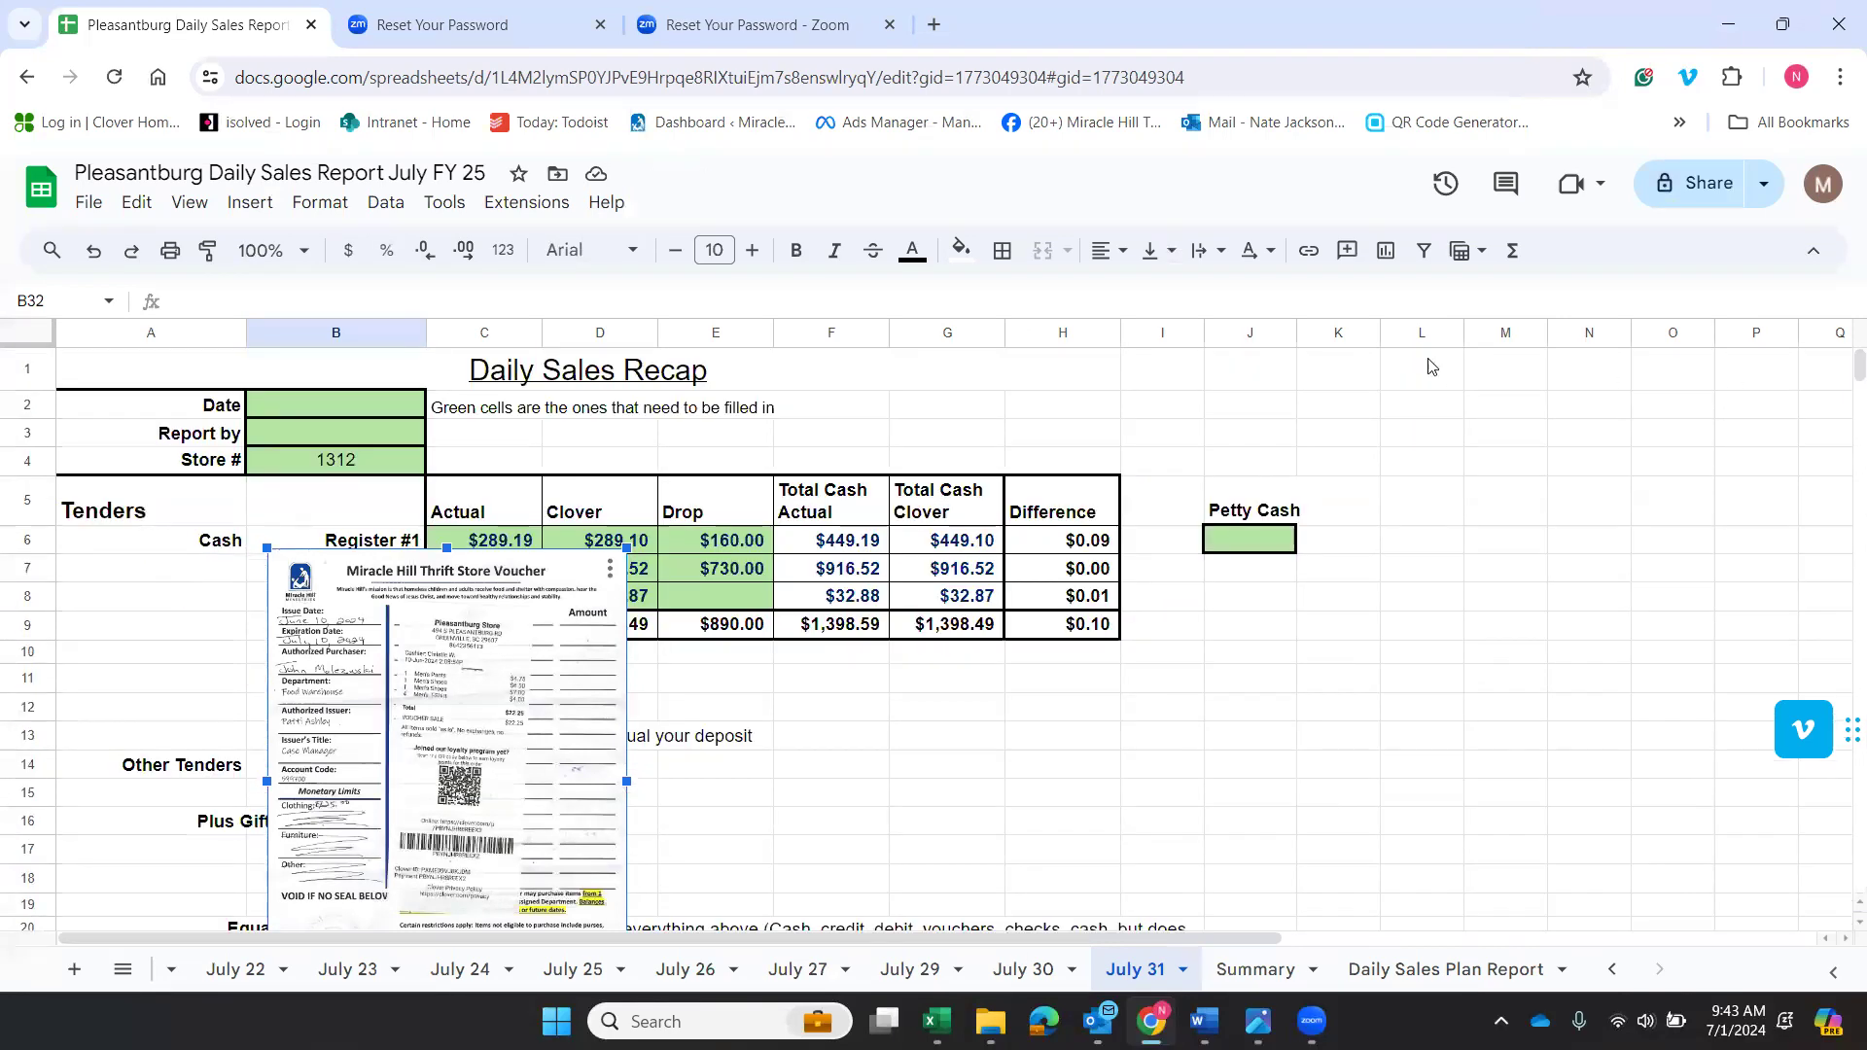
{"action": "left_click_drag", "start_coordinate": [1205, 336], "coordinate": [1149, 348]}
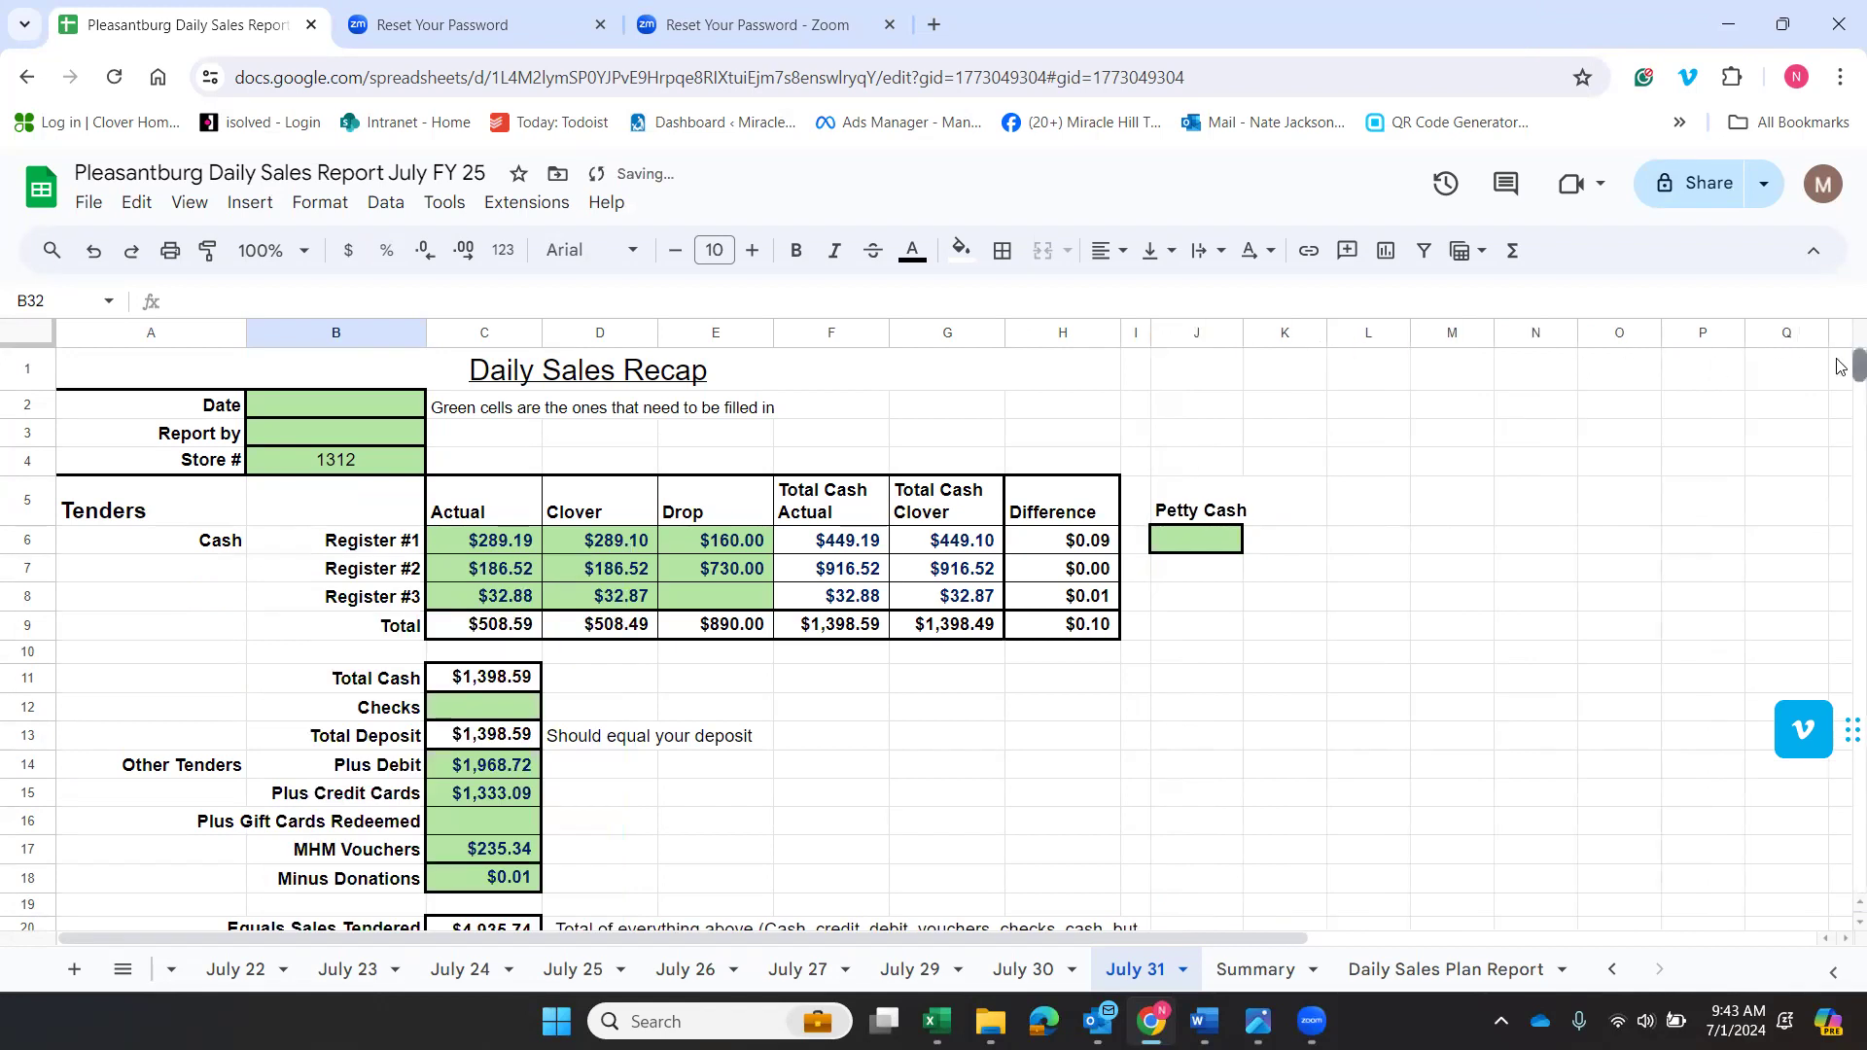
Enlarge the inserted voucher image and place it below the Average Transaction row, across columns A to D from row 32.
{"action": "scroll", "coordinate": [1838, 379], "scroll_direction": "down", "scroll_amount": 6}
{"action": "scroll", "coordinate": [1837, 379], "scroll_direction": "down", "scroll_amount": 1}
{"action": "scroll", "coordinate": [1837, 374], "scroll_direction": "up", "scroll_amount": 7}
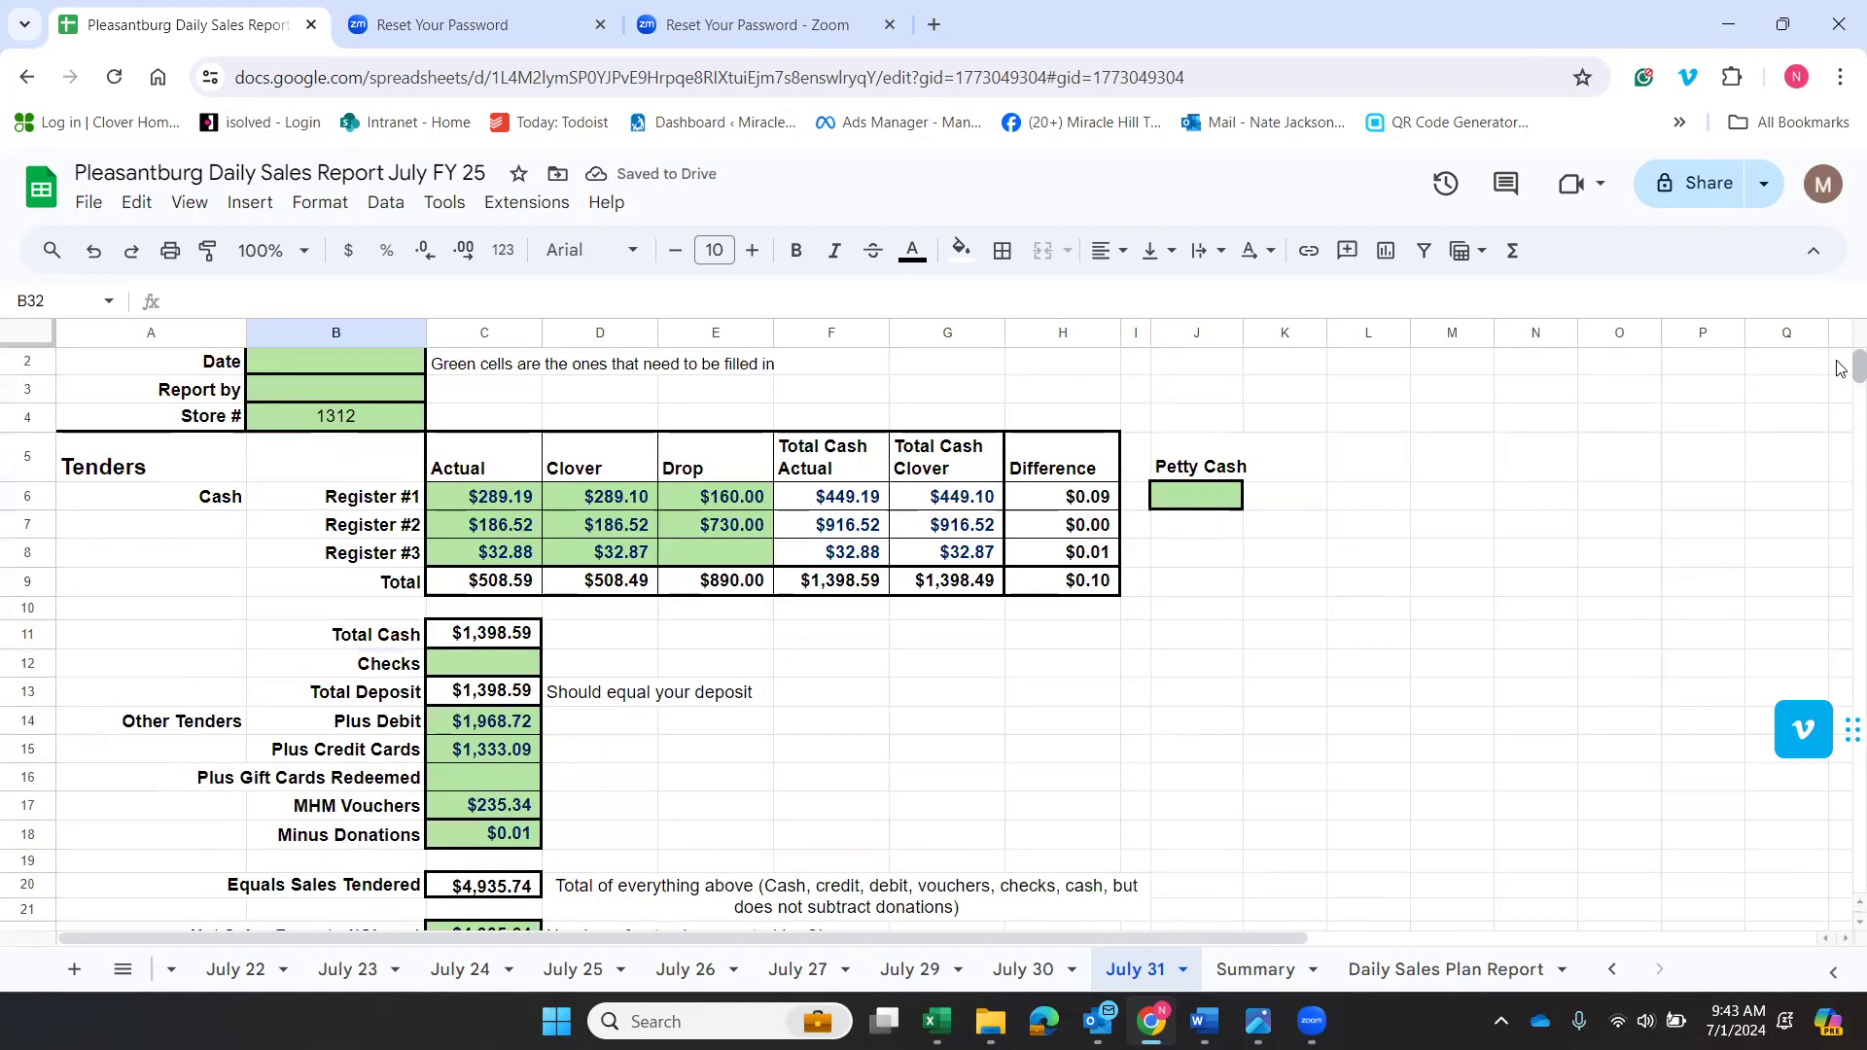
{"action": "scroll", "coordinate": [1838, 368], "scroll_direction": "up", "scroll_amount": 1}
{"action": "scroll", "coordinate": [1838, 374], "scroll_direction": "down", "scroll_amount": 8}
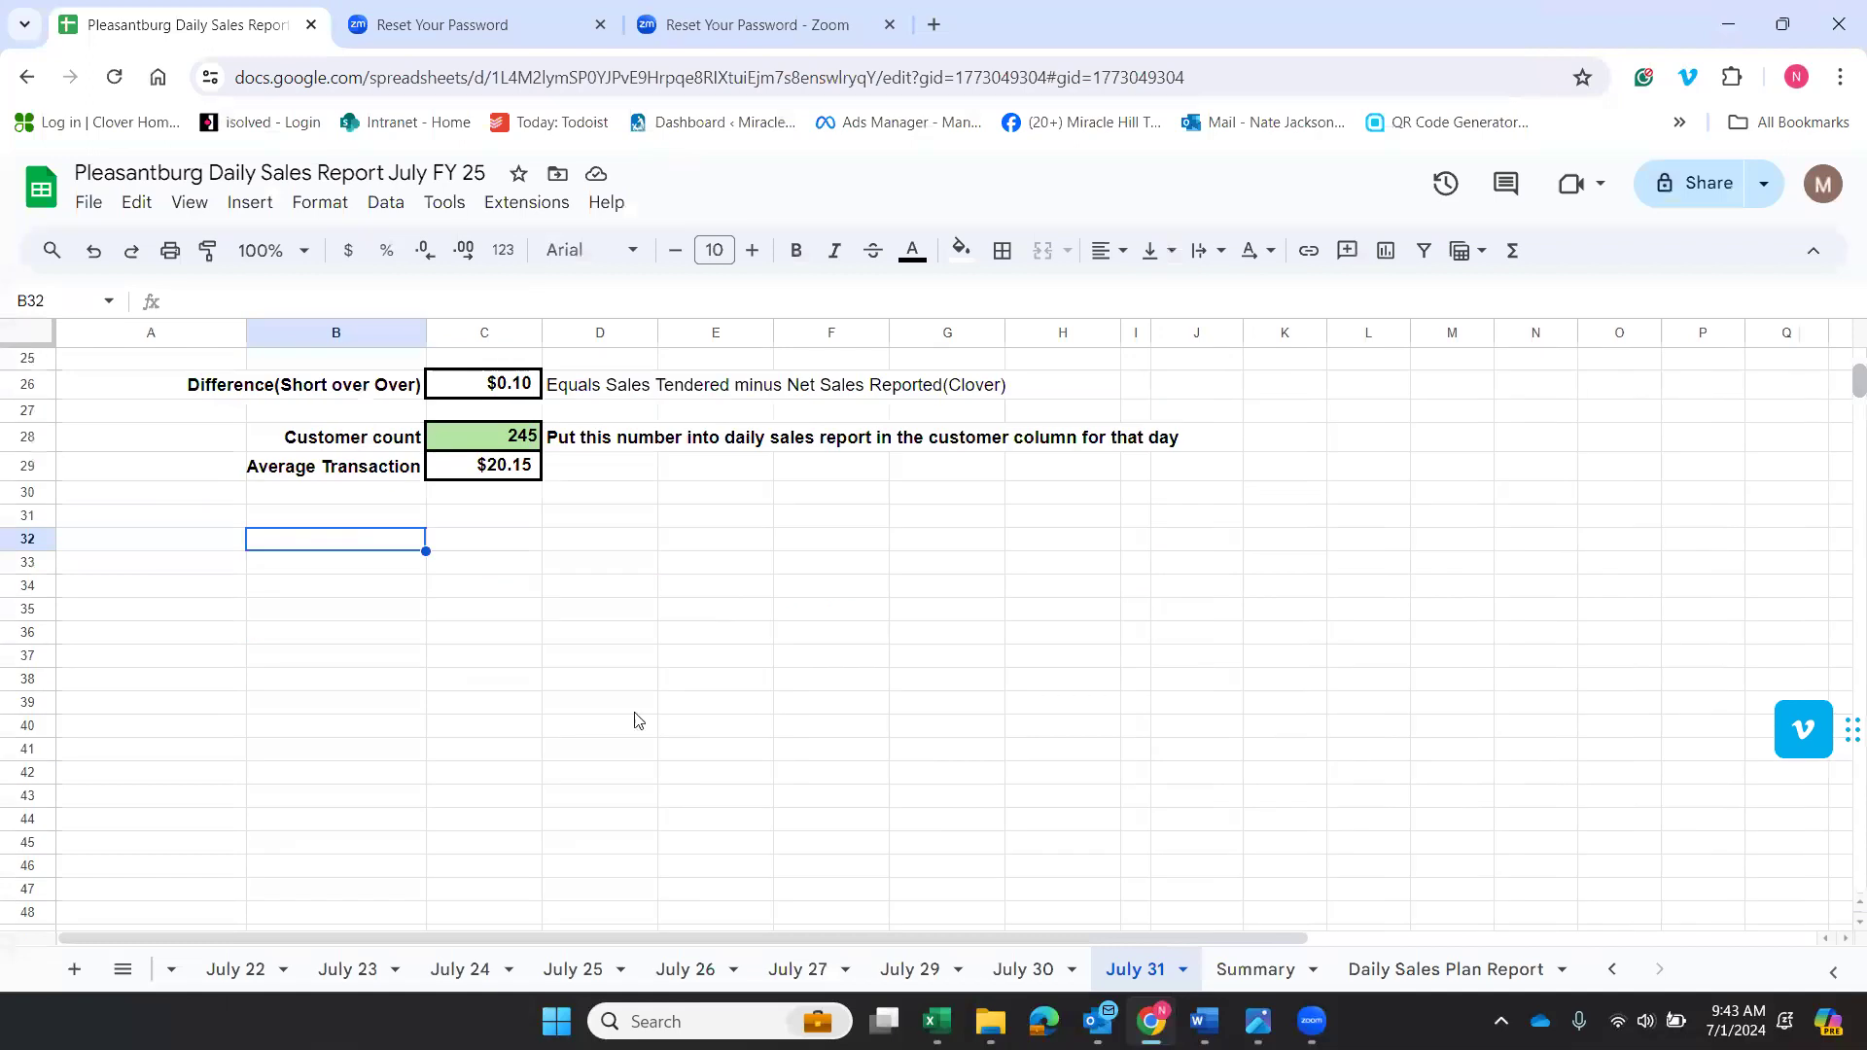
{"action": "left_click", "coordinate": [442, 700]}
{"action": "left_click", "coordinate": [425, 574]}
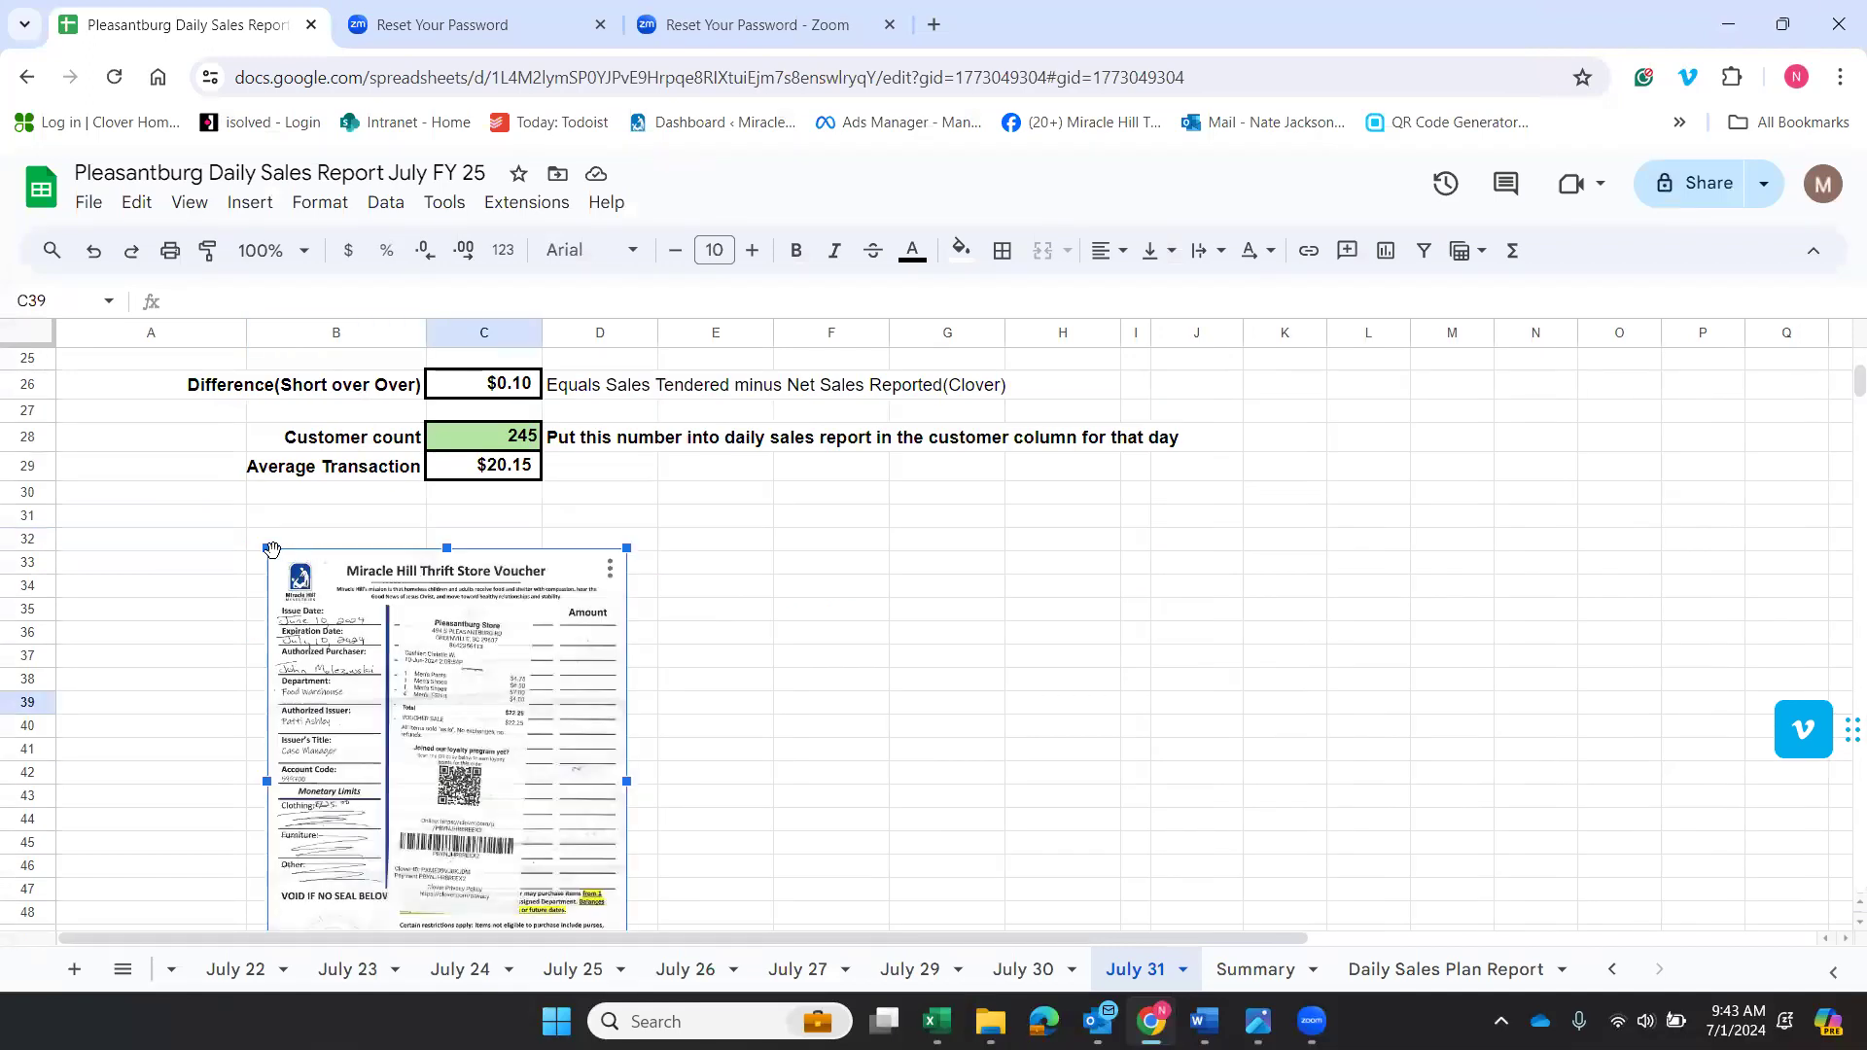
{"action": "left_click_drag", "start_coordinate": [261, 547], "coordinate": [128, 454]}
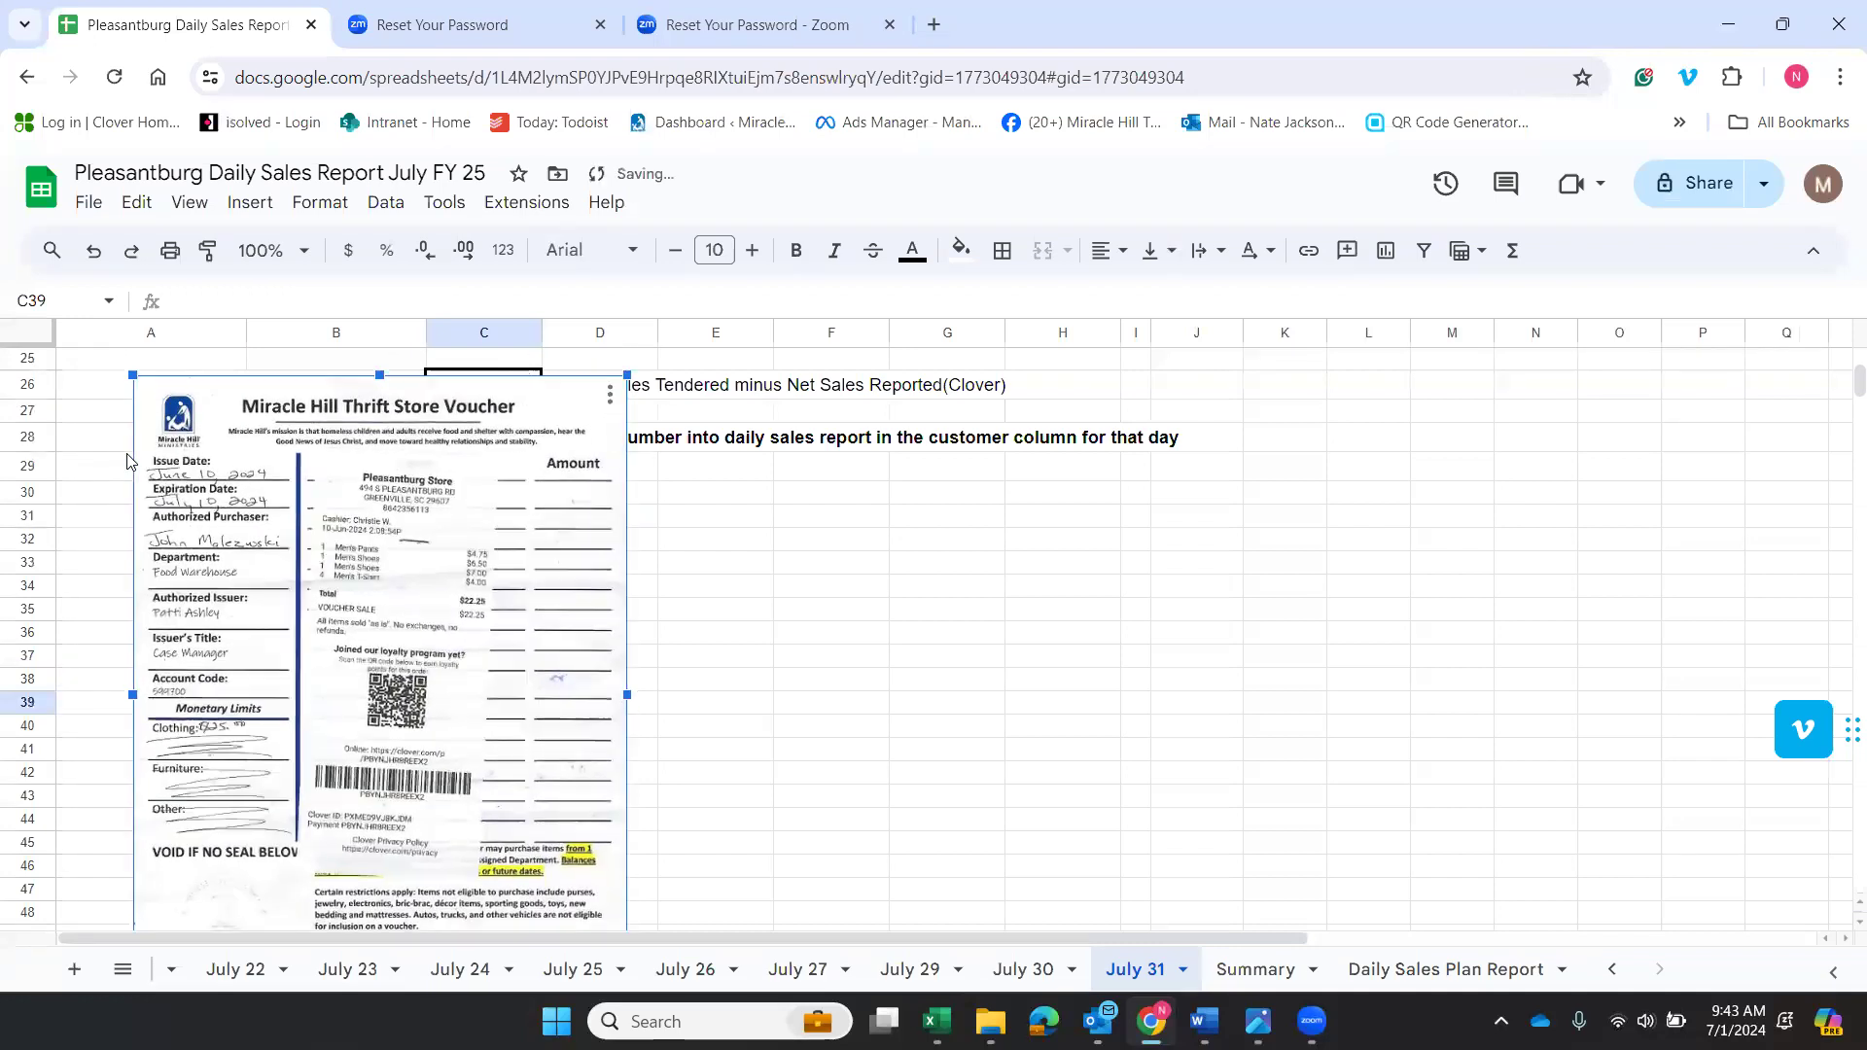
{"action": "left_click_drag", "start_coordinate": [292, 536], "coordinate": [278, 685]}
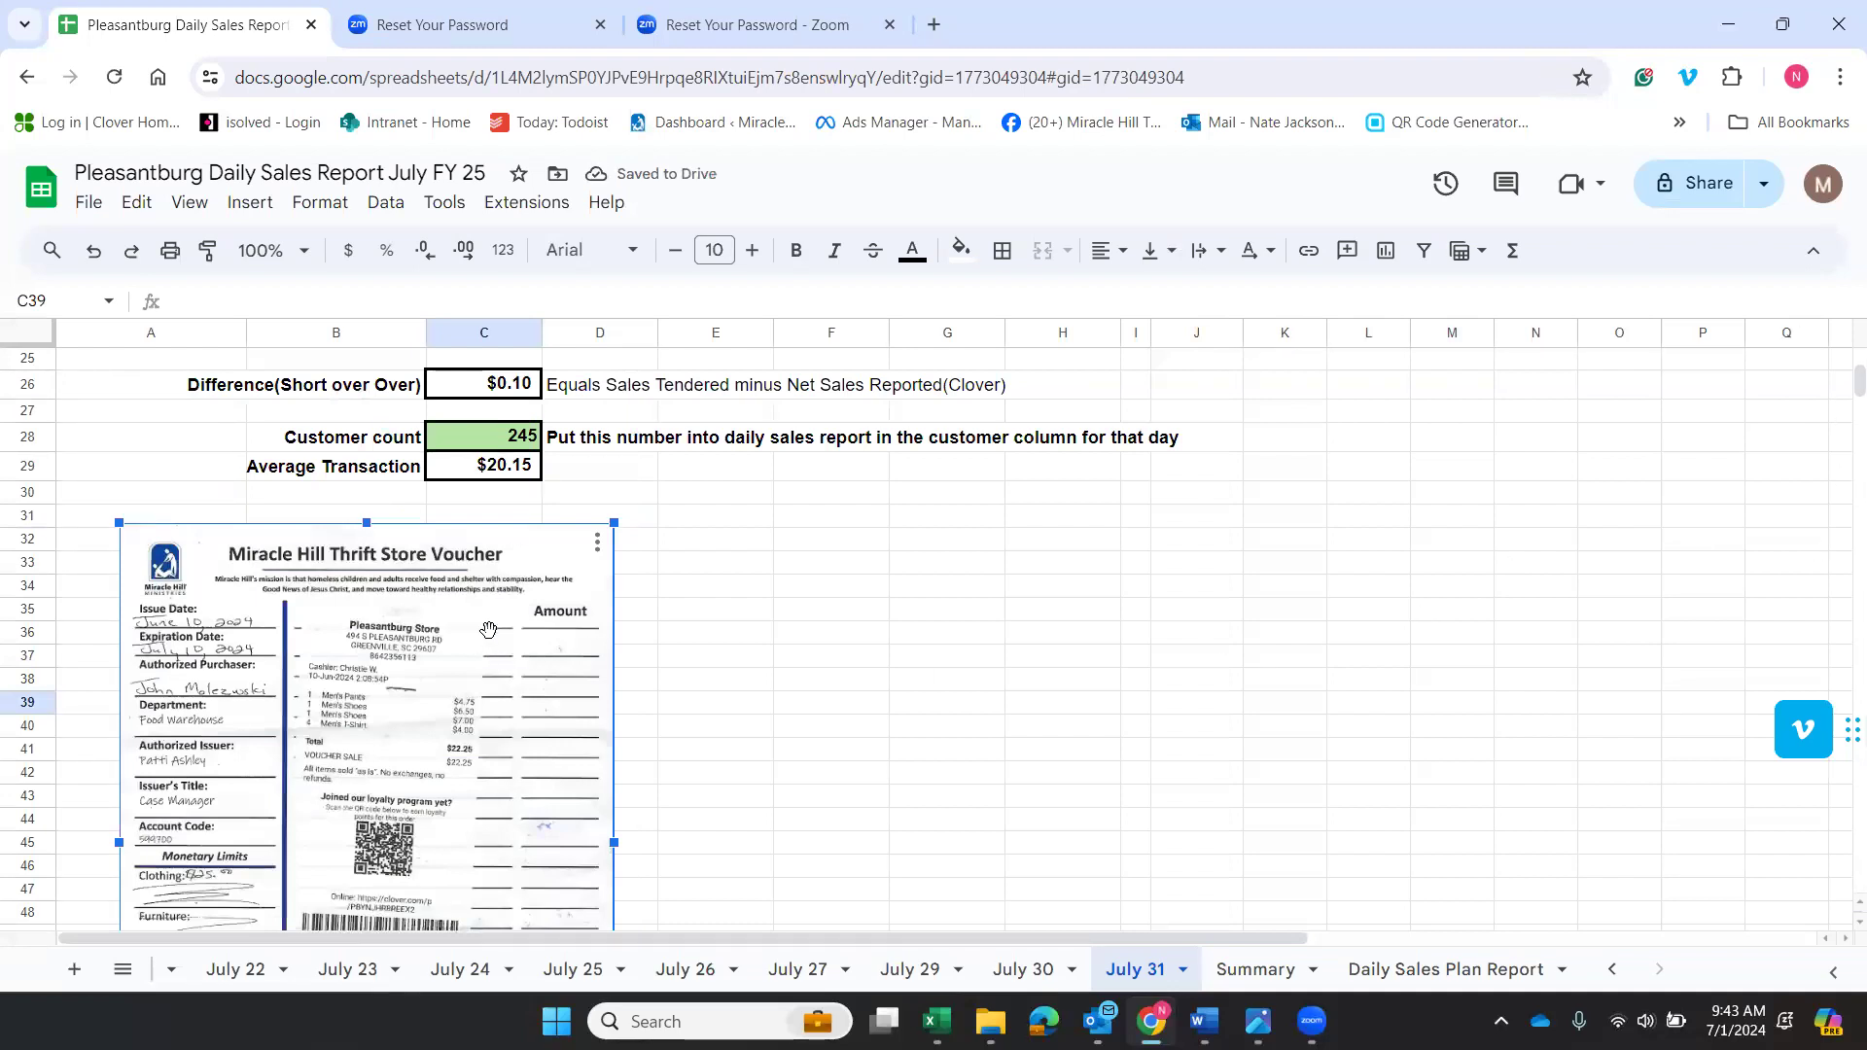
{"action": "mouse_move", "coordinate": [1858, 381]}
{"action": "left_mouse_down"}
{"action": "mouse_move", "coordinate": [1836, 340]}
{"action": "mouse_move", "coordinate": [1837, 393]}
{"action": "left_mouse_up"}
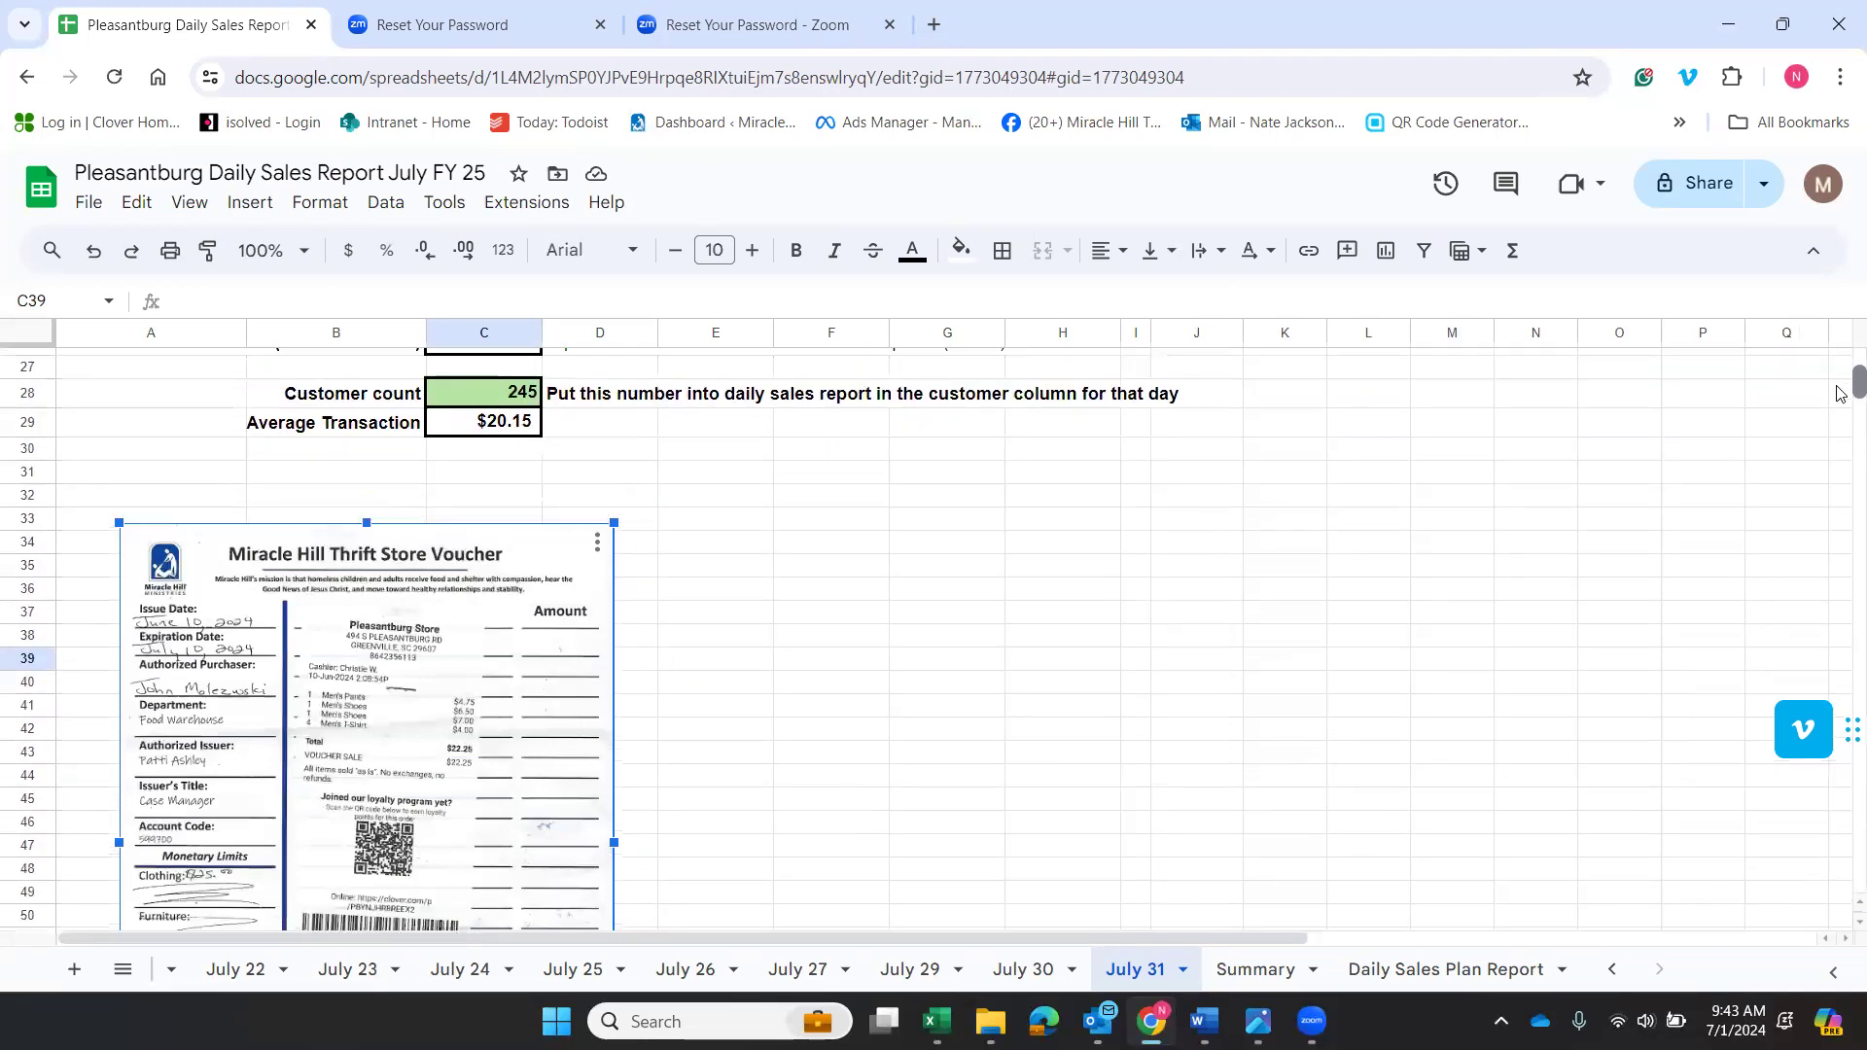
{"action": "left_click", "coordinate": [767, 642]}
{"action": "left_click", "coordinate": [511, 604]}
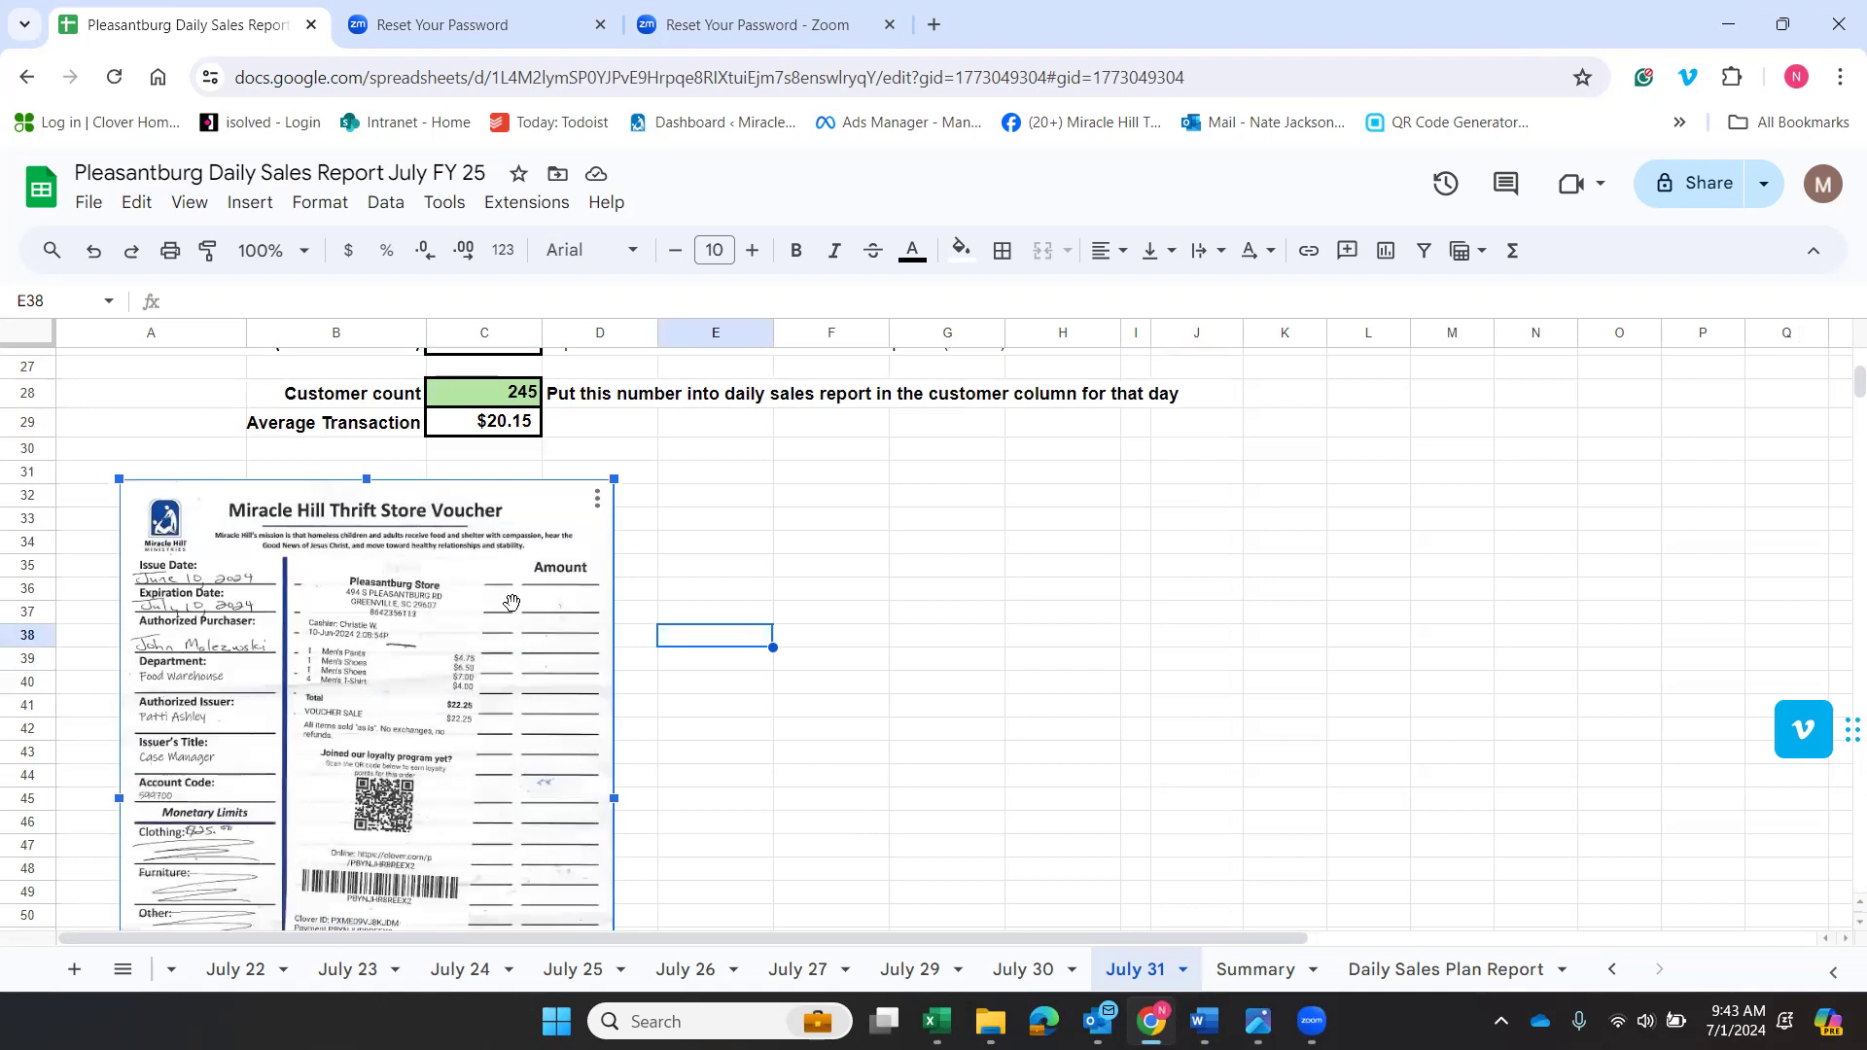
Insert the image 20240610 Deposit and Vouchers (002)_Page_2 from the Desktop over the cells at E32, beside the first voucher.
{"action": "left_click", "coordinate": [786, 504]}
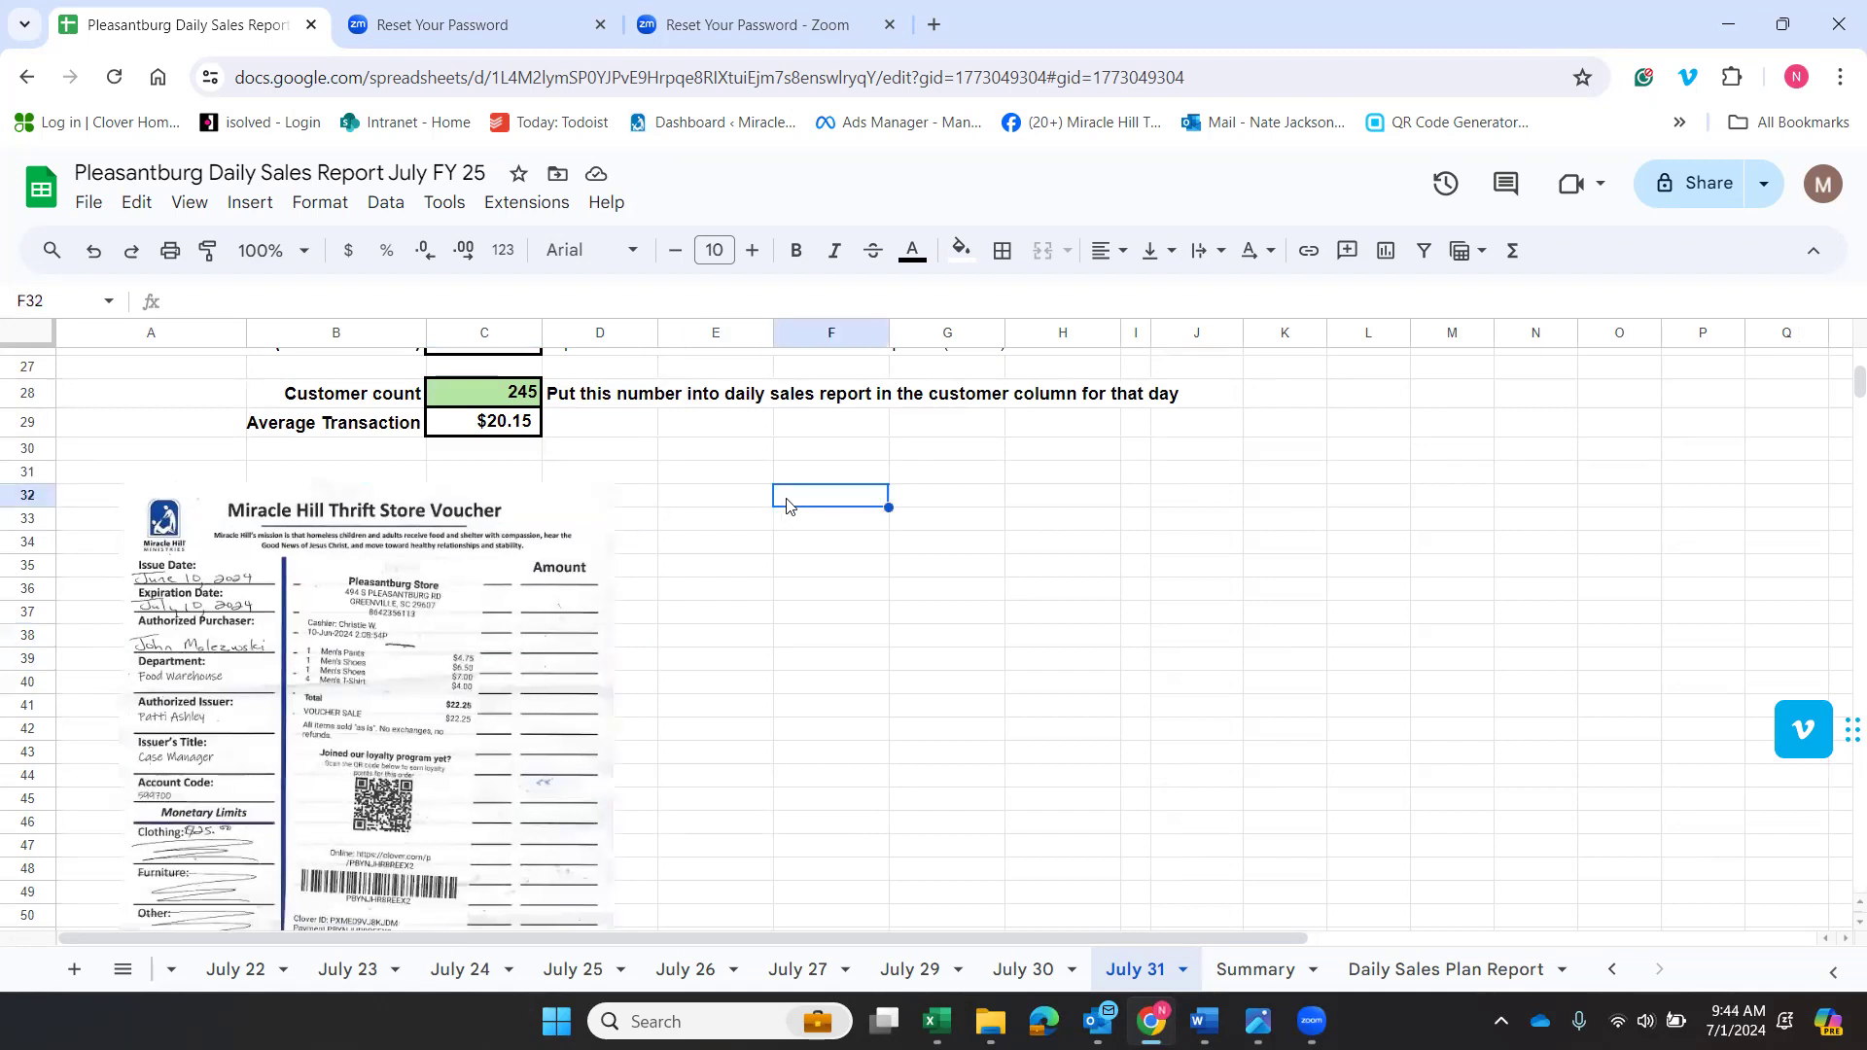
{"action": "left_click", "coordinate": [835, 574]}
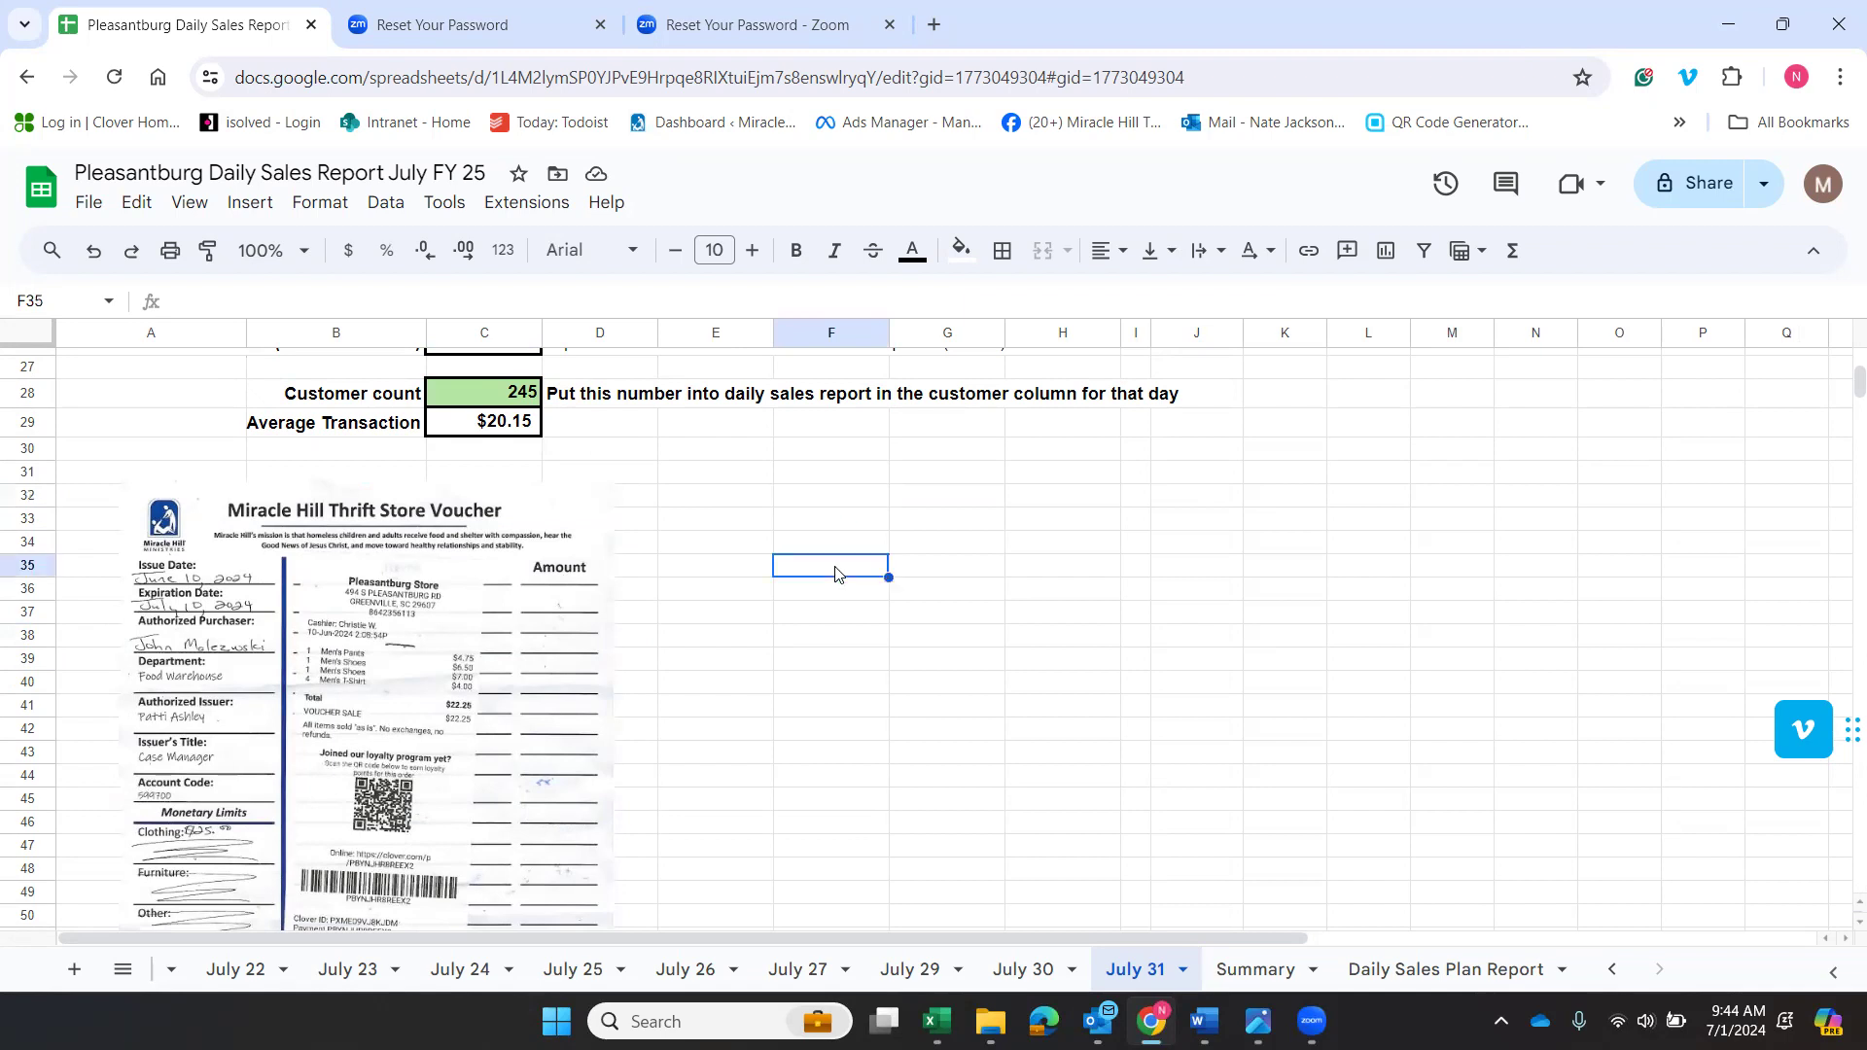
{"action": "left_click", "coordinate": [746, 502]}
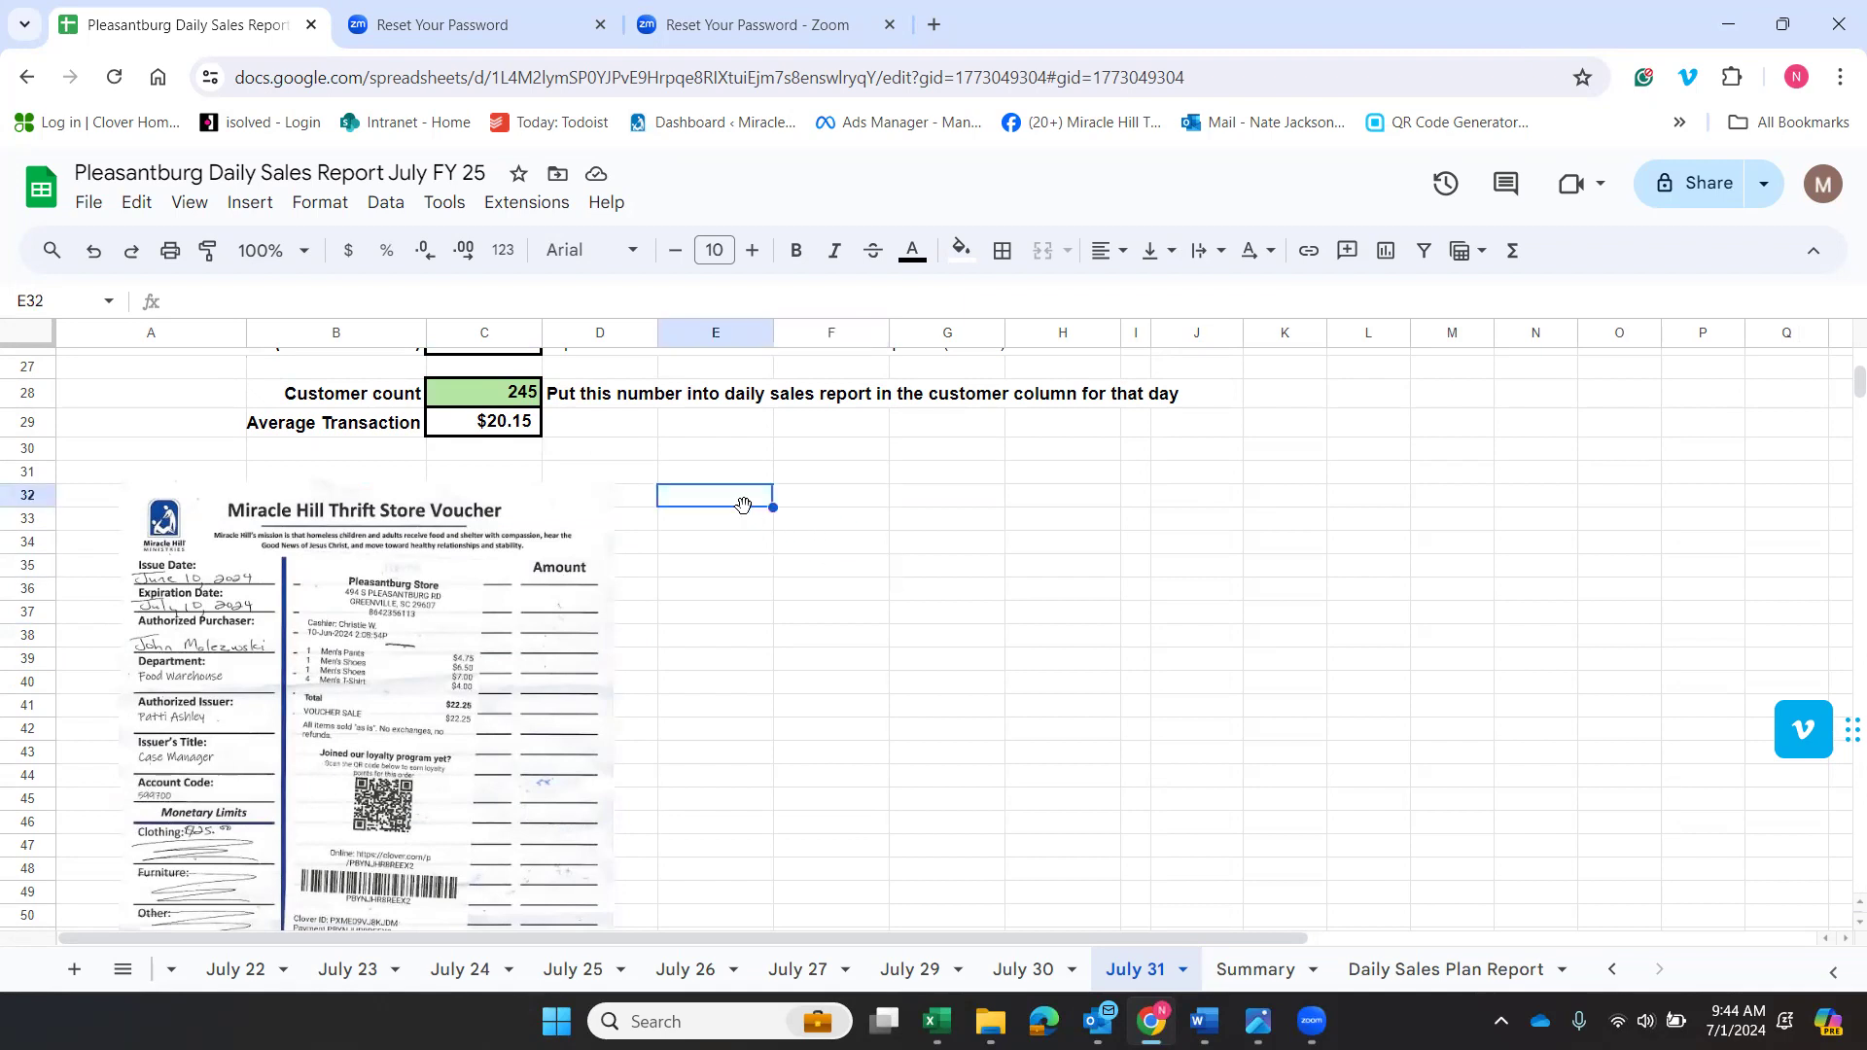
{"action": "left_click", "coordinate": [252, 216]}
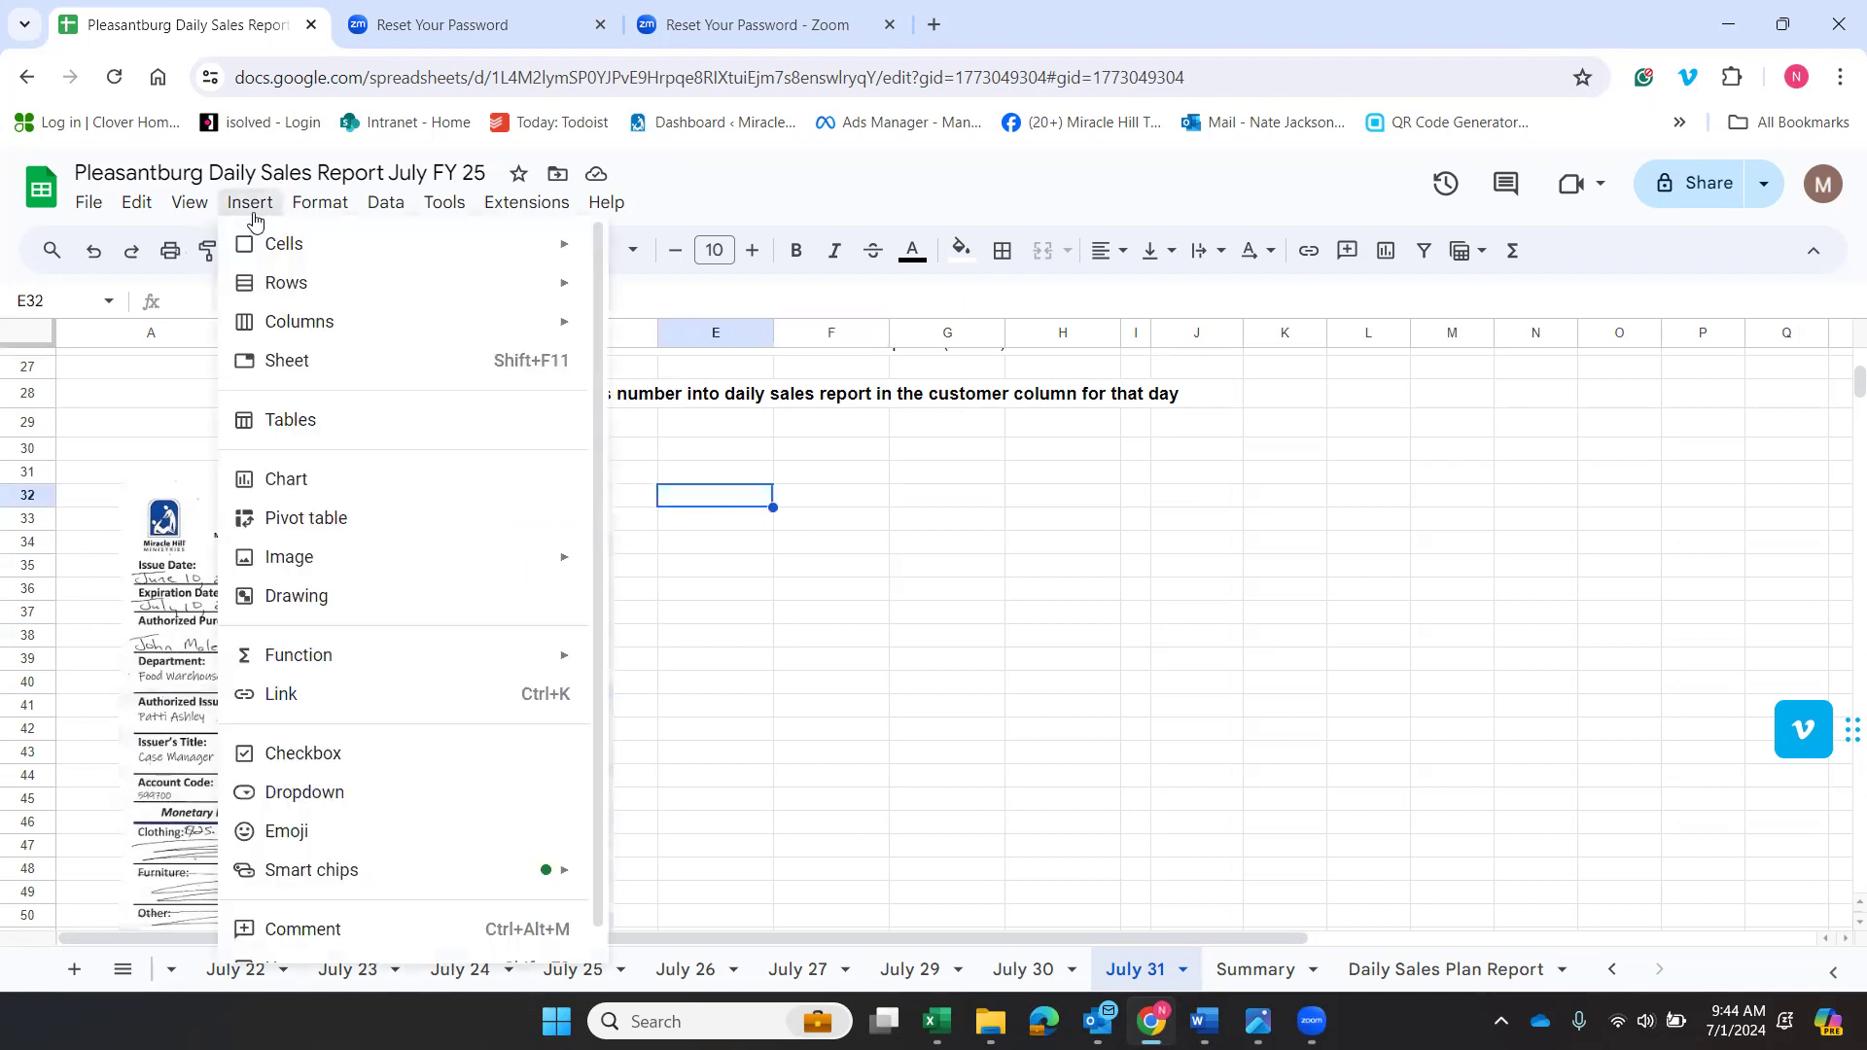
{"action": "mouse_move", "coordinate": [380, 555]}
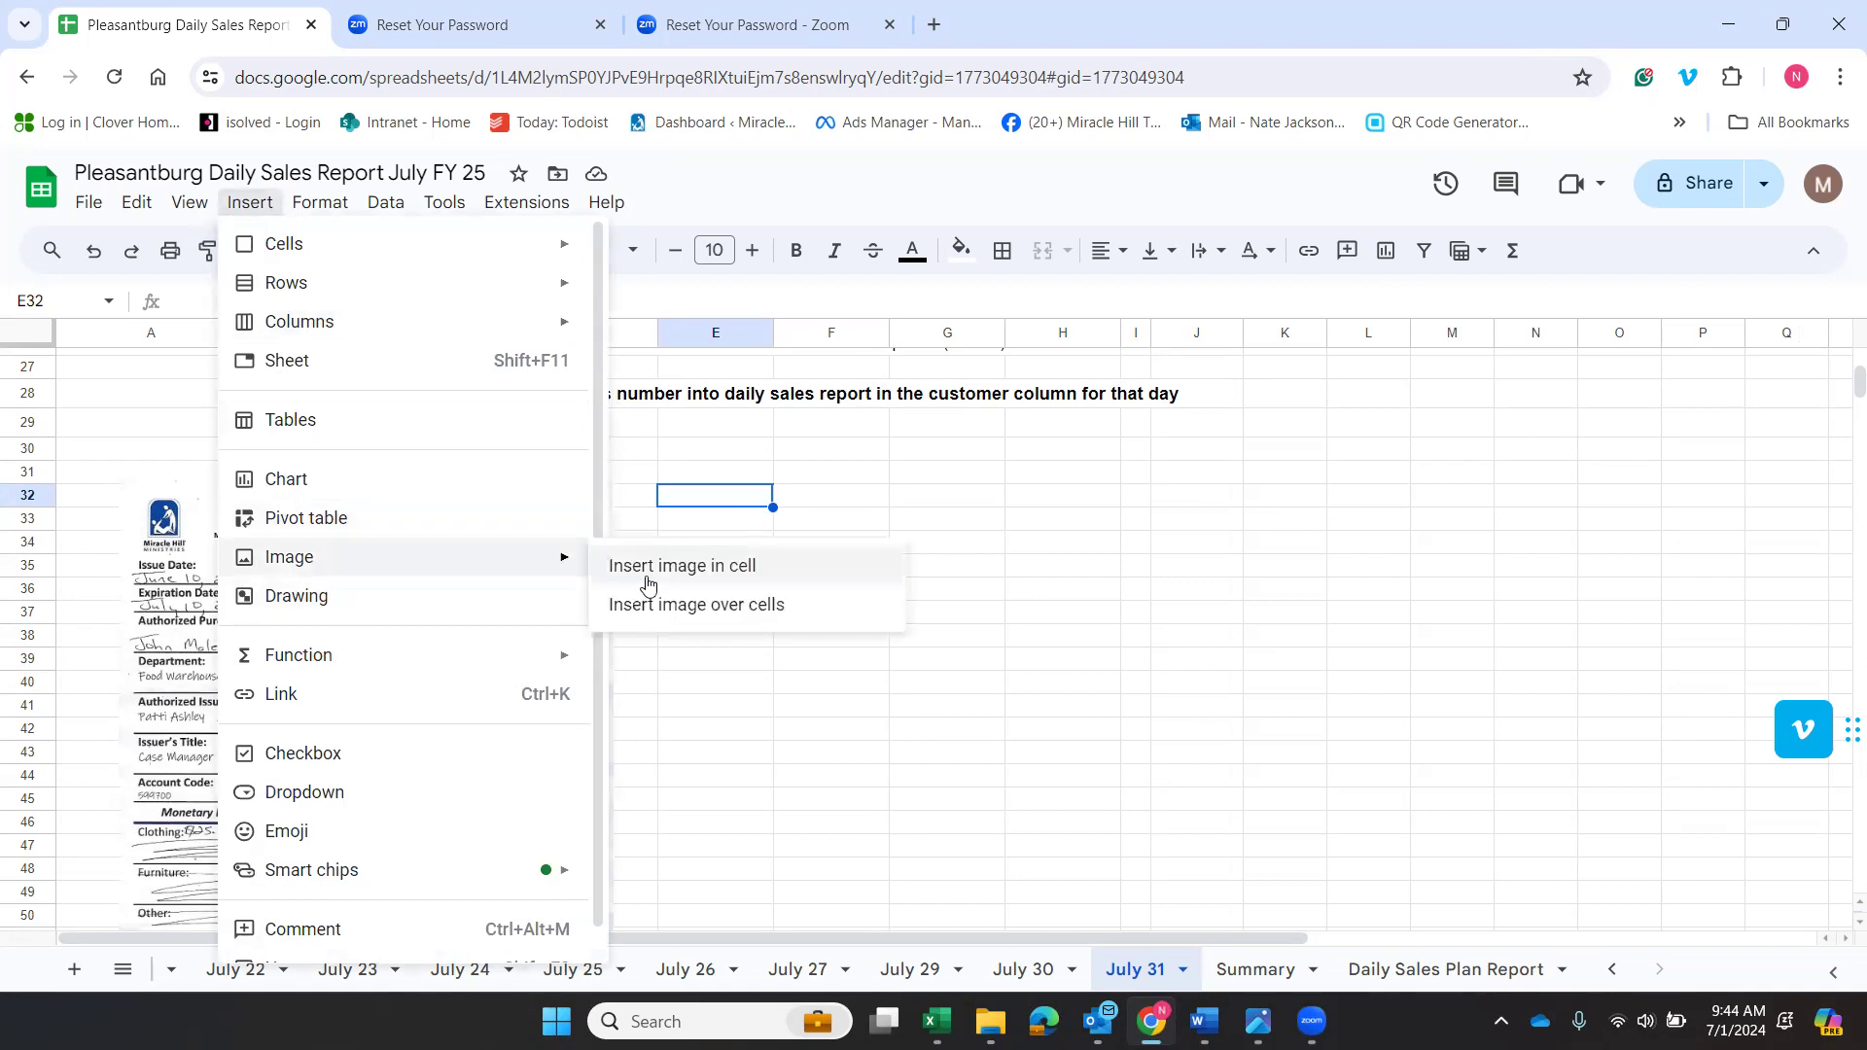
{"action": "left_click", "coordinate": [667, 605]}
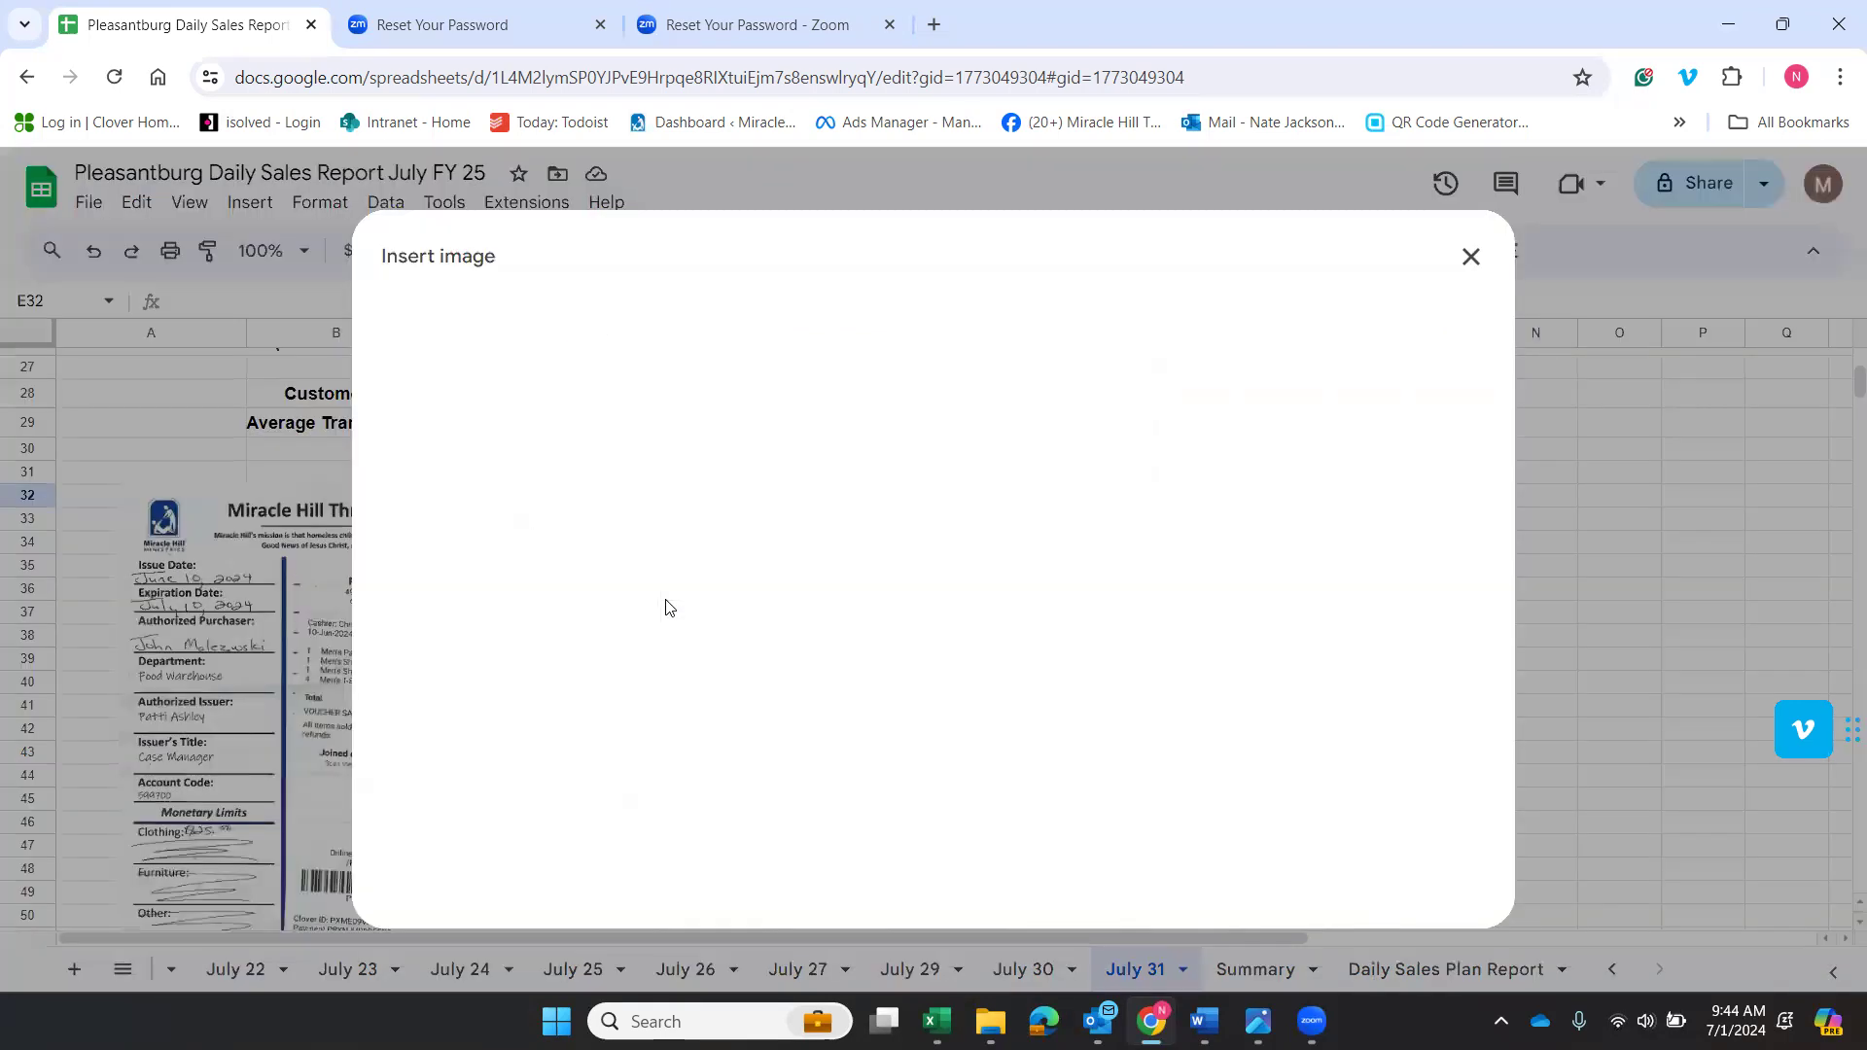
{"action": "left_click", "coordinate": [897, 731]}
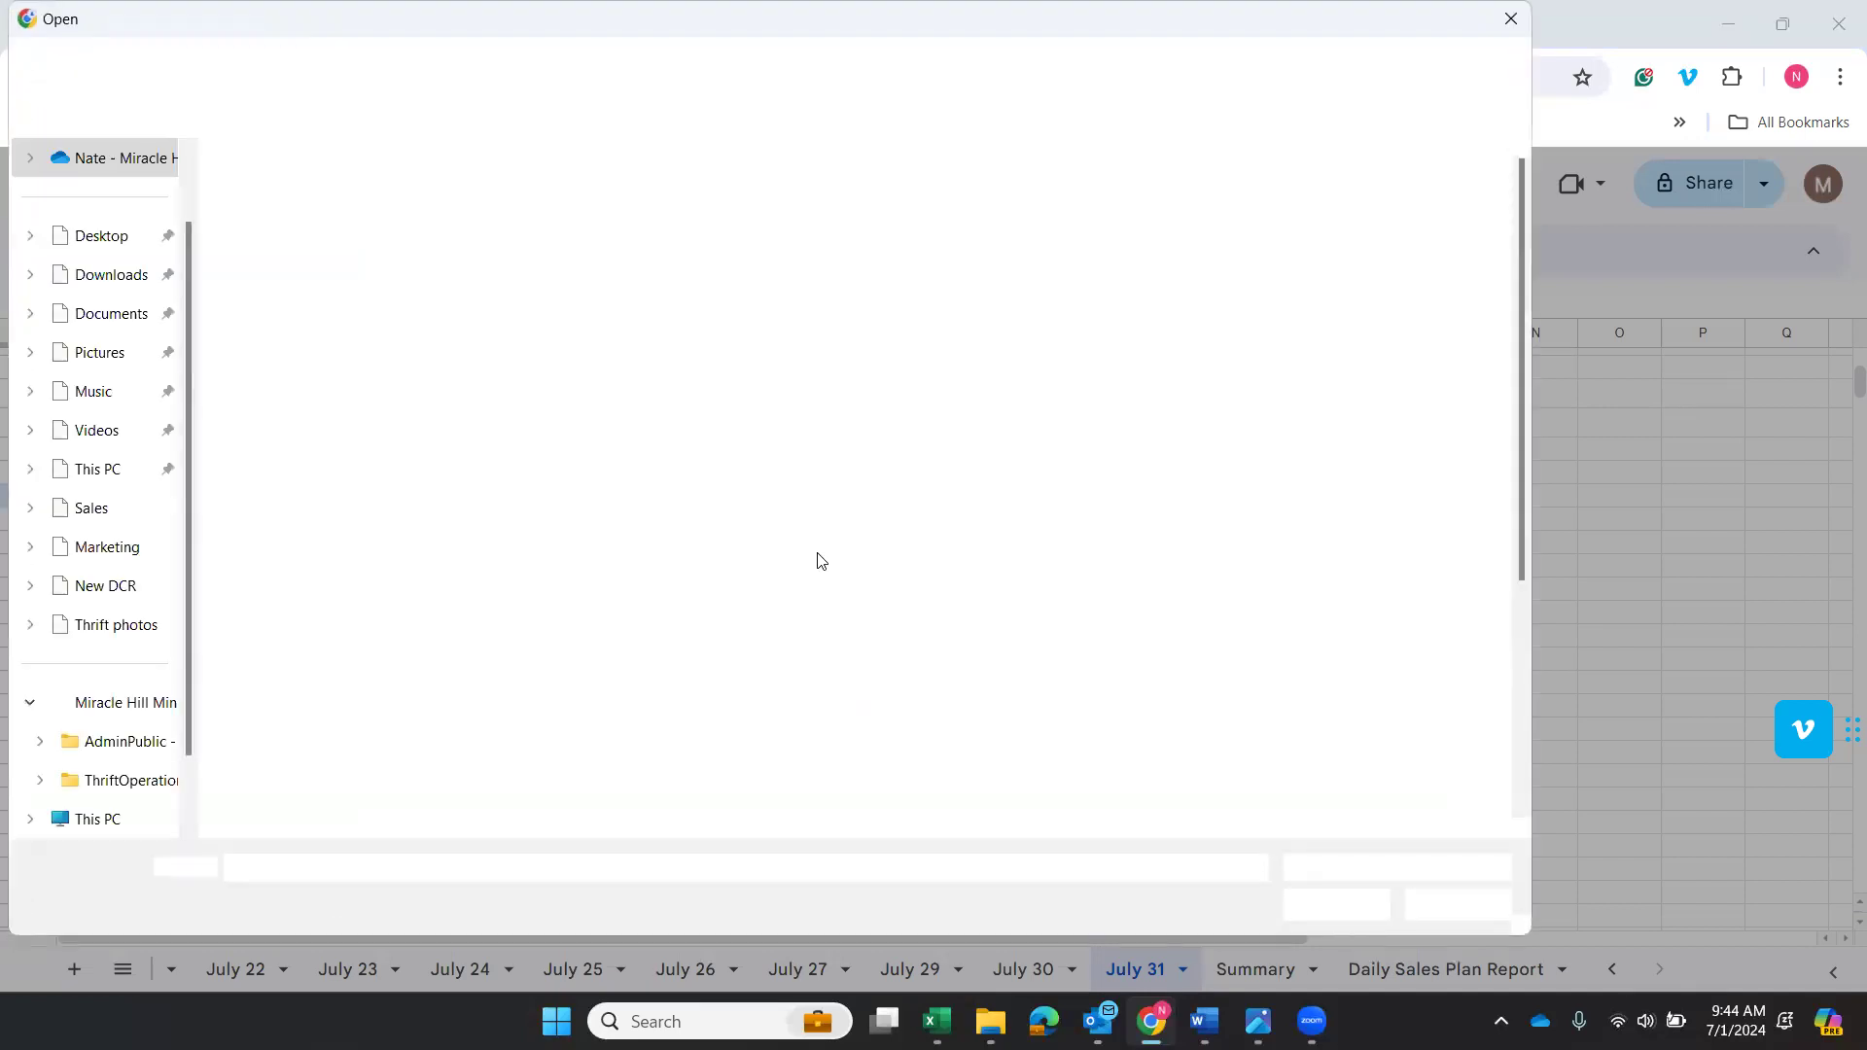
{"action": "left_click", "coordinate": [216, 67]}
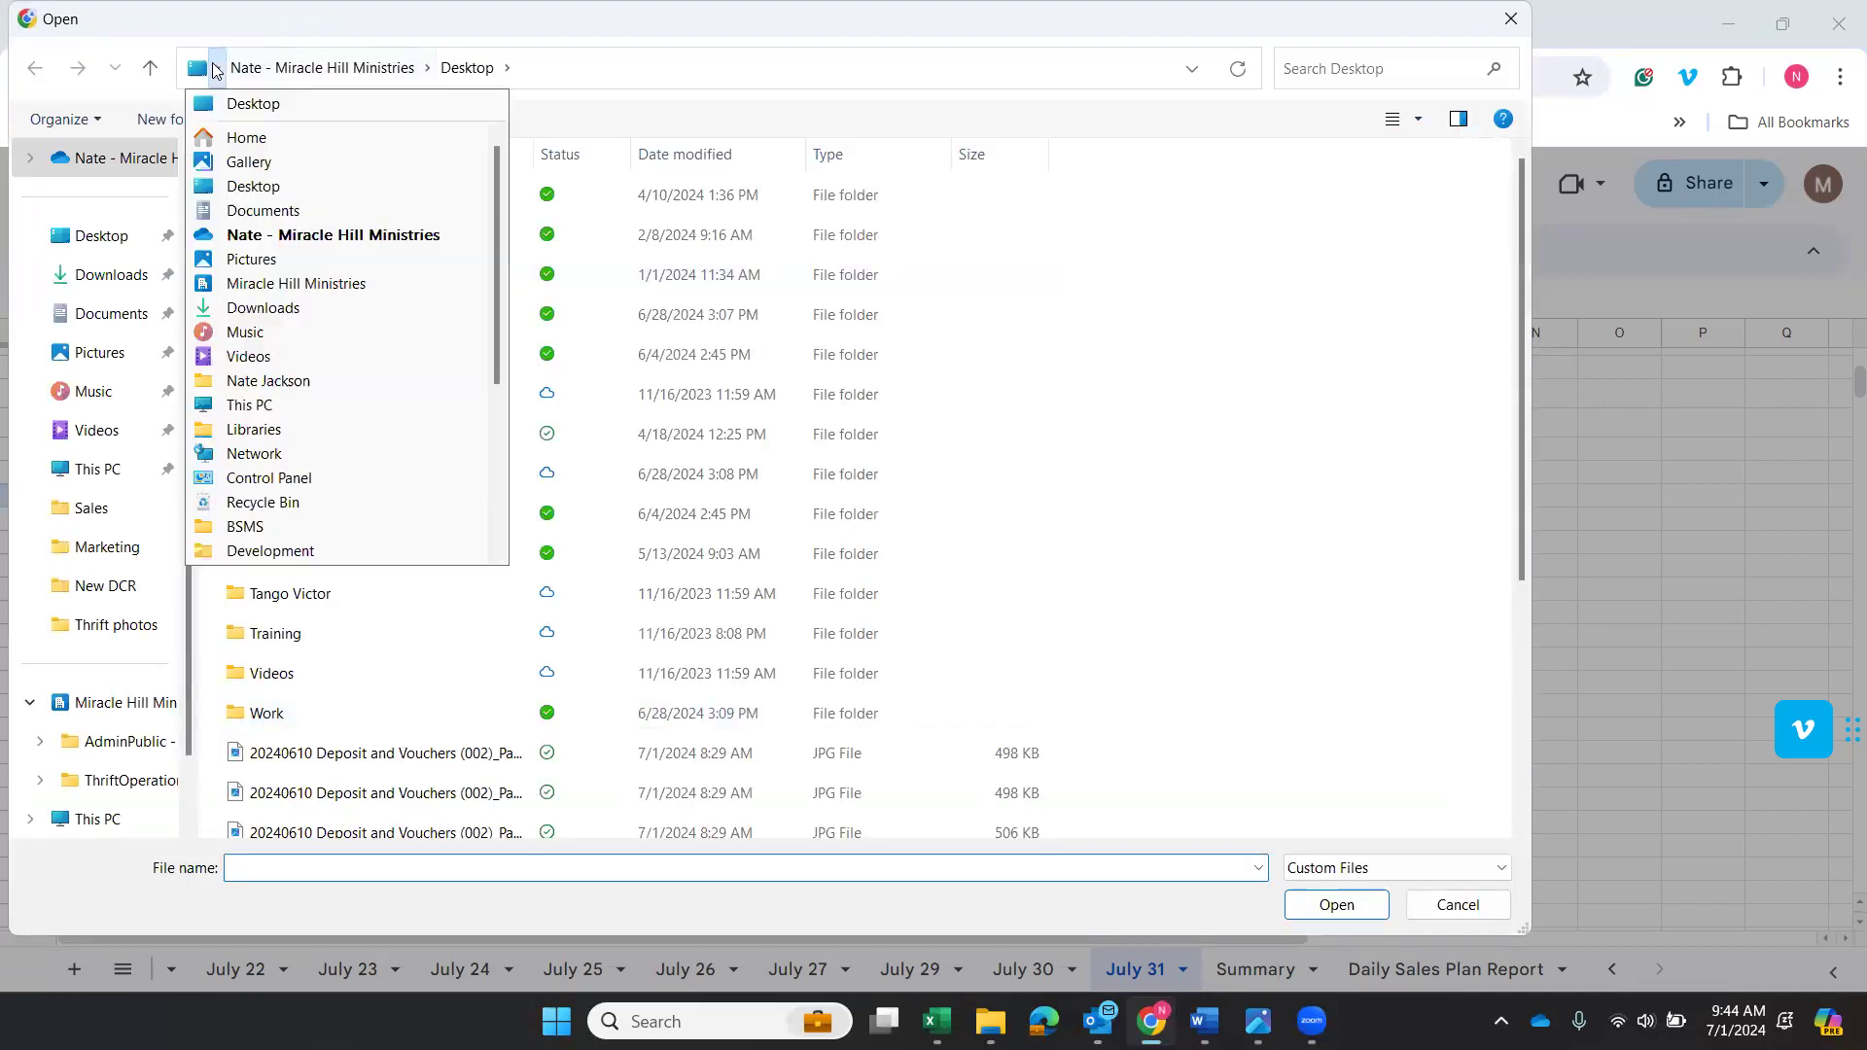
{"action": "left_click", "coordinate": [251, 101]}
{"action": "left_click_drag", "start_coordinate": [1520, 355], "coordinate": [1540, 474]}
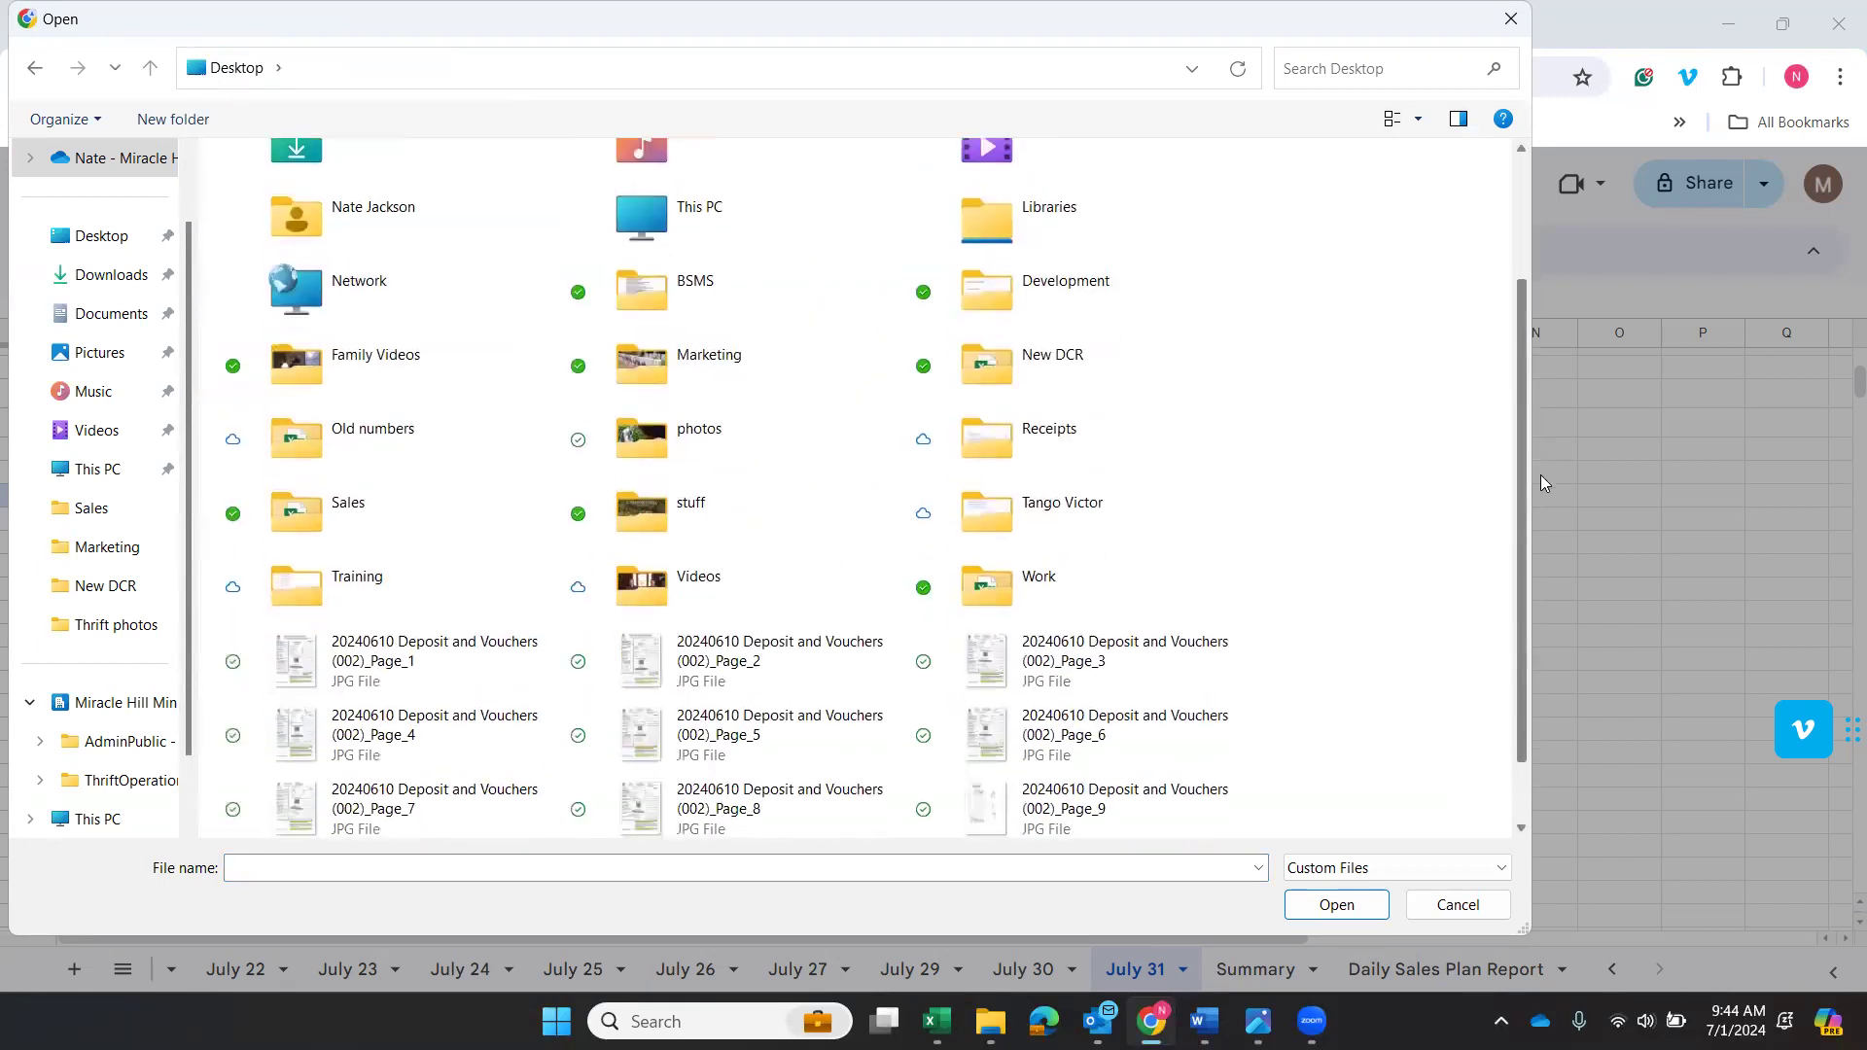
{"action": "left_click", "coordinate": [775, 659]}
{"action": "left_click", "coordinate": [1351, 905]}
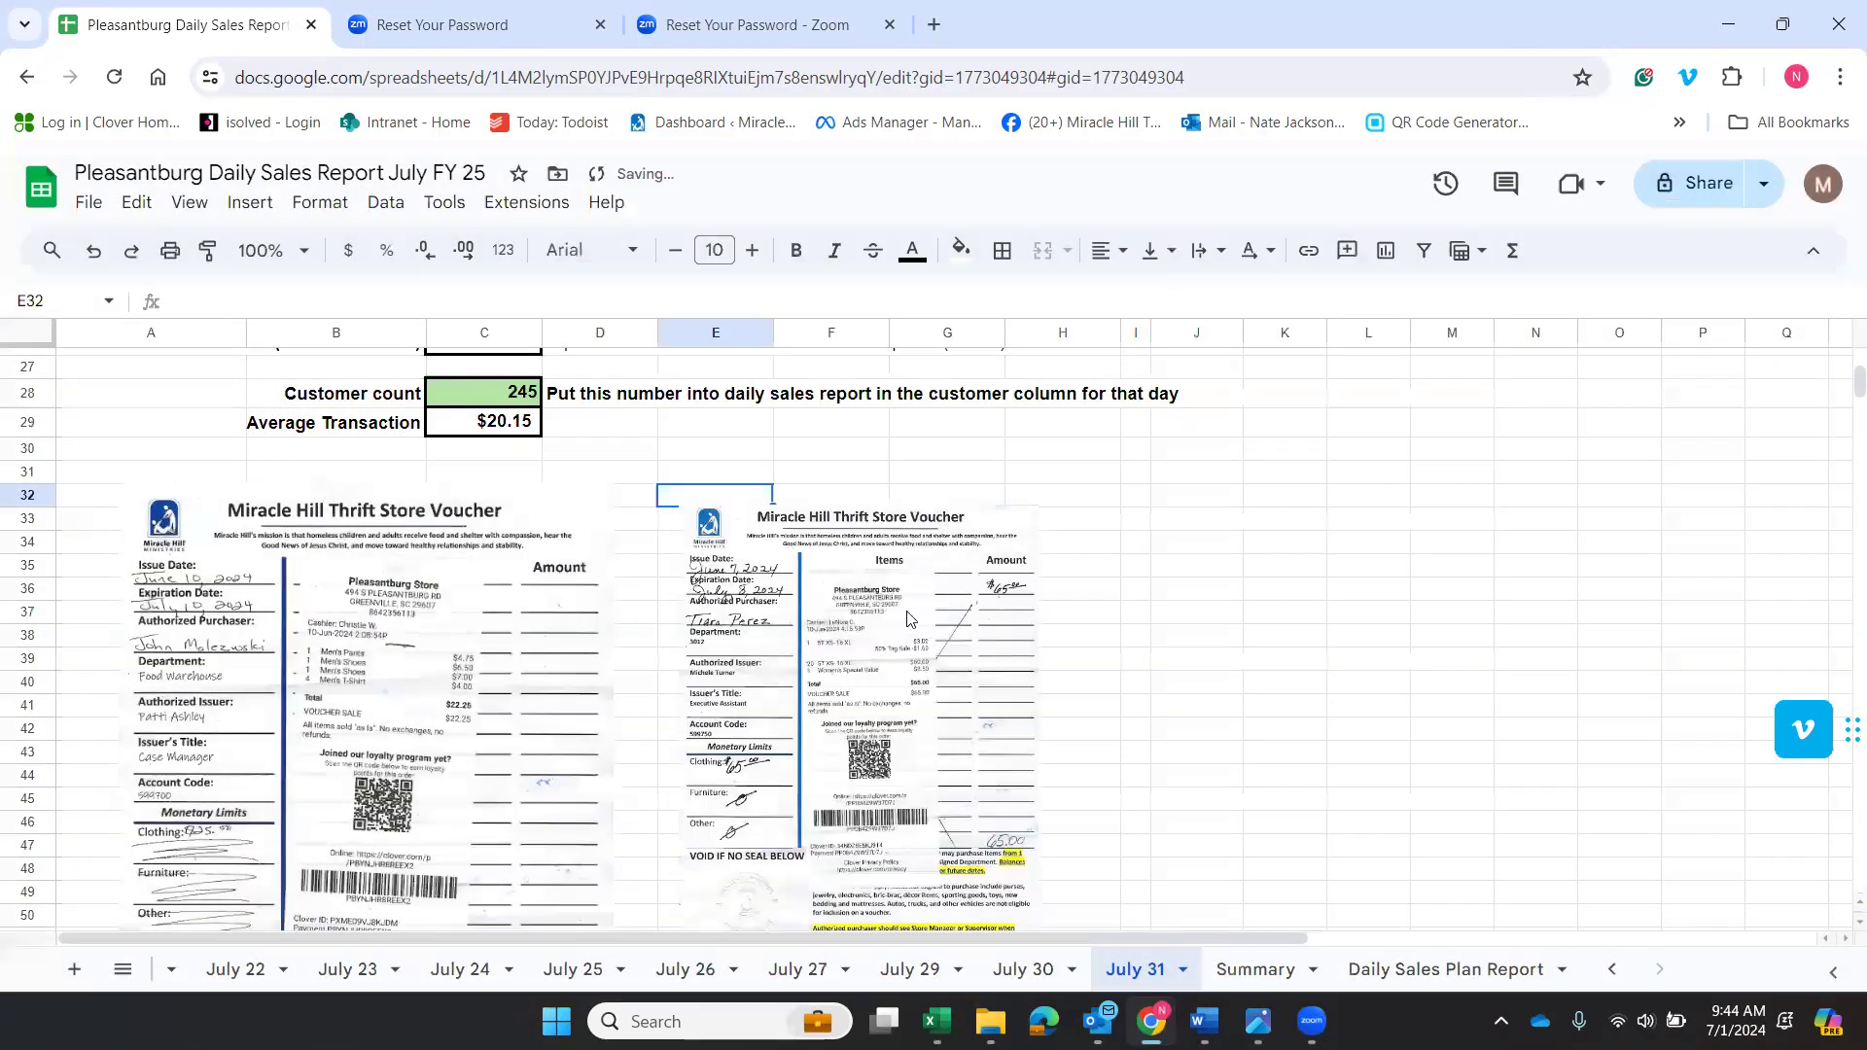
Enlarge the second voucher image and align its top with the first voucher, across columns E to H from row 32.
{"action": "left_click", "coordinate": [907, 619]}
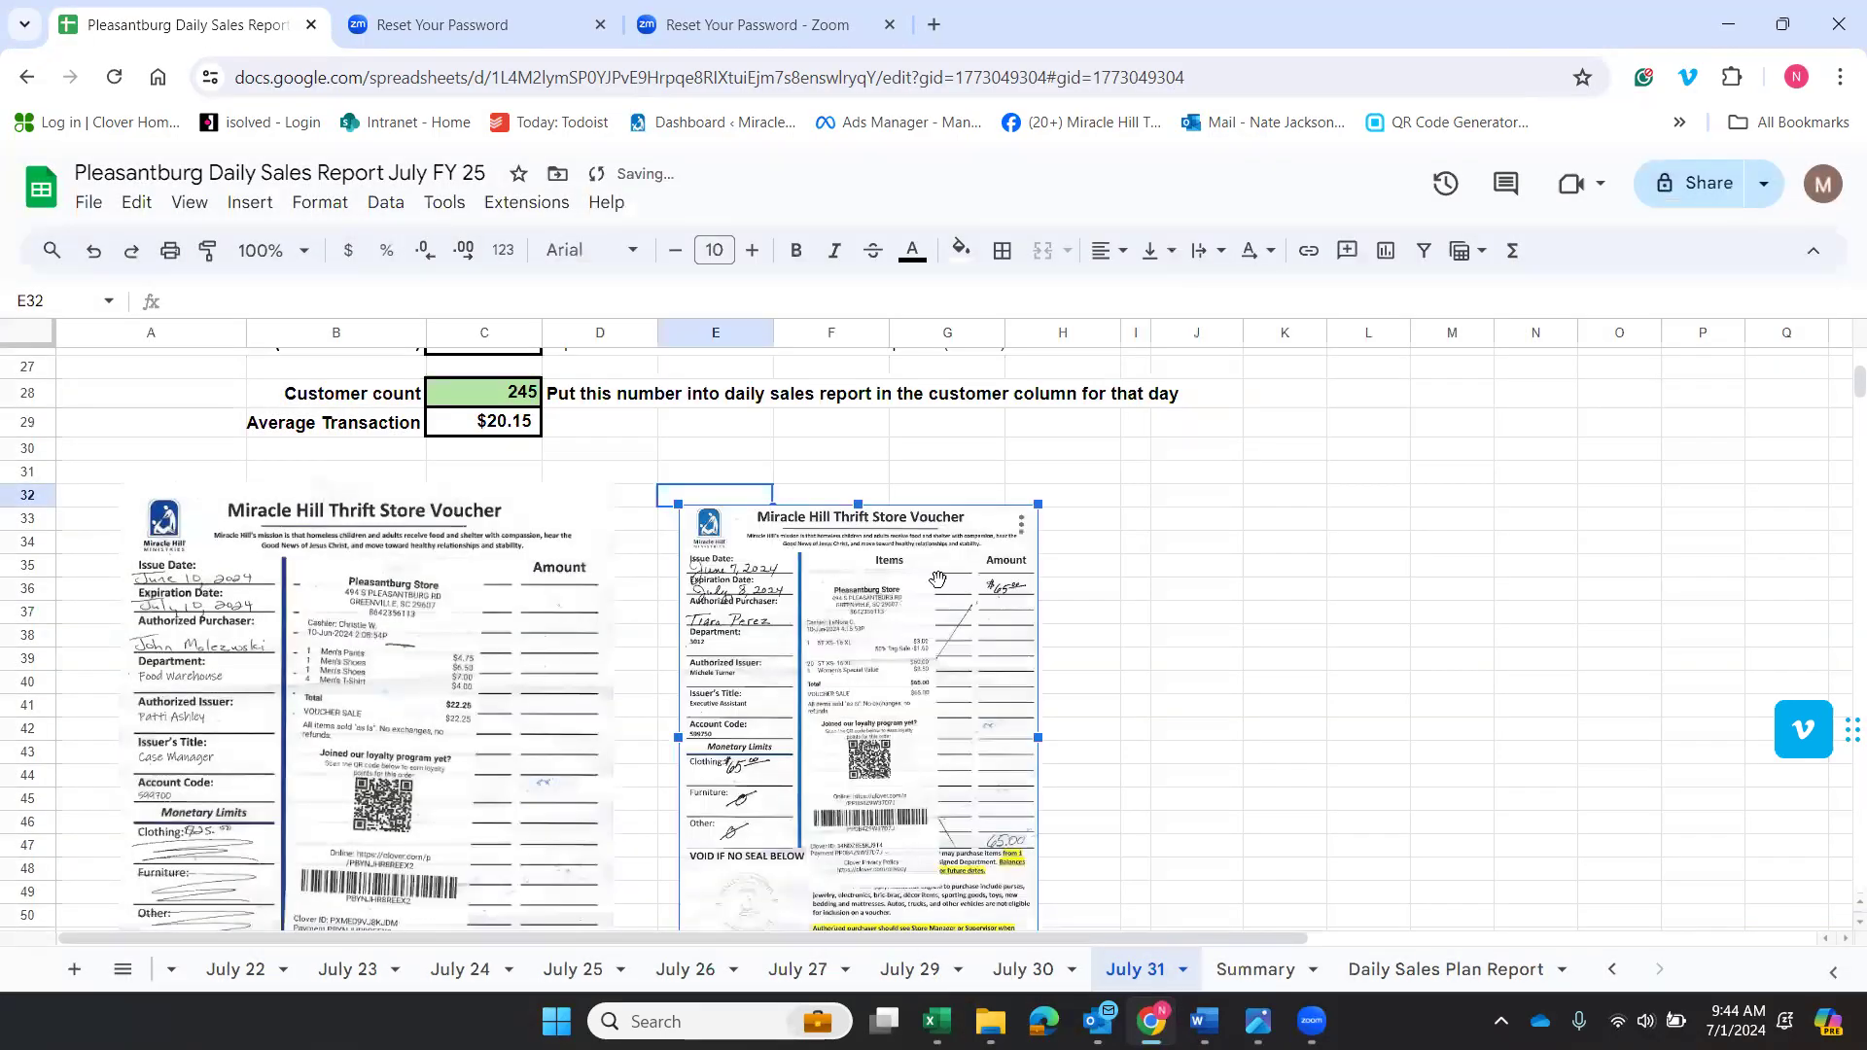
{"action": "left_click_drag", "start_coordinate": [1040, 506], "coordinate": [1140, 421]}
{"action": "left_click_drag", "start_coordinate": [1038, 502], "coordinate": [1038, 619]}
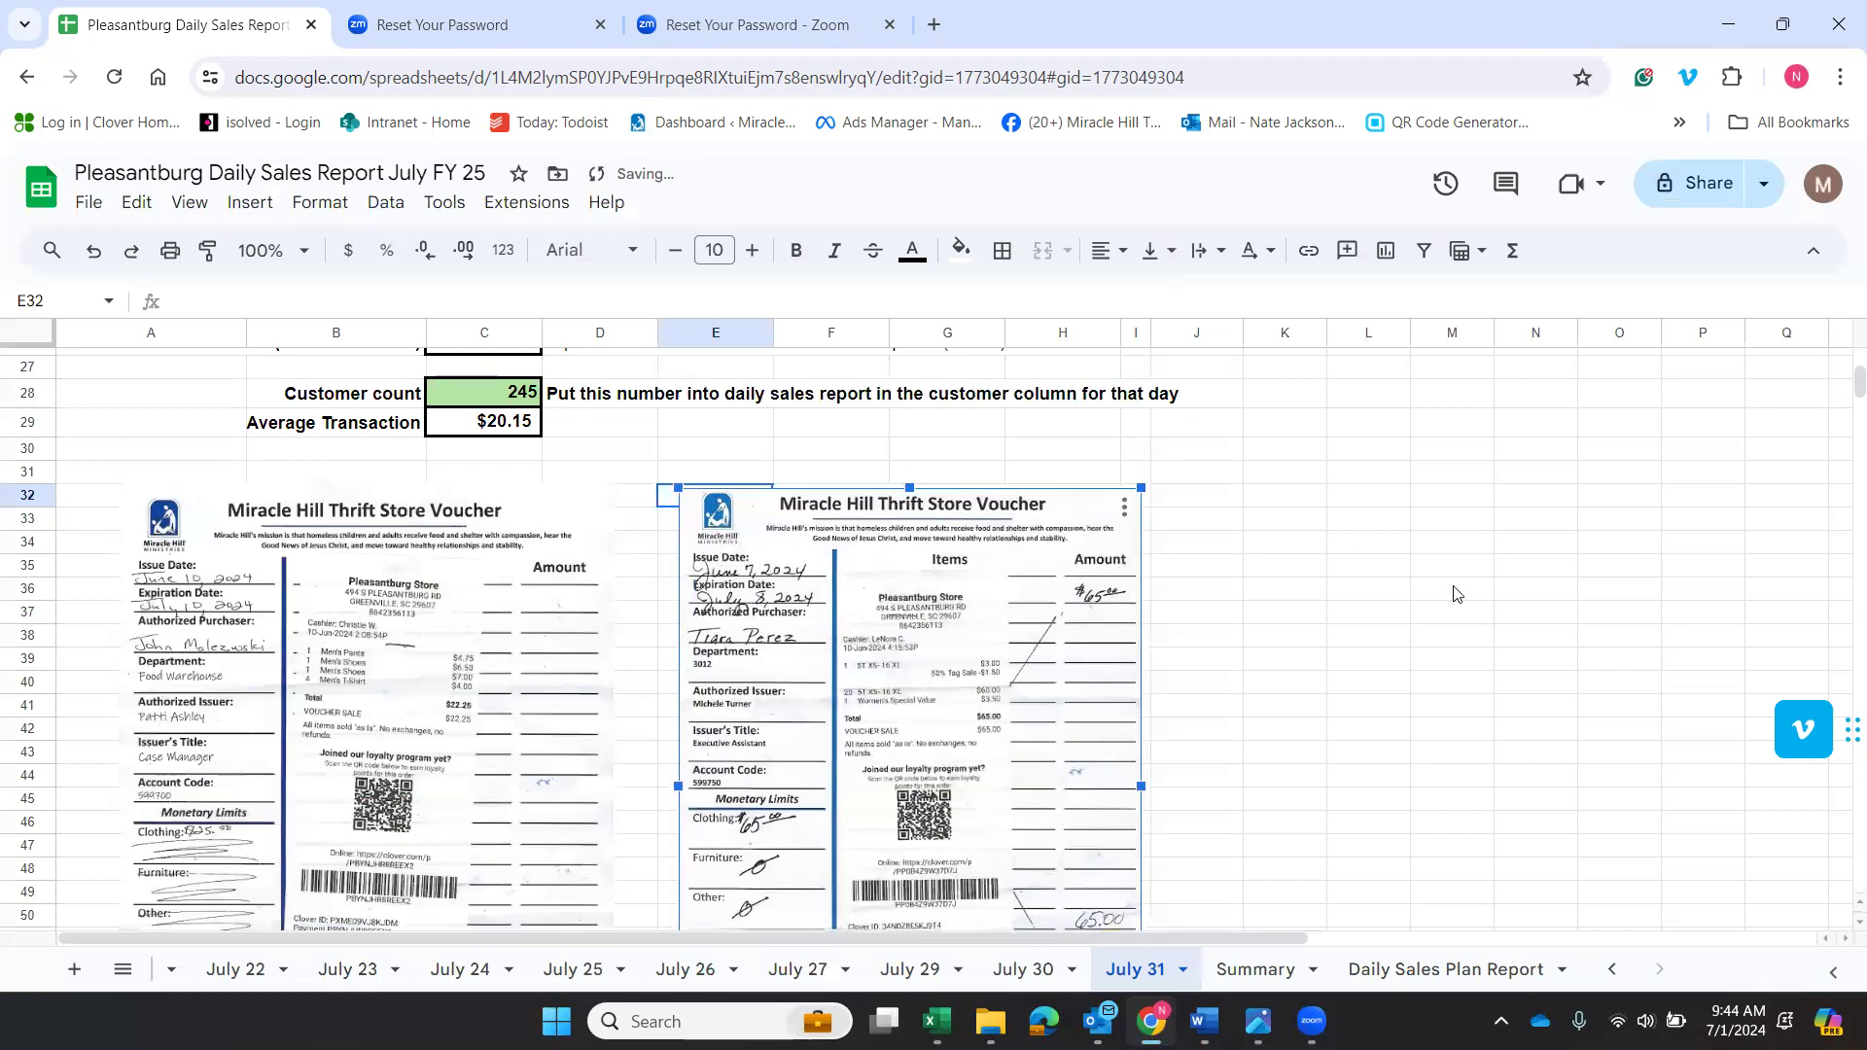
{"action": "scroll", "coordinate": [1839, 392], "scroll_direction": "up", "scroll_amount": 4}
{"action": "scroll", "coordinate": [1838, 392], "scroll_direction": "down", "scroll_amount": 4}
{"action": "scroll", "coordinate": [1839, 392], "scroll_direction": "up", "scroll_amount": 2}
{"action": "scroll", "coordinate": [1840, 396], "scroll_direction": "down", "scroll_amount": 3}
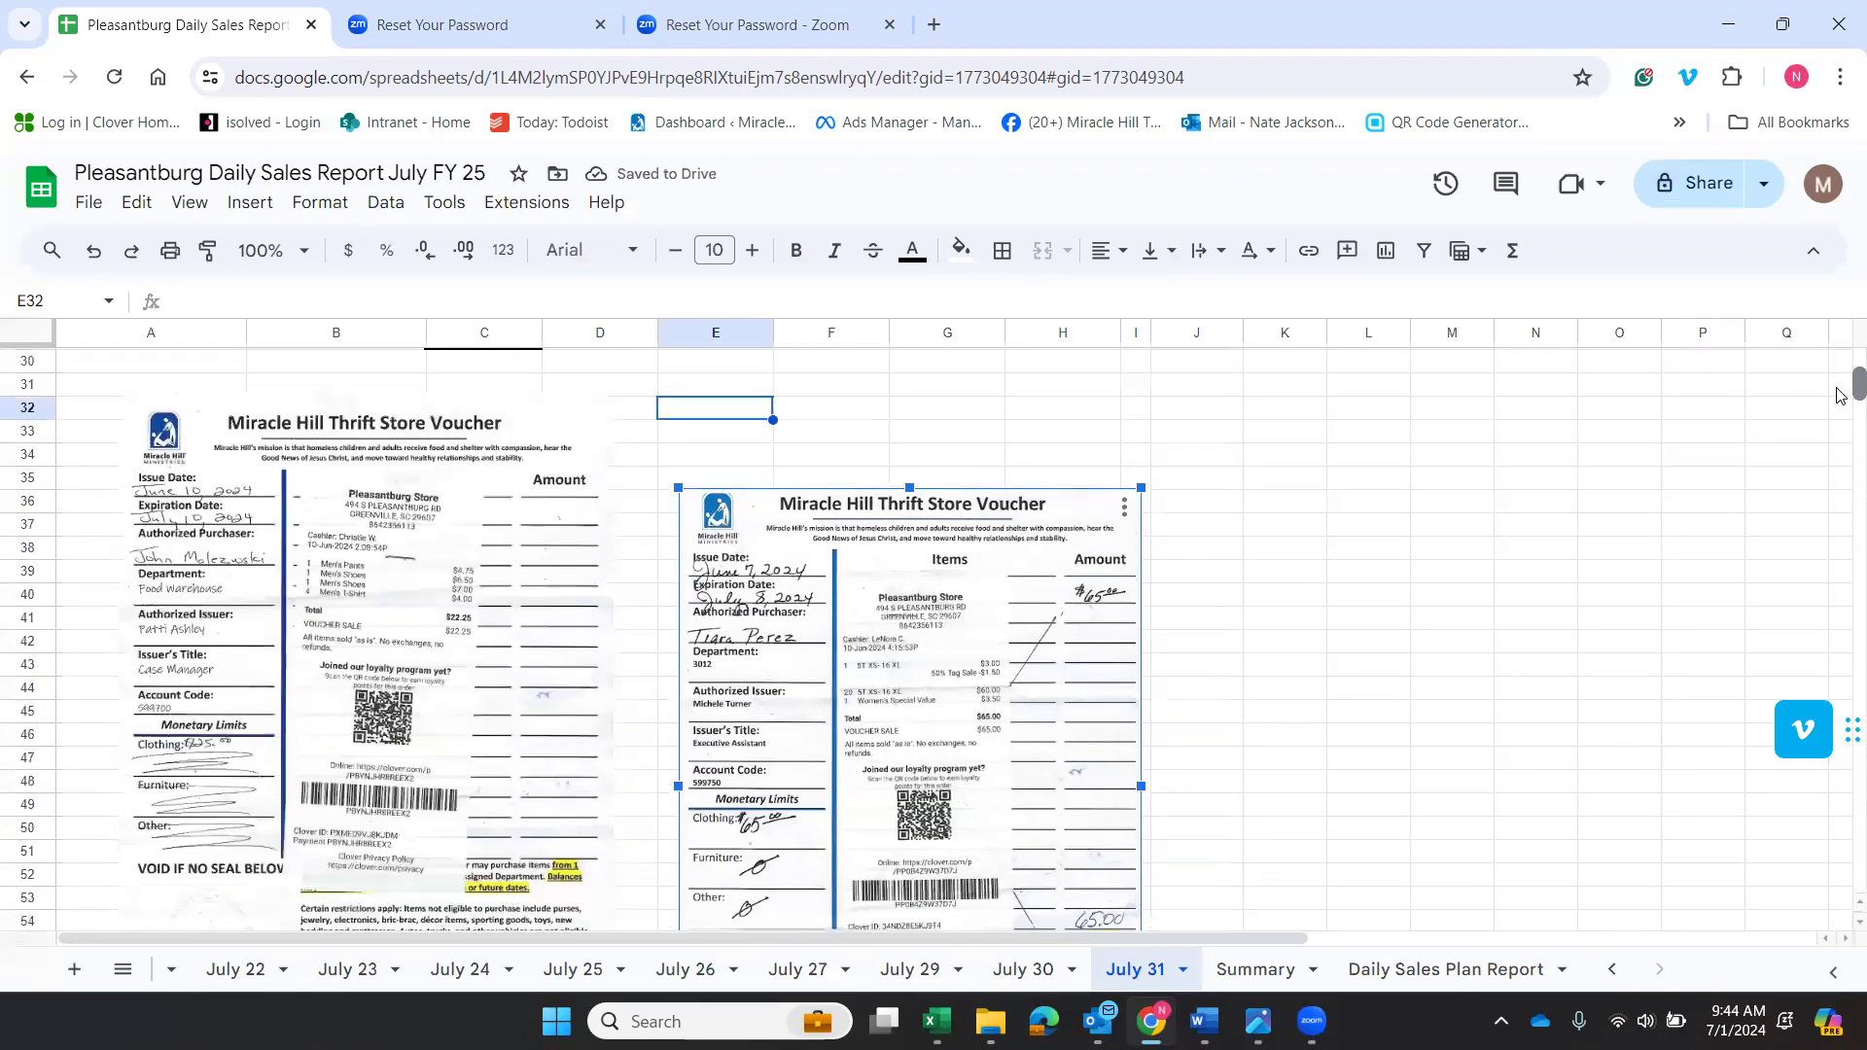
{"action": "left_click", "coordinate": [1400, 626]}
{"action": "left_click", "coordinate": [1252, 477]}
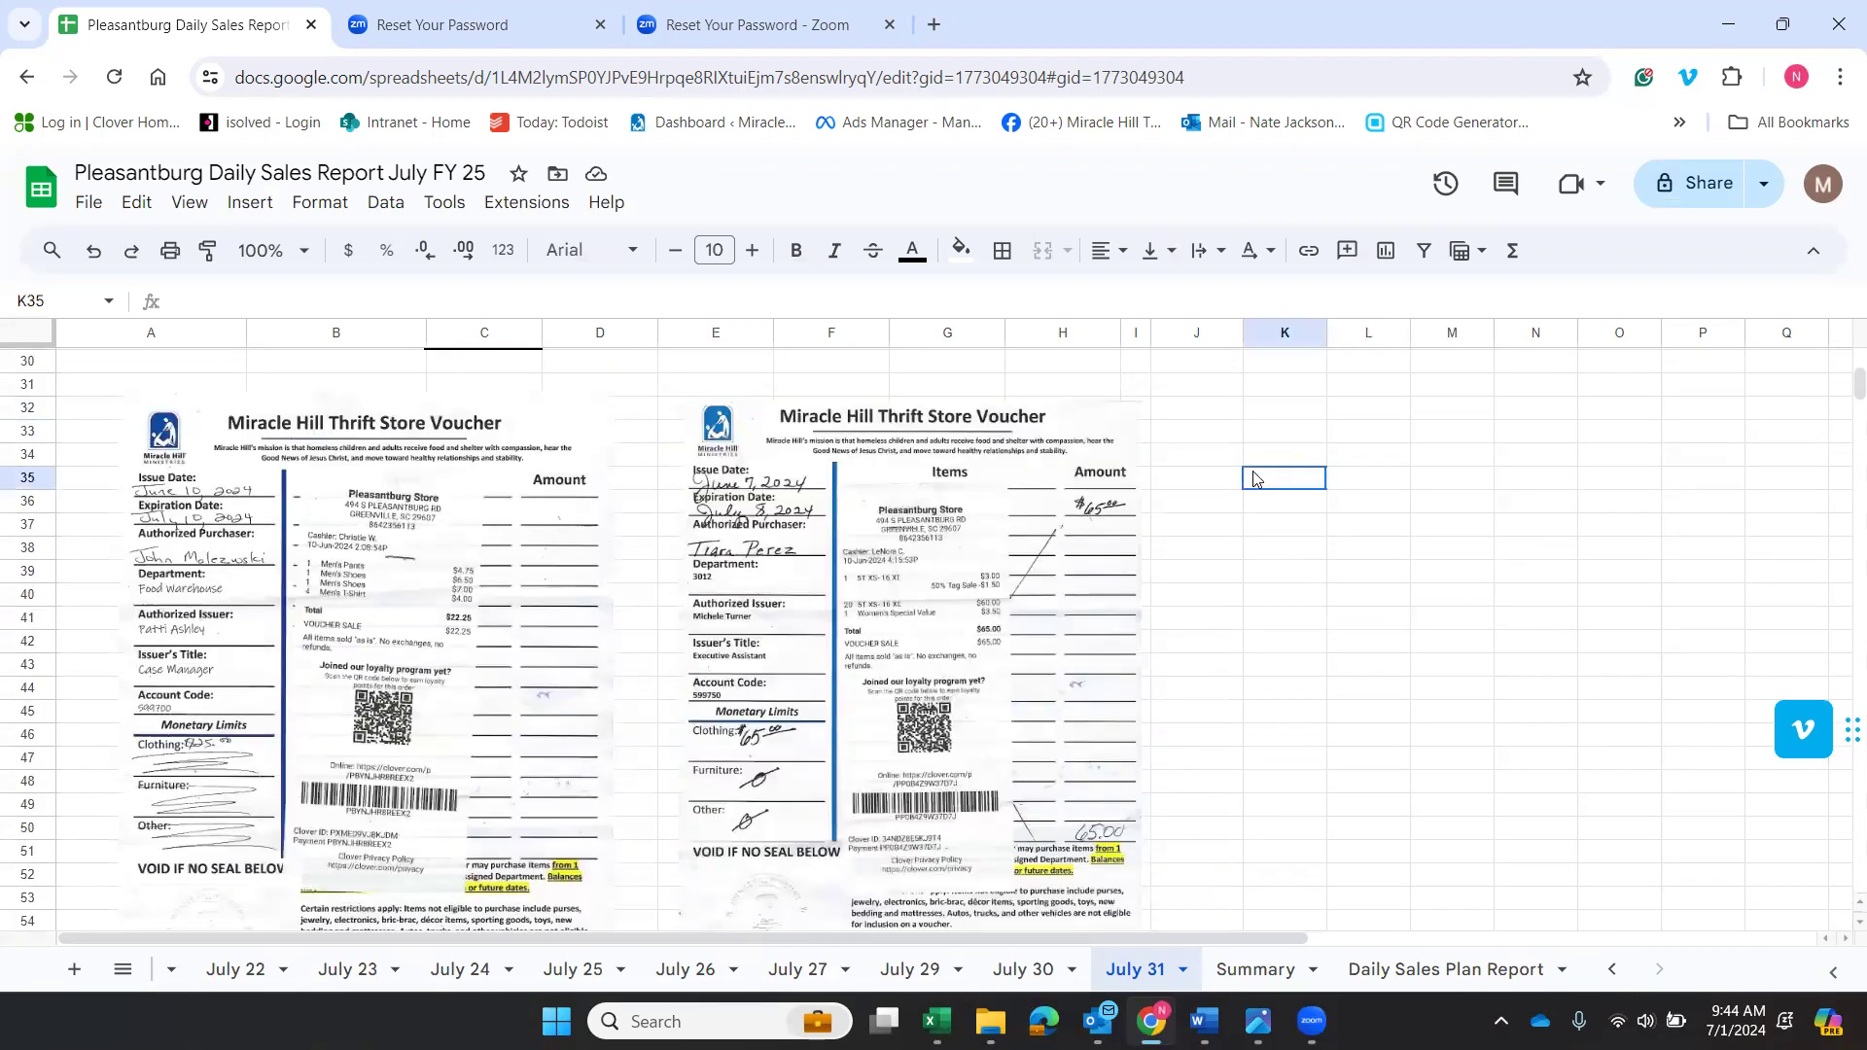
Narrow column A of the July 31 recap so it fits more closely around its labels.
{"action": "scroll", "coordinate": [1838, 394], "scroll_direction": "down", "scroll_amount": 6}
{"action": "scroll", "coordinate": [1838, 393], "scroll_direction": "up", "scroll_amount": 8}
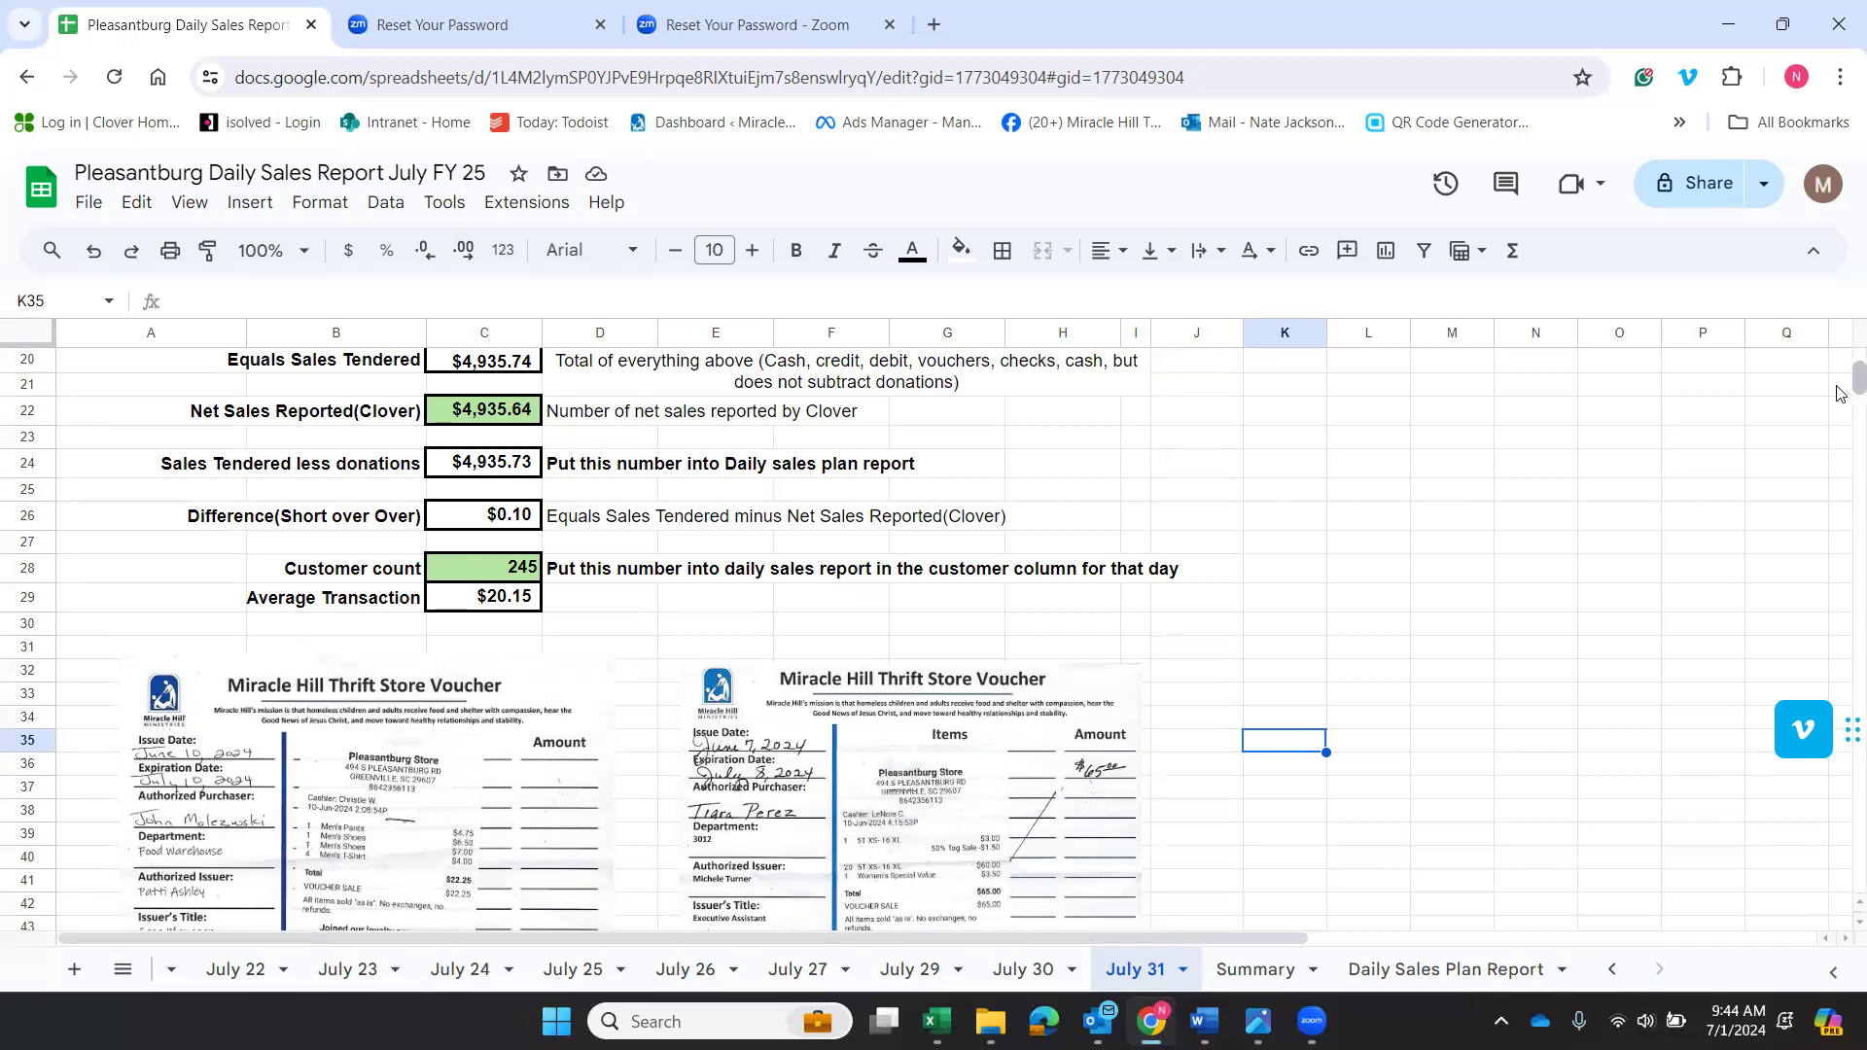
{"action": "scroll", "coordinate": [1837, 382], "scroll_direction": "up", "scroll_amount": 5}
{"action": "scroll", "coordinate": [1837, 382], "scroll_direction": "up", "scroll_amount": 1}
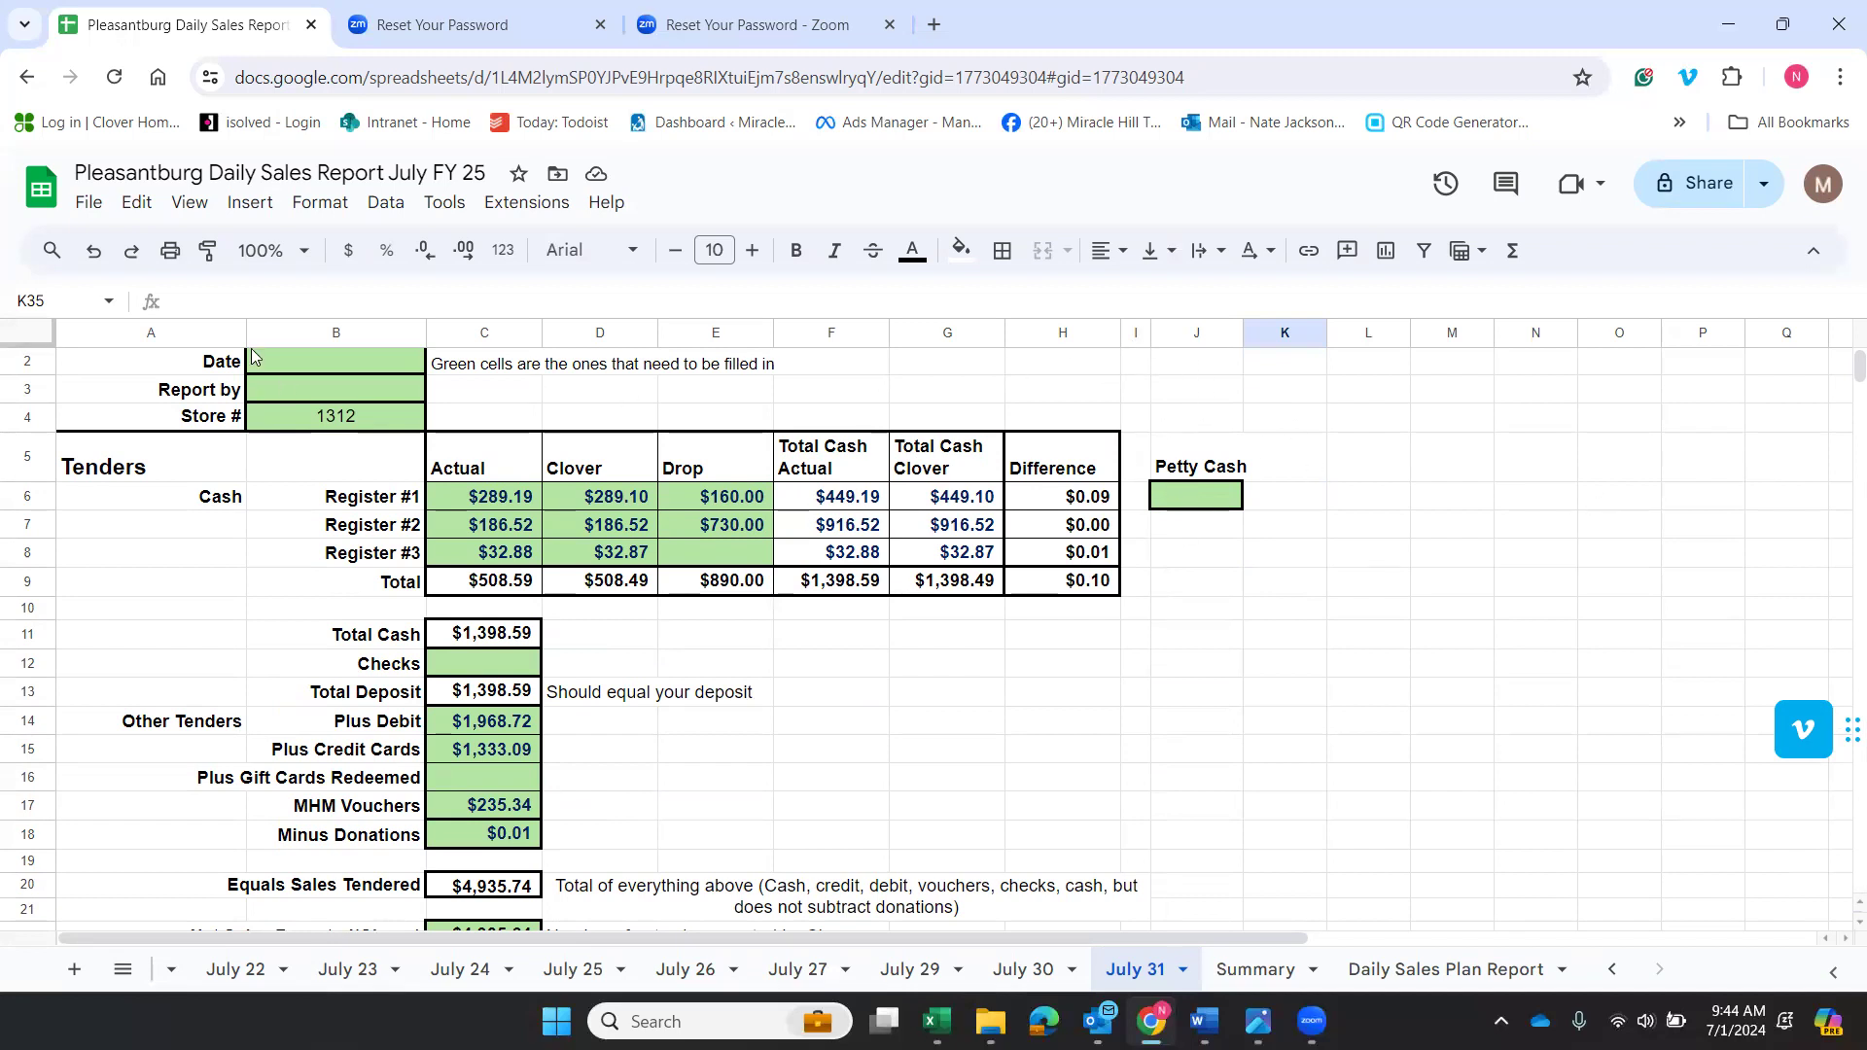
{"action": "left_click_drag", "start_coordinate": [246, 333], "coordinate": [201, 333]}
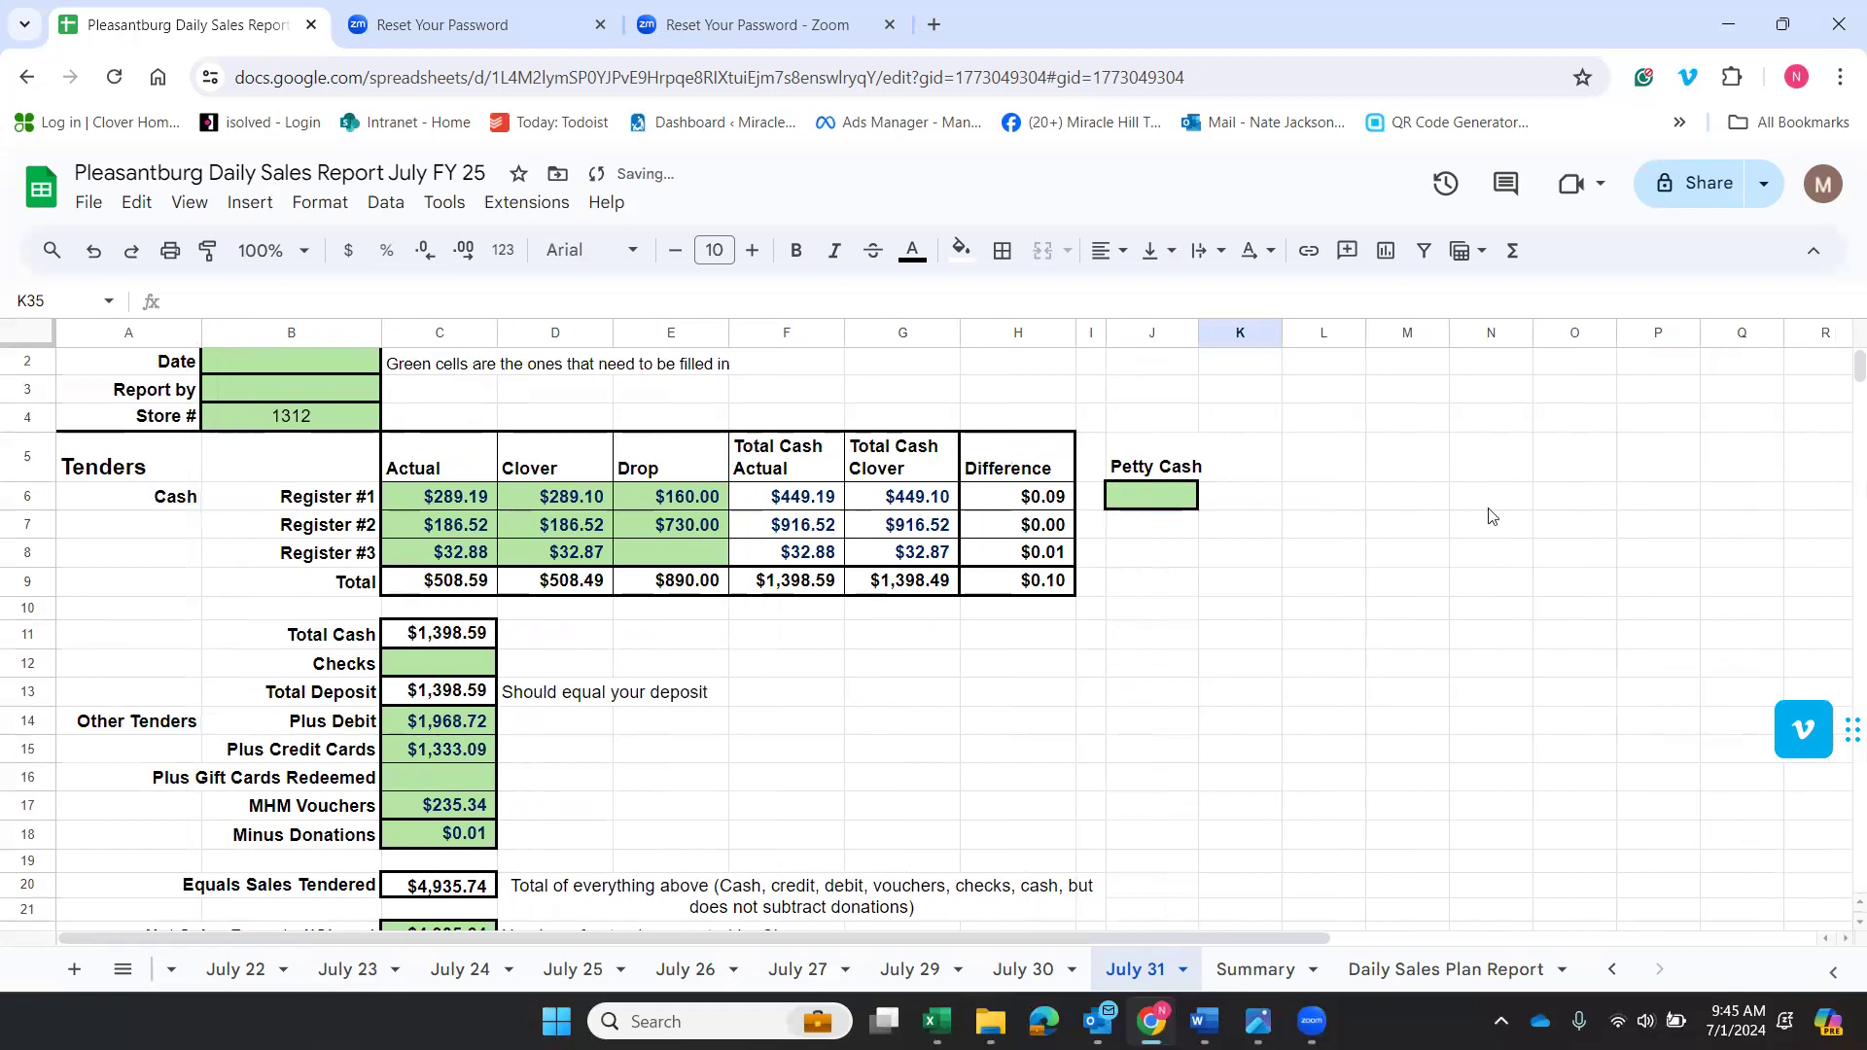
{"action": "scroll", "coordinate": [1839, 389], "scroll_direction": "down", "scroll_amount": 4}
{"action": "scroll", "coordinate": [1839, 389], "scroll_direction": "down", "scroll_amount": 6}
{"action": "scroll", "coordinate": [1840, 374], "scroll_direction": "up", "scroll_amount": 10}
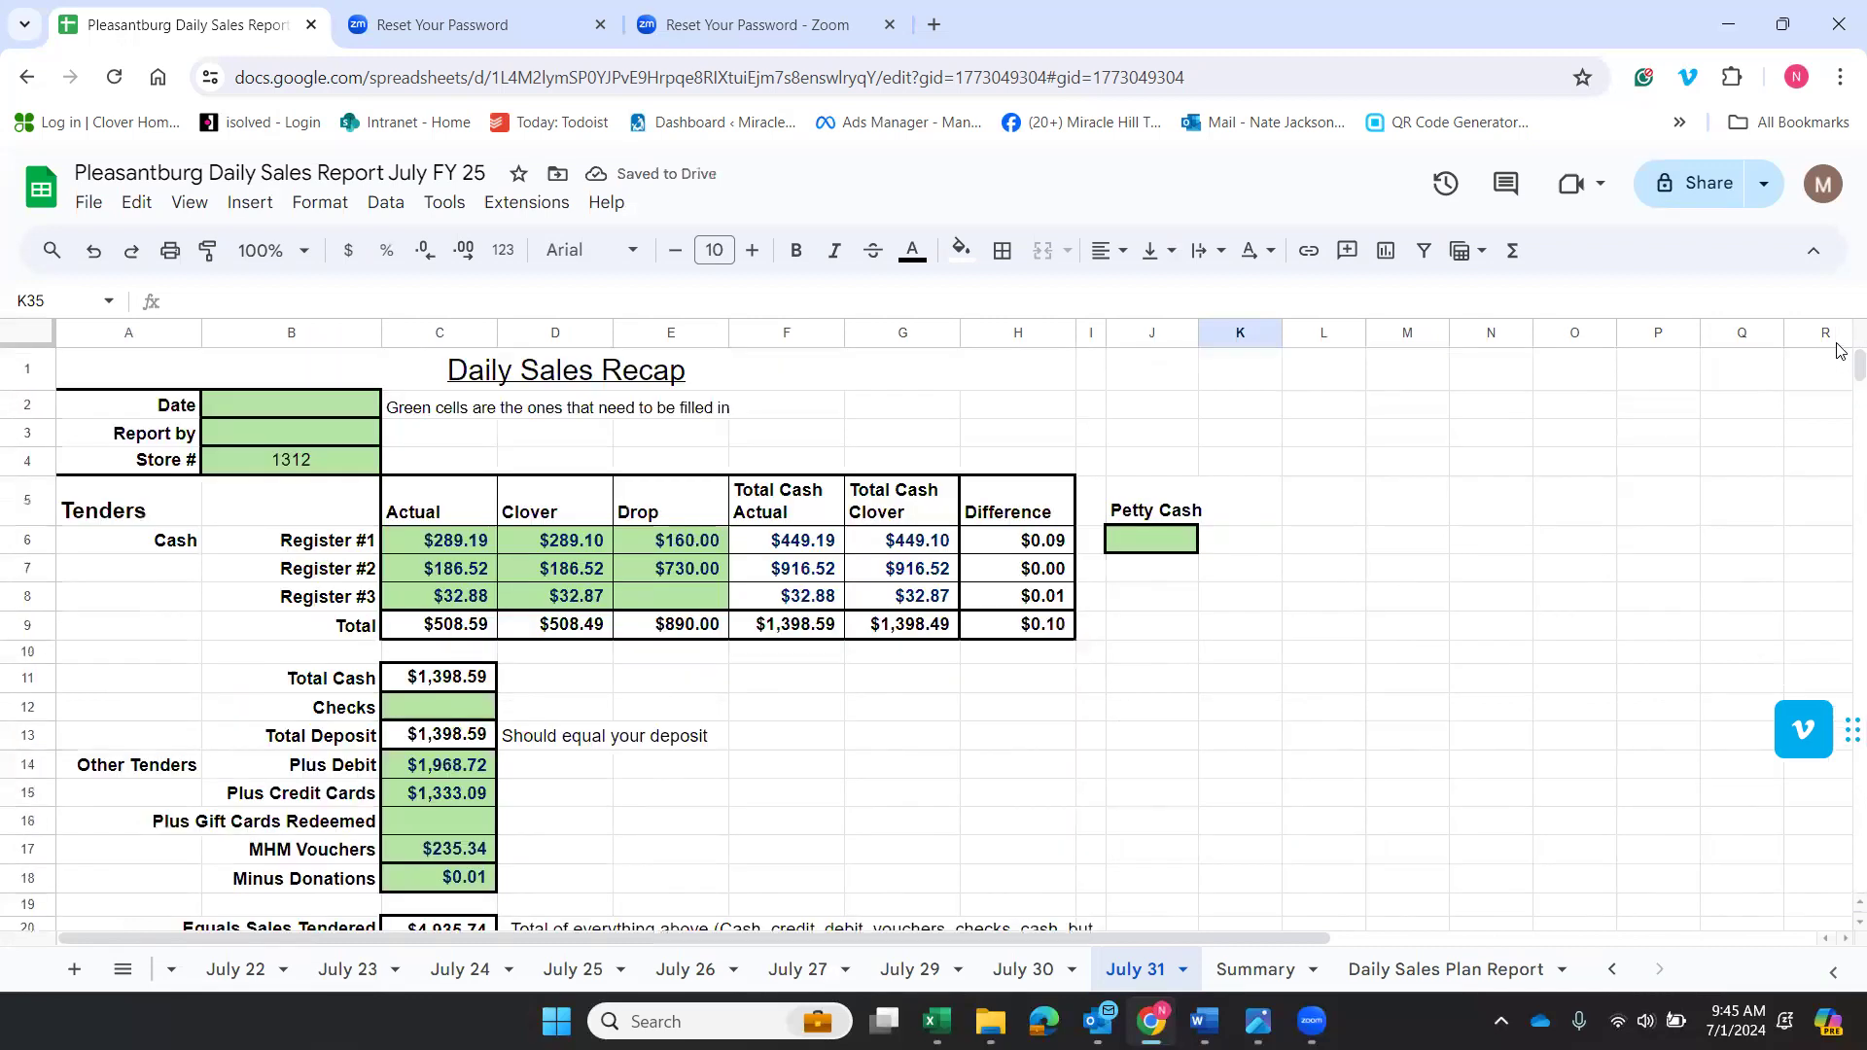
{"action": "left_click", "coordinate": [88, 203]}
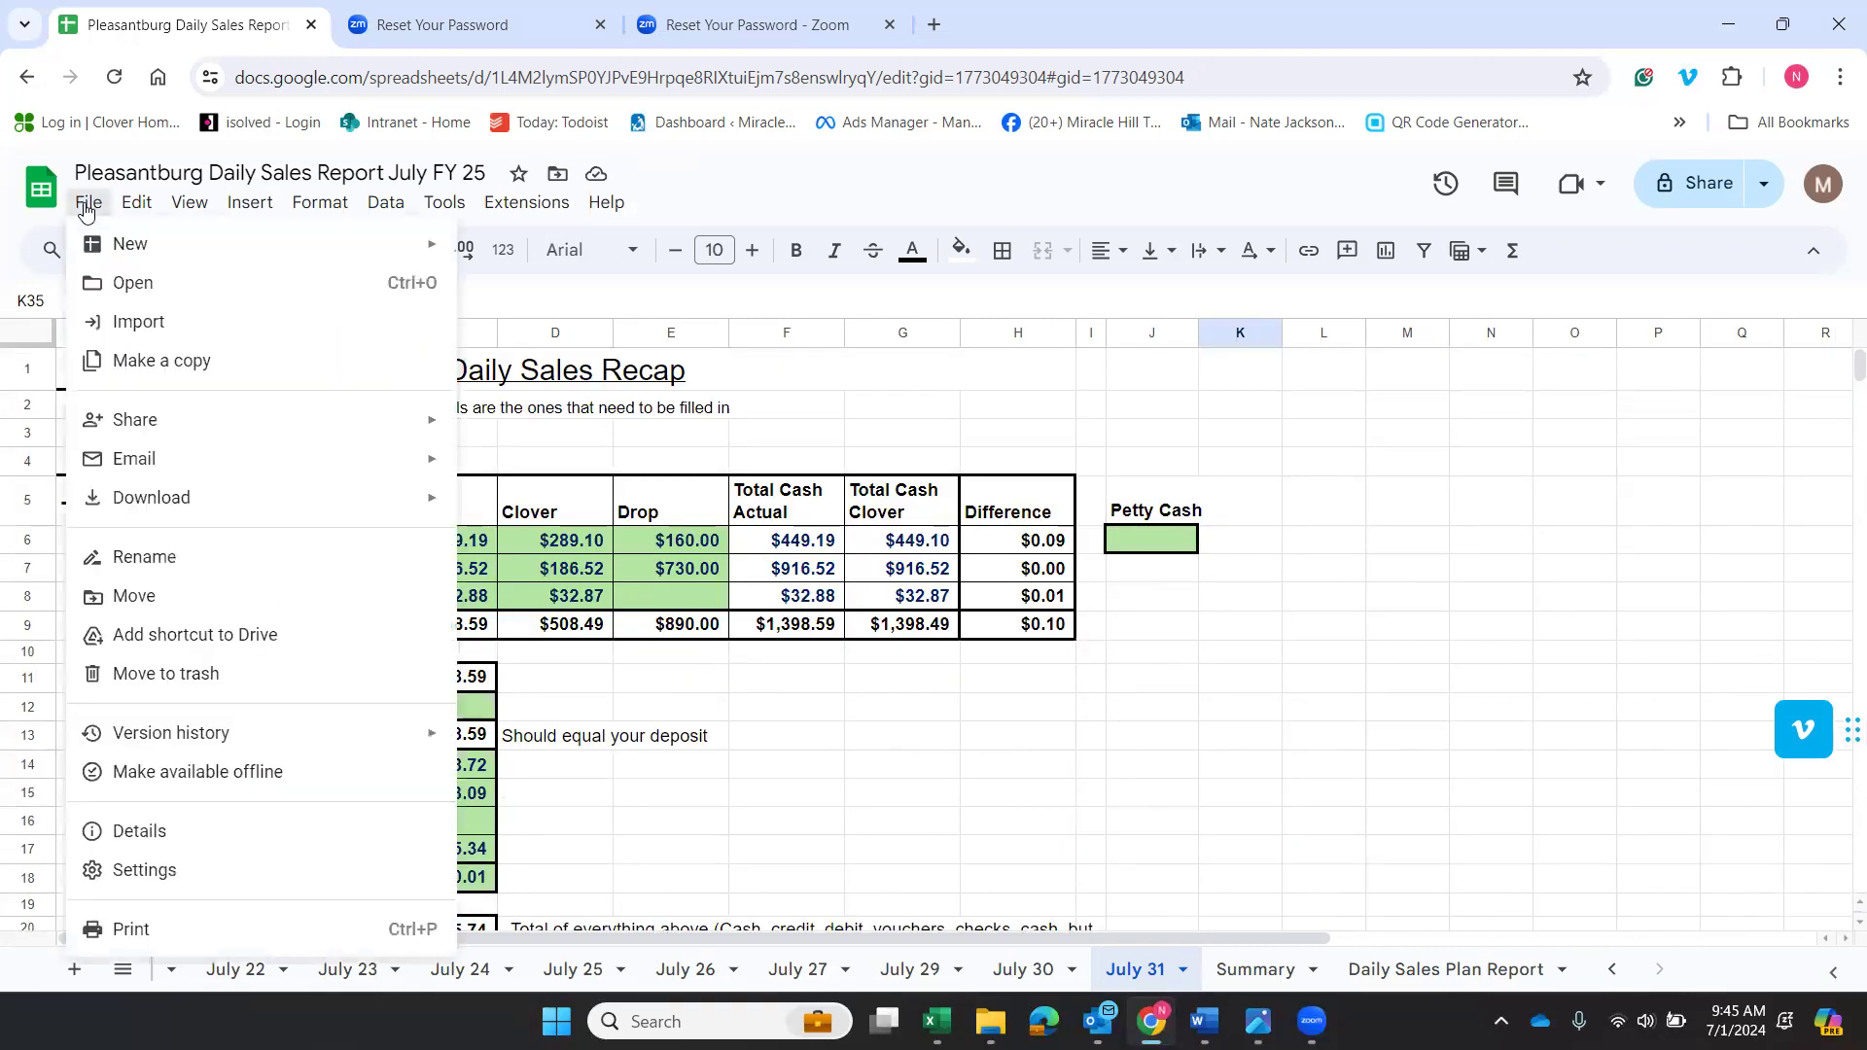
{"action": "mouse_move", "coordinate": [173, 461]}
{"action": "left_click", "coordinate": [696, 745]}
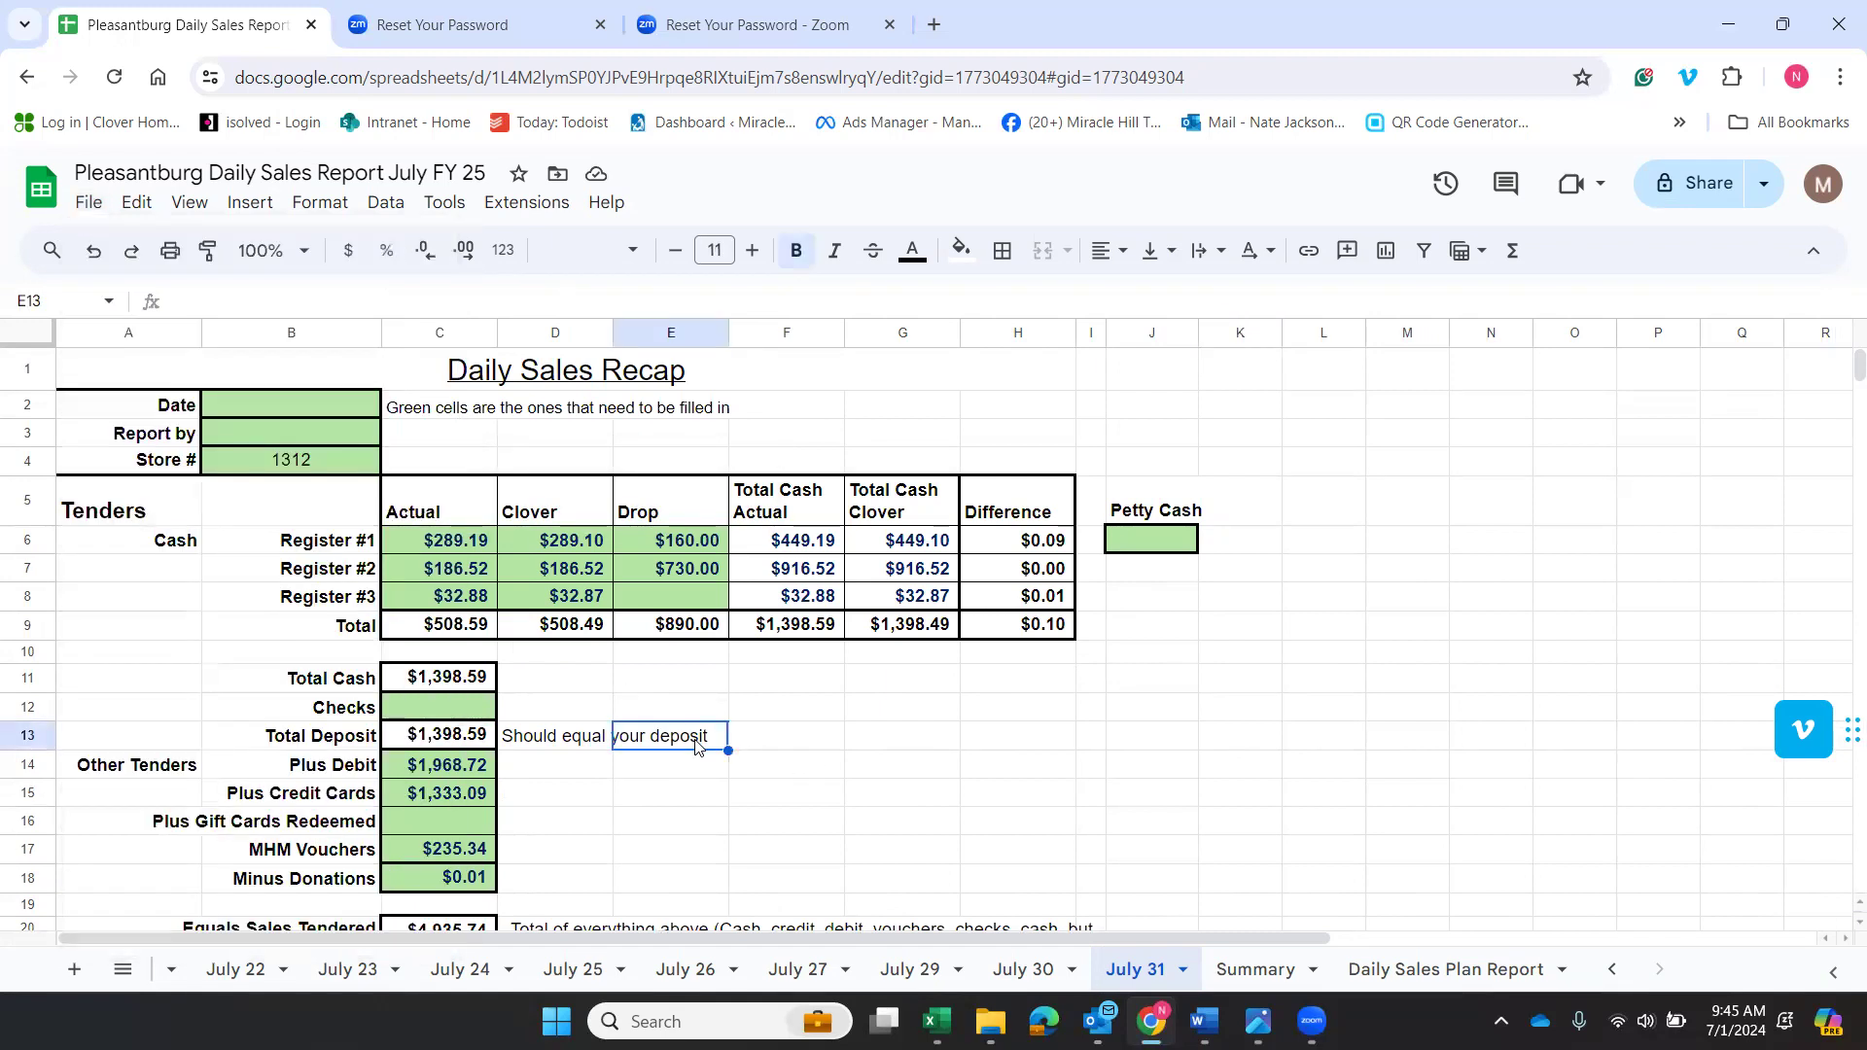
{"action": "left_click", "coordinate": [672, 689]}
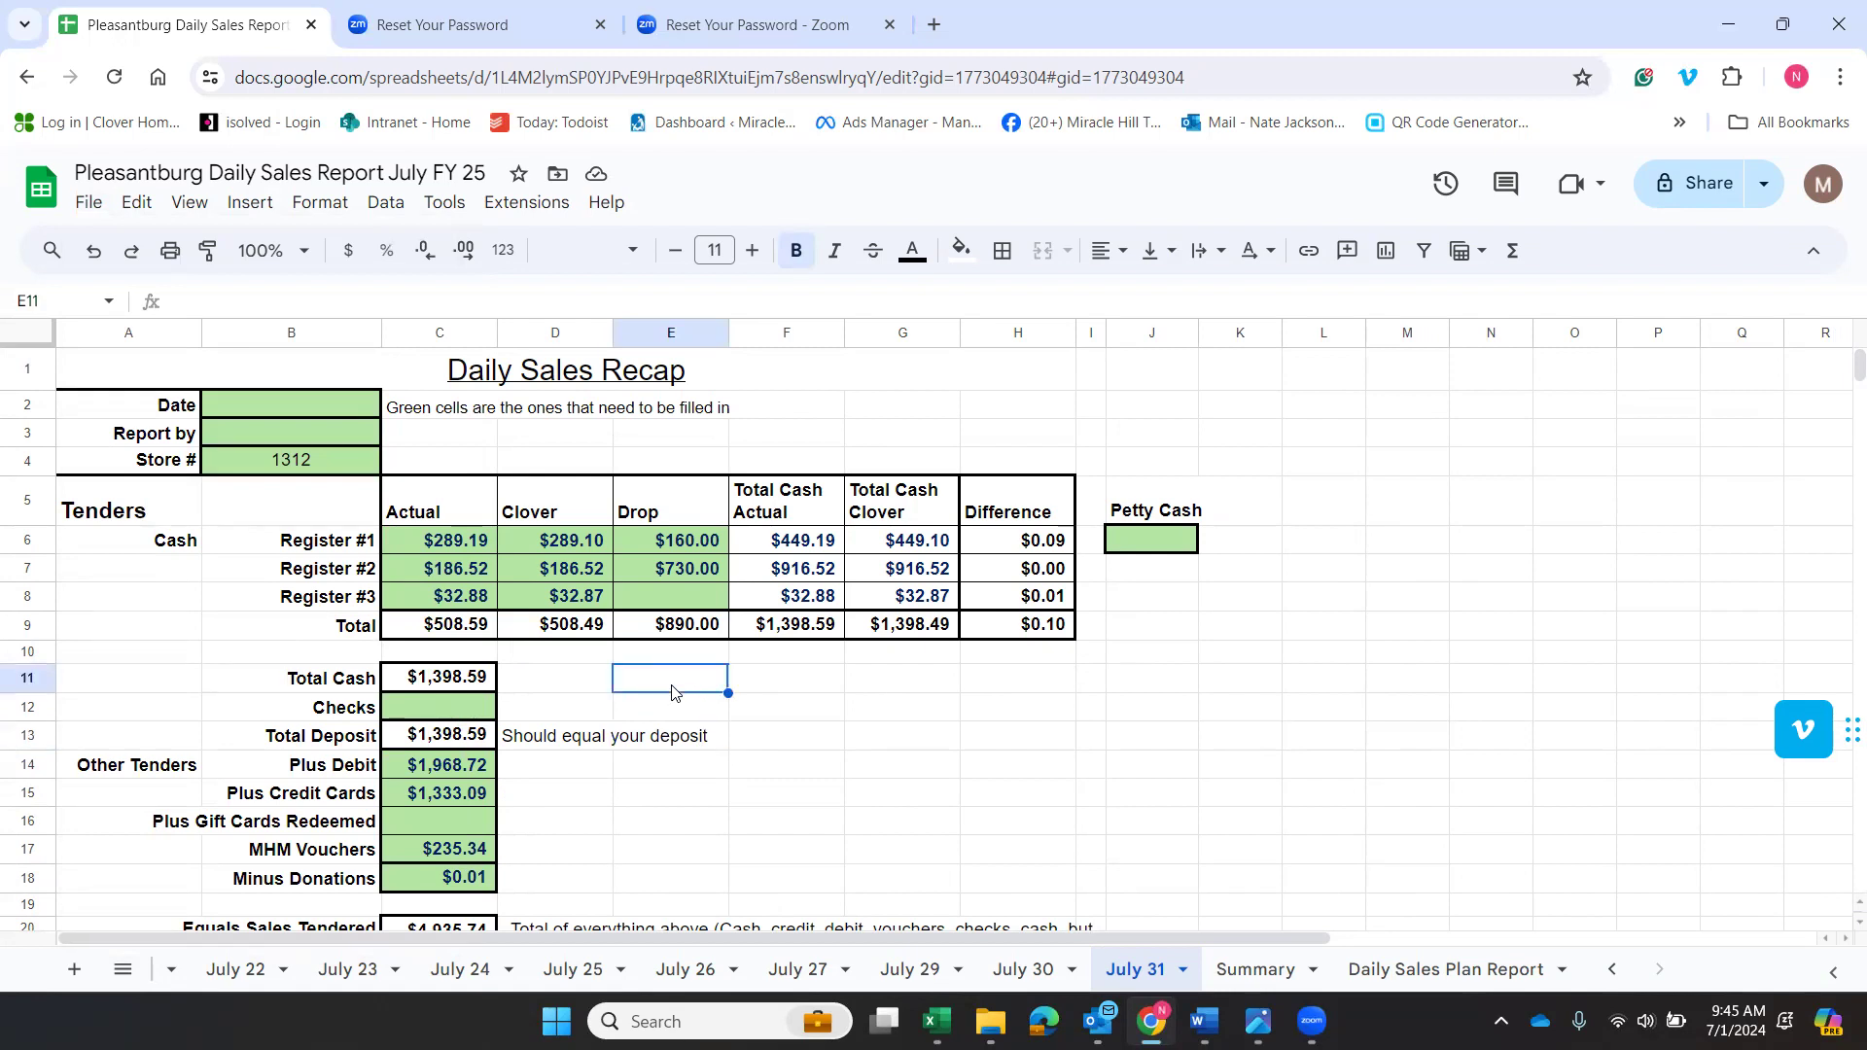
Preview the July 31 recap in the print settings, check its page layout, and return to the sheet without printing.
{"action": "key", "text": "ctrl+p"}
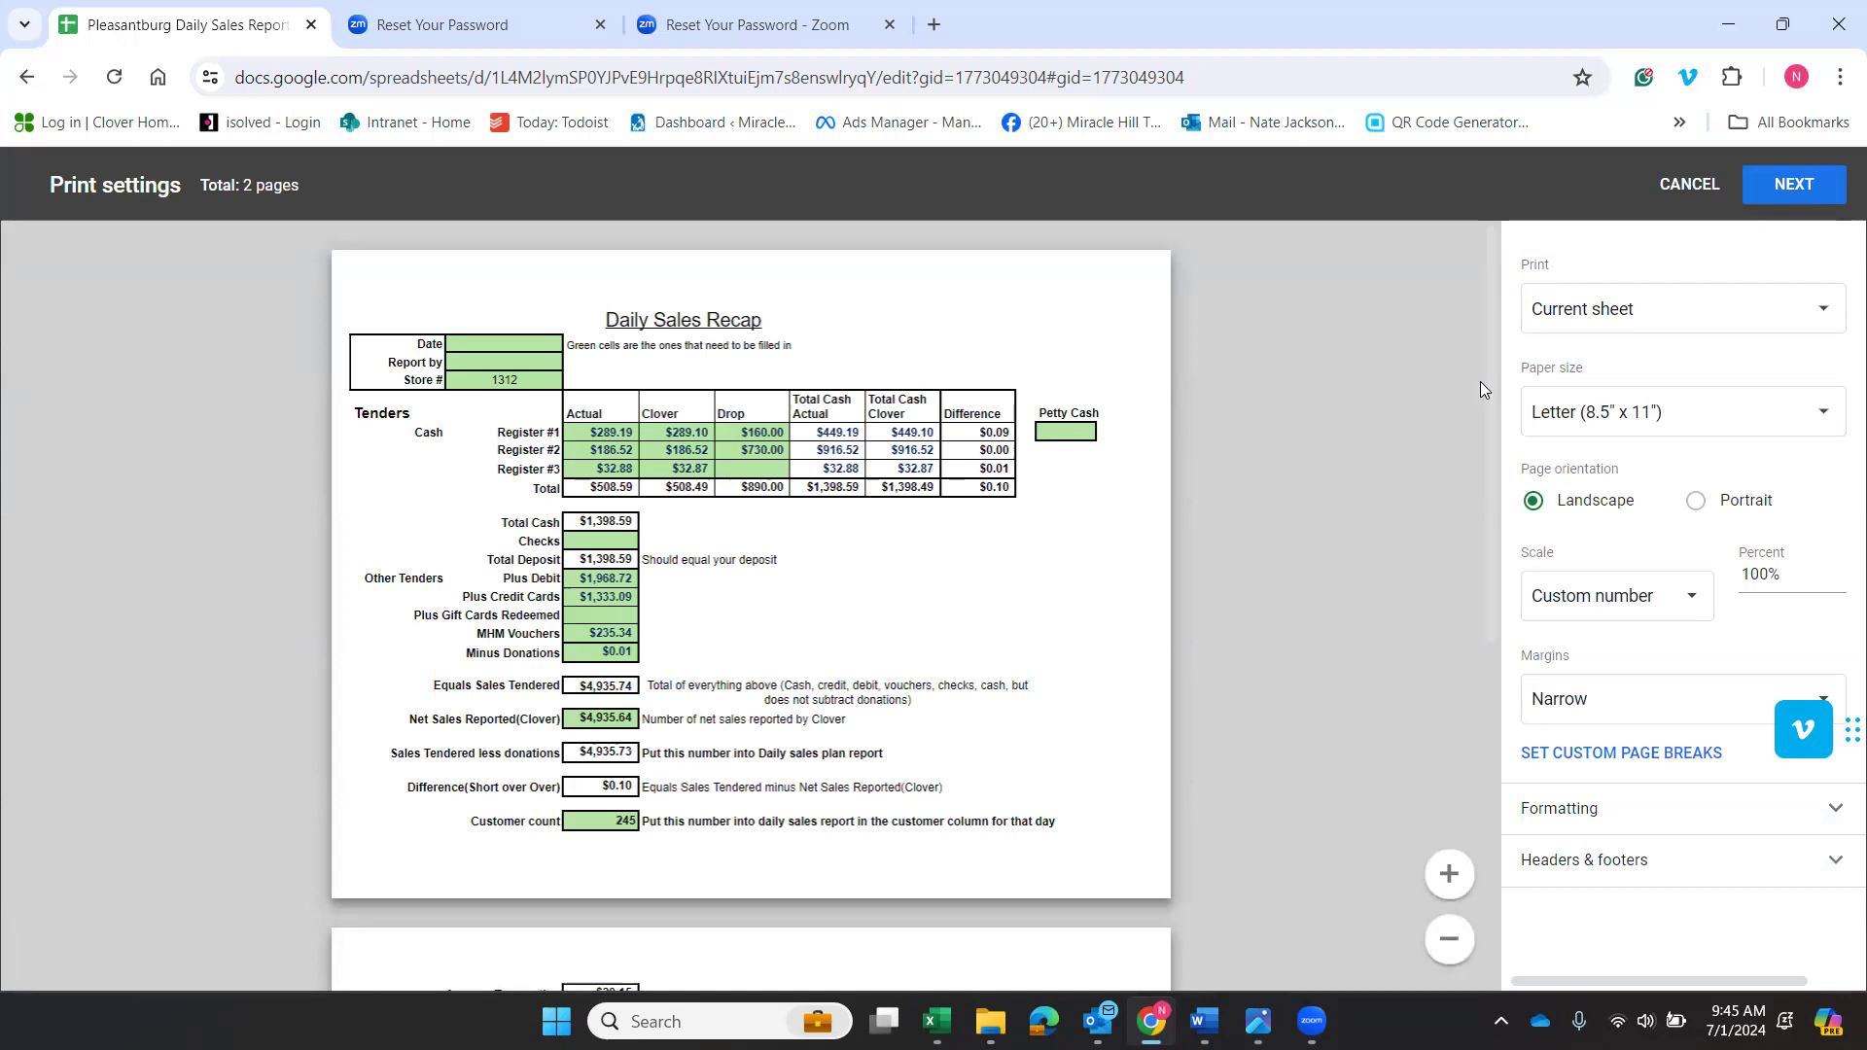
{"action": "left_click_drag", "start_coordinate": [1494, 486], "coordinate": [1528, 906]}
{"action": "scroll", "coordinate": [1570, 496], "scroll_direction": "up", "scroll_amount": 3}
{"action": "scroll", "coordinate": [1557, 393], "scroll_direction": "up", "scroll_amount": 3}
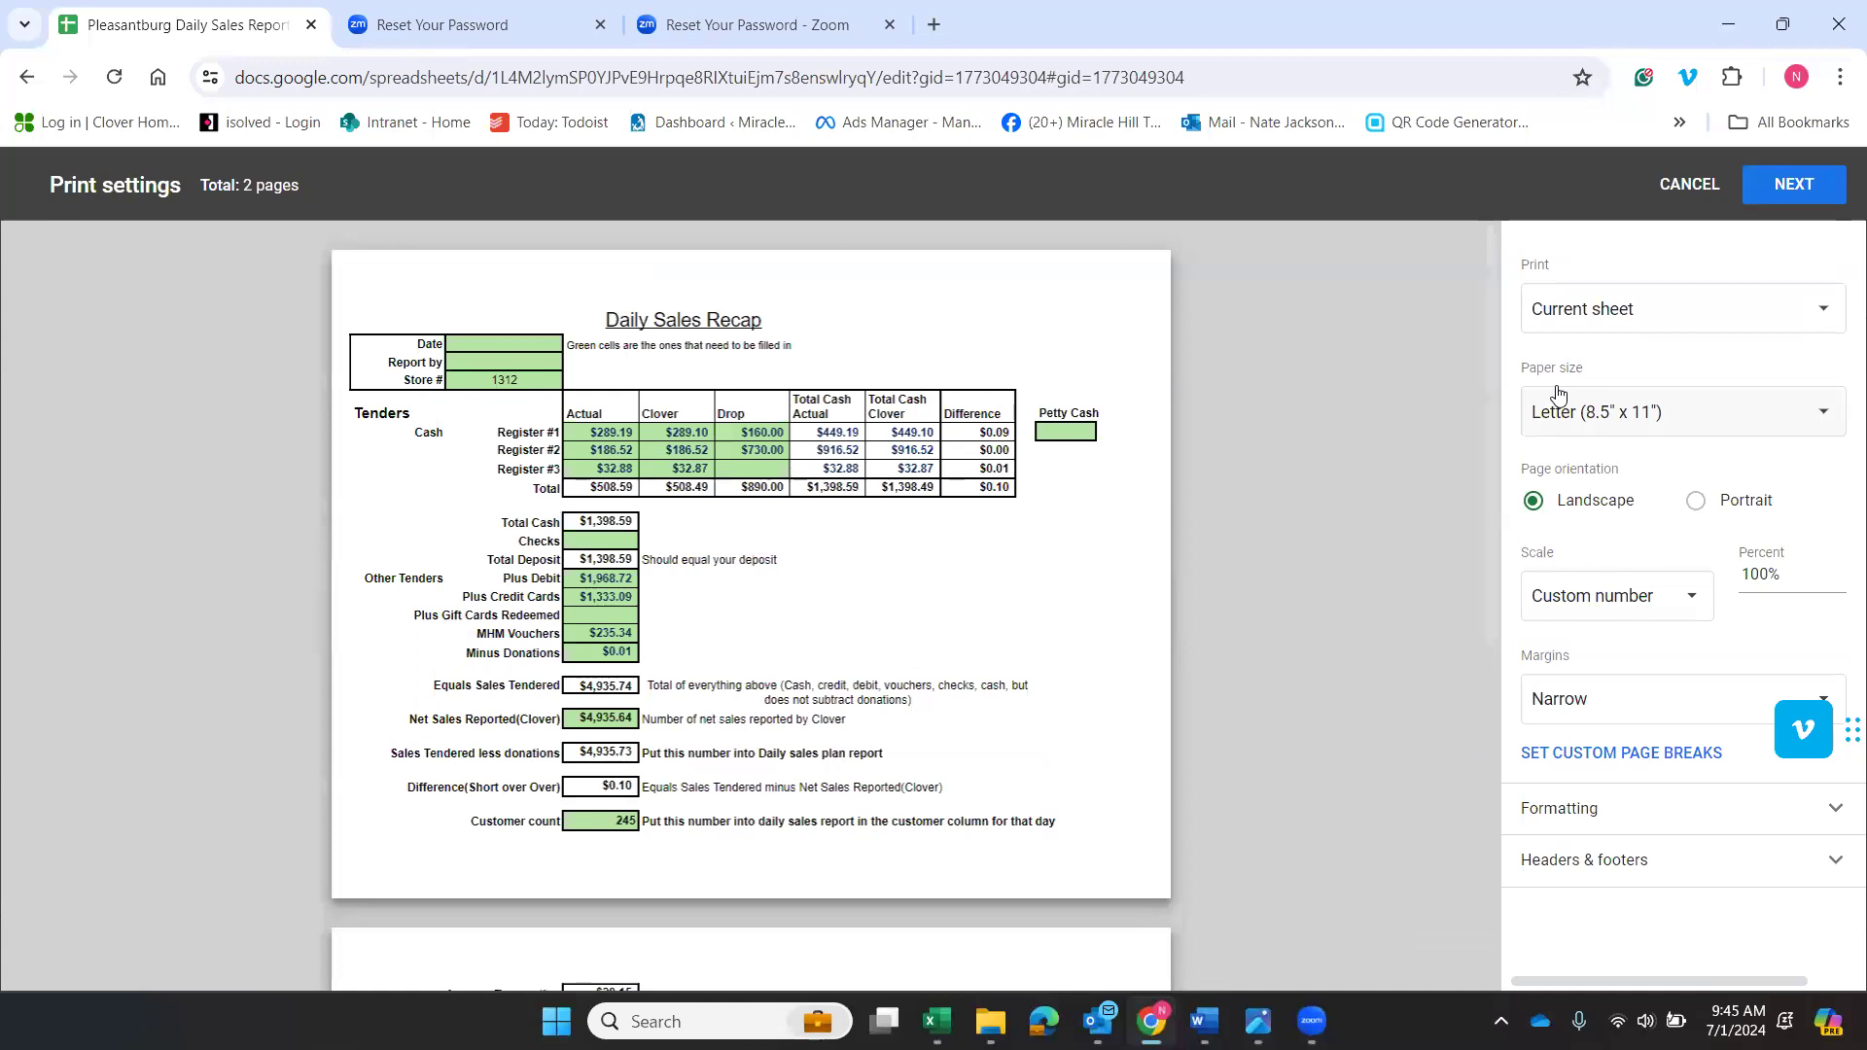
{"action": "left_click", "coordinate": [1688, 183]}
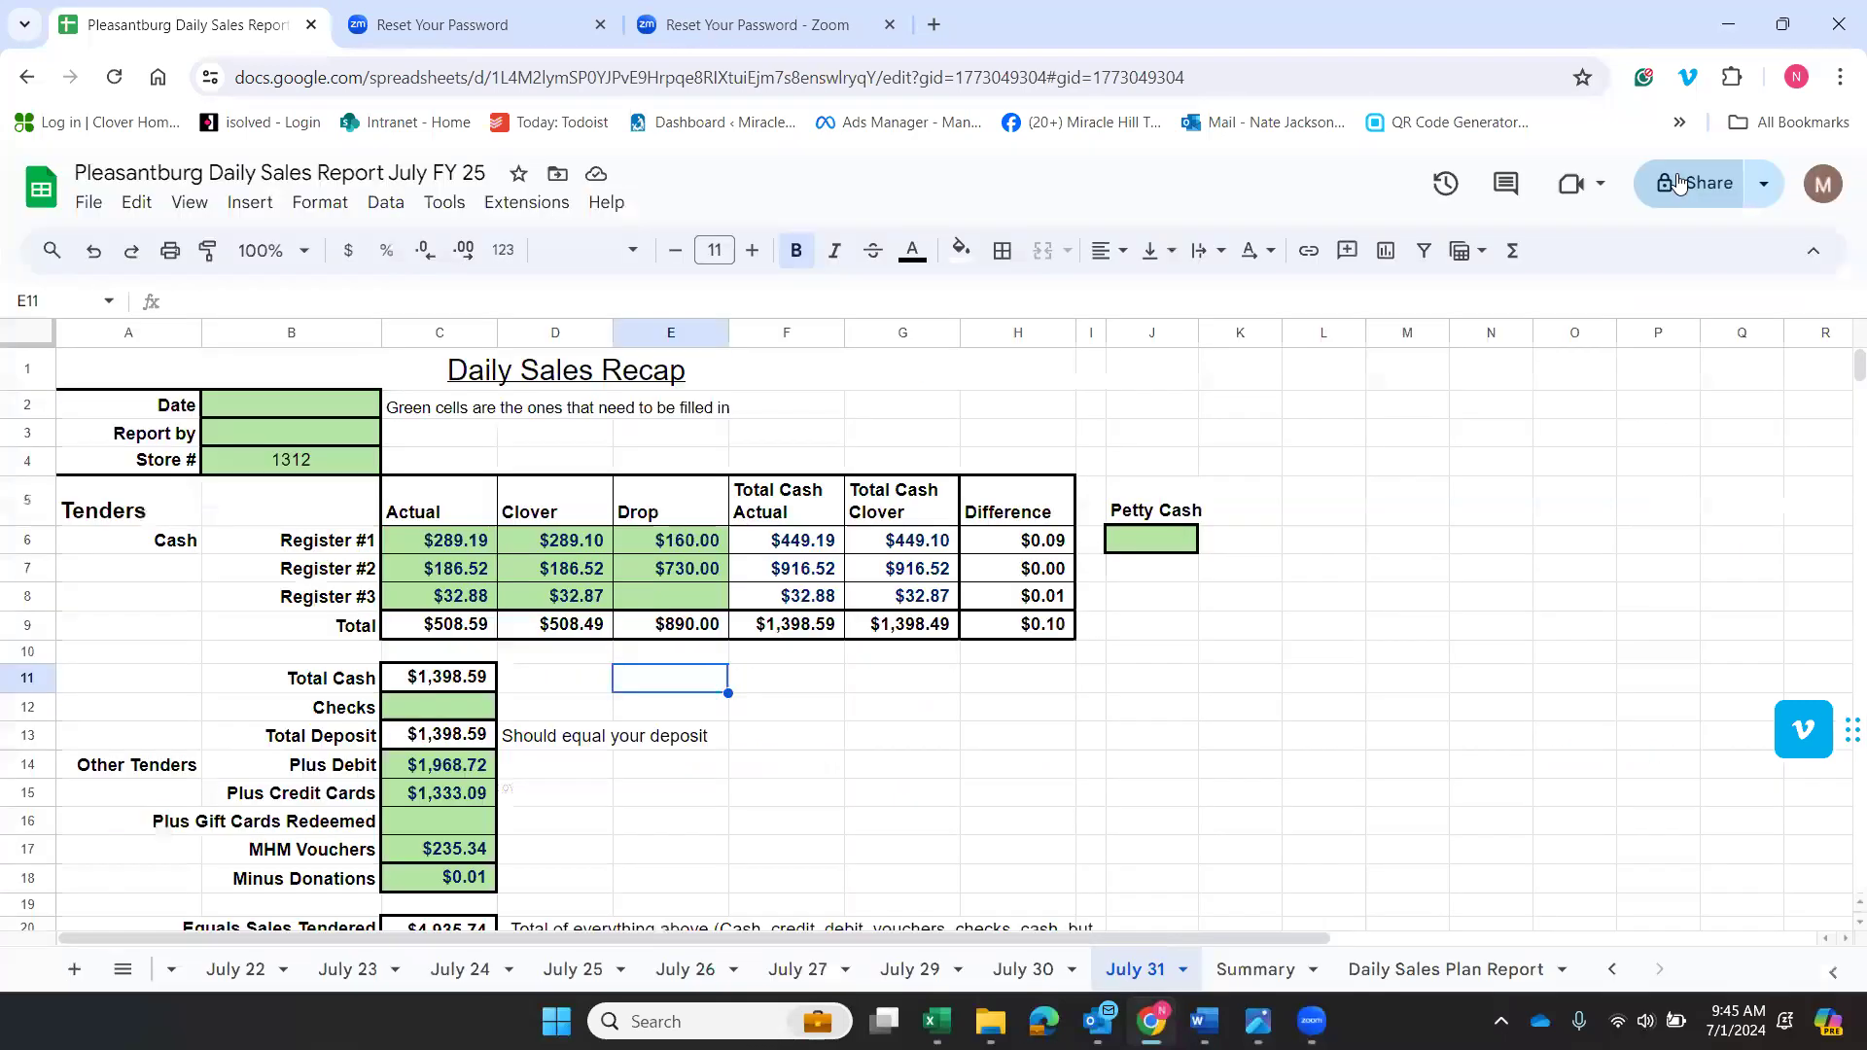
{"action": "left_click", "coordinate": [92, 204]}
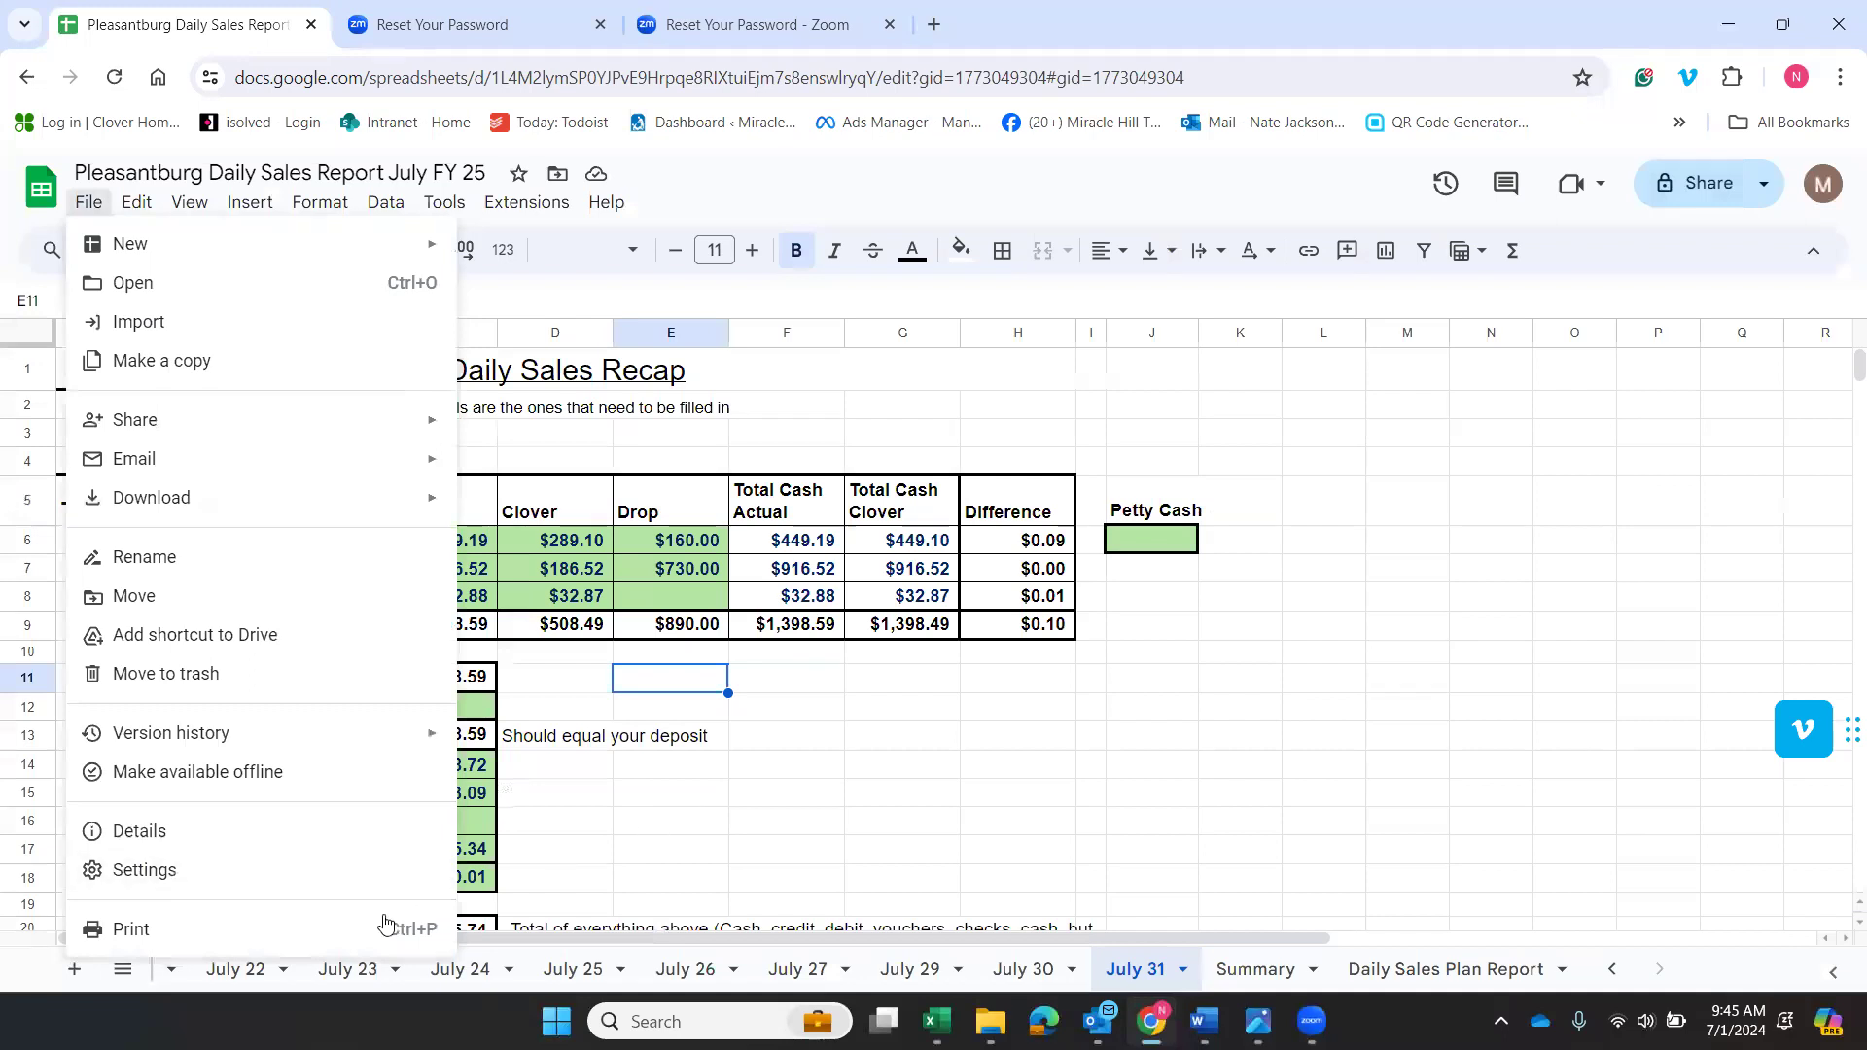
{"action": "left_click", "coordinate": [789, 737]}
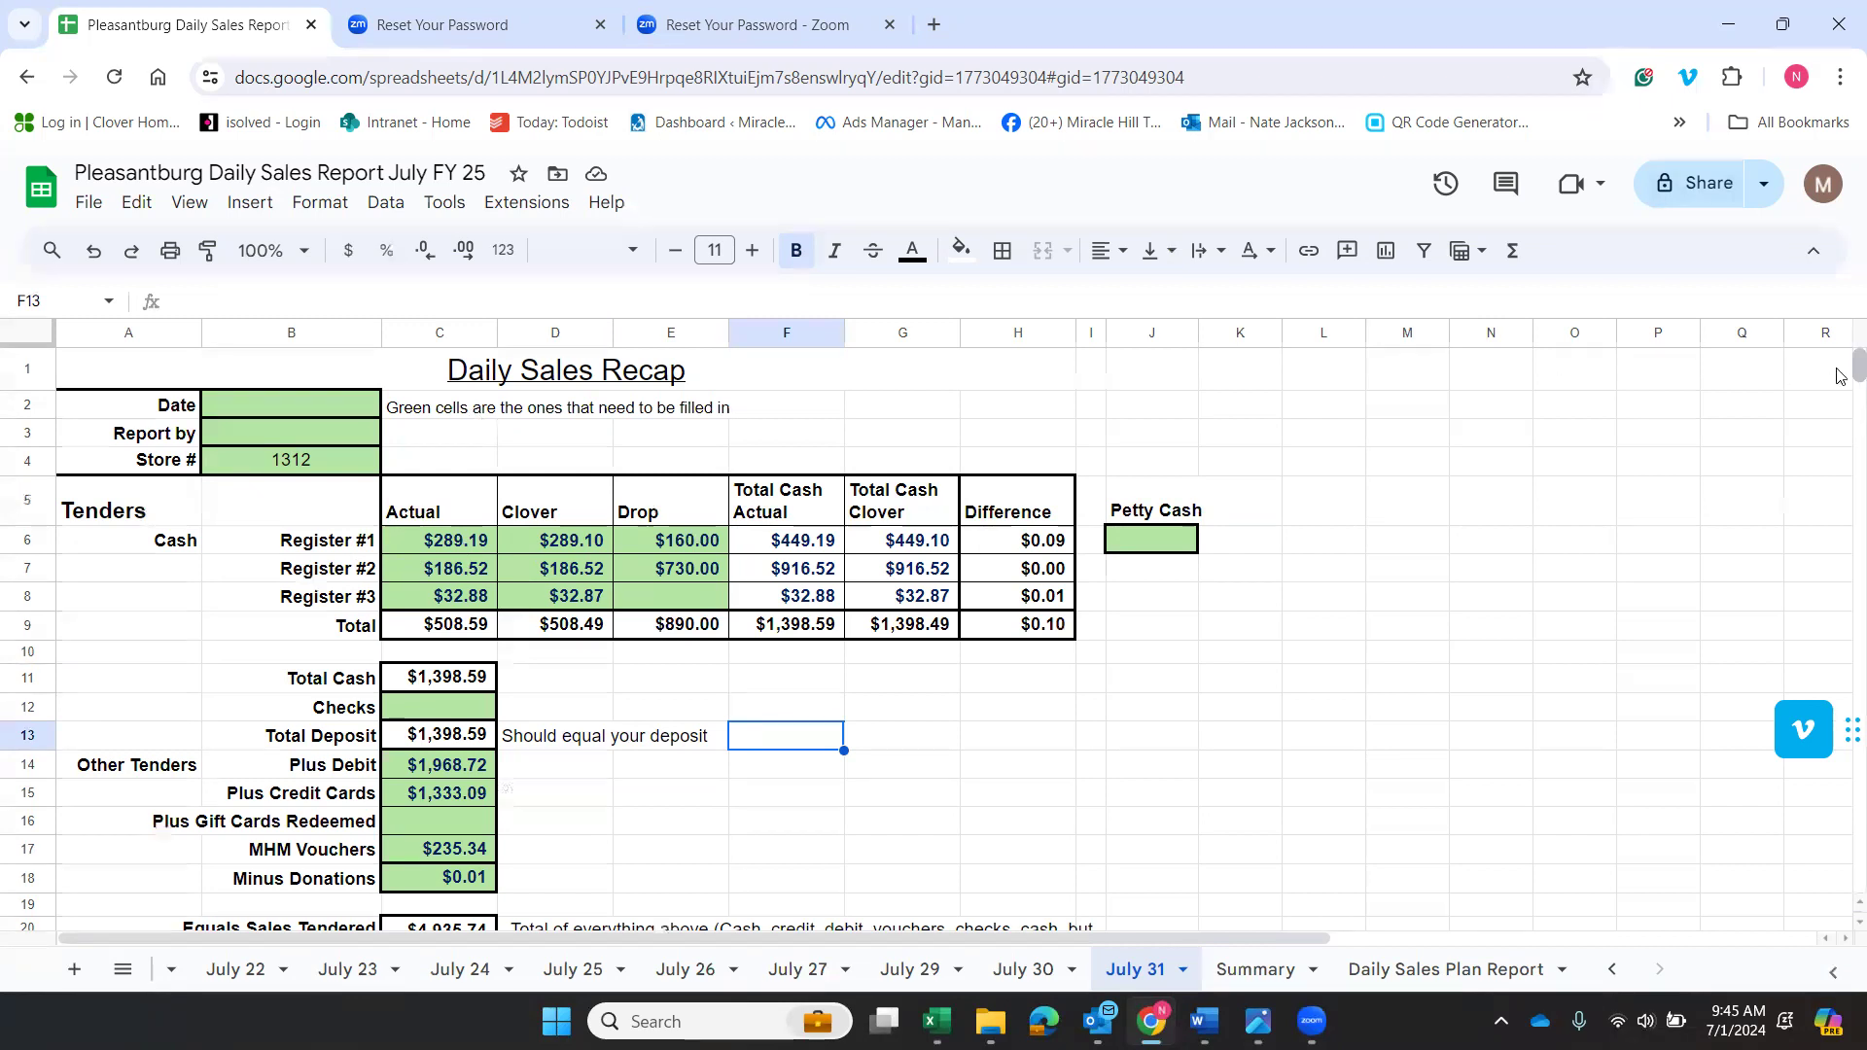
{"action": "scroll", "coordinate": [1837, 379], "scroll_direction": "down", "scroll_amount": 5}
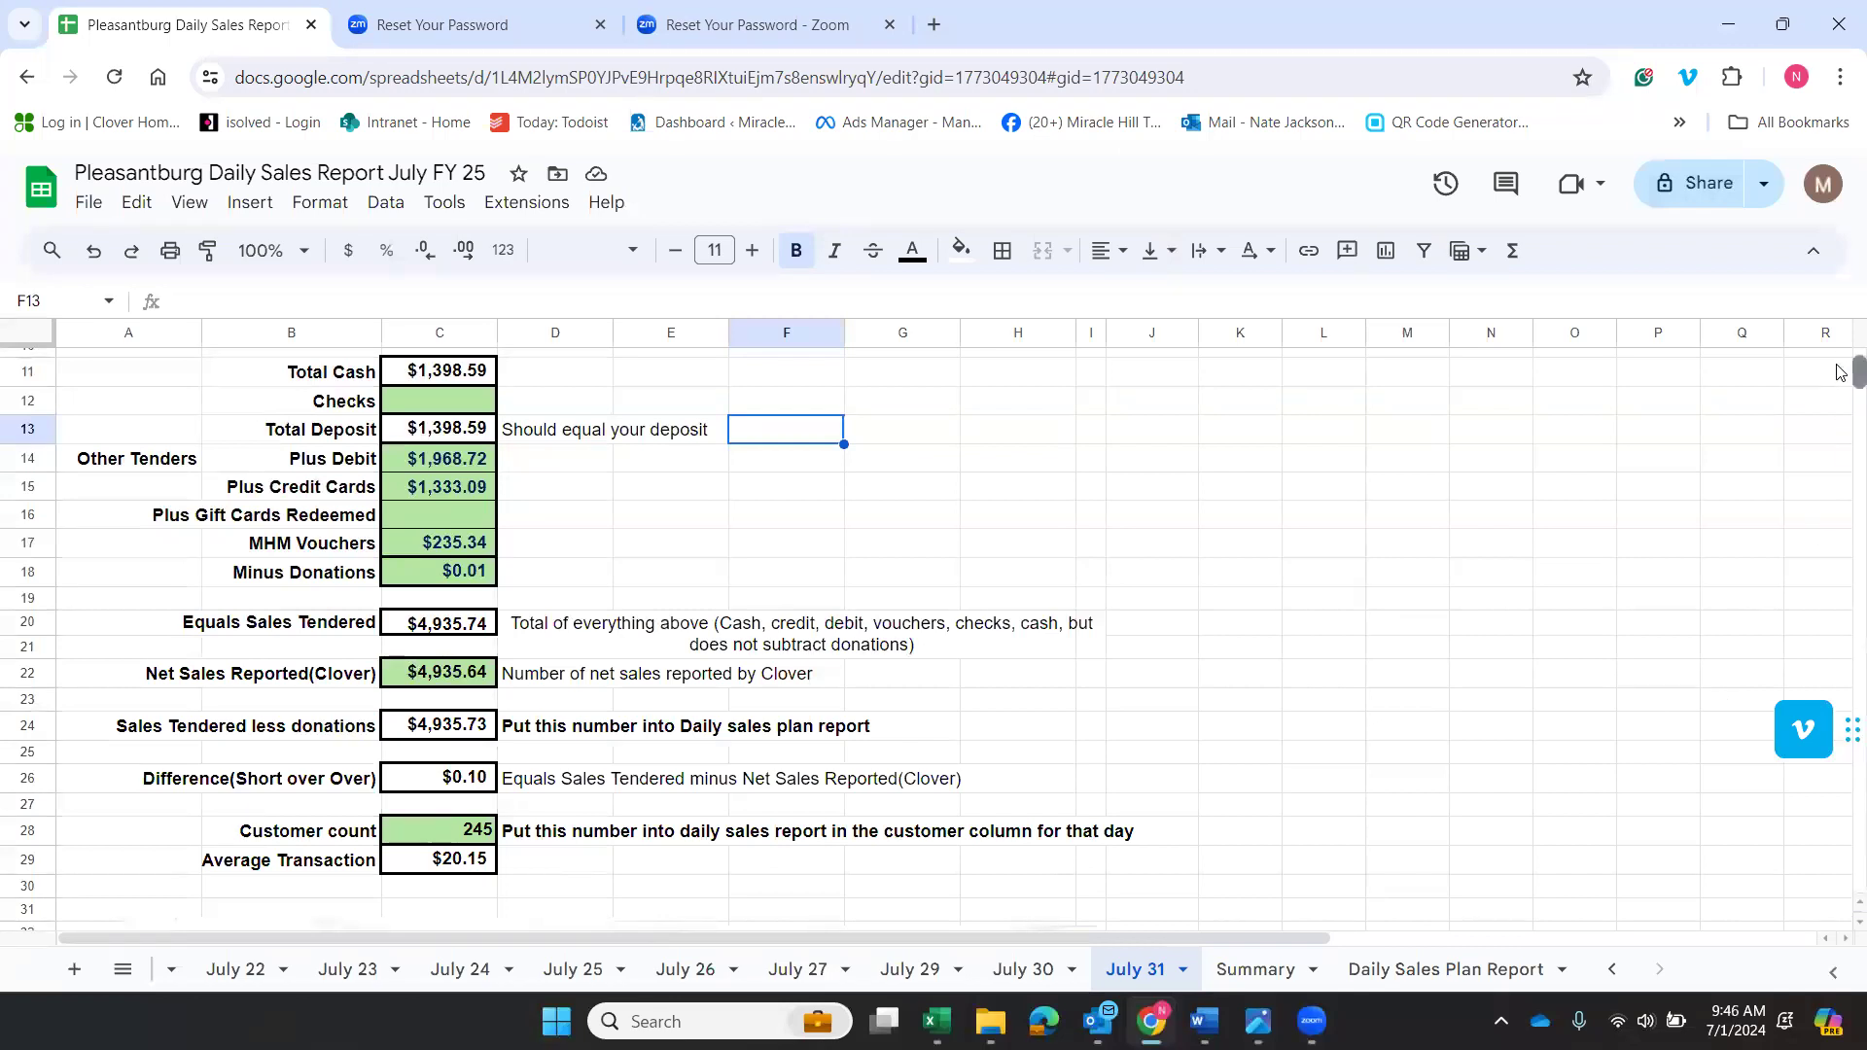
{"action": "scroll", "coordinate": [1837, 365], "scroll_direction": "up", "scroll_amount": 3}
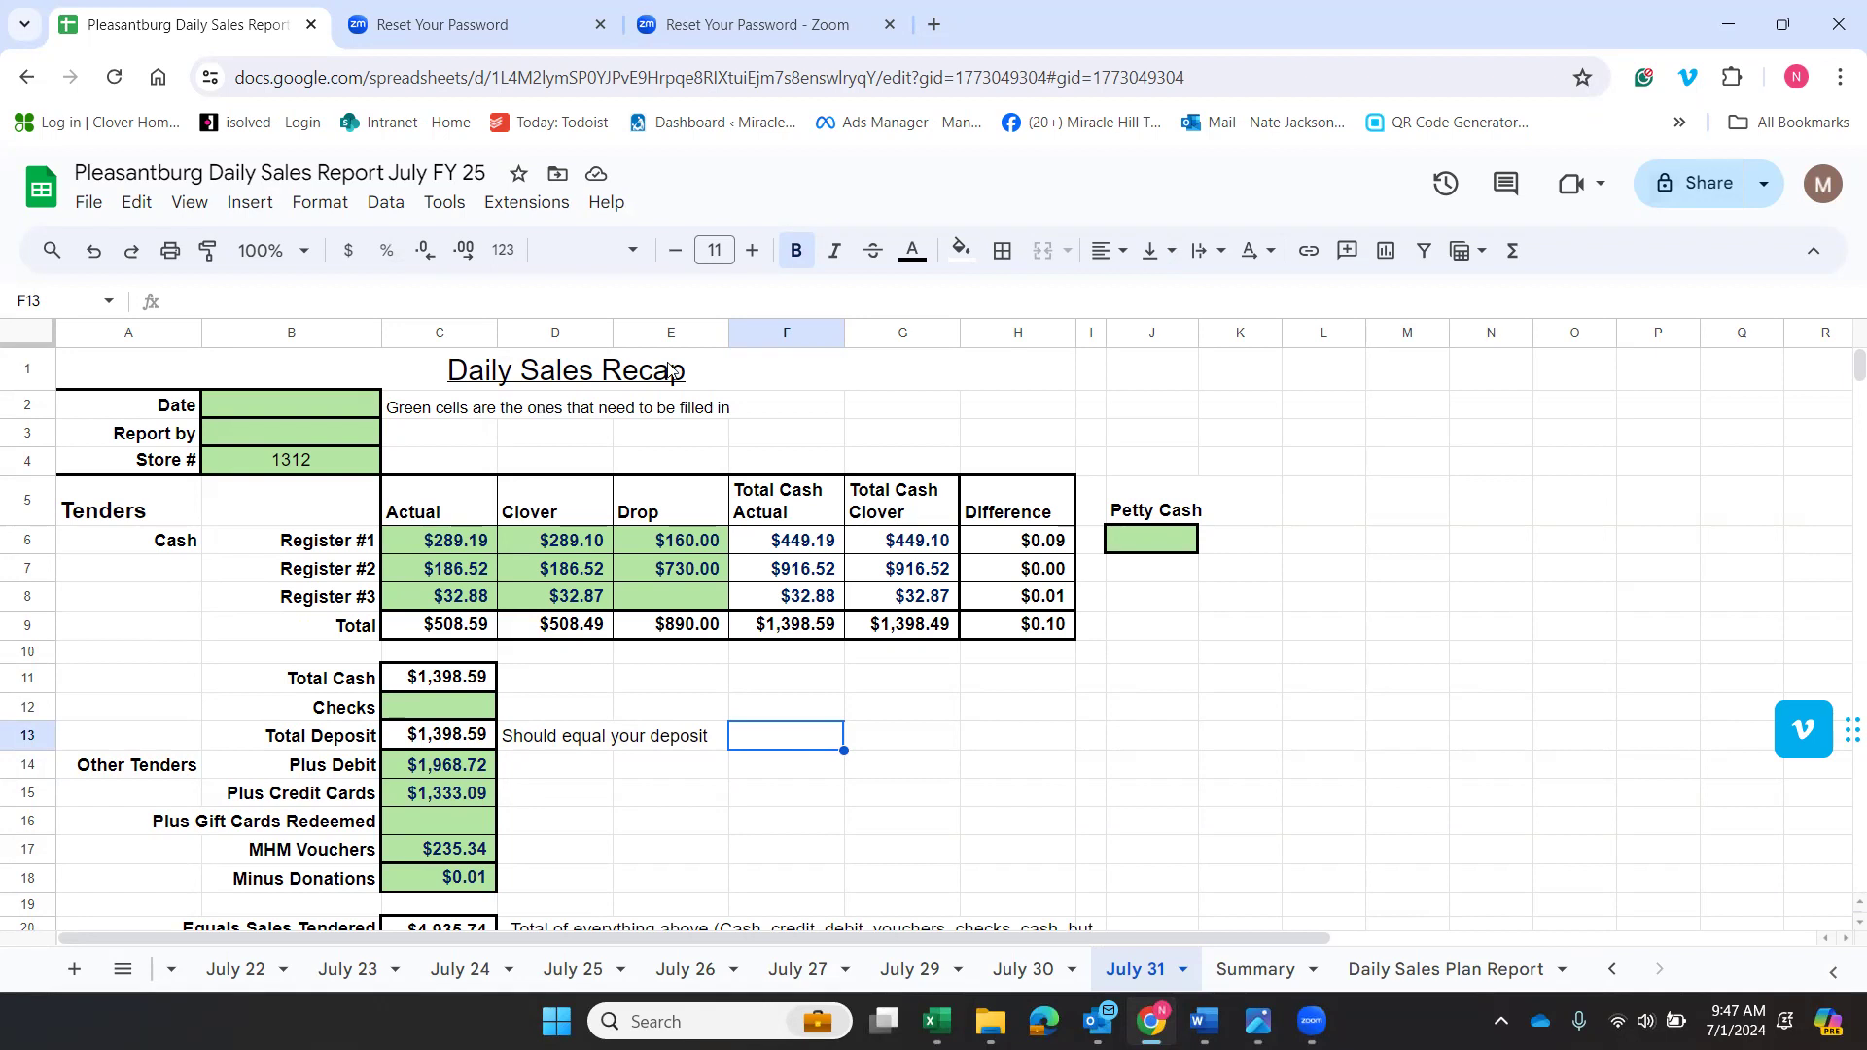
{"action": "left_click", "coordinate": [987, 436]}
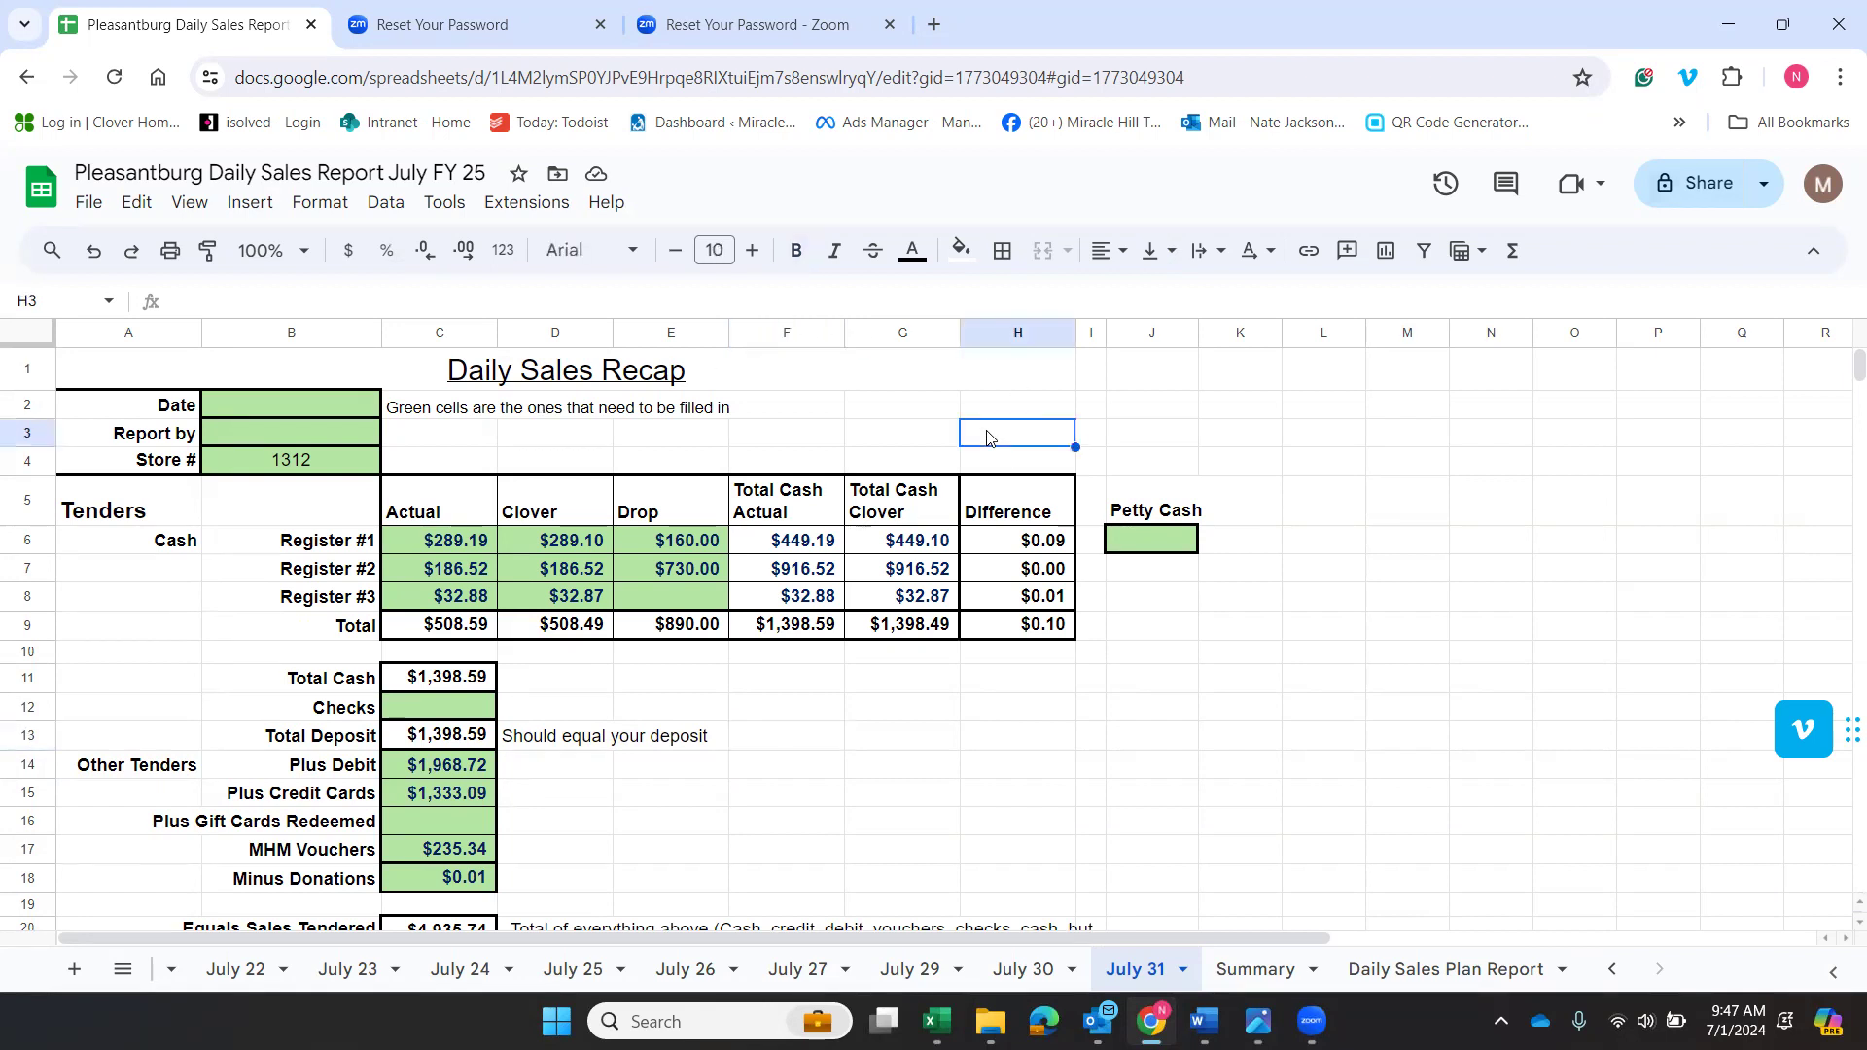